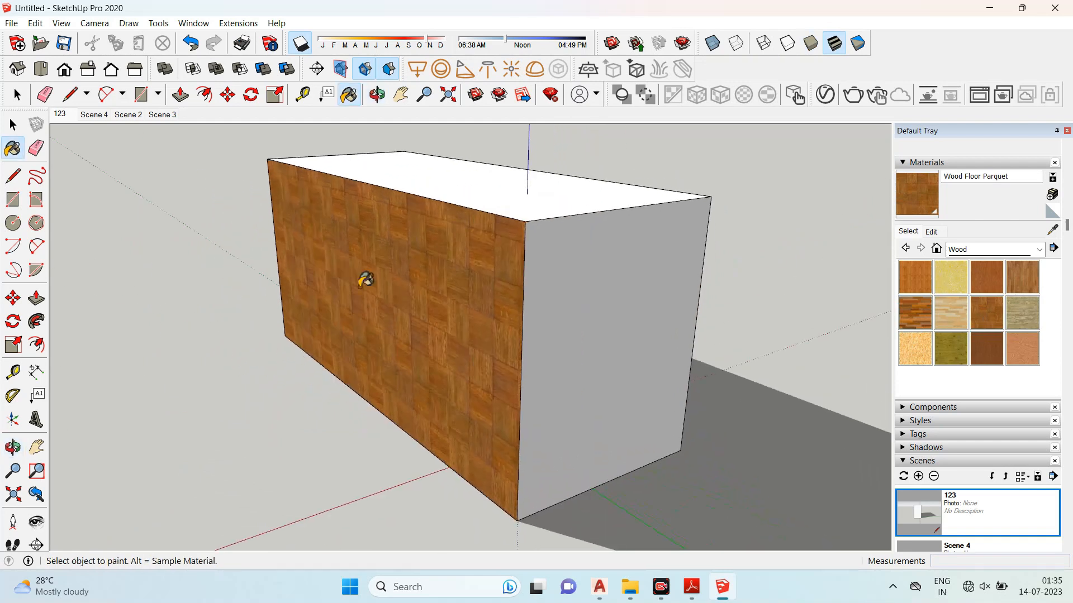
- Paint one side face of the box with the Wood Floor Dark material
{"action": "left_click", "coordinate": [536, 285]}
{"action": "mouse_move", "coordinate": [536, 285]}
{"action": "middle_mouse_down"}
{"action": "mouse_move", "coordinate": [723, 283]}
{"action": "mouse_move", "coordinate": [434, 302]}
{"action": "middle_mouse_up"}
{"action": "left_click", "coordinate": [916, 313]}
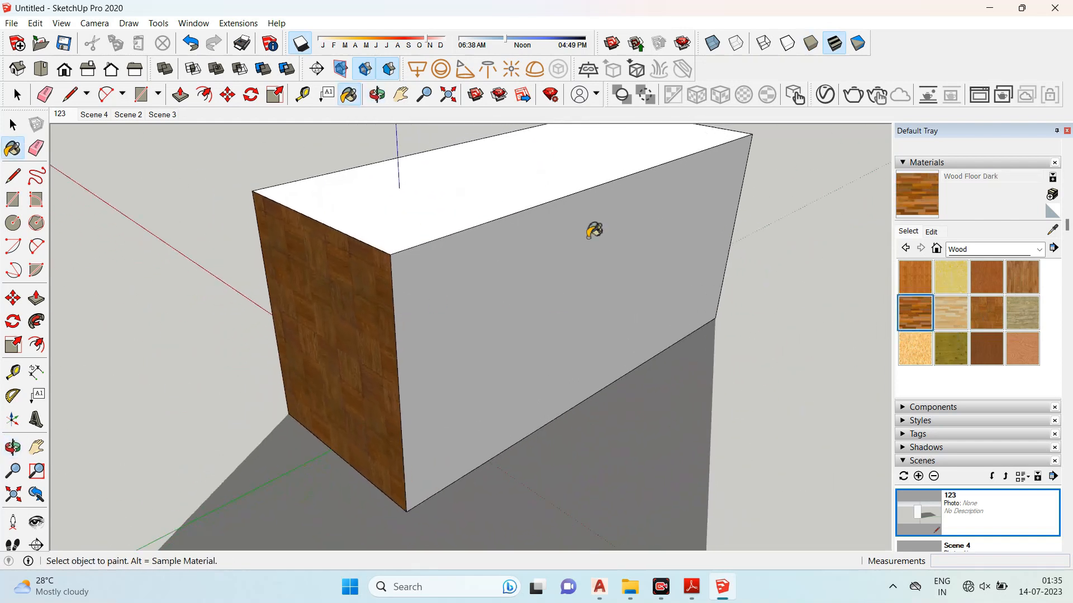
{"action": "left_click", "coordinate": [594, 233]}
- Paint the top and the end face of the box with Wood Lumber ButtJoined
{"action": "mouse_move", "coordinate": [591, 242]}
{"action": "middle_mouse_down"}
{"action": "mouse_move", "coordinate": [540, 330]}
{"action": "mouse_move", "coordinate": [551, 294]}
{"action": "mouse_move", "coordinate": [419, 239]}
{"action": "mouse_move", "coordinate": [559, 262]}
{"action": "middle_mouse_up"}
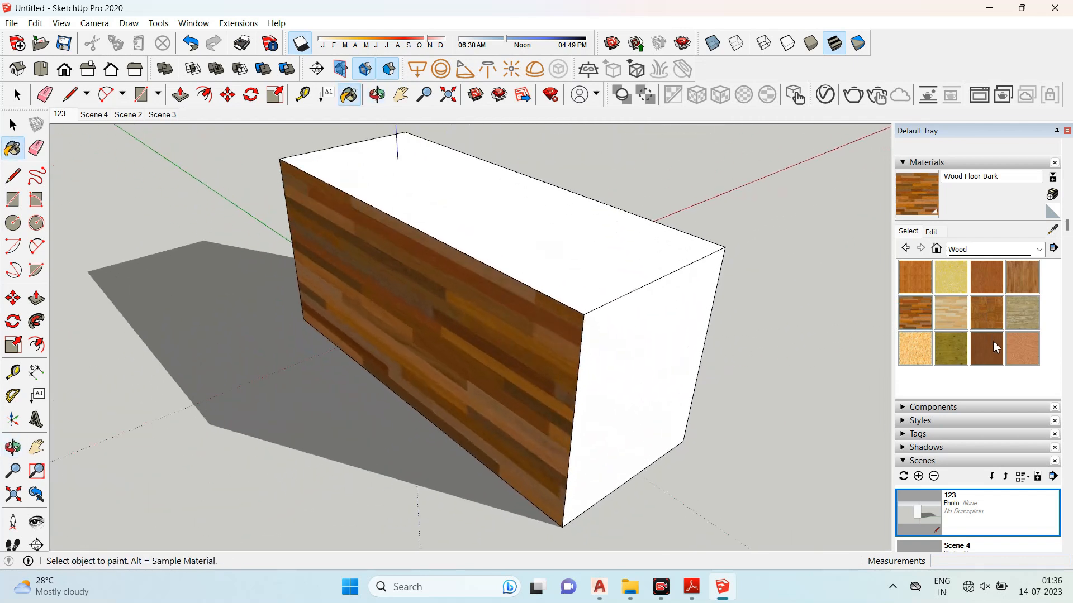
{"action": "left_click", "coordinate": [1031, 324]}
{"action": "left_click", "coordinate": [614, 263]}
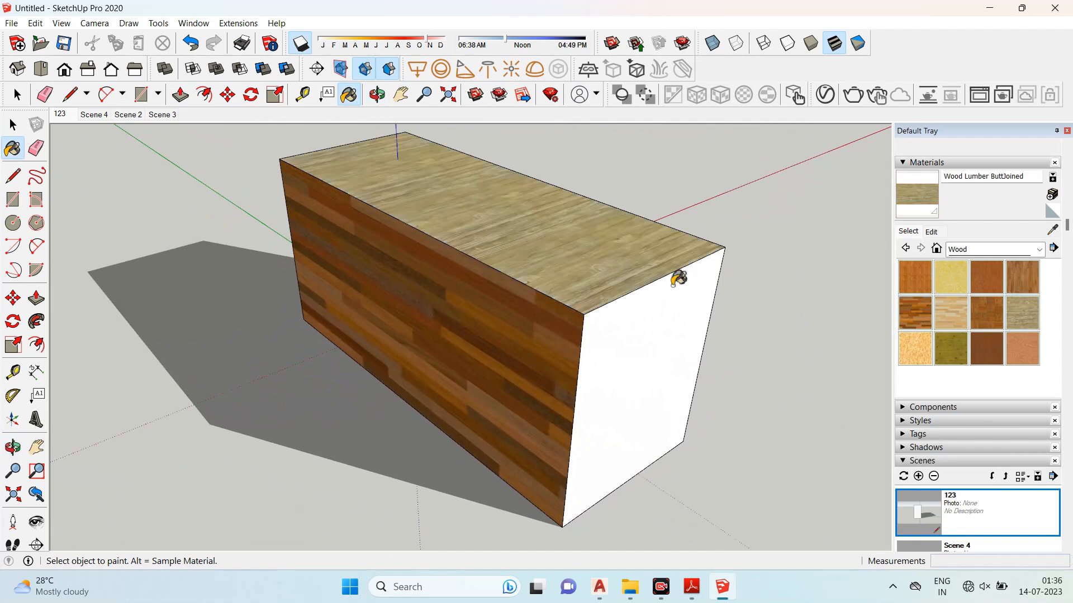
{"action": "left_click", "coordinate": [668, 336]}
- Open the Wood Lumber ButtJoined material for editing and set its texture width to 6
{"action": "mouse_move", "coordinate": [669, 335]}
{"action": "middle_mouse_down"}
{"action": "mouse_move", "coordinate": [400, 304]}
{"action": "mouse_move", "coordinate": [588, 305]}
{"action": "mouse_move", "coordinate": [448, 333]}
{"action": "mouse_move", "coordinate": [675, 319]}
{"action": "mouse_move", "coordinate": [443, 318]}
{"action": "middle_mouse_up"}
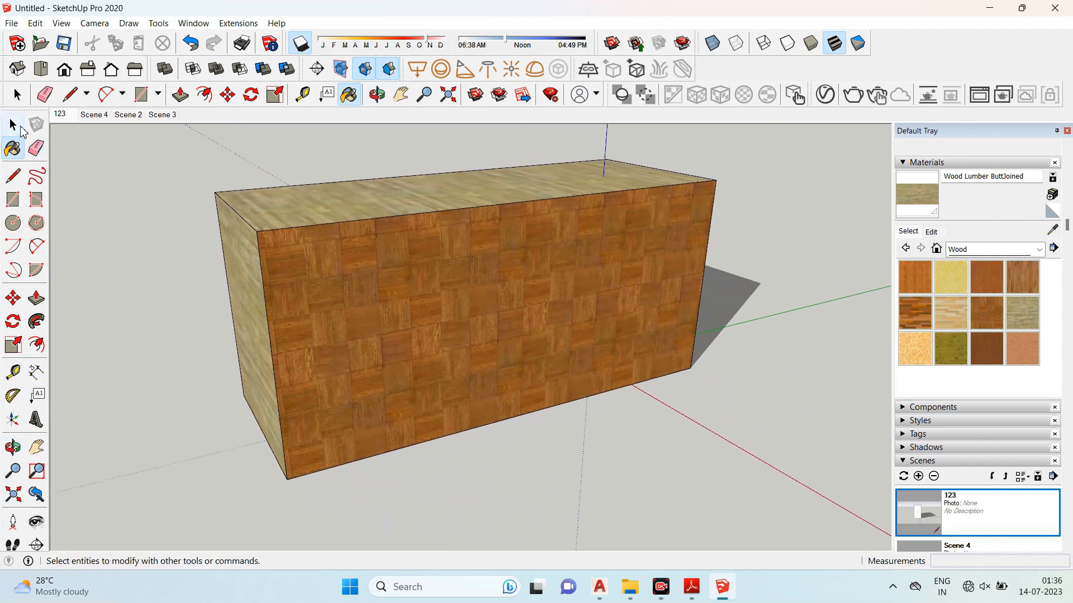
{"action": "left_click", "coordinate": [13, 125]}
{"action": "left_click", "coordinate": [439, 274]}
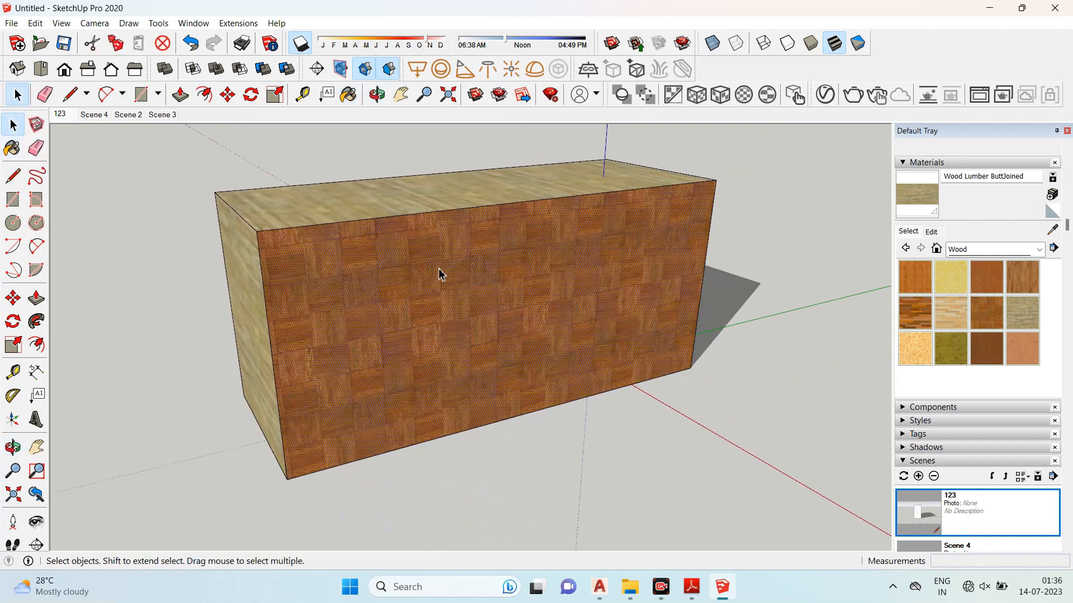
{"action": "middle_click_drag", "start_coordinate": [379, 256], "coordinate": [431, 289]}
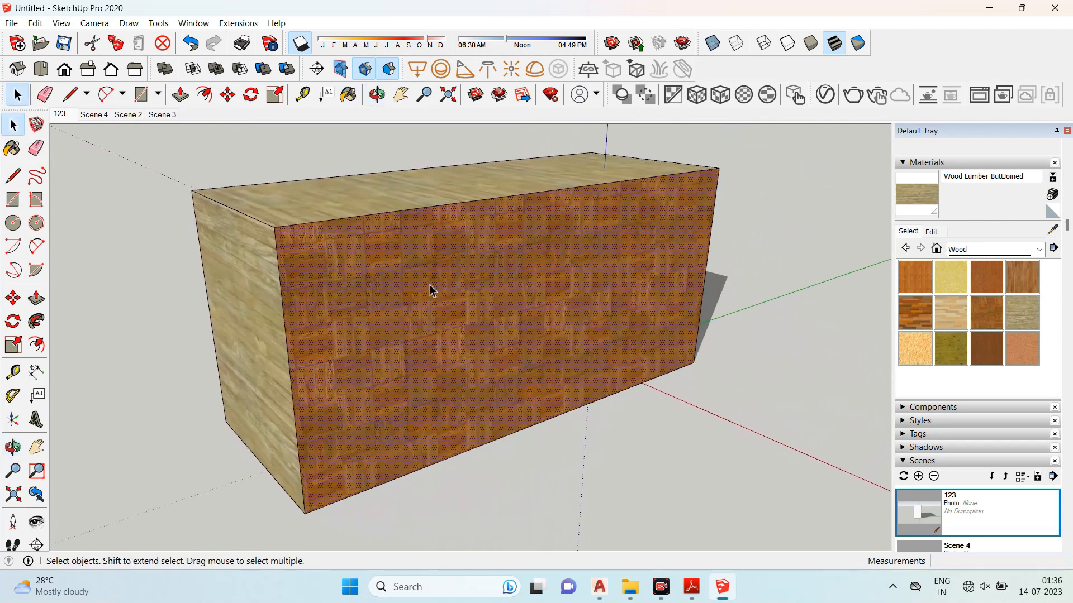
{"action": "left_click", "coordinate": [932, 232]}
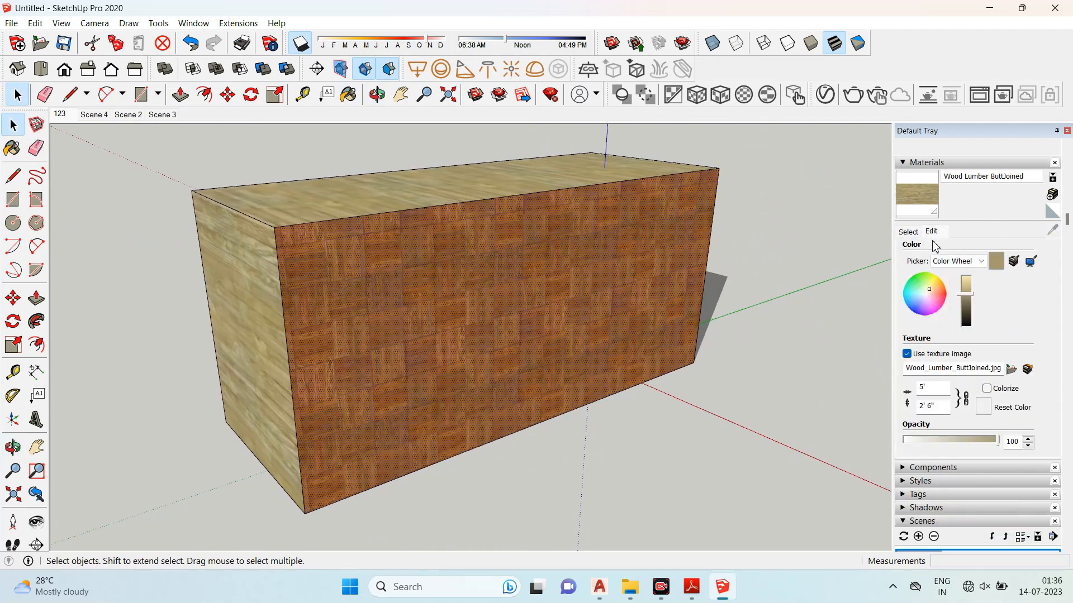
{"action": "left_click", "coordinate": [935, 390]}
{"action": "type", "text": "6"}
{"action": "key", "text": "Return"}
- Resize the wood texture by entering several new widths, ending at 4"
{"action": "middle_click_drag", "start_coordinate": [441, 300], "coordinate": [816, 319]}
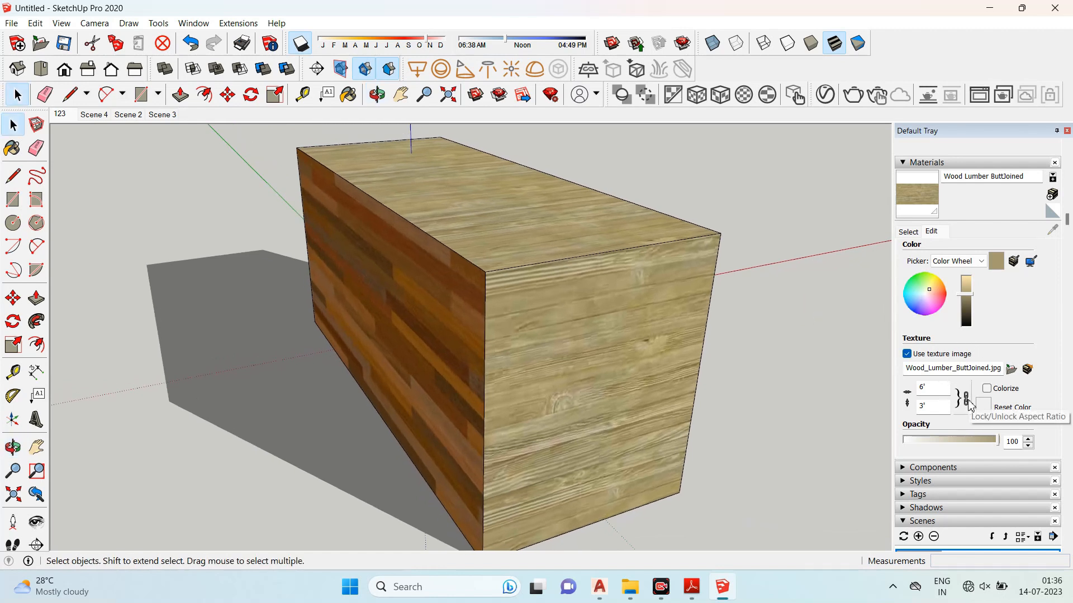
{"action": "left_click", "coordinate": [930, 387]}
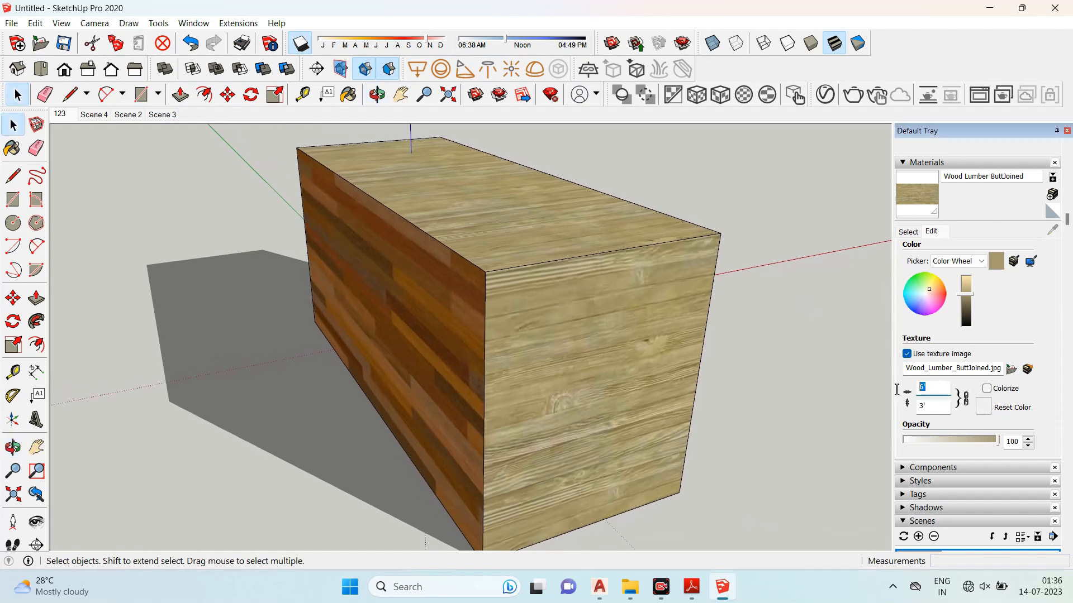
{"action": "type", "text": "10"}
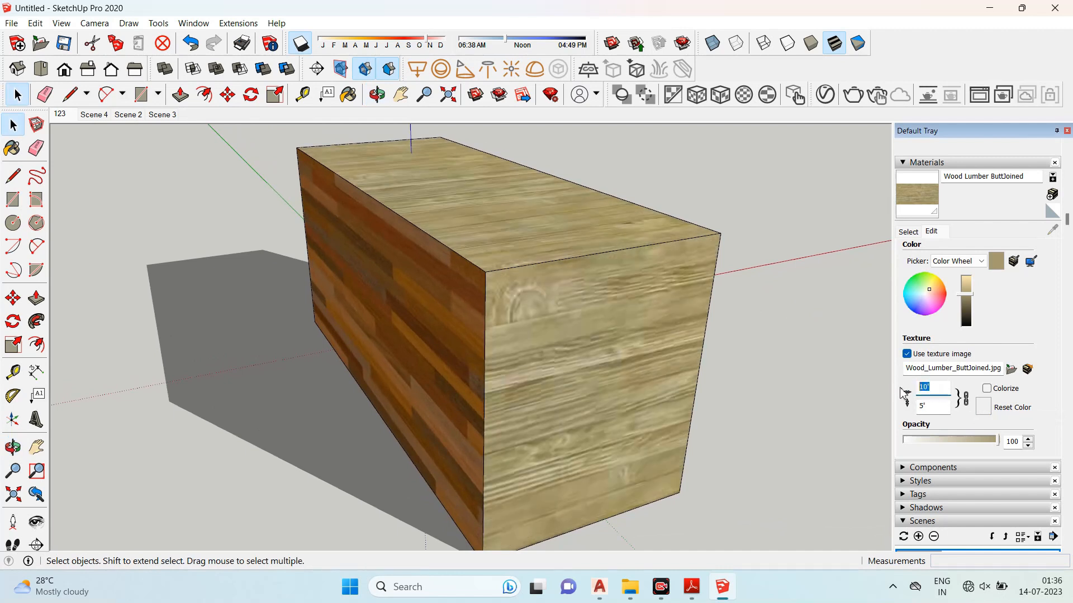
{"action": "type", "text": "3"}
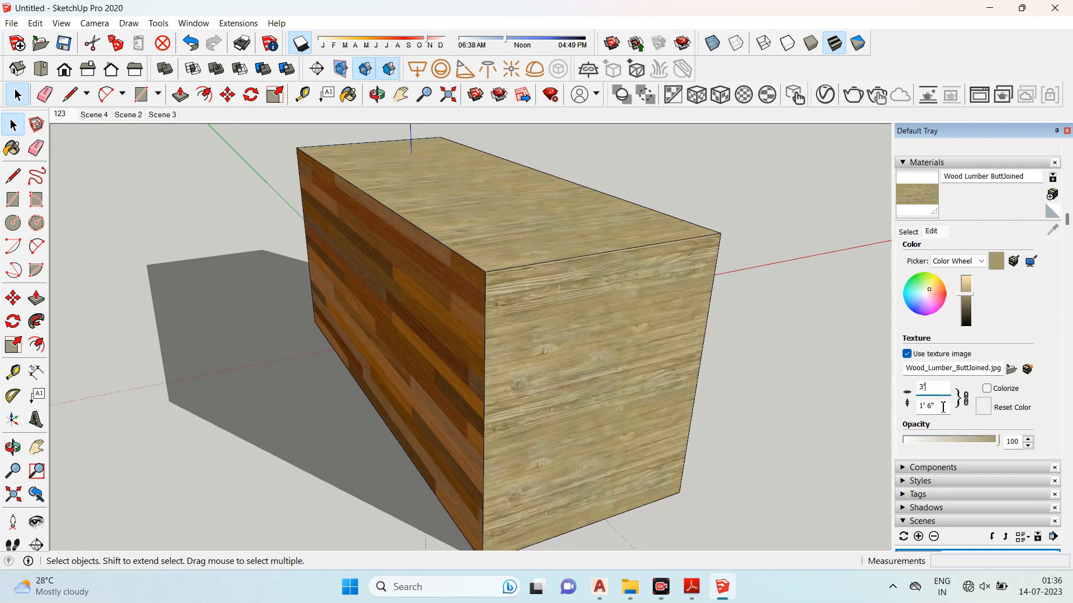
{"action": "type", "text": "2"}
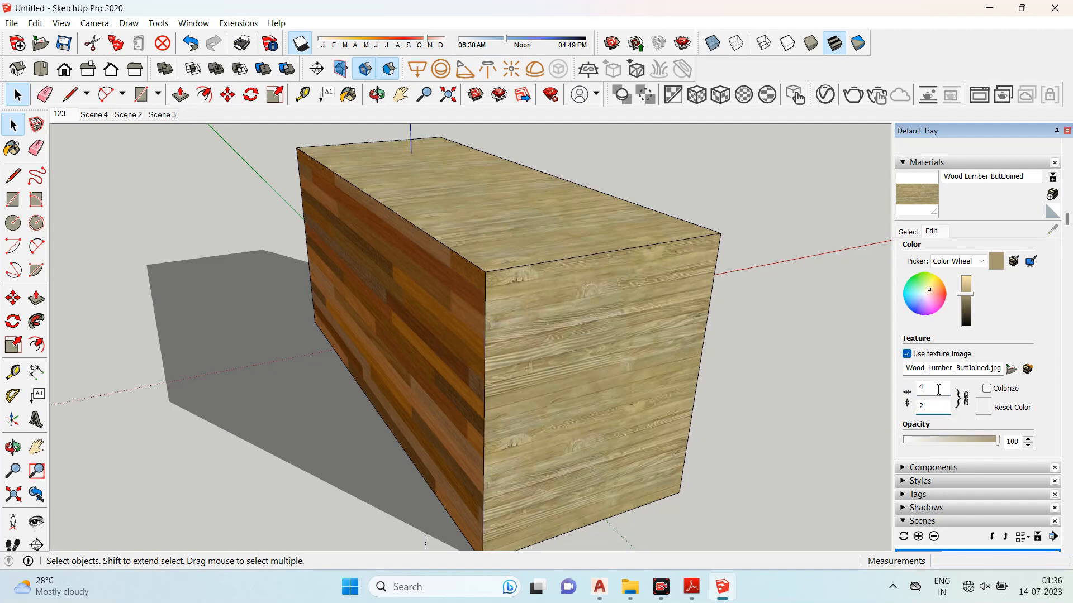
- Unlock the texture aspect ratio and set the wood texture height to 4"
{"action": "left_click", "coordinate": [967, 400]}
{"action": "key", "text": "Return"}
{"action": "type", "text": "4'"}
{"action": "key", "text": "Return"}
- Darken the Wood Lumber ButtJoined material colour slightly
{"action": "middle_click_drag", "start_coordinate": [714, 342], "coordinate": [656, 399]}
{"action": "scroll", "coordinate": [657, 397], "scroll_direction": "up", "scroll_amount": 3}
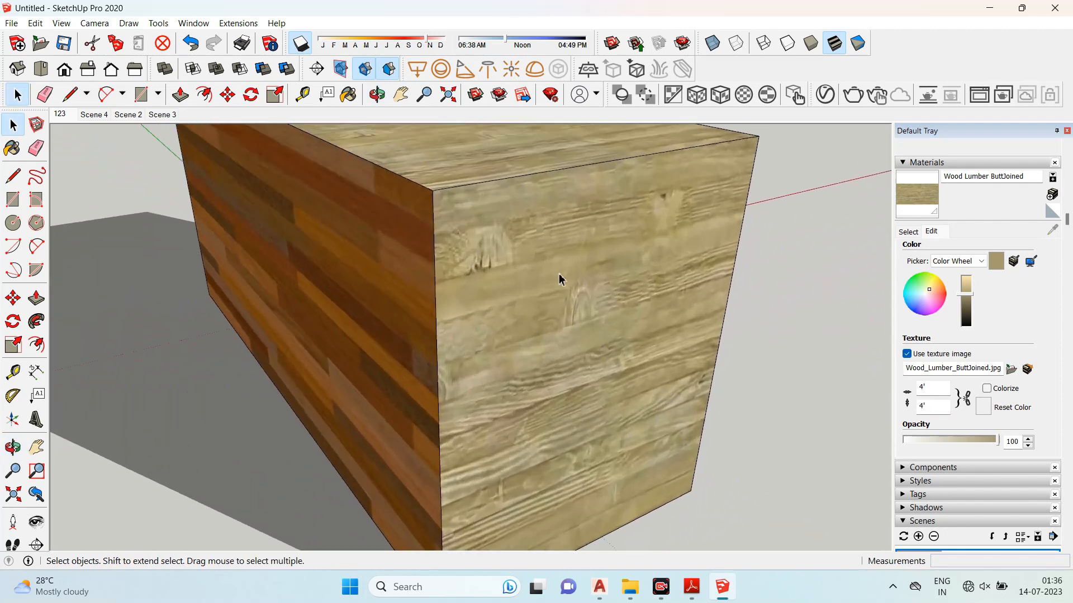
{"action": "scroll", "coordinate": [668, 302], "scroll_direction": "up", "scroll_amount": 3}
{"action": "scroll", "coordinate": [690, 209], "scroll_direction": "down", "scroll_amount": 2}
{"action": "scroll", "coordinate": [674, 255], "scroll_direction": "up", "scroll_amount": 3}
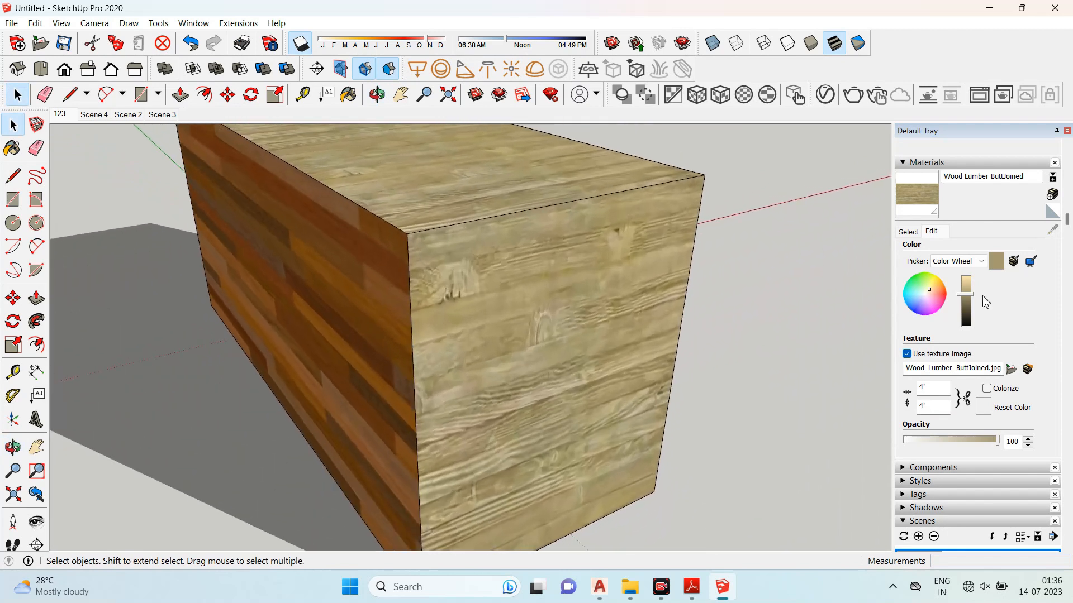
{"action": "mouse_move", "coordinate": [966, 292]}
{"action": "left_mouse_down"}
{"action": "mouse_move", "coordinate": [967, 319]}
{"action": "mouse_move", "coordinate": [968, 303]}
{"action": "left_mouse_up"}
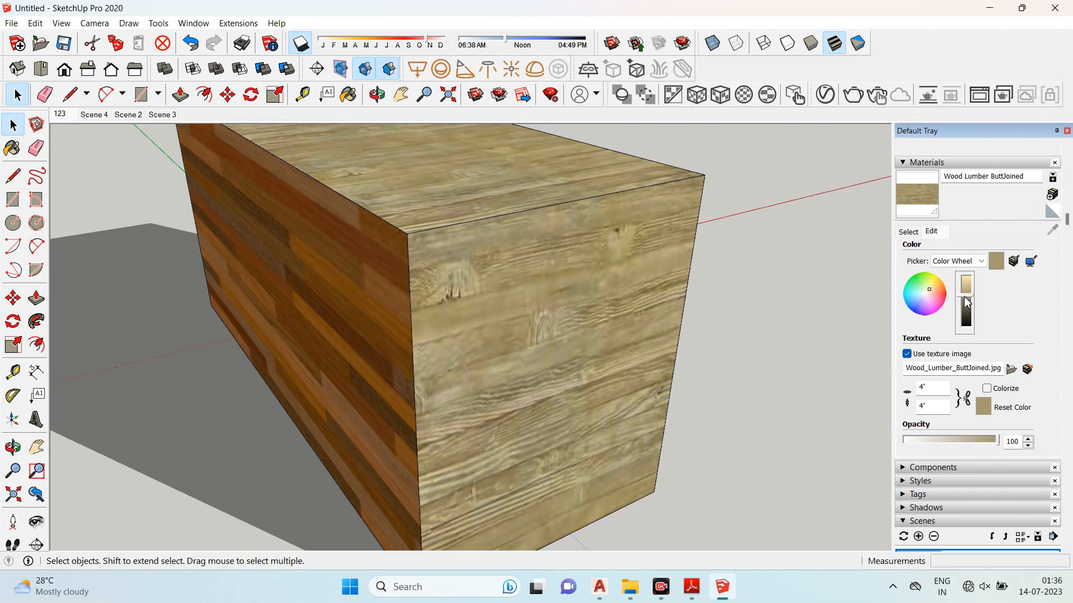
- Paint the front face with Brick Antique 01 from the Brick, Cladding and Siding collection
{"action": "middle_click_drag", "start_coordinate": [494, 290], "coordinate": [738, 346]}
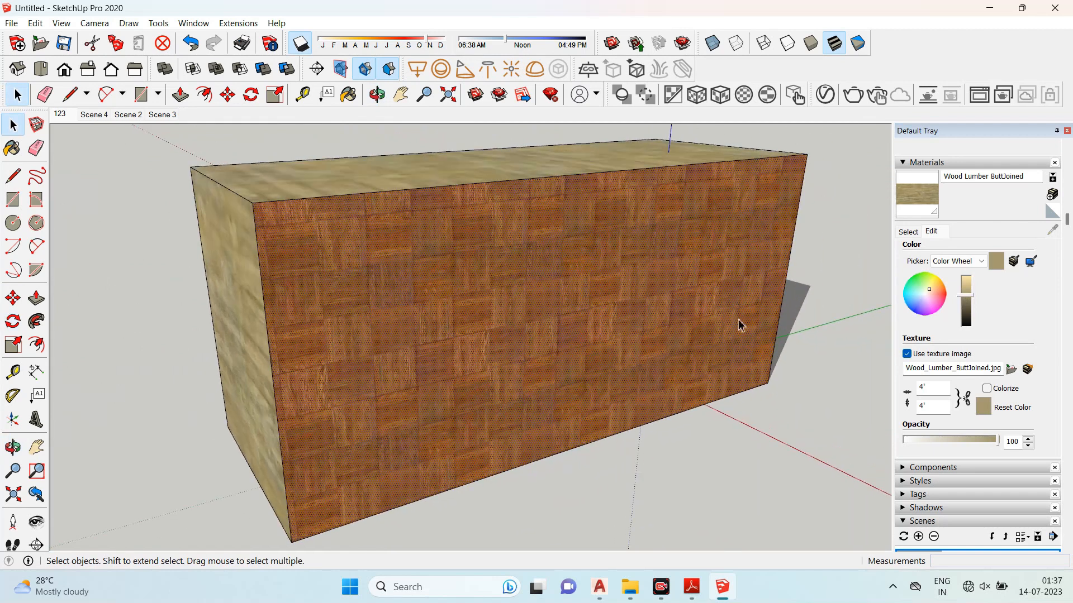
{"action": "left_click", "coordinate": [909, 232]}
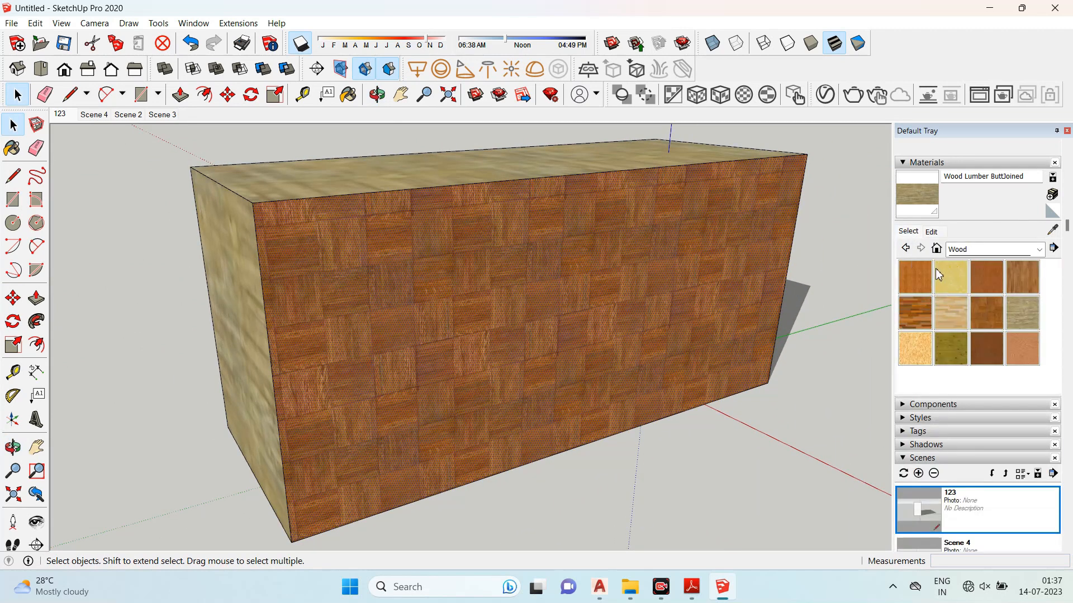
{"action": "left_click", "coordinate": [906, 249]}
{"action": "left_click", "coordinate": [986, 276]}
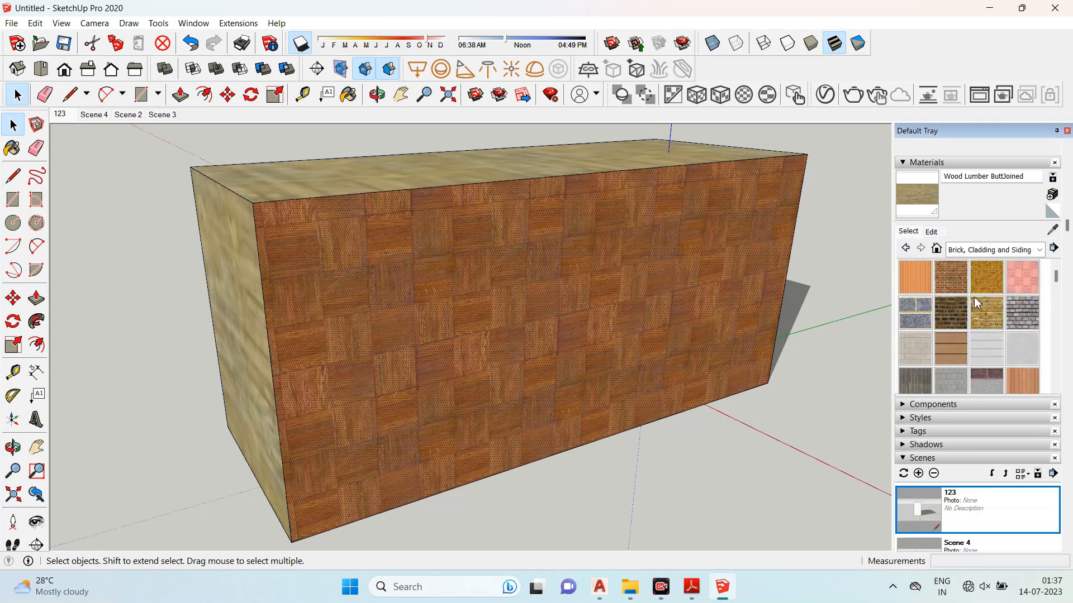
{"action": "left_click", "coordinate": [950, 276]}
{"action": "left_click", "coordinate": [537, 289]}
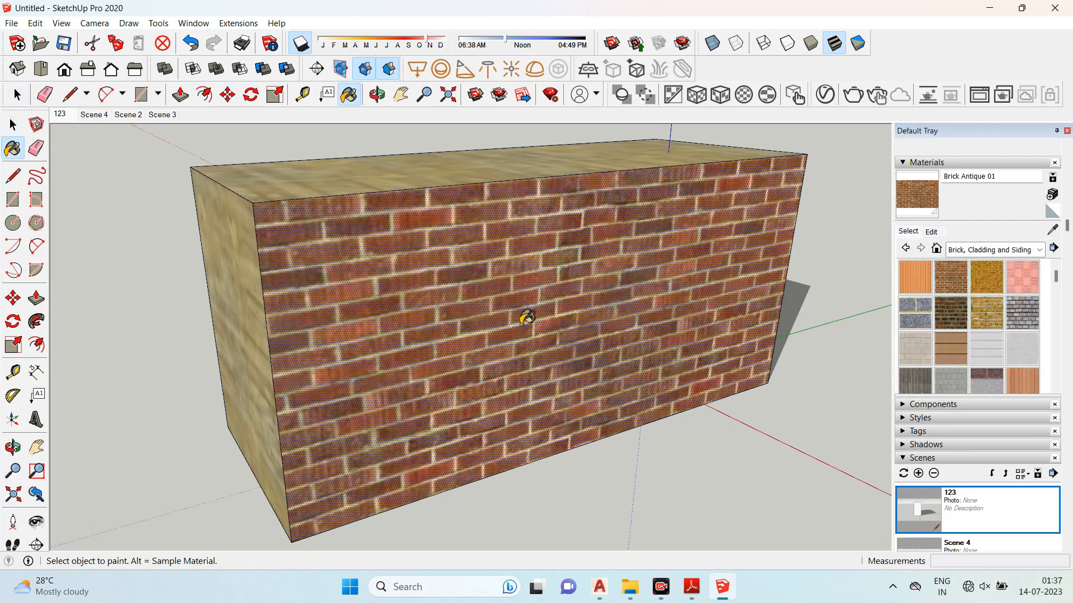
- Paint the end face of the box with Brick Rough Tan
{"action": "middle_click_drag", "start_coordinate": [525, 316], "coordinate": [628, 326]}
{"action": "left_click", "coordinate": [987, 313]}
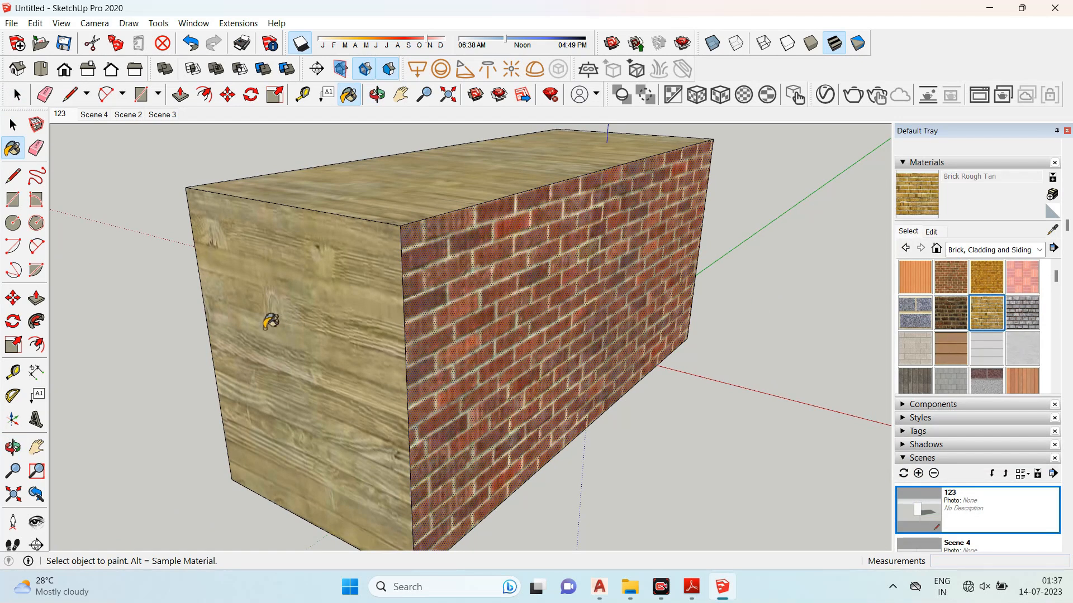
{"action": "left_click", "coordinate": [269, 327]}
- Paint the top and front faces with Brick Rough Tan as well
{"action": "middle_click_drag", "start_coordinate": [750, 325], "coordinate": [490, 222]}
{"action": "left_click", "coordinate": [491, 212]}
{"action": "left_click", "coordinate": [513, 257]}
{"action": "mouse_move", "coordinate": [423, 303]}
{"action": "middle_mouse_down"}
{"action": "mouse_move", "coordinate": [544, 268]}
{"action": "mouse_move", "coordinate": [325, 240]}
{"action": "middle_mouse_up"}
{"action": "left_click", "coordinate": [12, 127]}
- Open the Brick Rough Tan material's edit settings to inspect its texture size
{"action": "scroll", "coordinate": [148, 179], "scroll_direction": "down", "scroll_amount": 2}
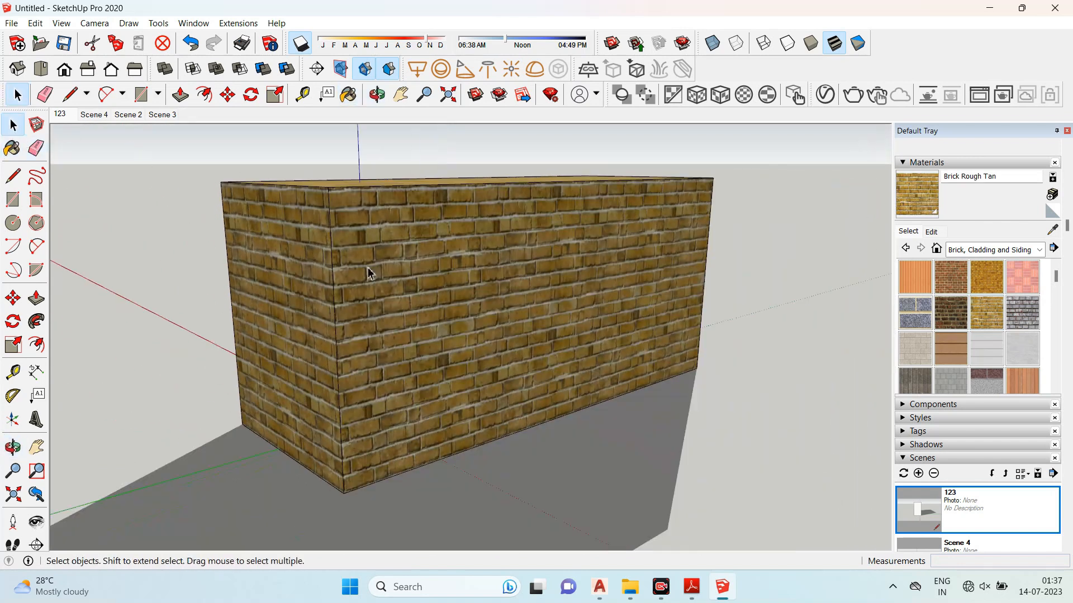
{"action": "scroll", "coordinate": [558, 300], "scroll_direction": "up", "scroll_amount": 3}
{"action": "left_click", "coordinate": [559, 299]}
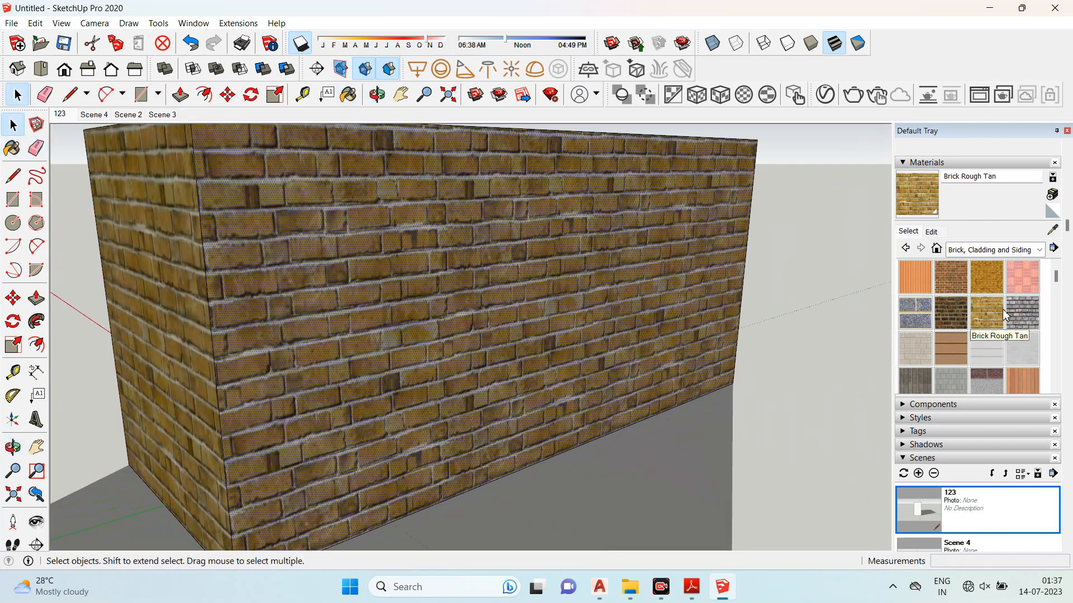
{"action": "left_click", "coordinate": [931, 232]}
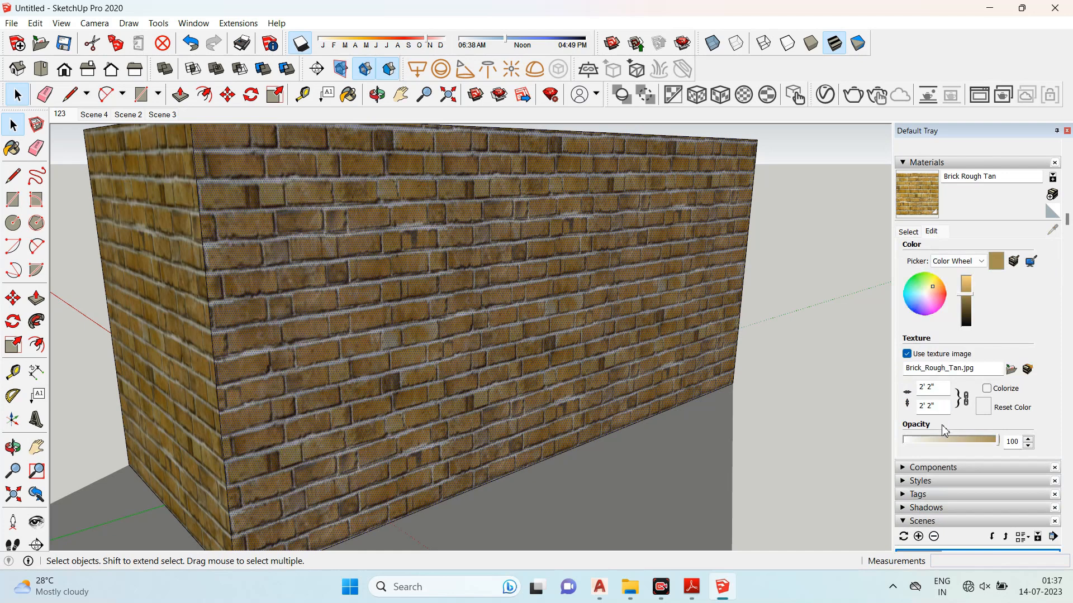
- Select the whole box and delete it
{"action": "middle_click_drag", "start_coordinate": [598, 297], "coordinate": [486, 335]}
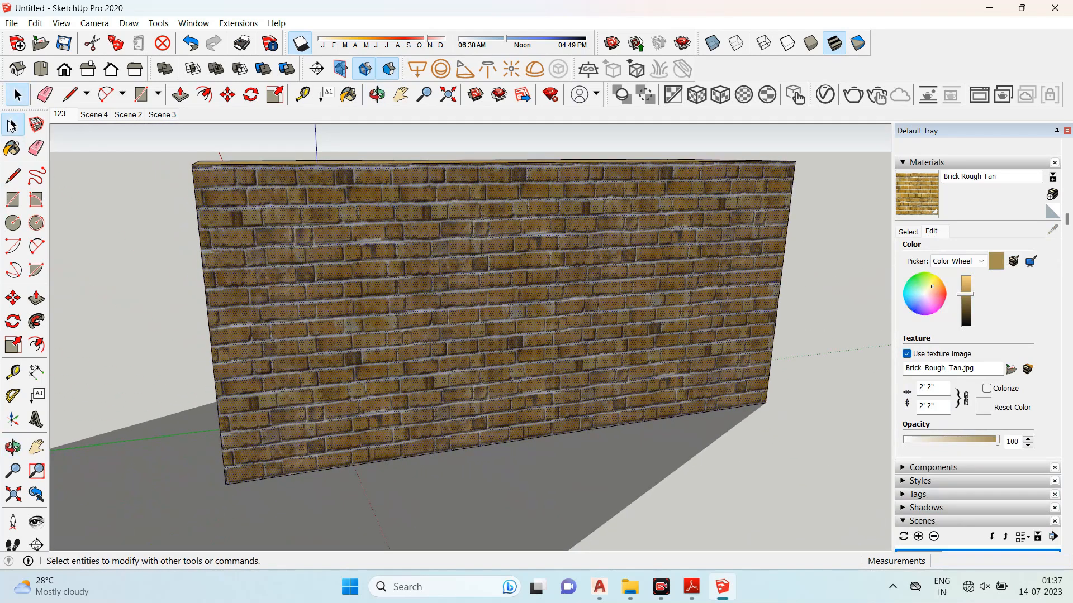
{"action": "middle_click_drag", "start_coordinate": [251, 184], "coordinate": [426, 320]}
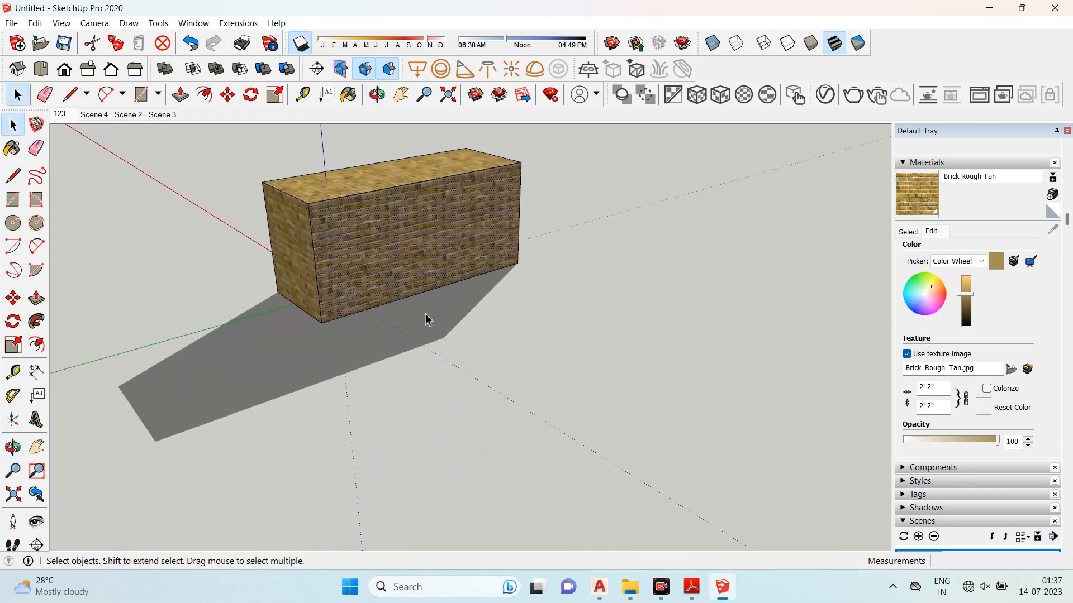
{"action": "left_click_drag", "start_coordinate": [179, 405], "coordinate": [177, 405]}
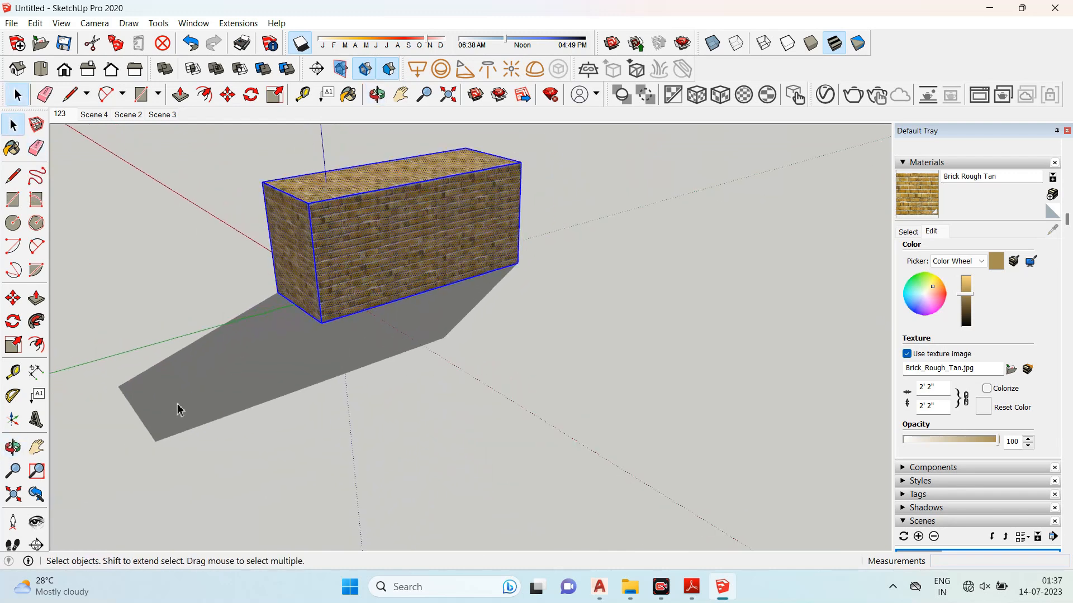
{"action": "key", "text": "Delete"}
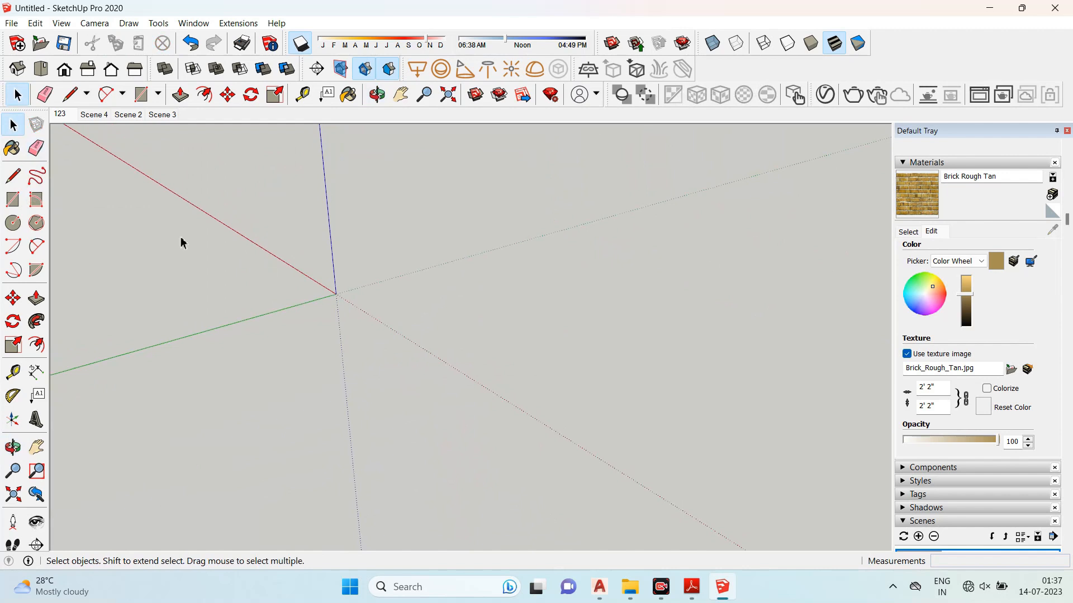
- Draw a rectangle on the ground starting at the origin
{"action": "left_click", "coordinate": [13, 200]}
{"action": "left_click", "coordinate": [337, 292]}
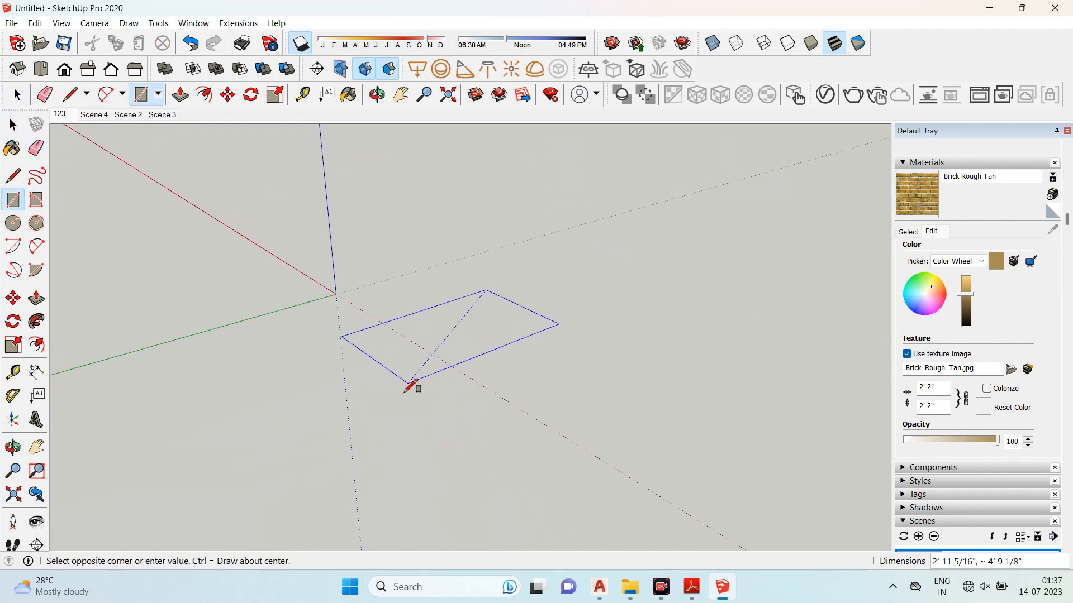
{"action": "left_click", "coordinate": [380, 408]}
- Draw a line across the rectangle, splitting it into two faces
{"action": "middle_click_drag", "start_coordinate": [380, 405], "coordinate": [422, 398]}
{"action": "scroll", "coordinate": [433, 383], "scroll_direction": "up", "scroll_amount": 3}
{"action": "key", "text": "l"}
{"action": "left_click", "coordinate": [375, 294]}
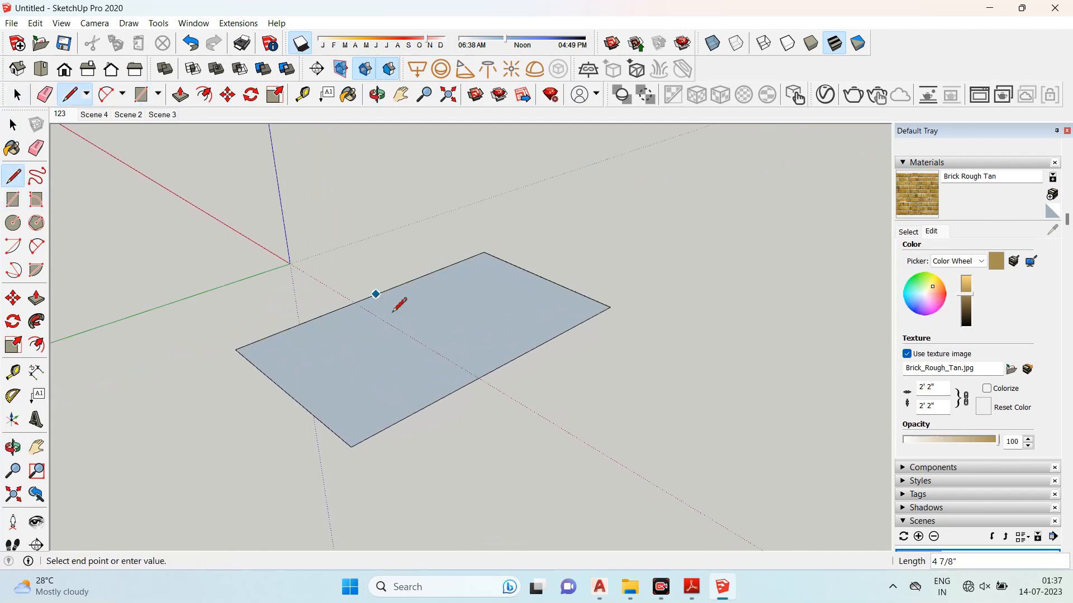
{"action": "left_click", "coordinate": [501, 366]}
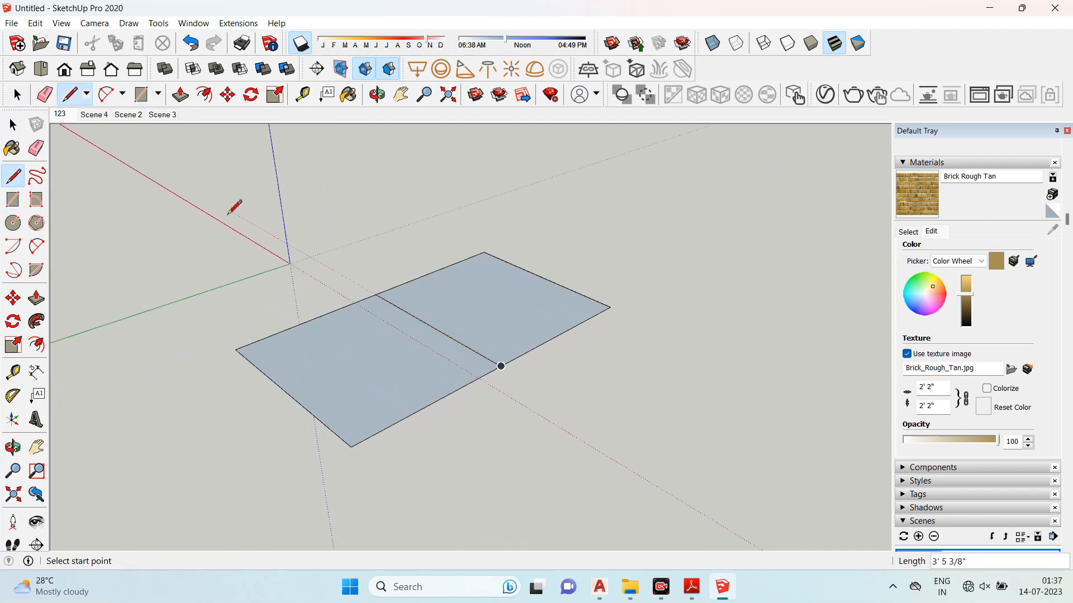
- Erase the outer edges of the left half, leaving only the right rectangle
{"action": "left_click", "coordinate": [36, 148]}
{"action": "scroll", "coordinate": [416, 324], "scroll_direction": "up", "scroll_amount": 2}
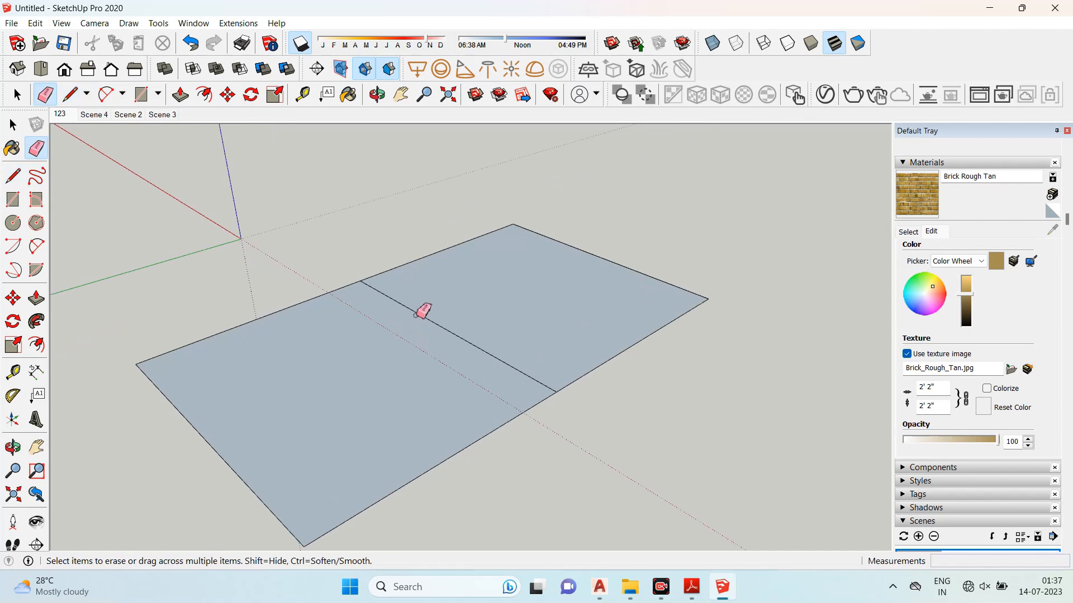
{"action": "left_click", "coordinate": [323, 296]}
{"action": "left_click", "coordinate": [452, 457]}
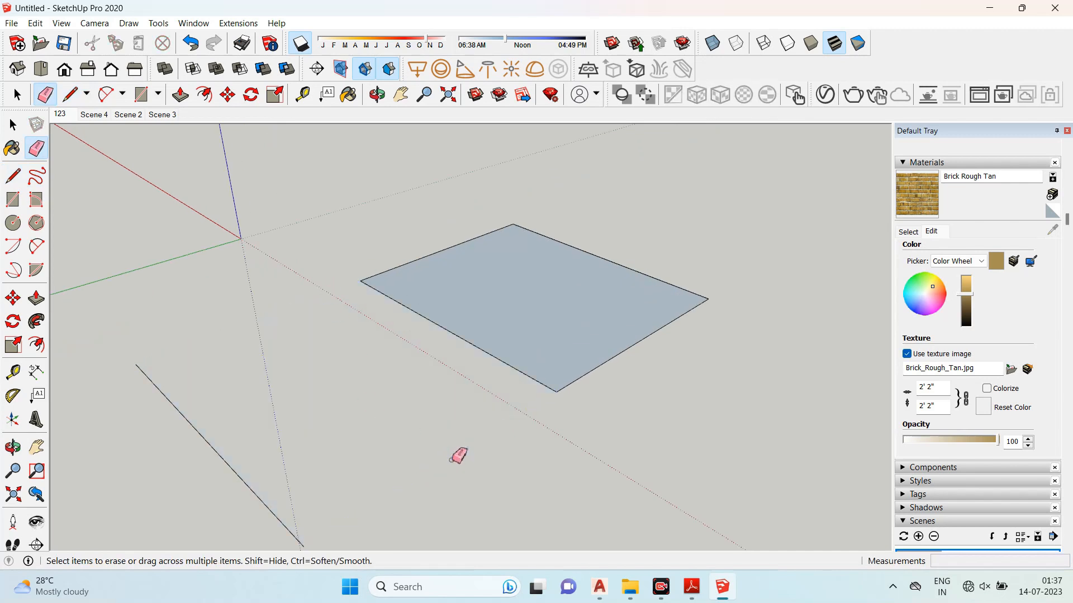
{"action": "left_click", "coordinate": [241, 478]}
{"action": "mouse_move", "coordinate": [383, 391]}
{"action": "middle_mouse_down"}
{"action": "mouse_move", "coordinate": [505, 393]}
{"action": "mouse_move", "coordinate": [462, 400]}
{"action": "middle_mouse_up"}
{"action": "scroll", "coordinate": [419, 279], "scroll_direction": "down", "scroll_amount": 2}
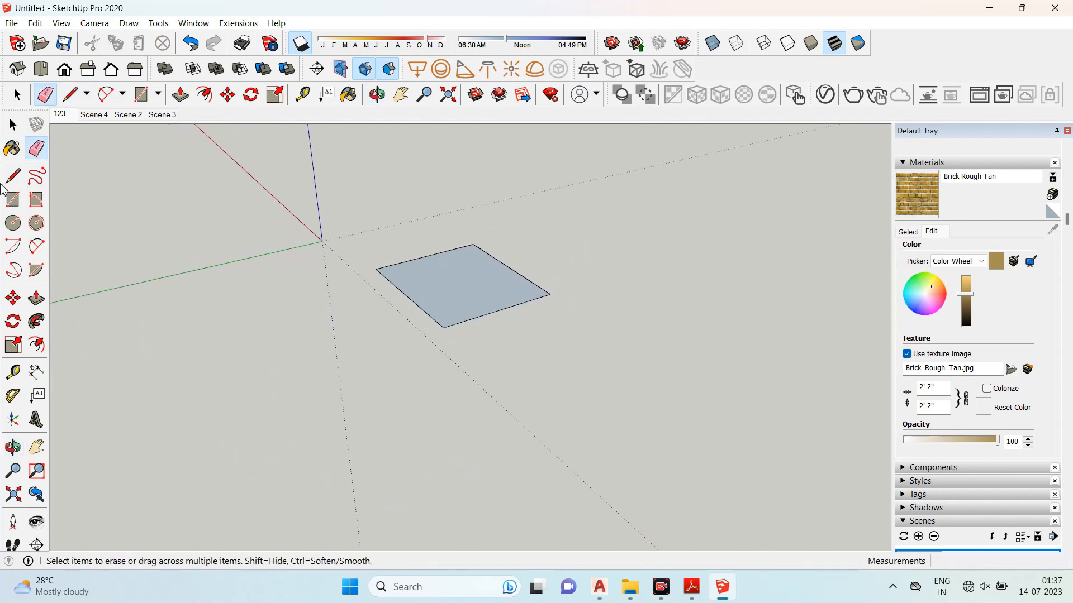
- Draw a second rectangle on the ground beside the remaining one
{"action": "key", "text": "r"}
{"action": "left_click", "coordinate": [333, 328]}
{"action": "left_click", "coordinate": [175, 460]}
- Push/Pull the new rectangle upward about 3' 5" into a box
{"action": "left_click", "coordinate": [36, 298]}
{"action": "left_click", "coordinate": [226, 400]}
{"action": "left_click", "coordinate": [222, 227]}
{"action": "scroll", "coordinate": [185, 339], "scroll_direction": "down", "scroll_amount": 2}
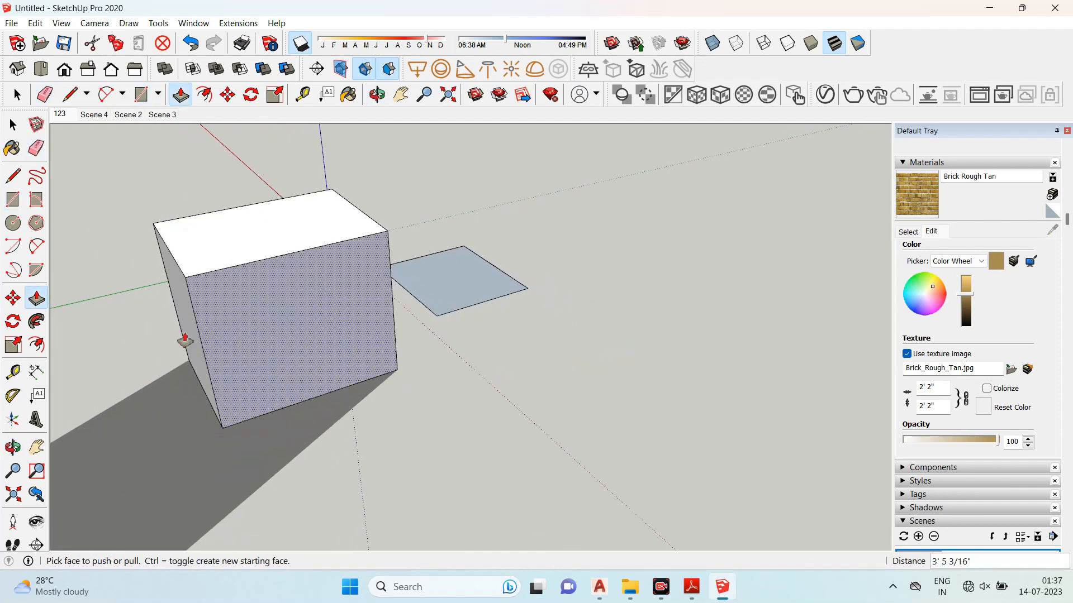
- Draw a rectangle about 2' 2" square on the front face of the box
{"action": "middle_click_drag", "start_coordinate": [184, 341], "coordinate": [293, 290]}
{"action": "scroll", "coordinate": [286, 321], "scroll_direction": "up", "scroll_amount": 4}
{"action": "key", "text": "r"}
{"action": "left_click", "coordinate": [383, 246]}
{"action": "left_click", "coordinate": [276, 448]}
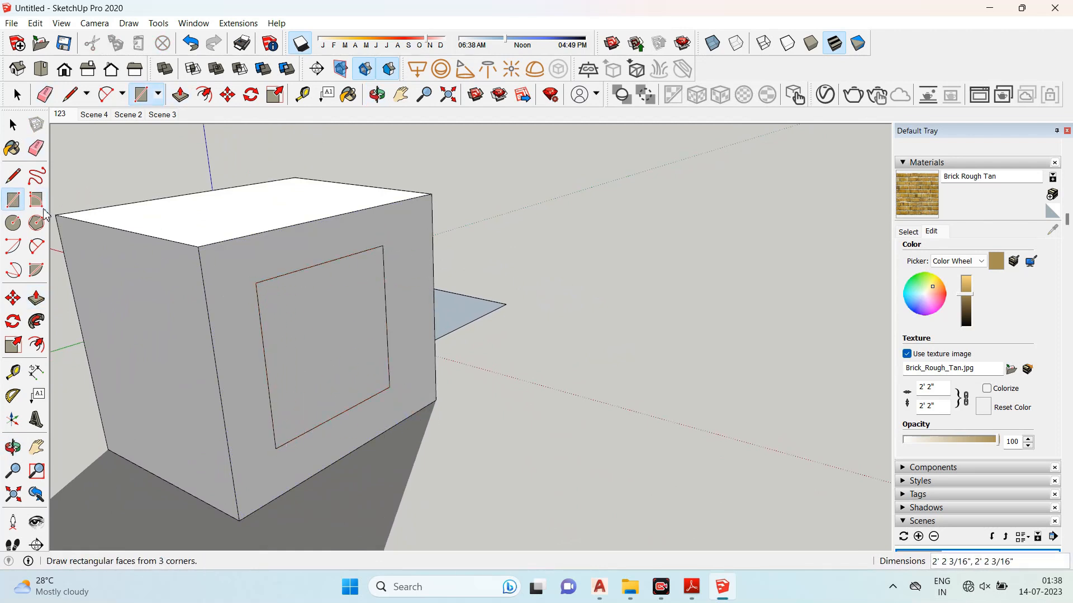
- Erase the edges of the rectangle on the box's front face with the Eraser
{"action": "left_click", "coordinate": [36, 149]}
{"action": "left_click", "coordinate": [296, 271]}
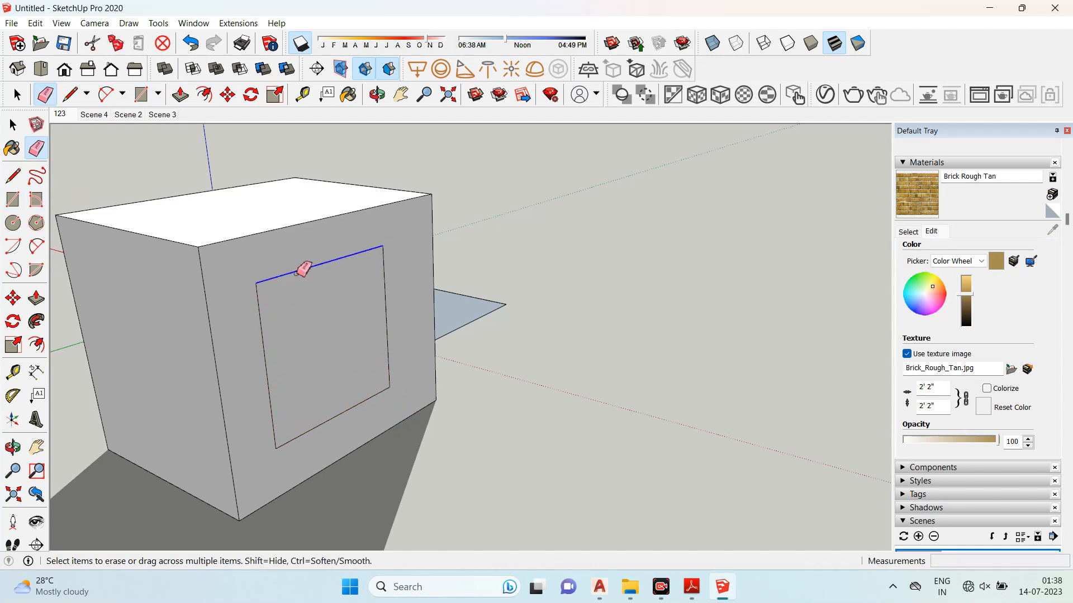
{"action": "left_click", "coordinate": [259, 304]}
{"action": "left_click", "coordinate": [362, 405]}
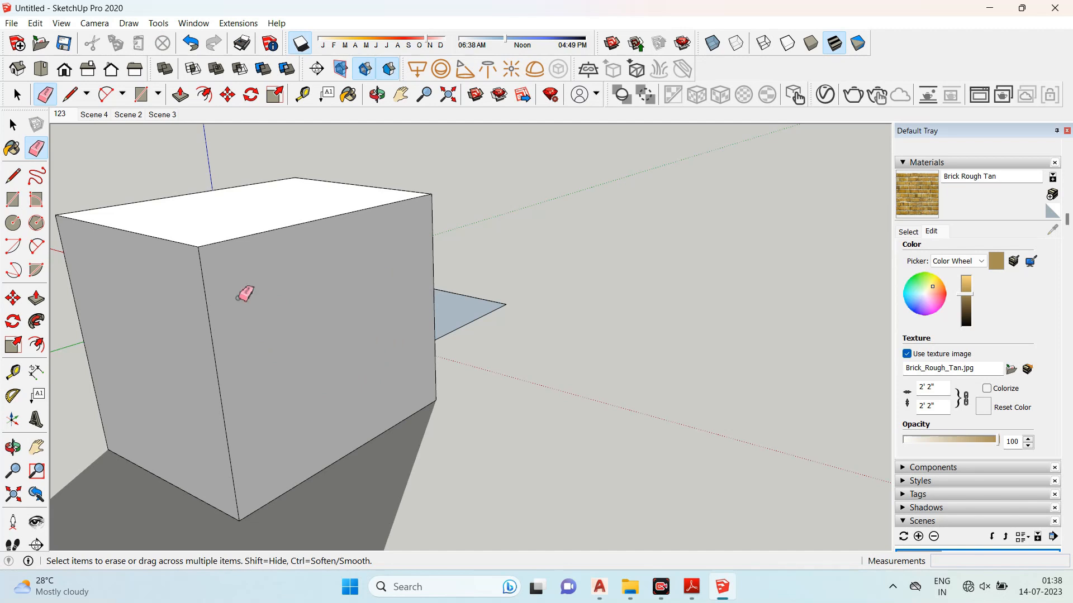
- Erase the box's edges, then select all remaining geometry with a window and delete it
{"action": "left_click", "coordinate": [204, 283]}
{"action": "mouse_move", "coordinate": [210, 280]}
{"action": "middle_mouse_down"}
{"action": "mouse_move", "coordinate": [226, 313]}
{"action": "mouse_move", "coordinate": [317, 292]}
{"action": "mouse_move", "coordinate": [388, 216]}
{"action": "mouse_move", "coordinate": [294, 285]}
{"action": "mouse_move", "coordinate": [173, 314]}
{"action": "mouse_move", "coordinate": [185, 308]}
{"action": "middle_mouse_up"}
{"action": "left_click", "coordinate": [425, 240]}
{"action": "mouse_move", "coordinate": [402, 285]}
{"action": "middle_mouse_down"}
{"action": "mouse_move", "coordinate": [323, 264]}
{"action": "mouse_move", "coordinate": [380, 240]}
{"action": "mouse_move", "coordinate": [588, 280]}
{"action": "mouse_move", "coordinate": [369, 306]}
{"action": "mouse_move", "coordinate": [431, 228]}
{"action": "middle_mouse_up"}
{"action": "scroll", "coordinate": [428, 230], "scroll_direction": "down", "scroll_amount": 2}
{"action": "left_click", "coordinate": [13, 126]}
{"action": "left_click_drag", "start_coordinate": [146, 173], "coordinate": [629, 489]}
{"action": "key", "text": "Delete"}
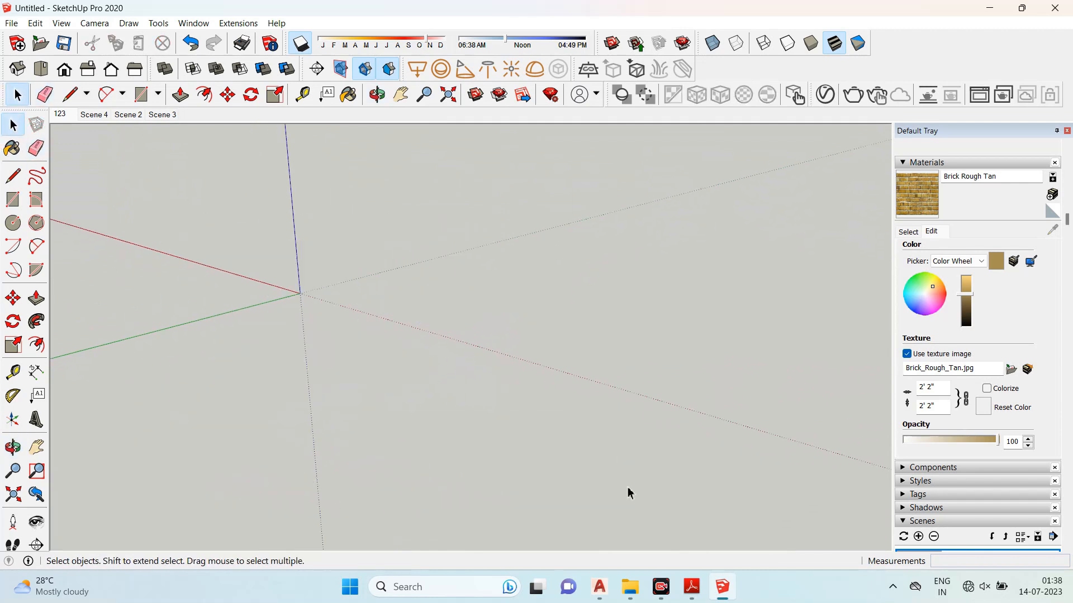
- Start a Line on the ground and draw a 10' edge along the green axis
{"action": "middle_click_drag", "start_coordinate": [584, 433], "coordinate": [478, 333]}
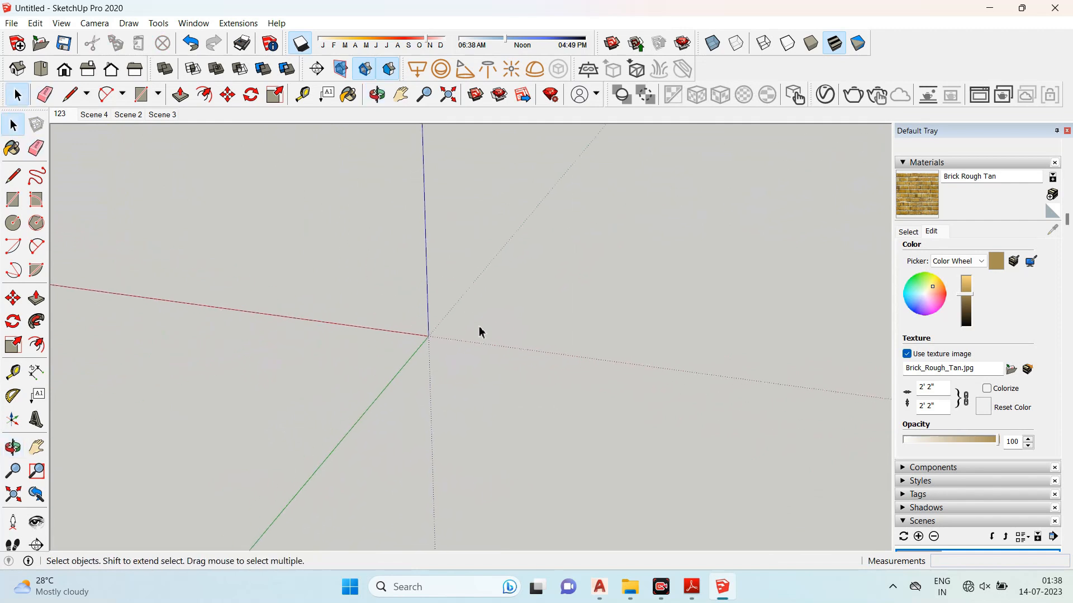
{"action": "scroll", "coordinate": [259, 226], "scroll_direction": "down", "scroll_amount": 1}
{"action": "scroll", "coordinate": [271, 263], "scroll_direction": "up", "scroll_amount": 1}
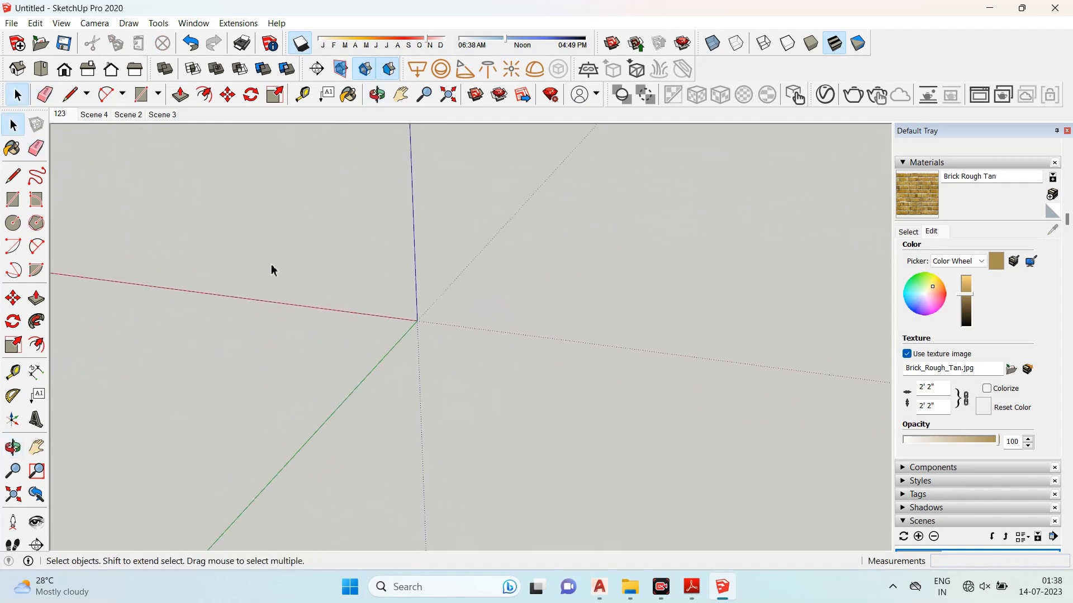
{"action": "left_click", "coordinate": [16, 180]}
{"action": "middle_click_drag", "start_coordinate": [300, 189], "coordinate": [350, 373]}
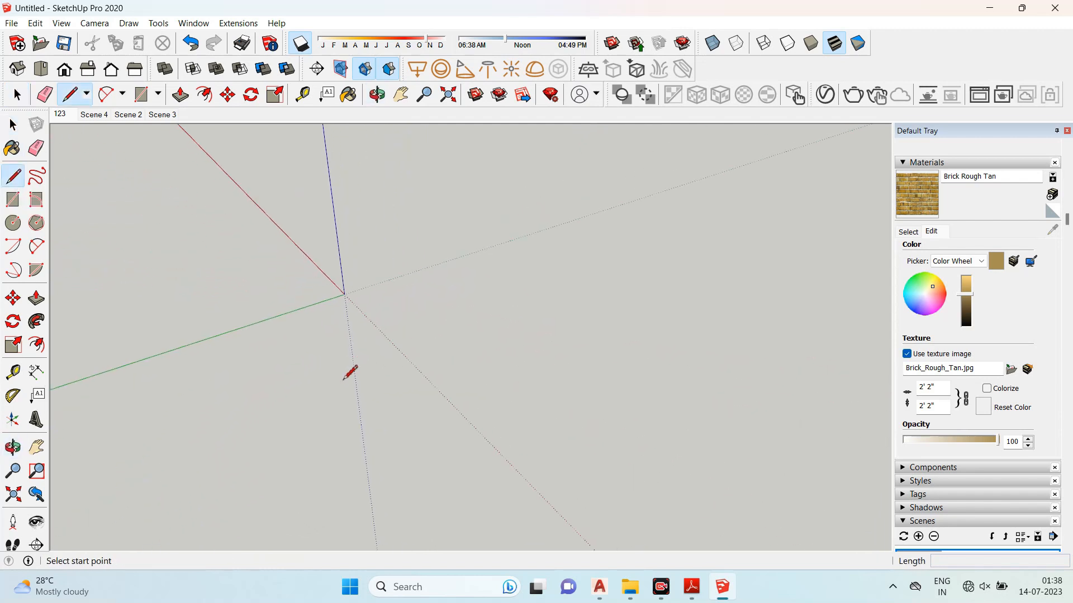
{"action": "left_click", "coordinate": [336, 381]}
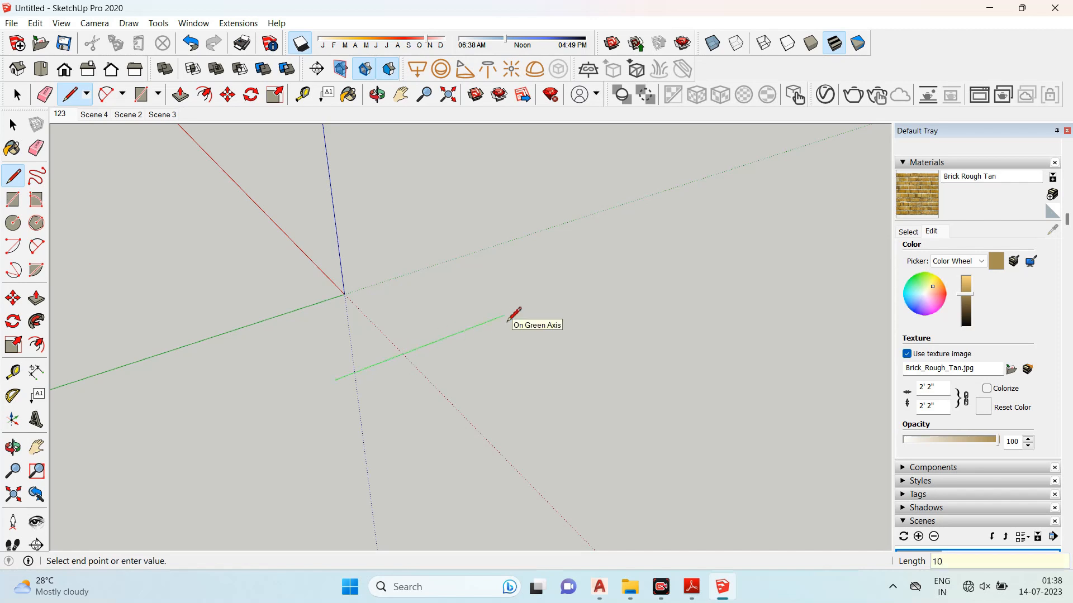
{"action": "key", "text": "Return"}
- Continue with 10' edges along the red and green axes to close a 10' square face
{"action": "scroll", "coordinate": [450, 238], "scroll_direction": "down", "scroll_amount": 2}
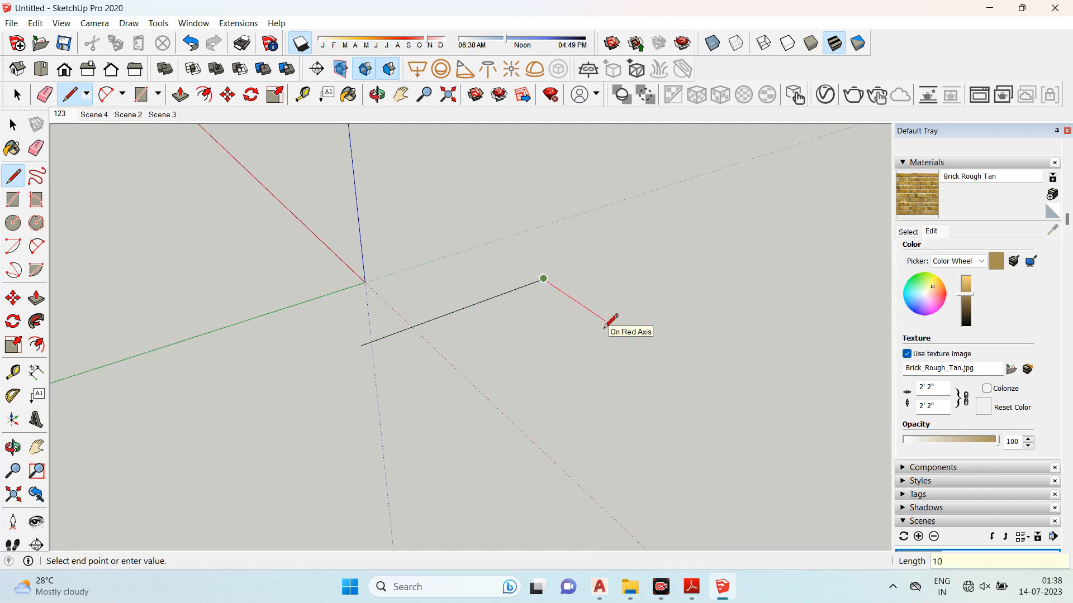
{"action": "key", "text": "Return"}
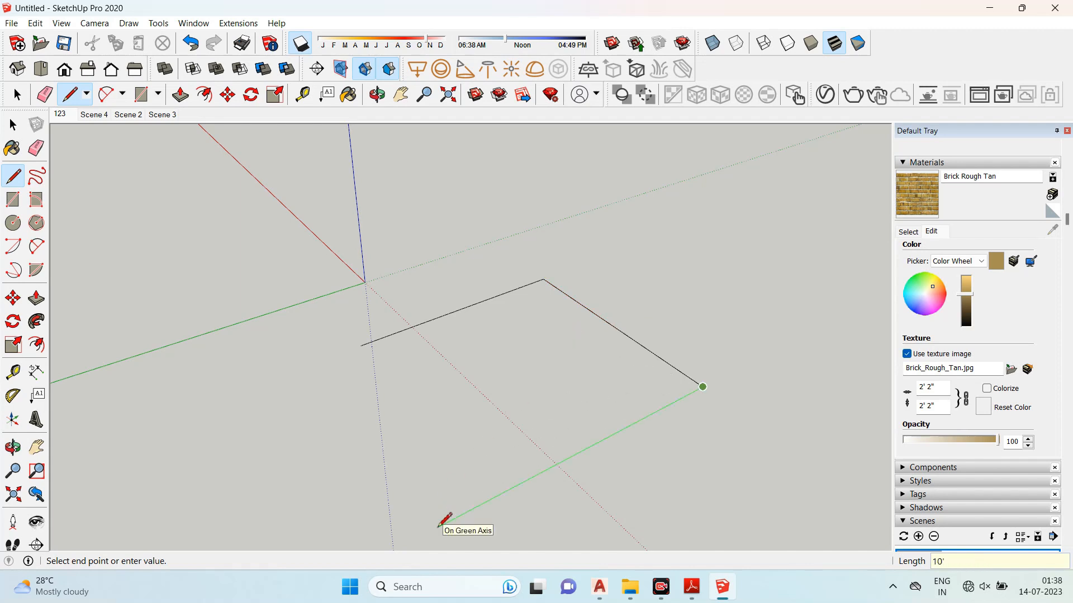
{"action": "left_click", "coordinate": [497, 495]}
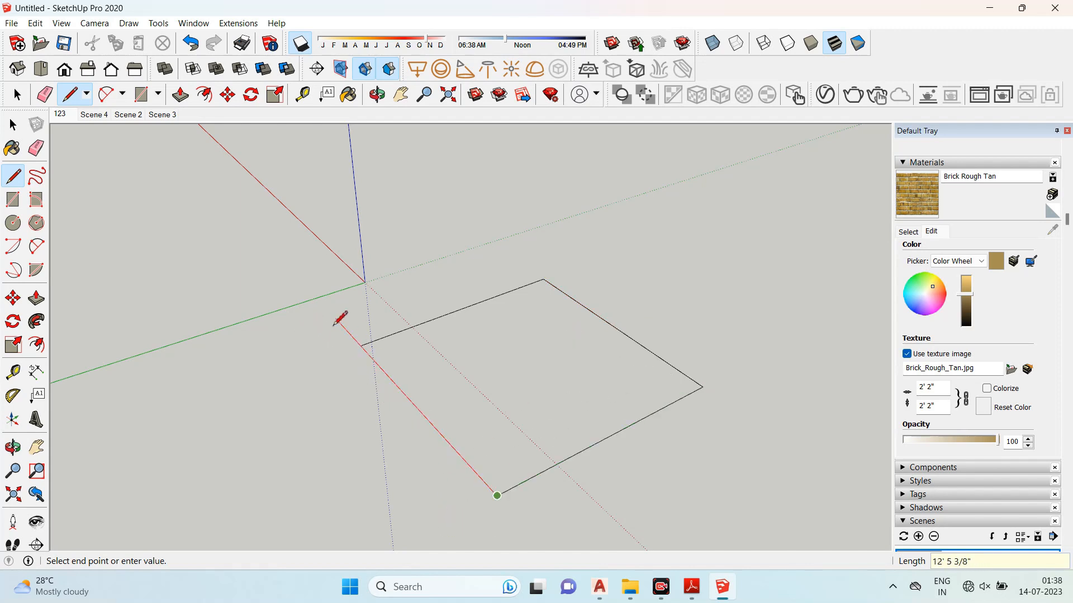
{"action": "key", "text": "Return"}
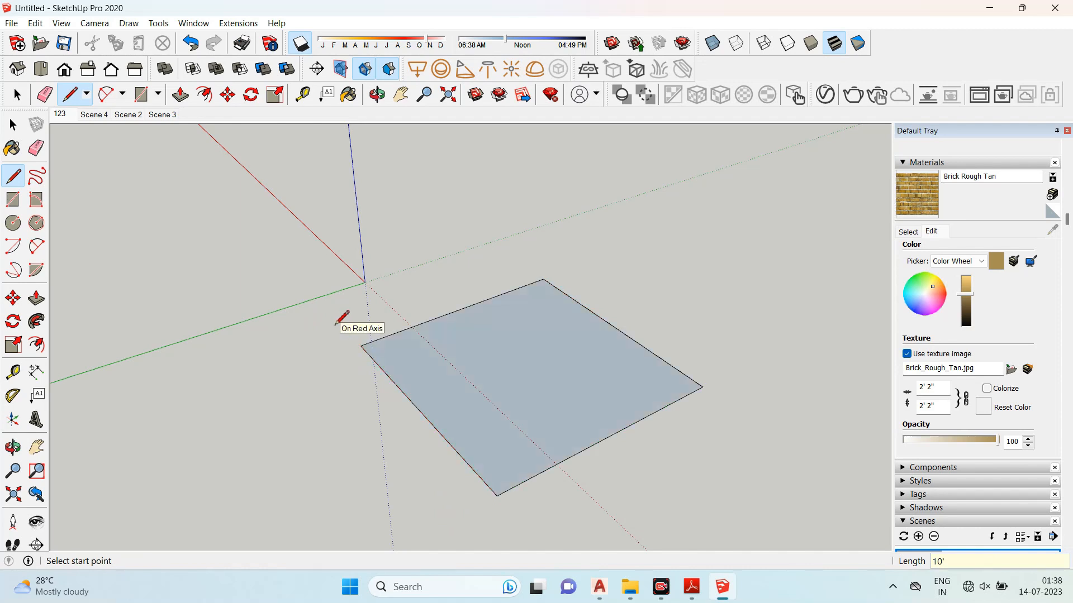
- Draw a line across the square, dividing it into two faces
{"action": "mouse_move", "coordinate": [339, 329]}
{"action": "middle_mouse_down"}
{"action": "mouse_move", "coordinate": [335, 274]}
{"action": "mouse_move", "coordinate": [364, 350]}
{"action": "mouse_move", "coordinate": [541, 343]}
{"action": "mouse_move", "coordinate": [651, 404]}
{"action": "mouse_move", "coordinate": [457, 335]}
{"action": "mouse_move", "coordinate": [563, 354]}
{"action": "middle_mouse_up"}
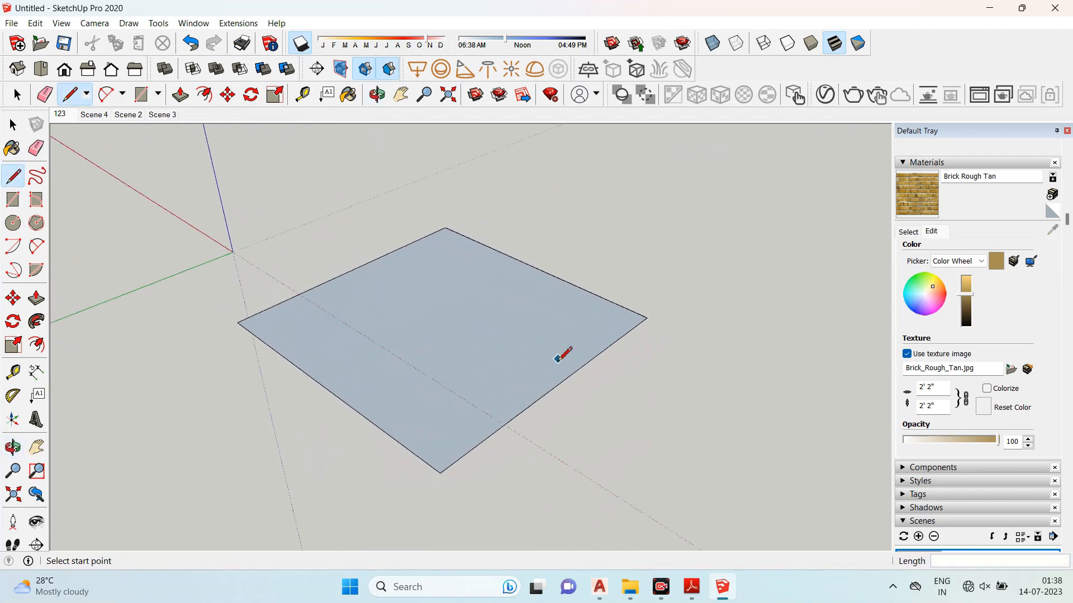
{"action": "left_click", "coordinate": [353, 270]}
{"action": "left_click", "coordinate": [557, 385]}
{"action": "middle_click_drag", "start_coordinate": [445, 350], "coordinate": [387, 331]}
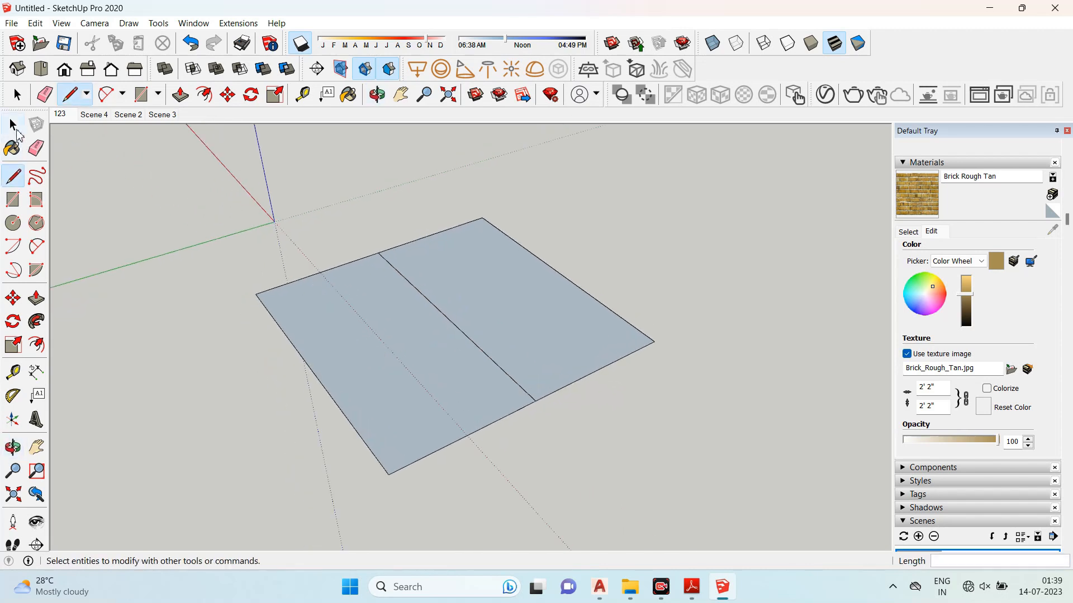
- Select the faces and edges of the divided square one at a time to inspect them
{"action": "left_click", "coordinate": [15, 129]}
{"action": "left_click", "coordinate": [452, 338]}
{"action": "left_click", "coordinate": [491, 309]}
{"action": "left_click", "coordinate": [380, 358]}
{"action": "left_click", "coordinate": [483, 297]}
{"action": "left_click", "coordinate": [397, 340]}
{"action": "left_click", "coordinate": [470, 314]}
{"action": "left_click", "coordinate": [423, 351]}
{"action": "left_click", "coordinate": [517, 314]}
{"action": "middle_click_drag", "start_coordinate": [486, 352], "coordinate": [358, 358]}
- Draw a diagonal line from the dividing edge to the square's front corner, creating a triangle, and select it
{"action": "left_click", "coordinate": [12, 176]}
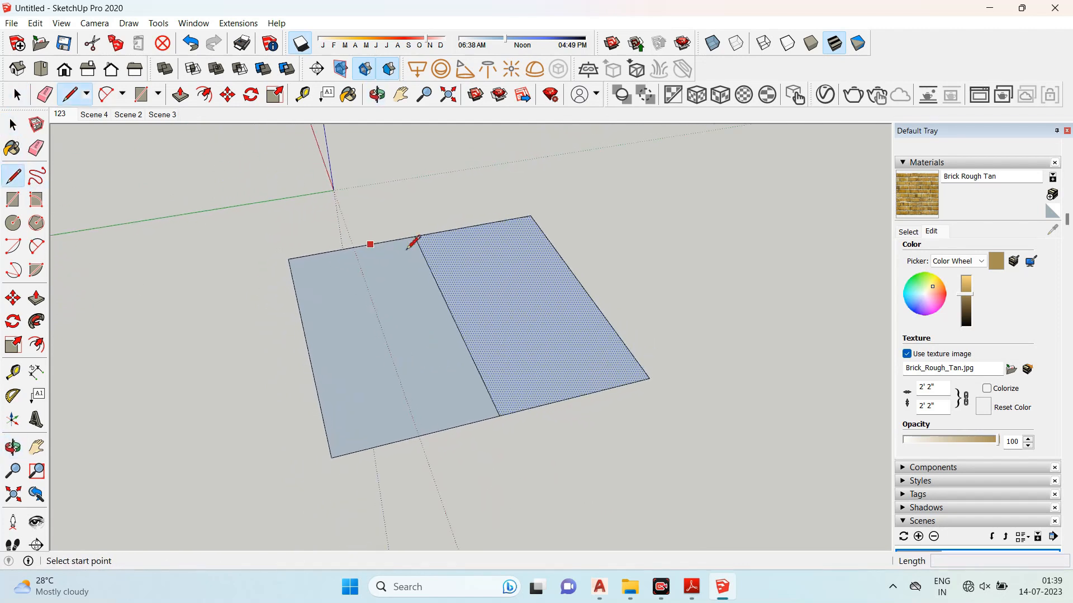
{"action": "left_click", "coordinate": [414, 235]}
{"action": "left_click", "coordinate": [331, 457]}
{"action": "left_click", "coordinate": [18, 128]}
{"action": "left_click", "coordinate": [19, 128]}
{"action": "left_click", "coordinate": [405, 336]}
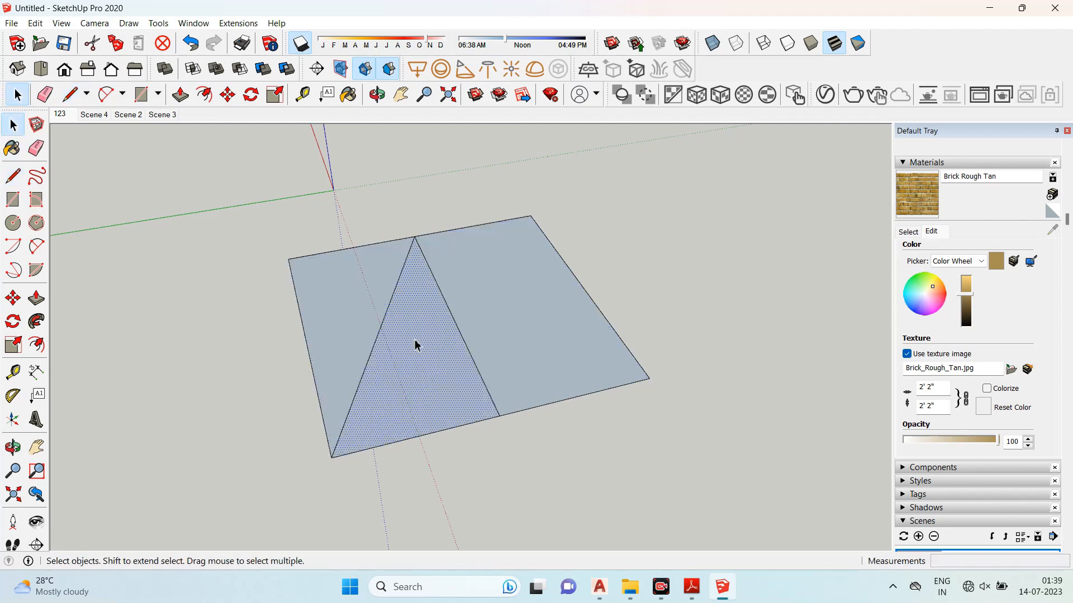
- Draw a rectangle on the ground in front of the square
{"action": "scroll", "coordinate": [433, 186], "scroll_direction": "down", "scroll_amount": 3}
{"action": "middle_click_drag", "start_coordinate": [434, 187], "coordinate": [447, 279]}
{"action": "left_click", "coordinate": [17, 202]}
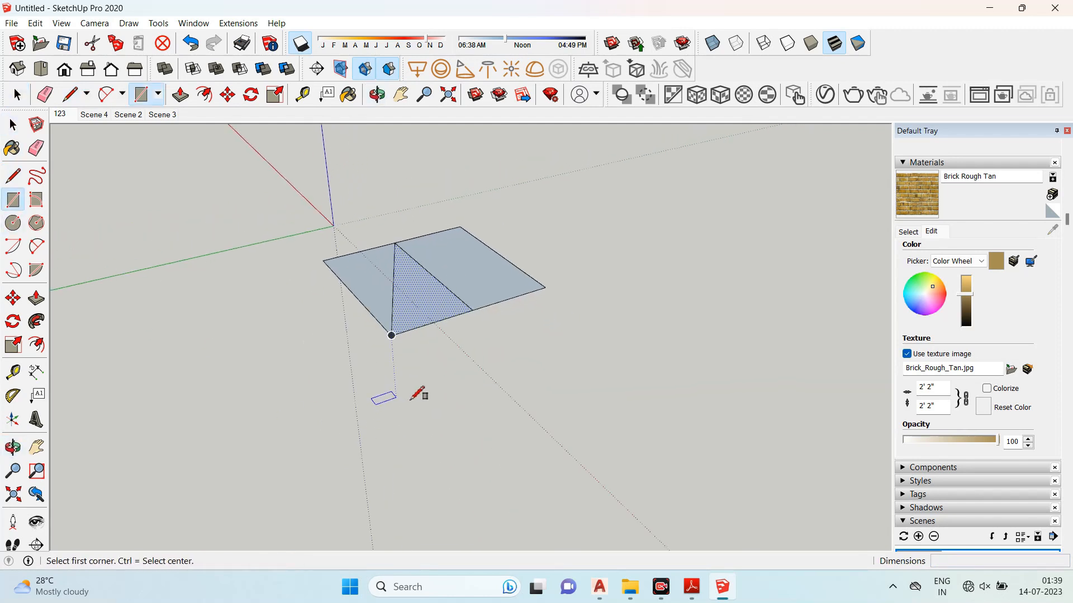
{"action": "left_click", "coordinate": [431, 398]}
{"action": "left_click", "coordinate": [263, 510]}
{"action": "scroll", "coordinate": [550, 296], "scroll_direction": "down", "scroll_amount": 1}
{"action": "middle_click_drag", "start_coordinate": [551, 296], "coordinate": [510, 366]}
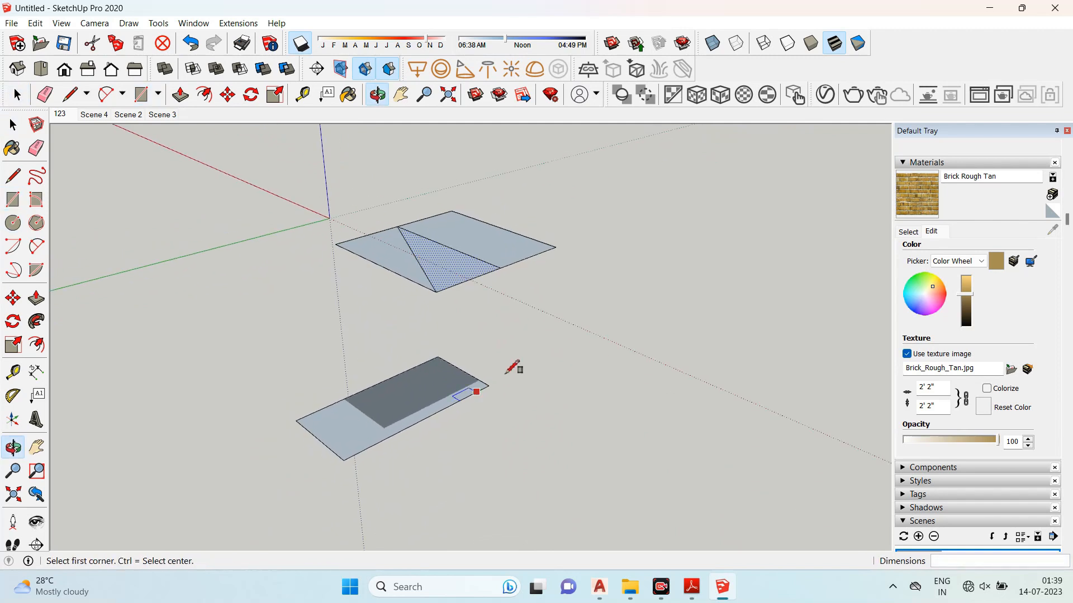
- Push/Pull the triangular face into a prism about 6' 9" tall
{"action": "left_click", "coordinate": [36, 298]}
{"action": "left_click", "coordinate": [366, 431]}
{"action": "left_click", "coordinate": [355, 316]}
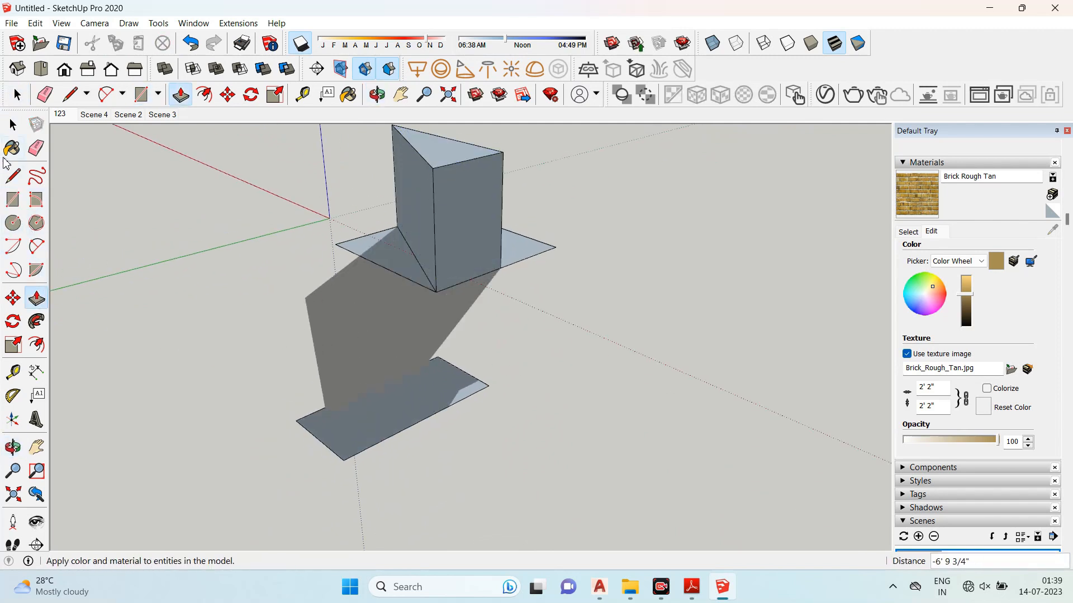
- Push/Pull the ground rectangle upward about 7' 3" into a box
{"action": "left_click", "coordinate": [13, 126]}
{"action": "middle_click_drag", "start_coordinate": [385, 446], "coordinate": [479, 319]}
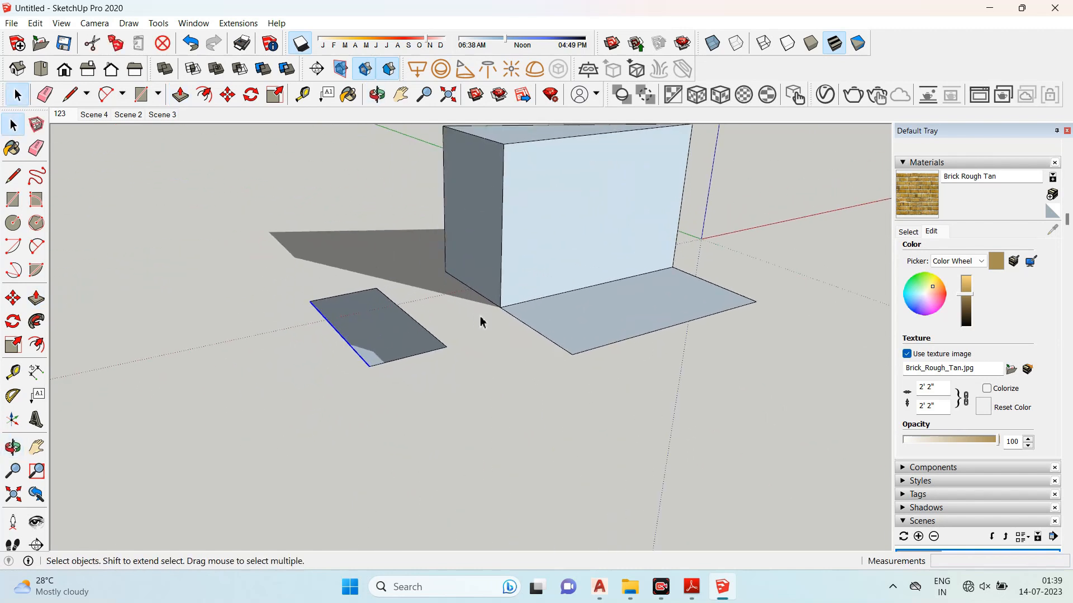
{"action": "left_click", "coordinate": [13, 345]}
{"action": "left_click", "coordinate": [37, 298]}
{"action": "left_click_drag", "start_coordinate": [354, 335], "coordinate": [347, 196]}
{"action": "middle_click_drag", "start_coordinate": [347, 196], "coordinate": [566, 311]}
{"action": "scroll", "coordinate": [566, 311], "scroll_direction": "up", "scroll_amount": 3}
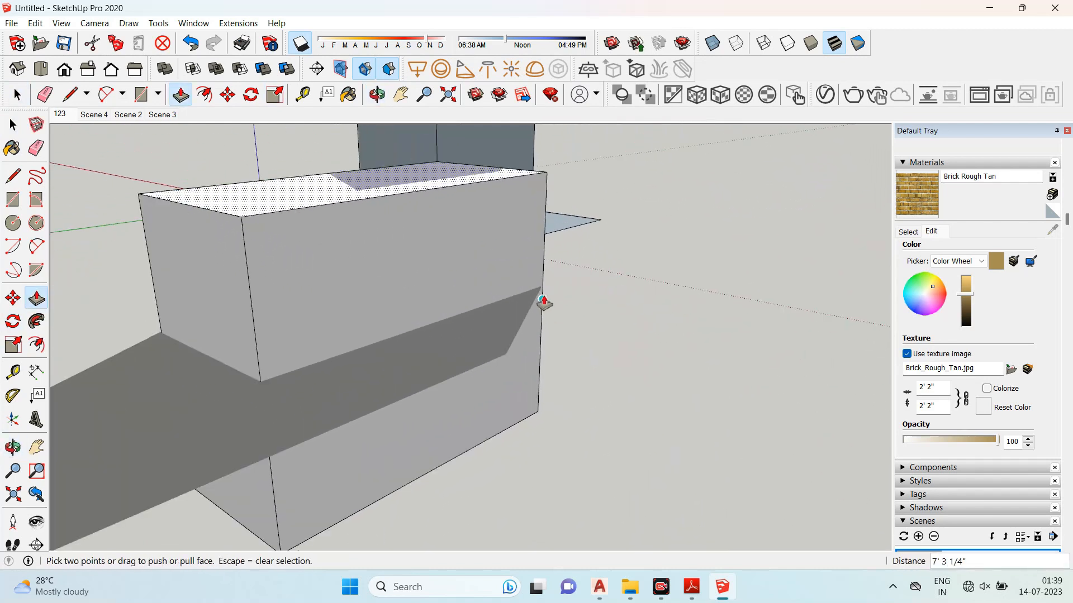
- Draw a vertical line down the new box's front face, splitting it, and select one half
{"action": "left_click", "coordinate": [13, 176]}
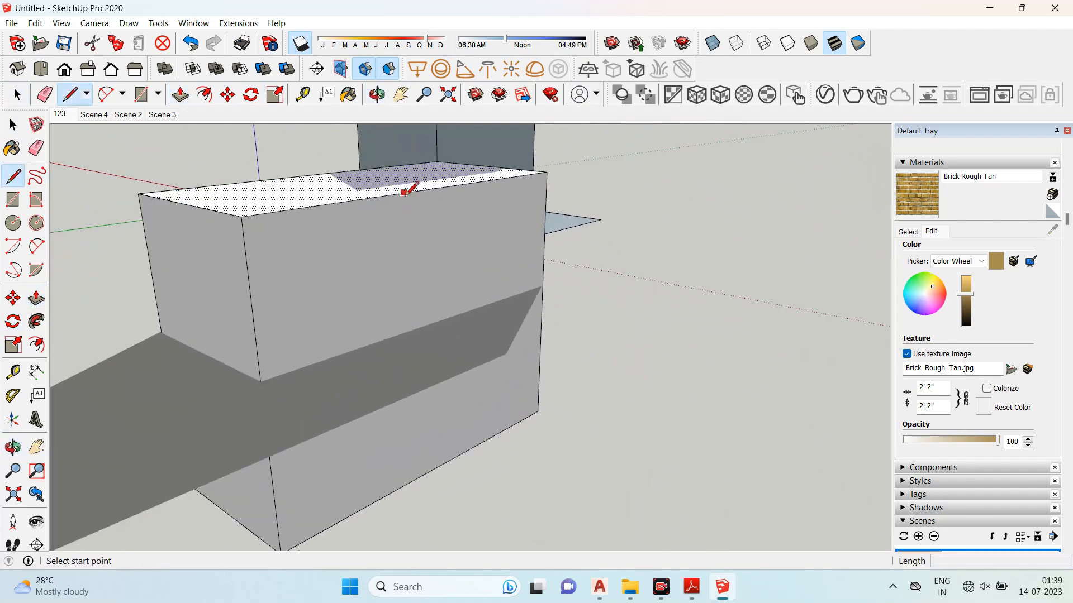
{"action": "left_click", "coordinate": [404, 193]}
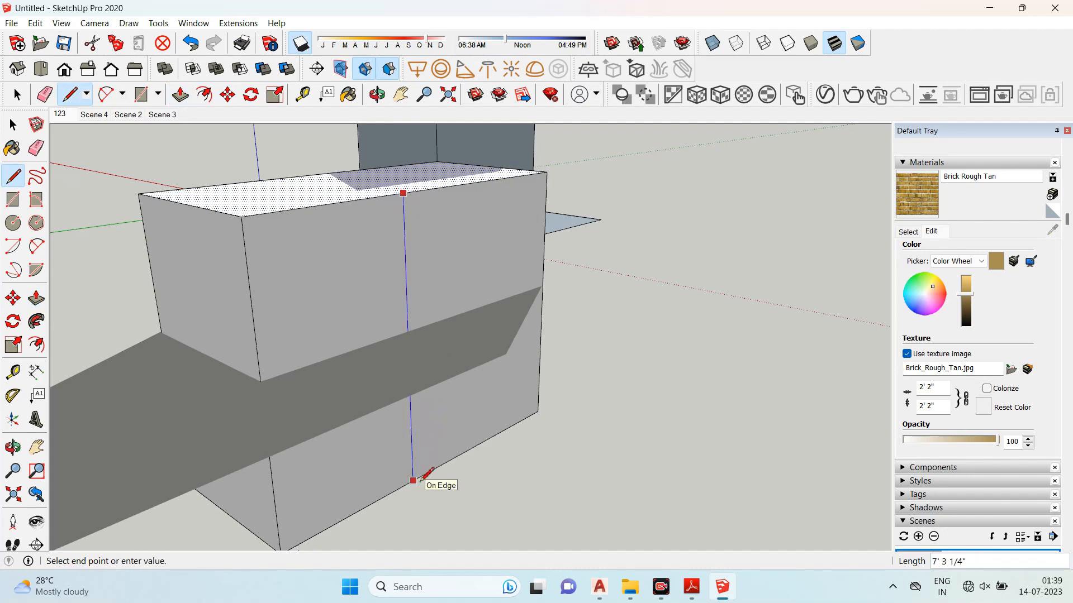
{"action": "left_click", "coordinate": [414, 481]}
{"action": "scroll", "coordinate": [392, 200], "scroll_direction": "down", "scroll_amount": 3}
{"action": "left_click", "coordinate": [12, 124]}
{"action": "left_click", "coordinate": [339, 262]}
{"action": "middle_click_drag", "start_coordinate": [503, 245], "coordinate": [306, 249]}
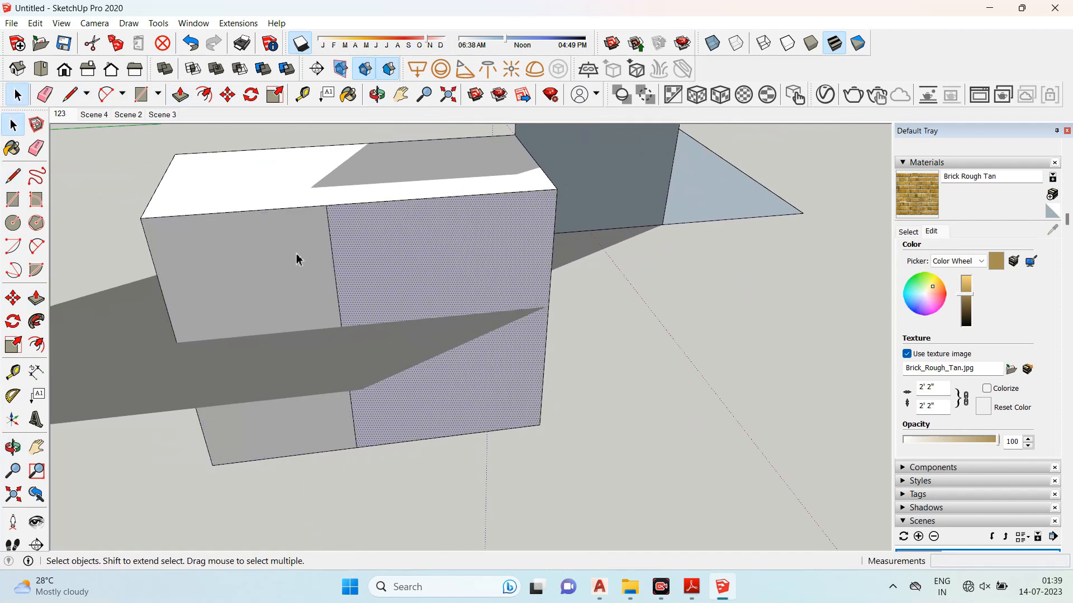
{"action": "middle_click_drag", "start_coordinate": [400, 263], "coordinate": [305, 274]}
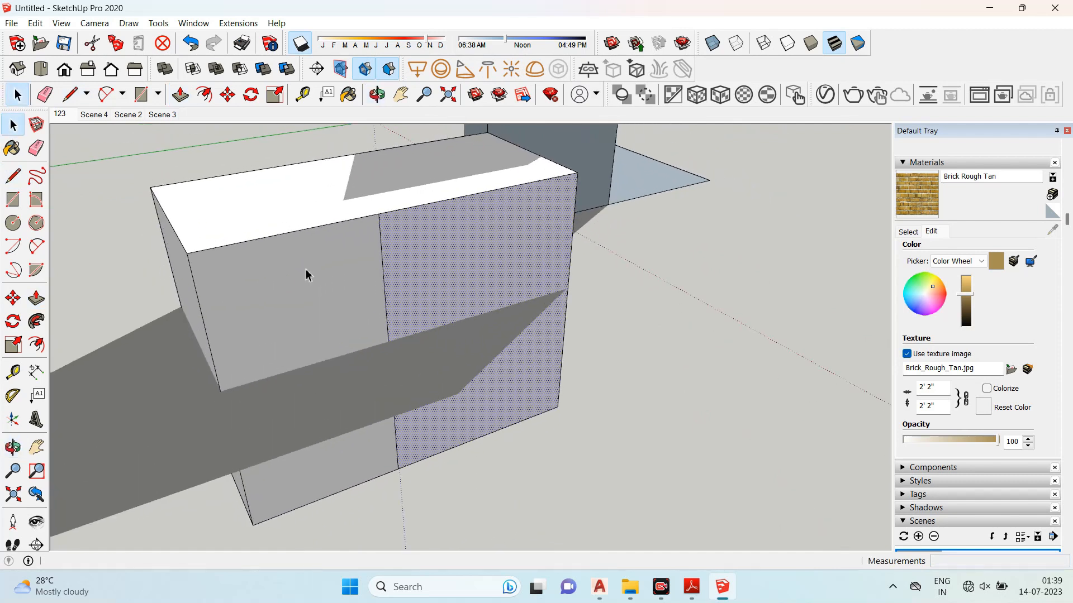
{"action": "scroll", "coordinate": [411, 324], "scroll_direction": "down", "scroll_amount": 6}
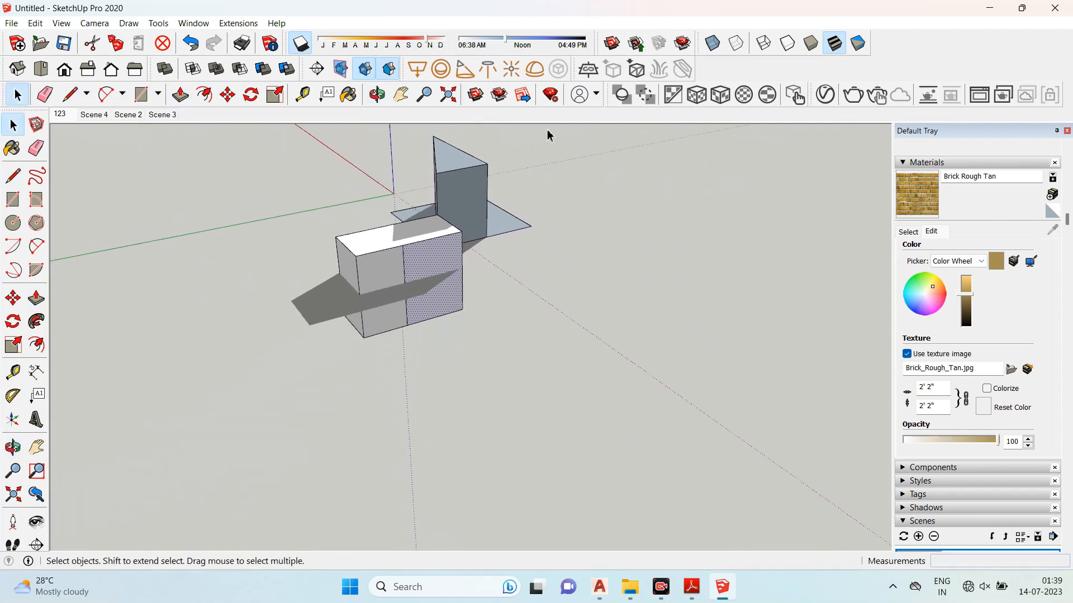
- Select everything in the model and delete it
{"action": "key", "text": "ctrl+a"}
{"action": "key", "text": "Delete"}
{"action": "middle_click_drag", "start_coordinate": [285, 393], "coordinate": [274, 281]}
- Draw a triangle on the ground with the Line tool
{"action": "key", "text": "l"}
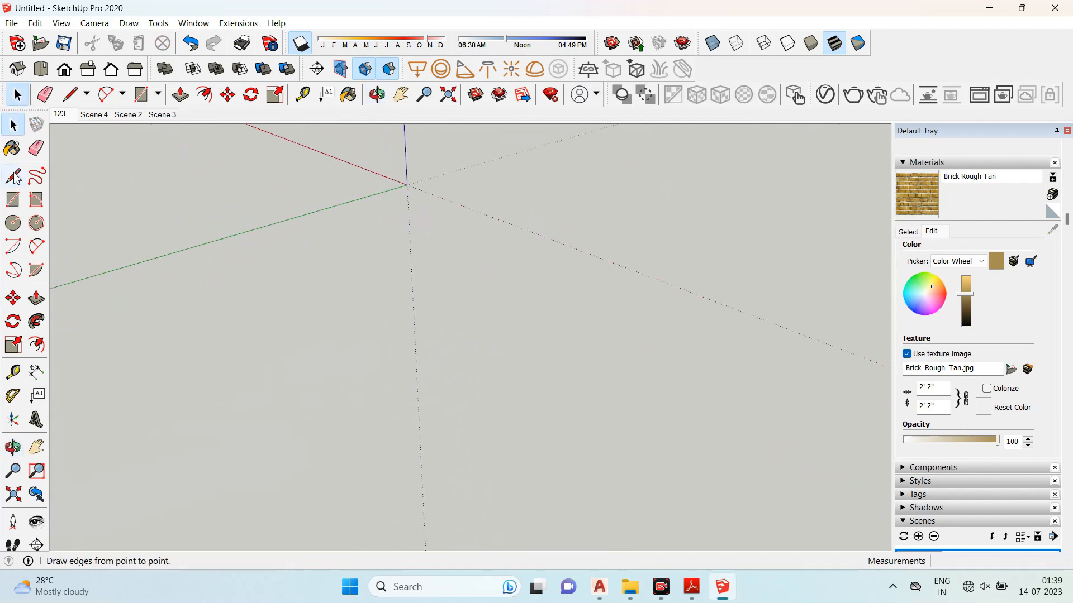
{"action": "left_click", "coordinate": [294, 300]}
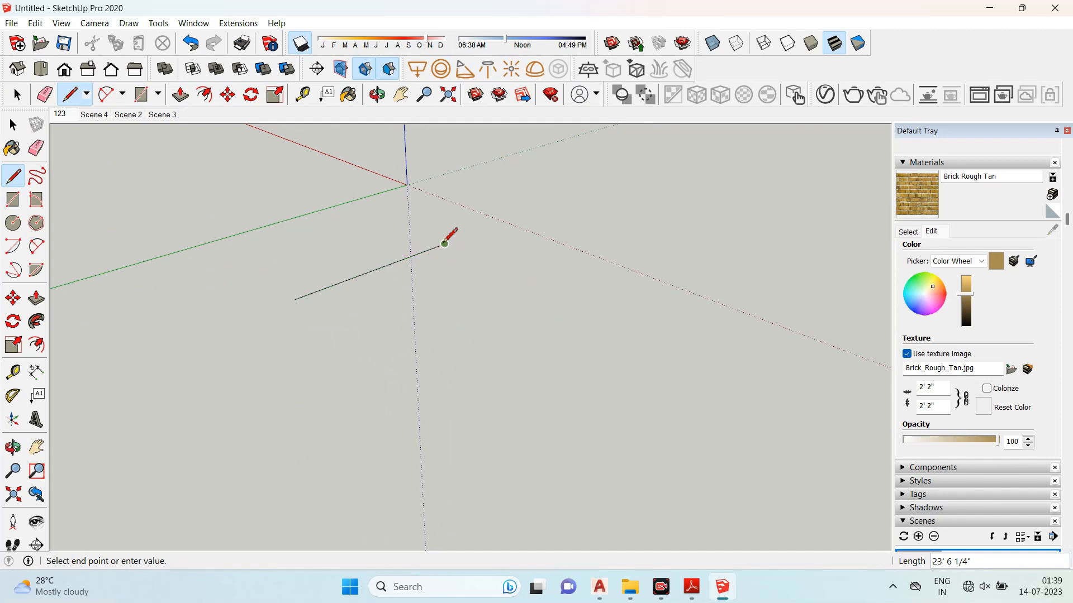
{"action": "left_click", "coordinate": [295, 299]}
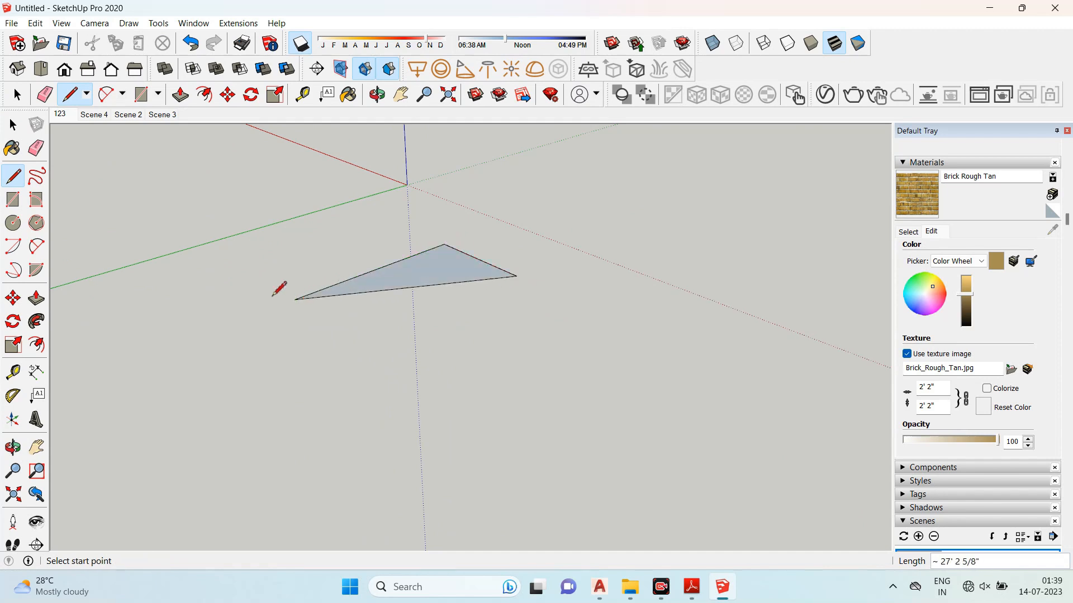
- Push/Pull the triangle upward 10' into a prism
{"action": "left_click", "coordinate": [35, 300]}
{"action": "left_click", "coordinate": [385, 288]}
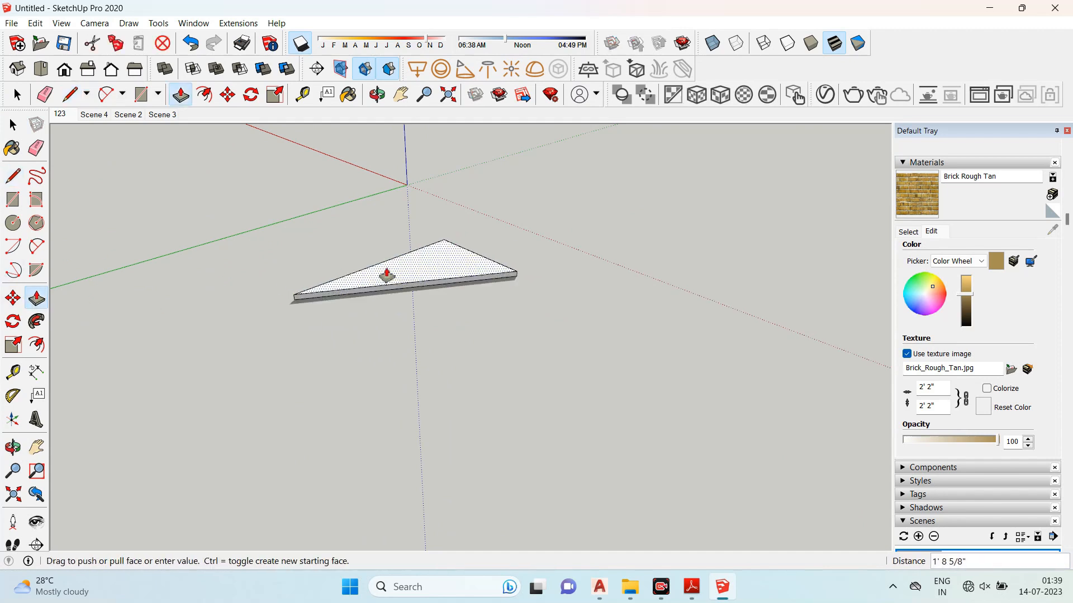
{"action": "type", "text": "10"}
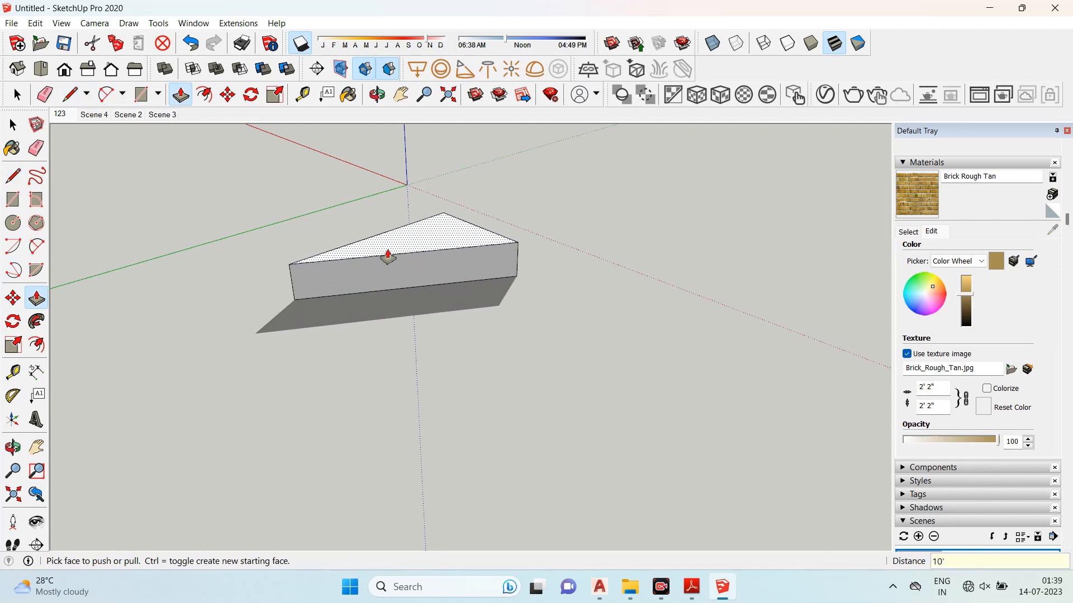
{"action": "type", "text": "'"}
{"action": "key", "text": "Return"}
- Draw a five-sided shape on the ground in front of the prism with the Line tool
{"action": "left_click", "coordinate": [13, 176]}
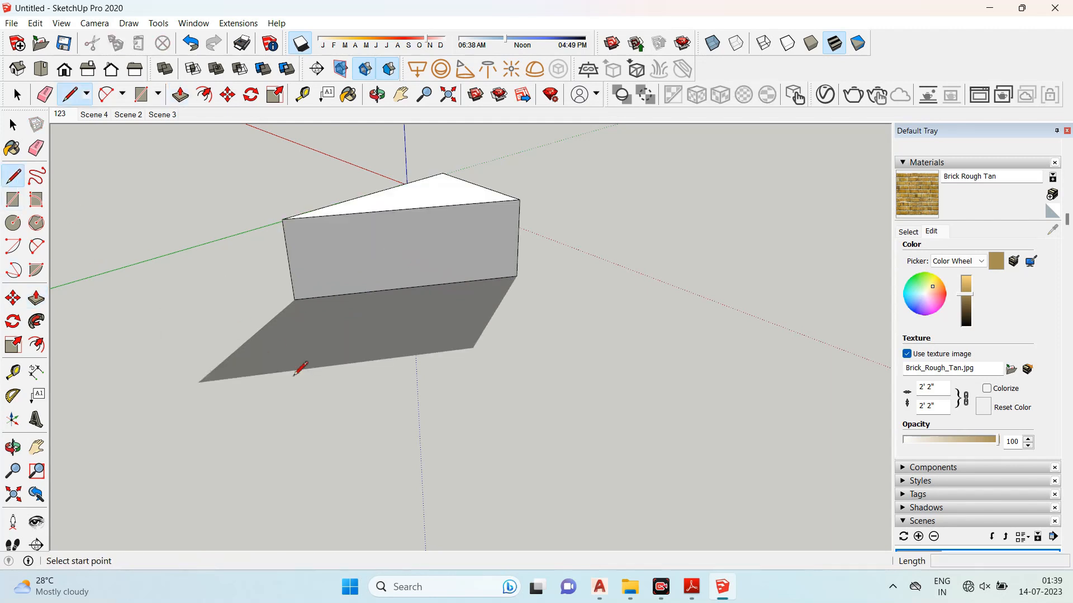
{"action": "left_click", "coordinate": [309, 395]}
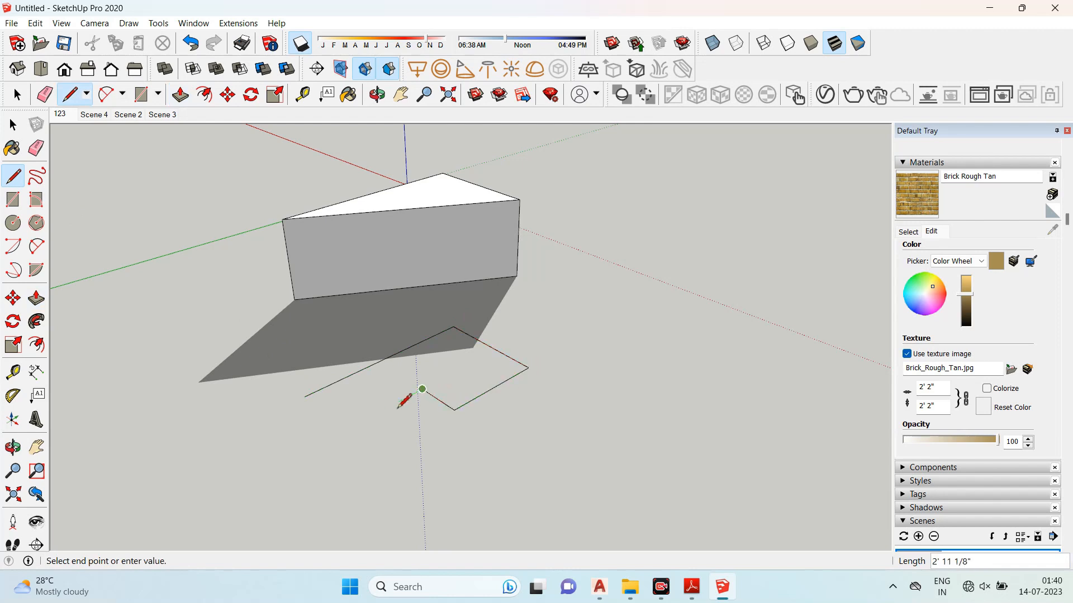
{"action": "left_click", "coordinate": [305, 396]}
- Push/Pull the five-sided shape upward about 8' 6" into a solid
{"action": "left_click", "coordinate": [36, 298]}
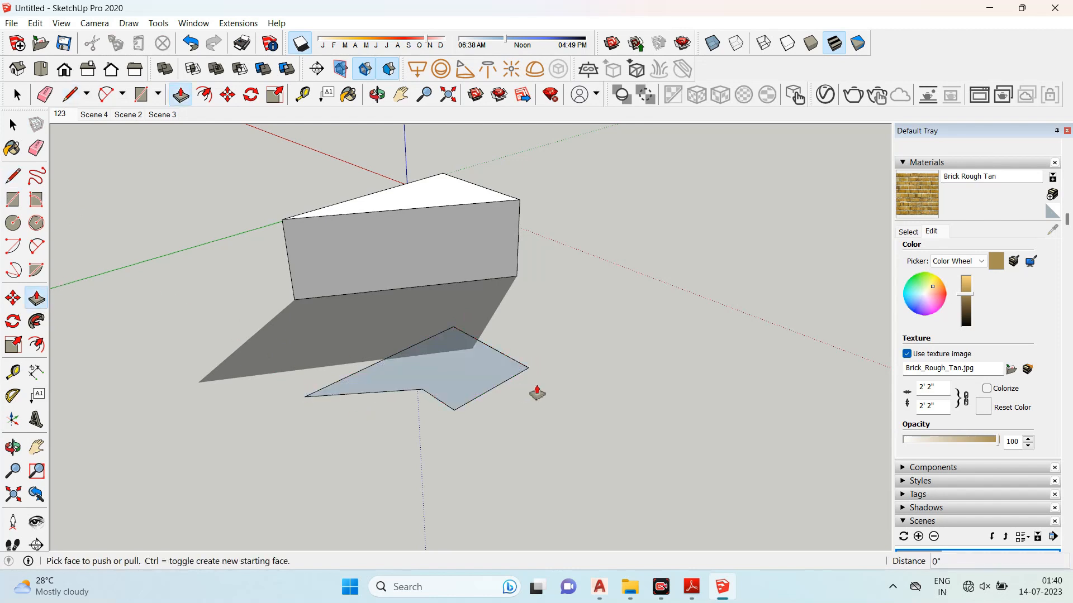
{"action": "left_click", "coordinate": [492, 356]}
{"action": "left_click", "coordinate": [494, 280]}
{"action": "middle_click_drag", "start_coordinate": [680, 400], "coordinate": [534, 390]}
{"action": "scroll", "coordinate": [281, 243], "scroll_direction": "down", "scroll_amount": 2}
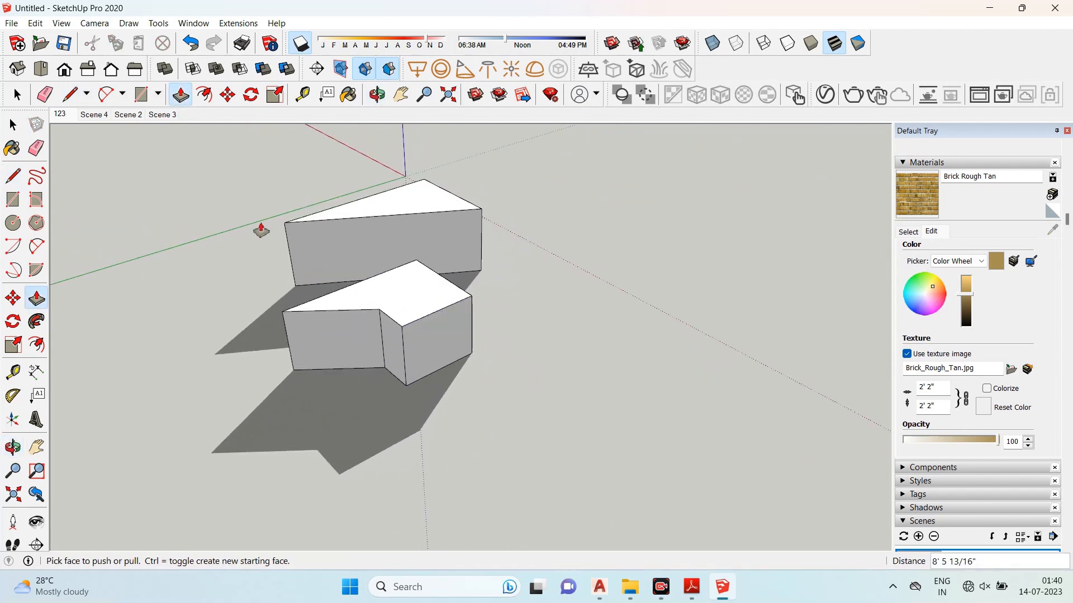
- Draw a freehand curve on the ground to the right of the solids with the Freehand tool
{"action": "left_click", "coordinate": [9, 126]}
{"action": "scroll", "coordinate": [77, 143], "scroll_direction": "down", "scroll_amount": 2}
{"action": "scroll", "coordinate": [266, 320], "scroll_direction": "up", "scroll_amount": 2}
{"action": "middle_click_drag", "start_coordinate": [420, 276], "coordinate": [313, 238]}
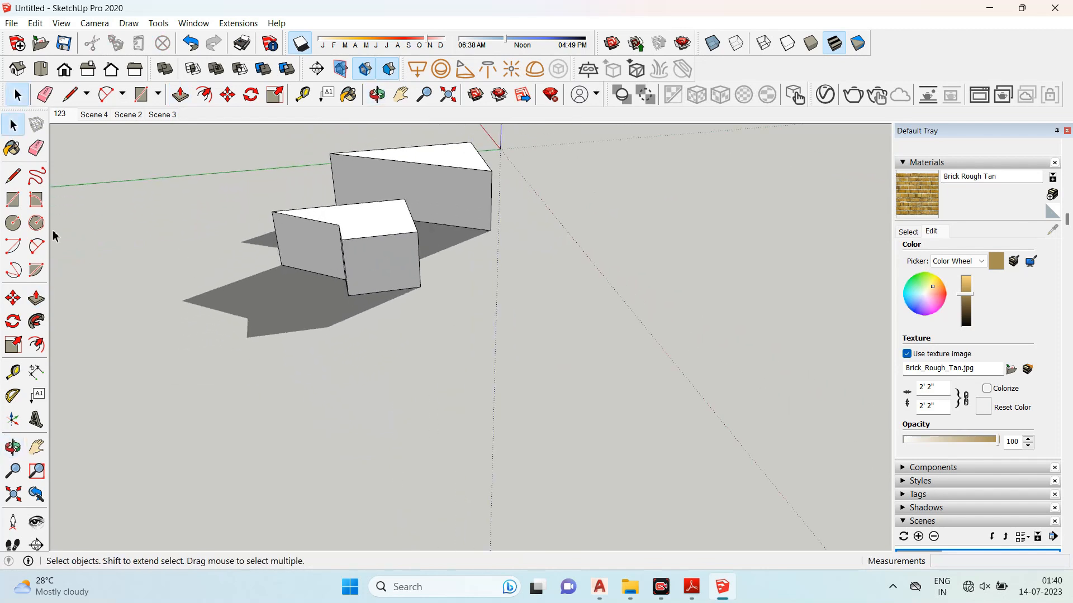
{"action": "left_click", "coordinate": [44, 180]}
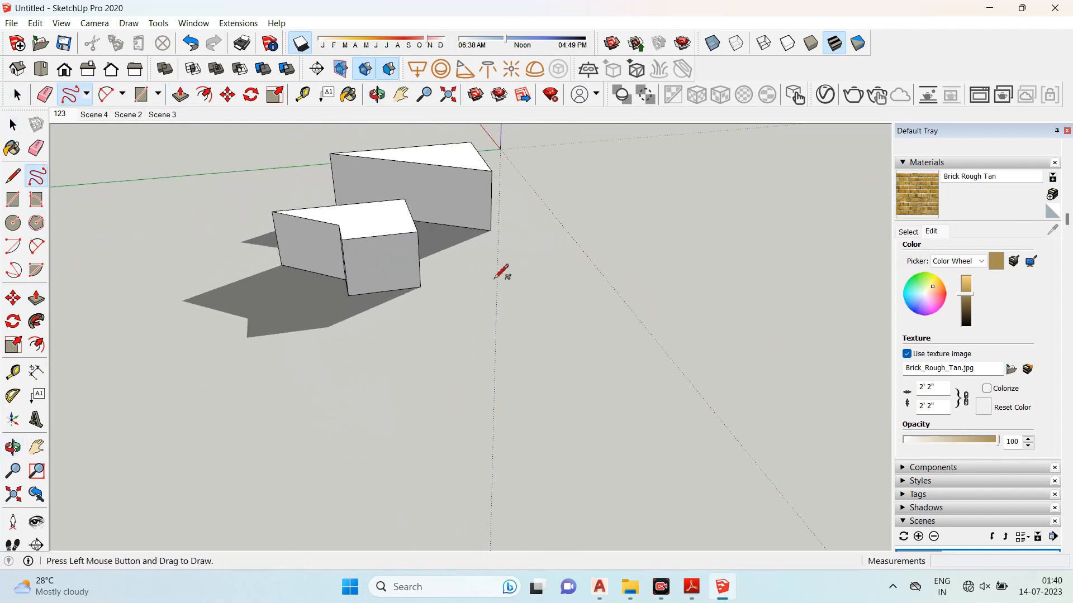
{"action": "left_click_drag", "start_coordinate": [514, 436], "coordinate": [393, 525]}
{"action": "mouse_move", "coordinate": [316, 475]}
{"action": "middle_mouse_down"}
{"action": "mouse_move", "coordinate": [505, 453]}
{"action": "mouse_move", "coordinate": [204, 271]}
{"action": "middle_mouse_up"}
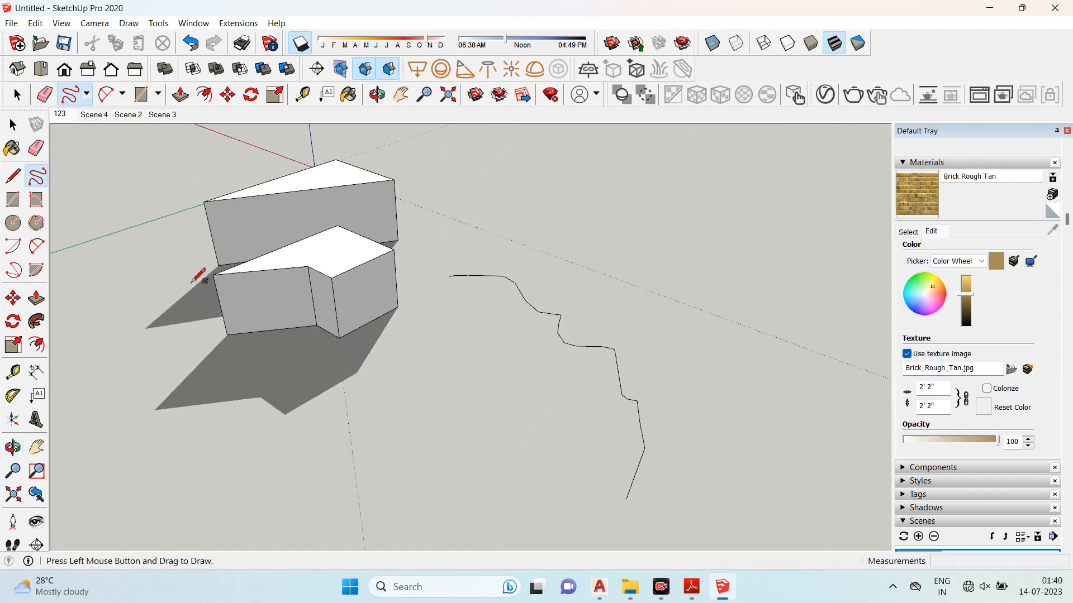
- Erase the freehand curve with the Eraser
{"action": "left_click", "coordinate": [37, 148]}
{"action": "left_click", "coordinate": [519, 286]}
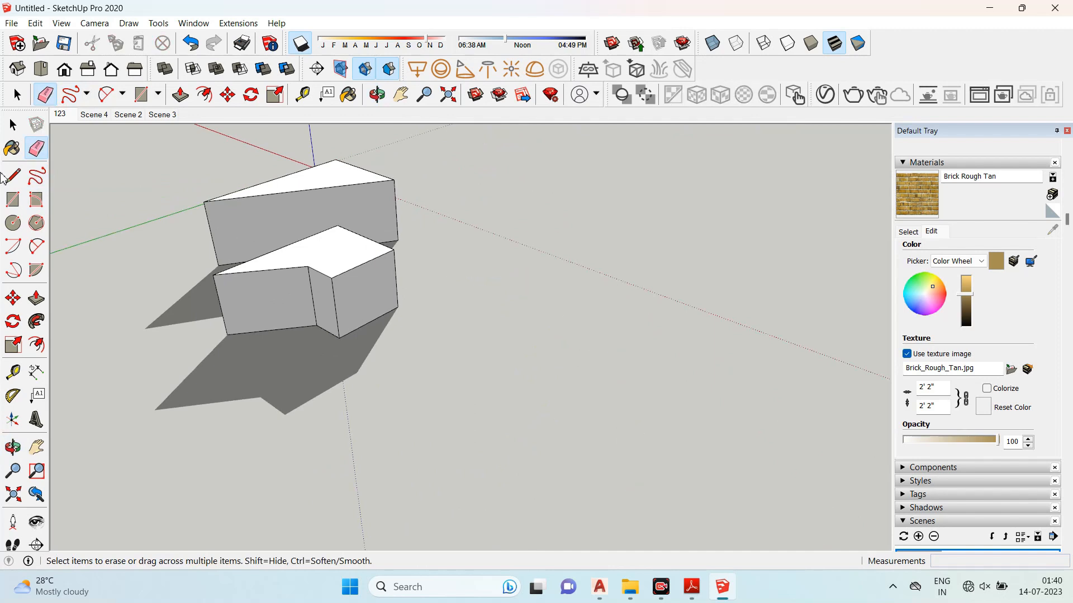
{"action": "left_click", "coordinate": [13, 124]}
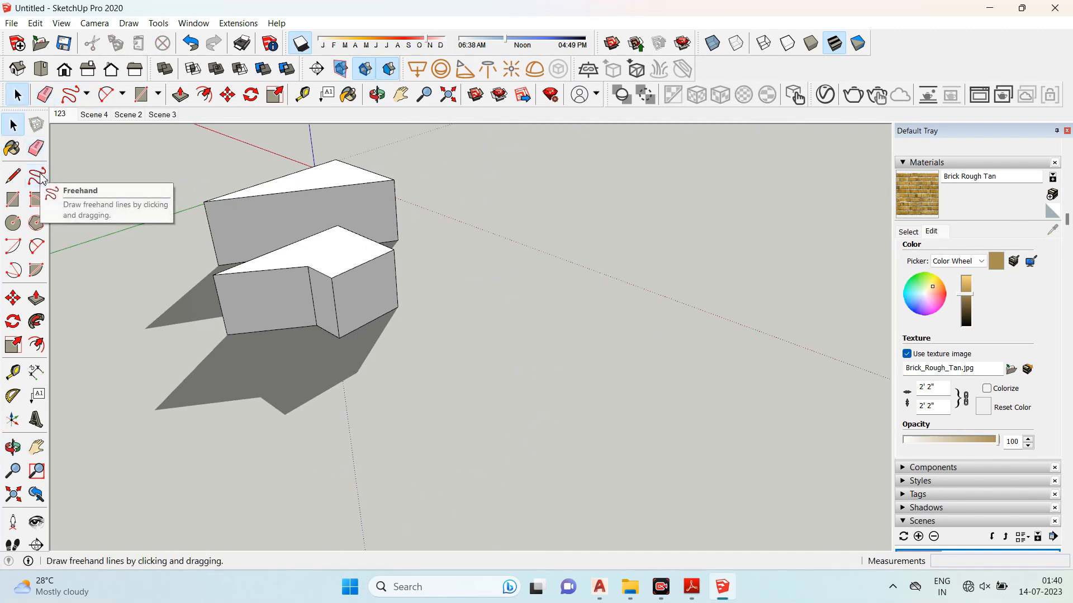
- Draw a long thin rectangle on the ground with the Rectangle tool, entering 20 as its dimension
{"action": "middle_click_drag", "start_coordinate": [311, 184], "coordinate": [173, 240]}
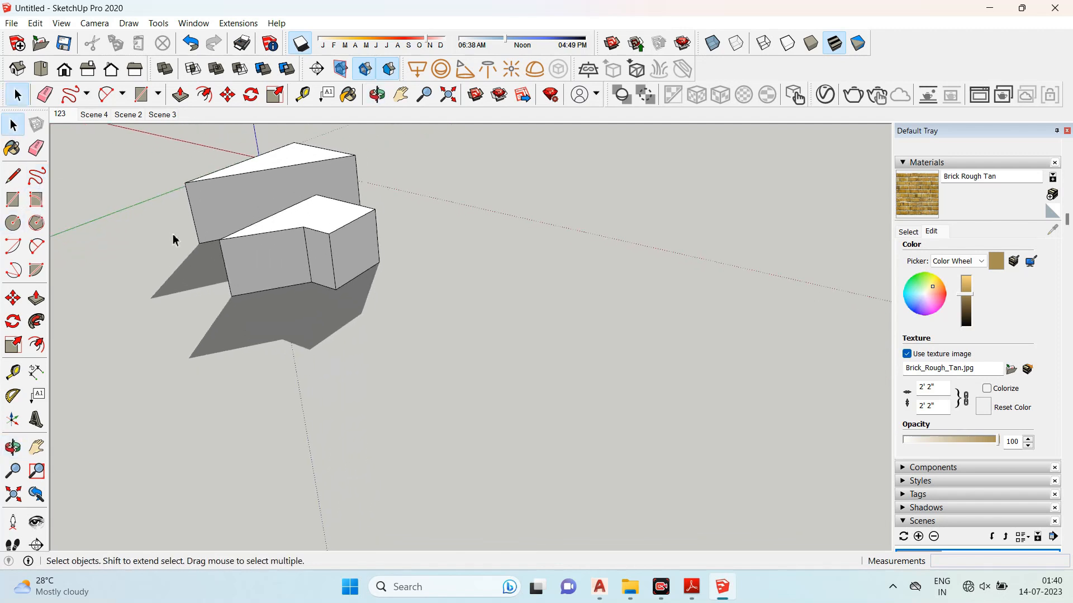
{"action": "left_click", "coordinate": [17, 206]}
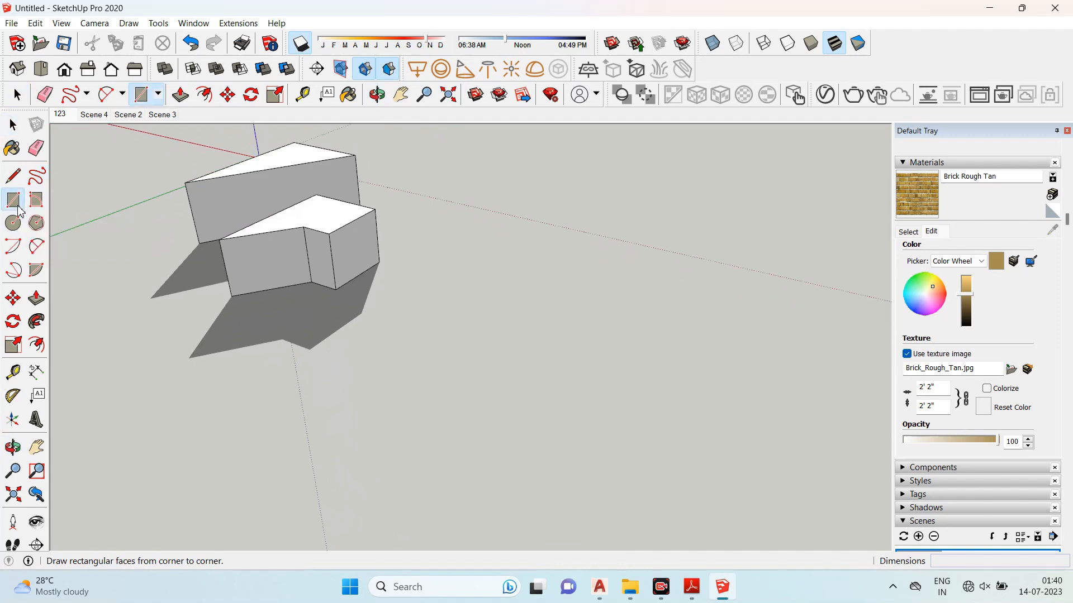
{"action": "left_click", "coordinate": [581, 266]}
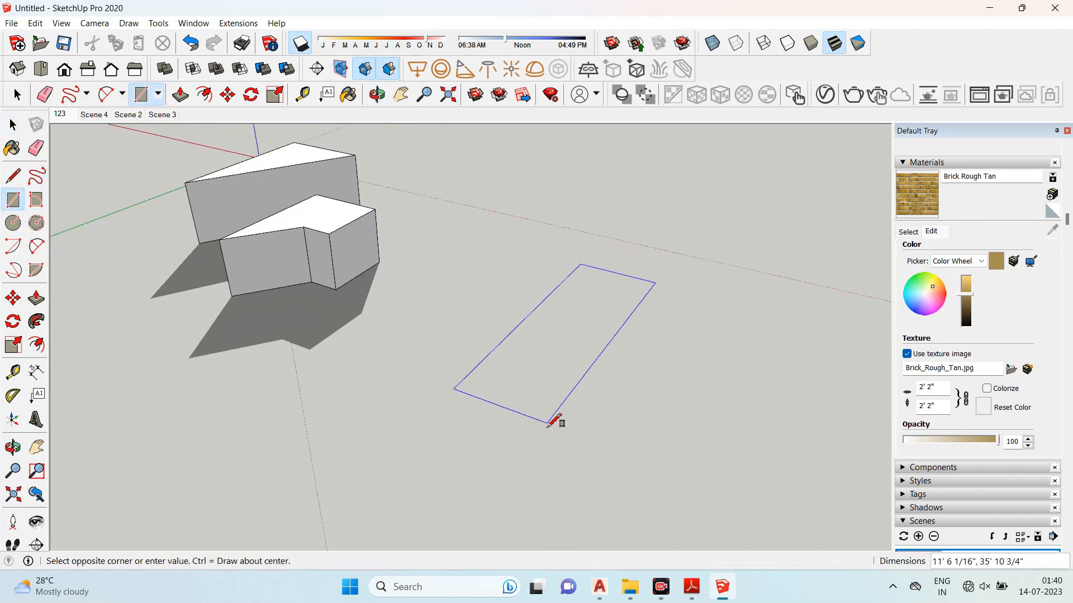
{"action": "type", "text": "20"}
{"action": "key", "text": "Return"}
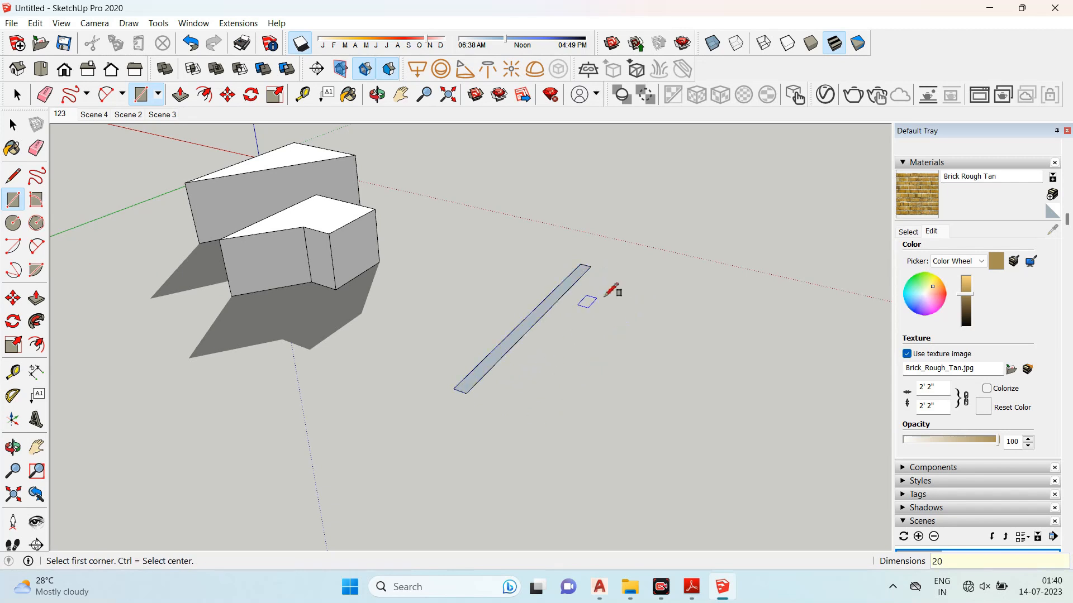
- Draw a second, shorter thin rectangle beside the first, again entering 20 as its dimension
{"action": "middle_click_drag", "start_coordinate": [594, 331], "coordinate": [508, 378]}
{"action": "left_click", "coordinate": [517, 381]}
{"action": "type", "text": "20"}
{"action": "key", "text": "Return"}
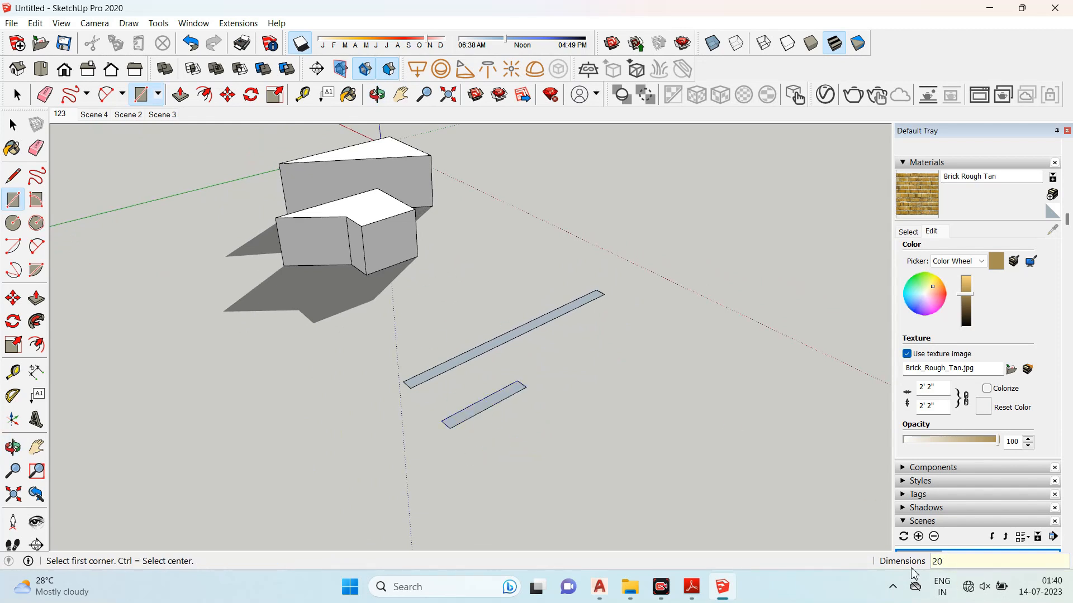
- Draw a larger rectangle on the ground in front of the thin rectangles
{"action": "middle_click_drag", "start_coordinate": [634, 424], "coordinate": [334, 285]}
{"action": "left_click", "coordinate": [321, 303]}
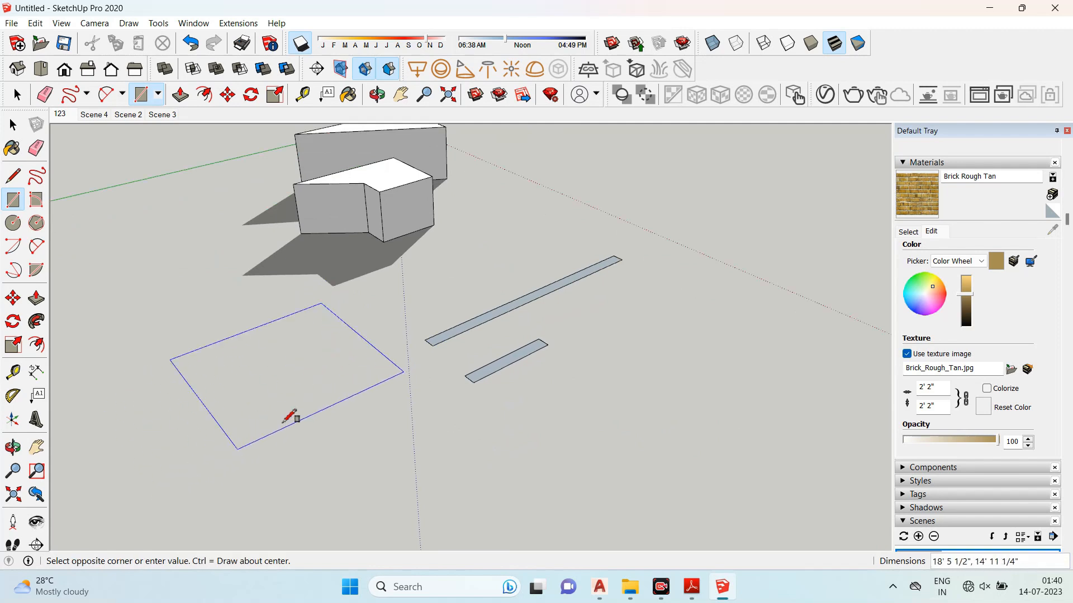
{"action": "left_click", "coordinate": [305, 369]}
- Draw a rectangle tilted up off the ground with the Rotated Rectangle tool by picking three corners
{"action": "middle_click_drag", "start_coordinate": [402, 254], "coordinate": [374, 384]}
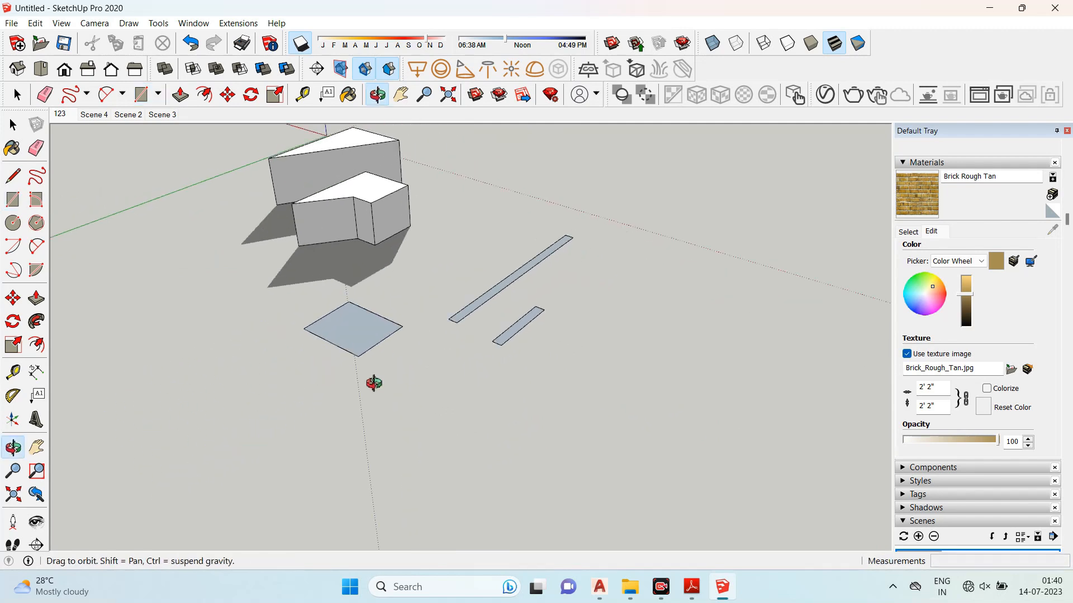
{"action": "scroll", "coordinate": [383, 366], "scroll_direction": "up", "scroll_amount": 4}
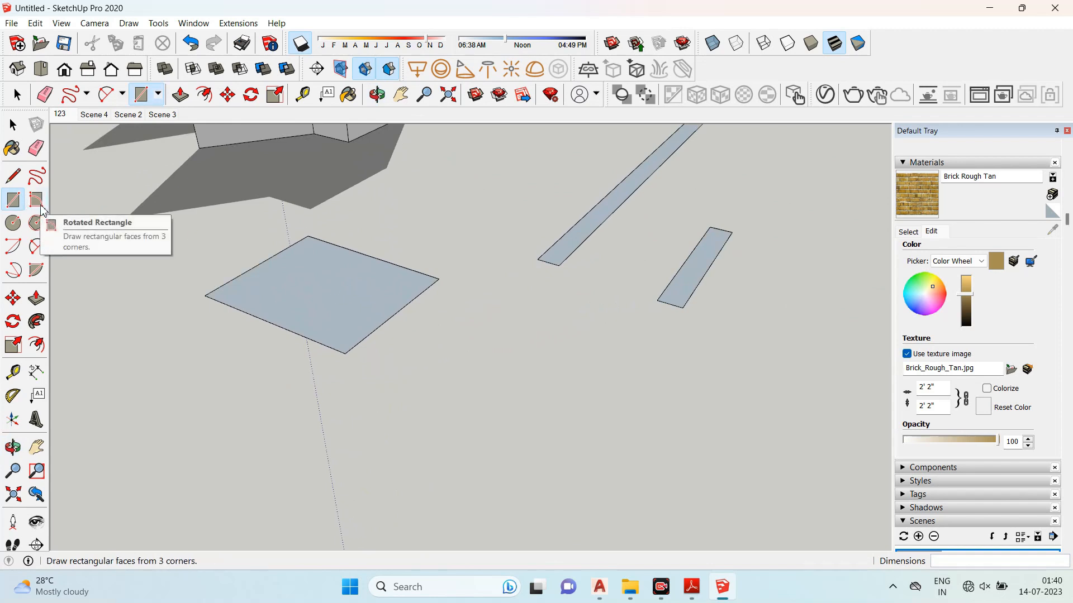
{"action": "left_click", "coordinate": [40, 206]}
{"action": "scroll", "coordinate": [190, 185], "scroll_direction": "down", "scroll_amount": 2}
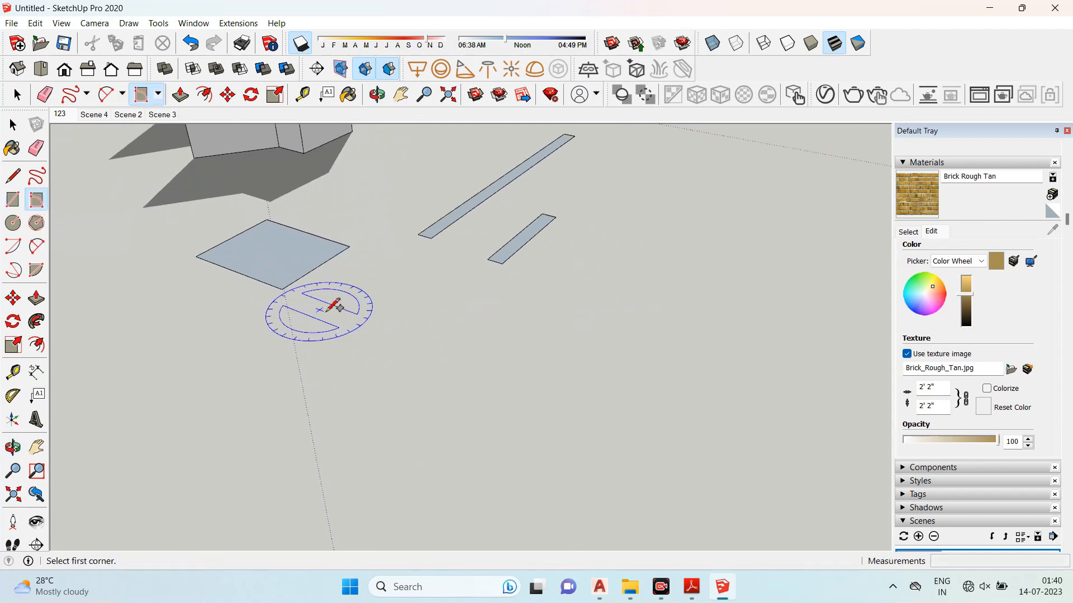
{"action": "scroll", "coordinate": [334, 306], "scroll_direction": "up", "scroll_amount": 2}
{"action": "left_click", "coordinate": [447, 290]}
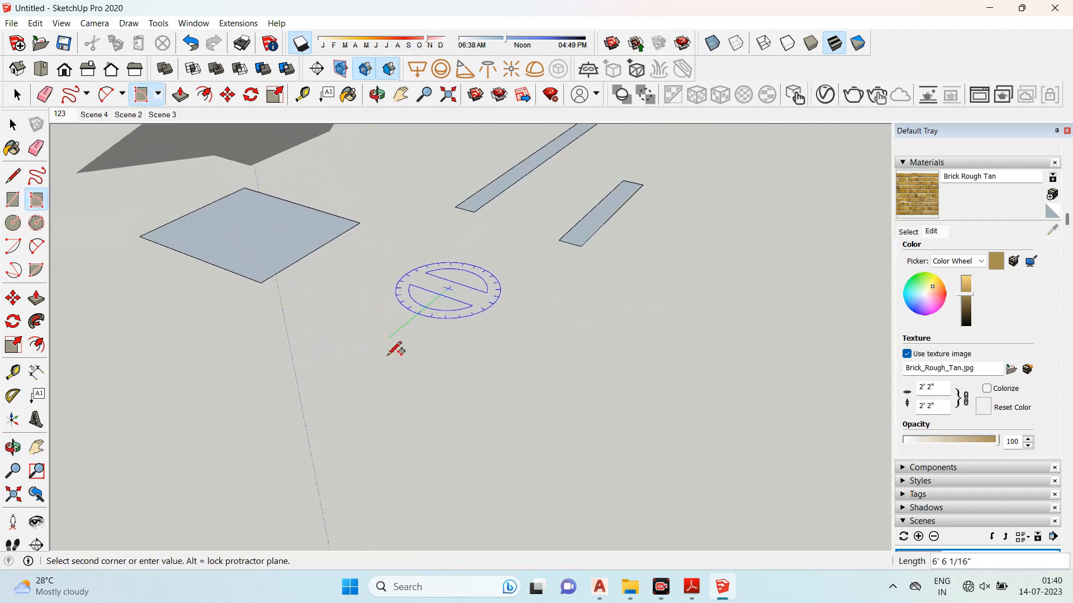
{"action": "left_click", "coordinate": [341, 377]}
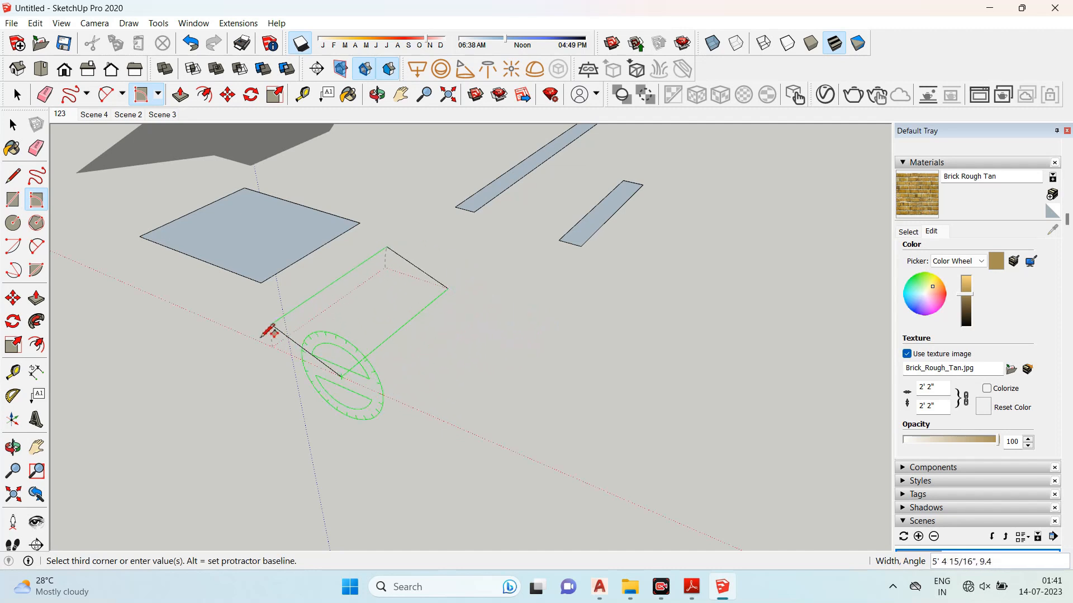
{"action": "middle_click_drag", "start_coordinate": [291, 423], "coordinate": [414, 390]}
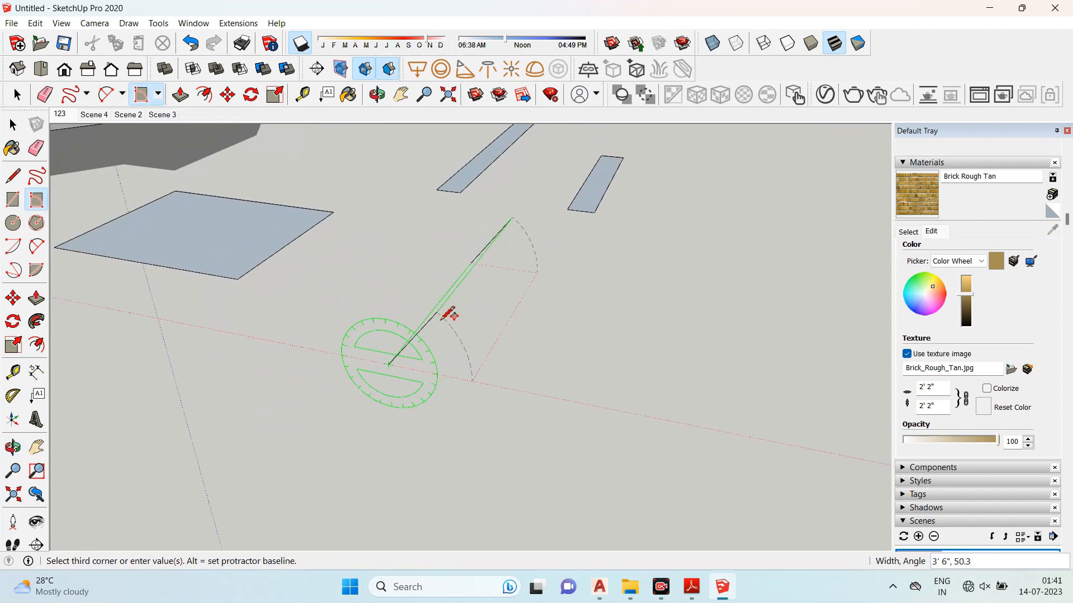
{"action": "left_click", "coordinate": [463, 334]}
{"action": "middle_click_drag", "start_coordinate": [623, 338], "coordinate": [676, 344]}
- Draw another tilted rectangle near the larger rectangle with the Rotated Rectangle tool
{"action": "left_click", "coordinate": [36, 199]}
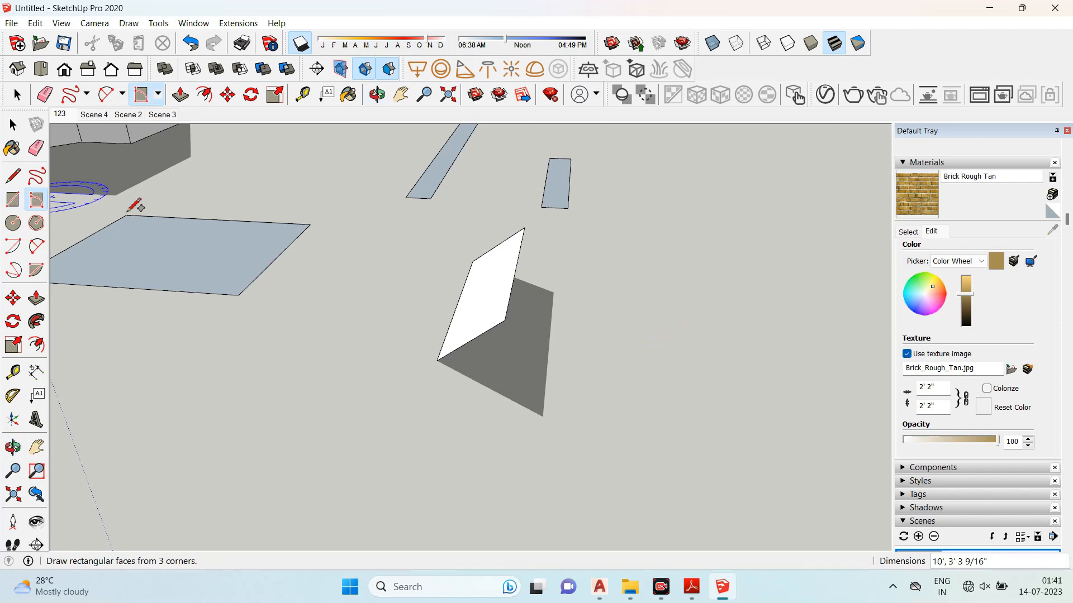
{"action": "scroll", "coordinate": [228, 306], "scroll_direction": "down", "scroll_amount": 2}
{"action": "scroll", "coordinate": [142, 286], "scroll_direction": "up", "scroll_amount": 1}
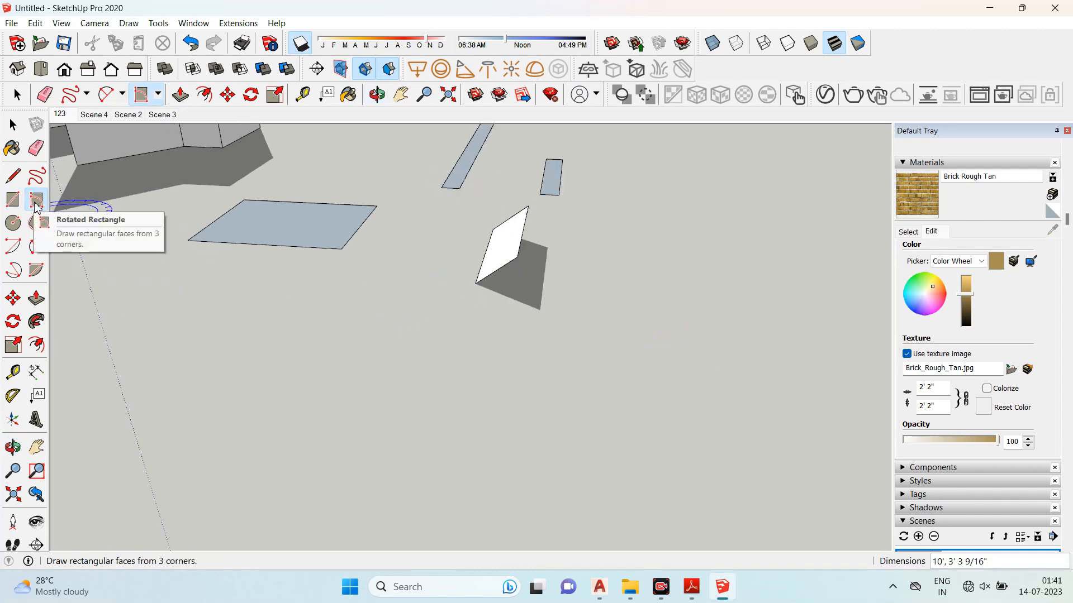
{"action": "scroll", "coordinate": [456, 236], "scroll_direction": "down", "scroll_amount": 3}
{"action": "scroll", "coordinate": [425, 306], "scroll_direction": "up", "scroll_amount": 1}
{"action": "left_click", "coordinate": [429, 297]}
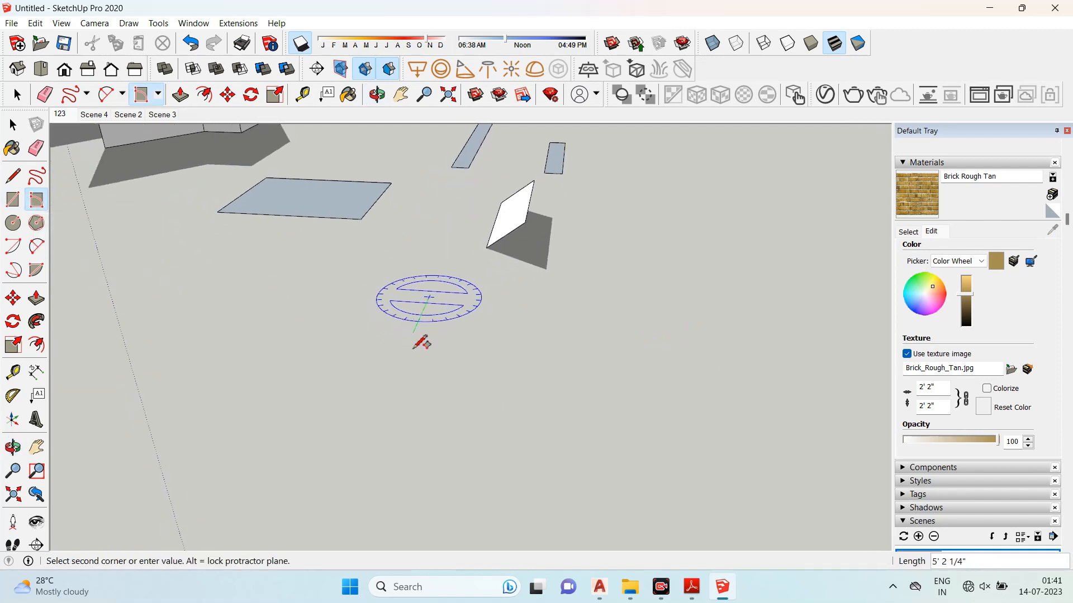
{"action": "left_click", "coordinate": [387, 389]}
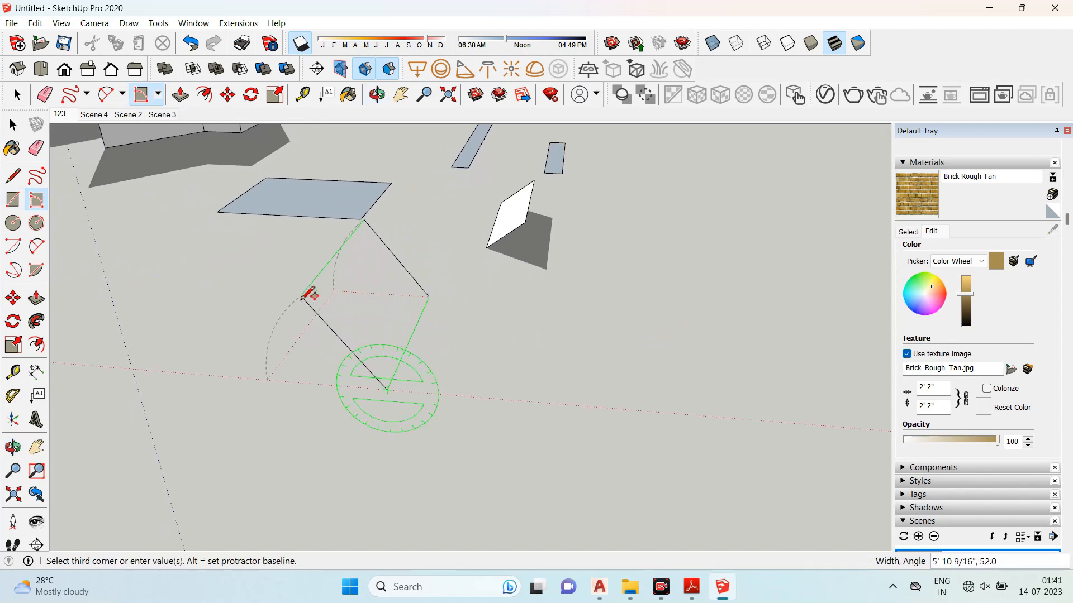
{"action": "left_click", "coordinate": [307, 292]}
{"action": "middle_click_drag", "start_coordinate": [355, 249], "coordinate": [747, 338]}
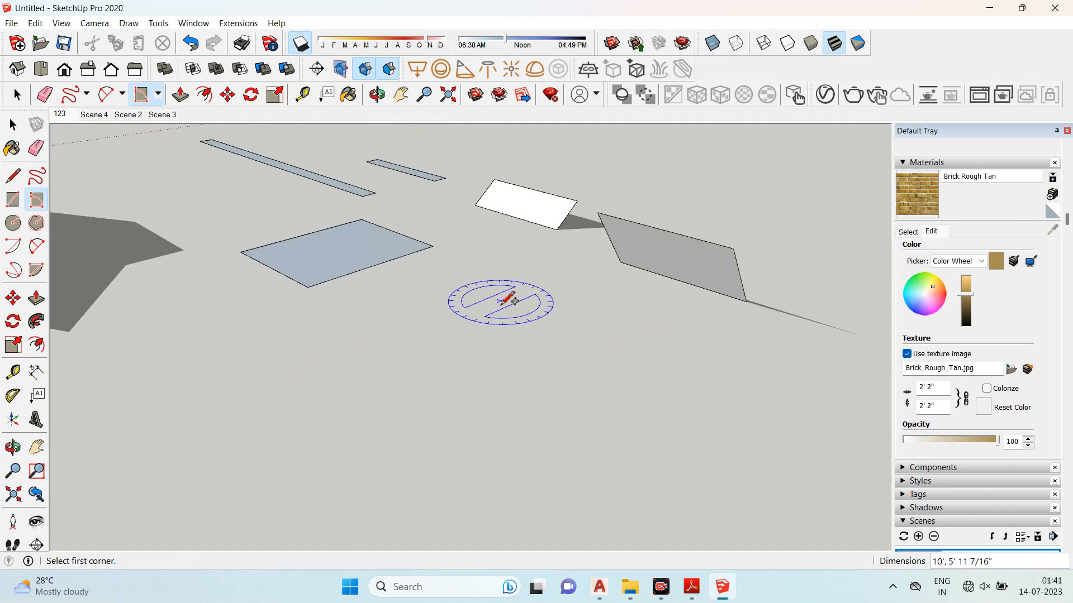
- Select all the flat and tilted rectangles and delete them
{"action": "middle_click_drag", "start_coordinate": [492, 307], "coordinate": [537, 312]}
{"action": "left_click", "coordinate": [12, 125]}
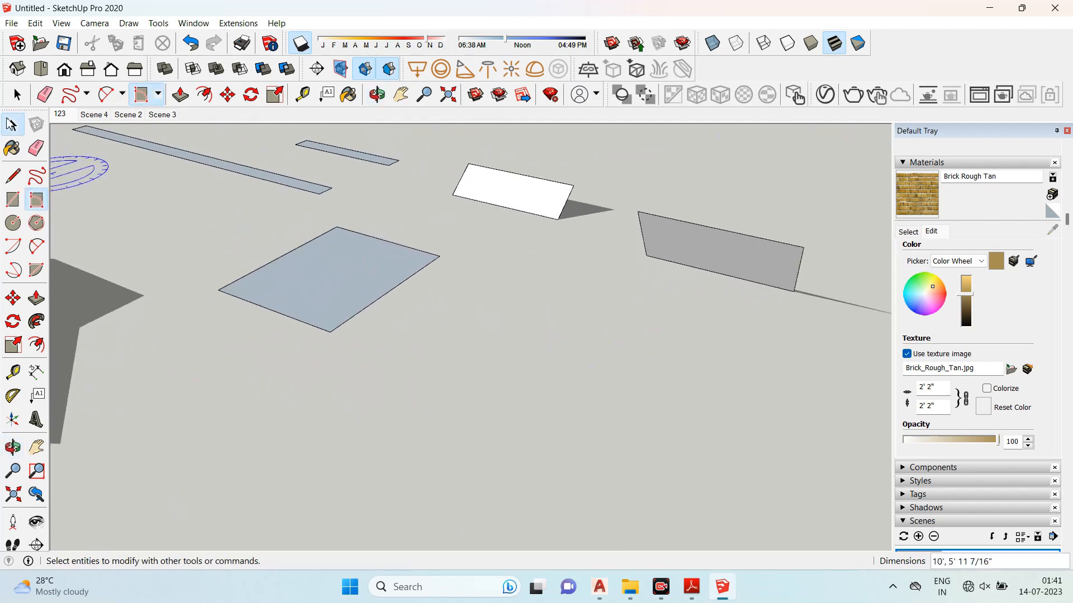
{"action": "middle_click_drag", "start_coordinate": [458, 229], "coordinate": [597, 226]}
{"action": "key", "text": "ctrl+a"}
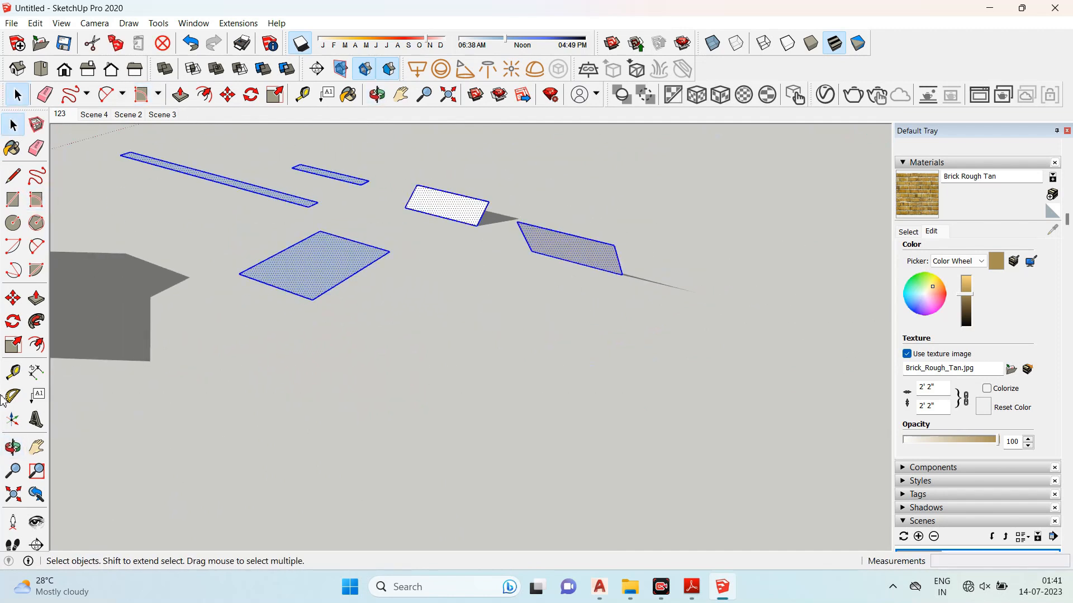
{"action": "key", "text": "Delete"}
- Draw a 10' radius circle on the ground and a concentric 5' radius circle inside it
{"action": "scroll", "coordinate": [574, 366], "scroll_direction": "down", "scroll_amount": 2}
{"action": "scroll", "coordinate": [117, 293], "scroll_direction": "up", "scroll_amount": 1}
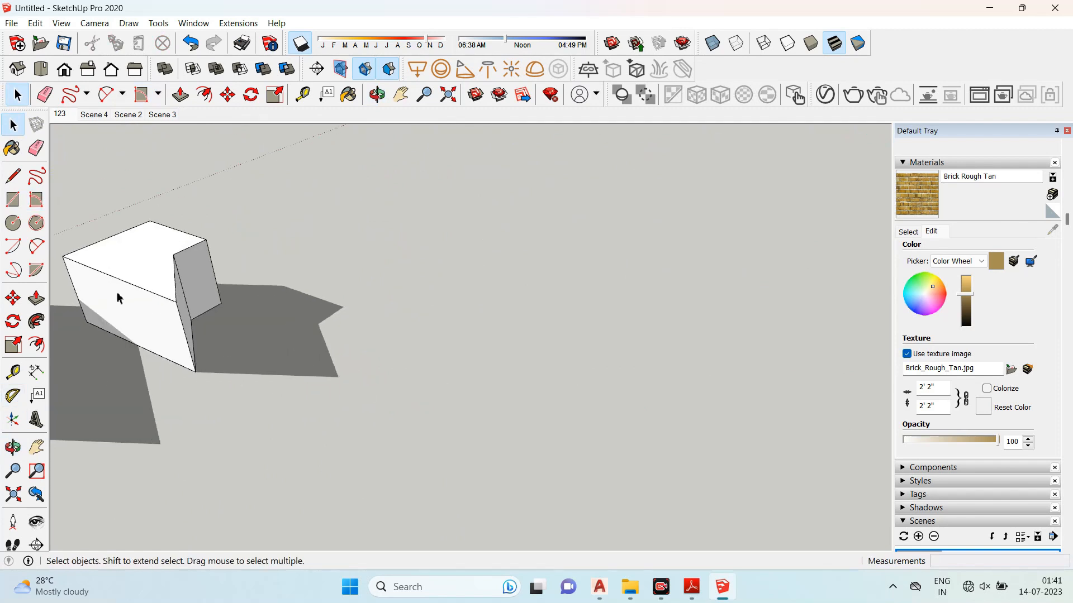
{"action": "middle_click_drag", "start_coordinate": [125, 263], "coordinate": [472, 206]}
{"action": "scroll", "coordinate": [373, 194], "scroll_direction": "up", "scroll_amount": 2}
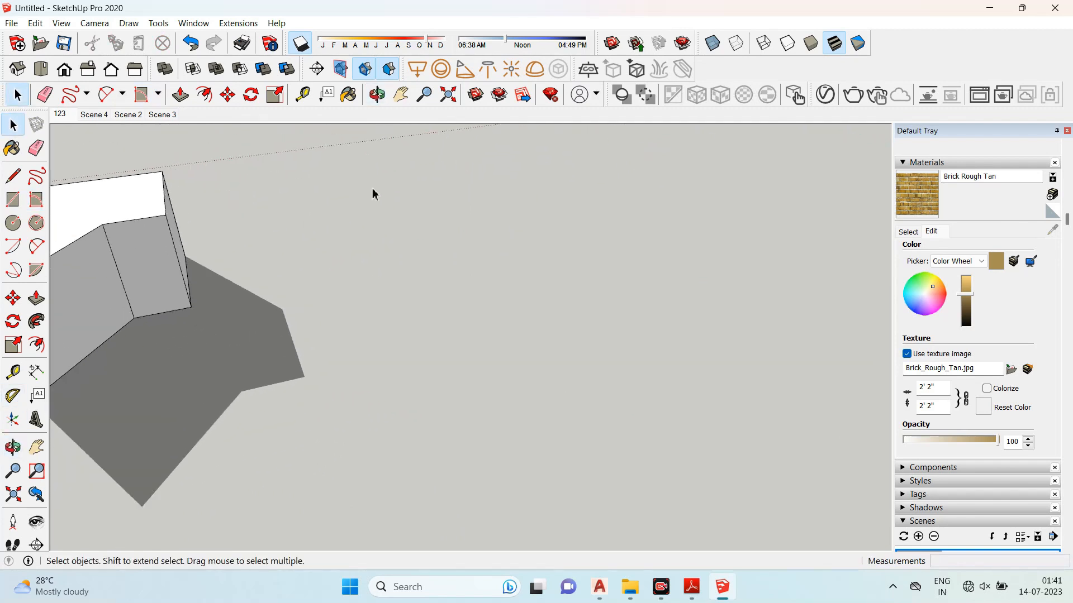
{"action": "left_click", "coordinate": [12, 224]}
{"action": "left_click", "coordinate": [439, 319]}
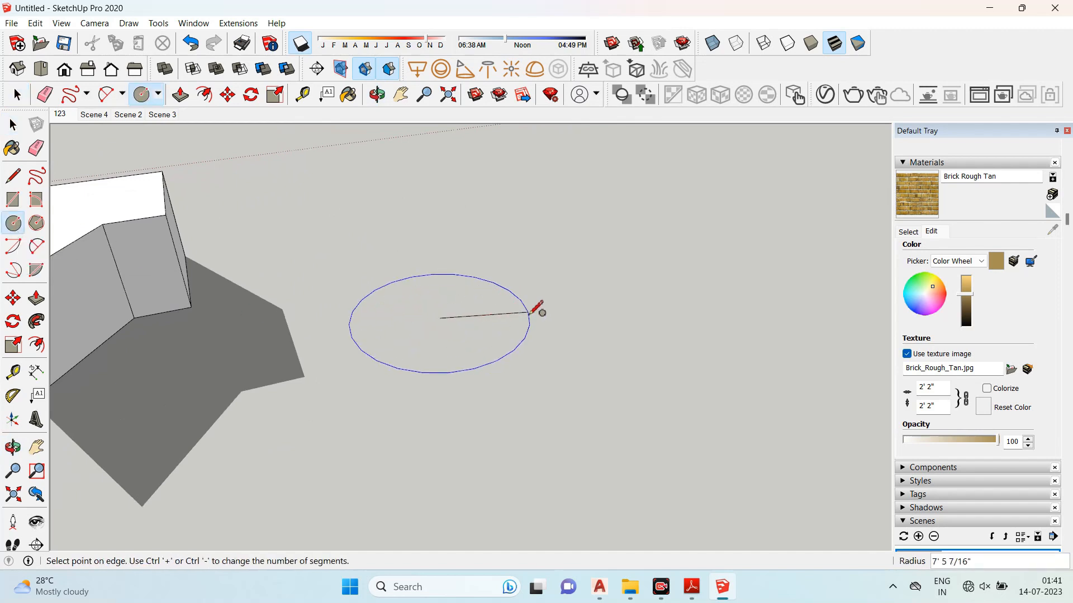
{"action": "type", "text": "10'"}
{"action": "key", "text": "Return"}
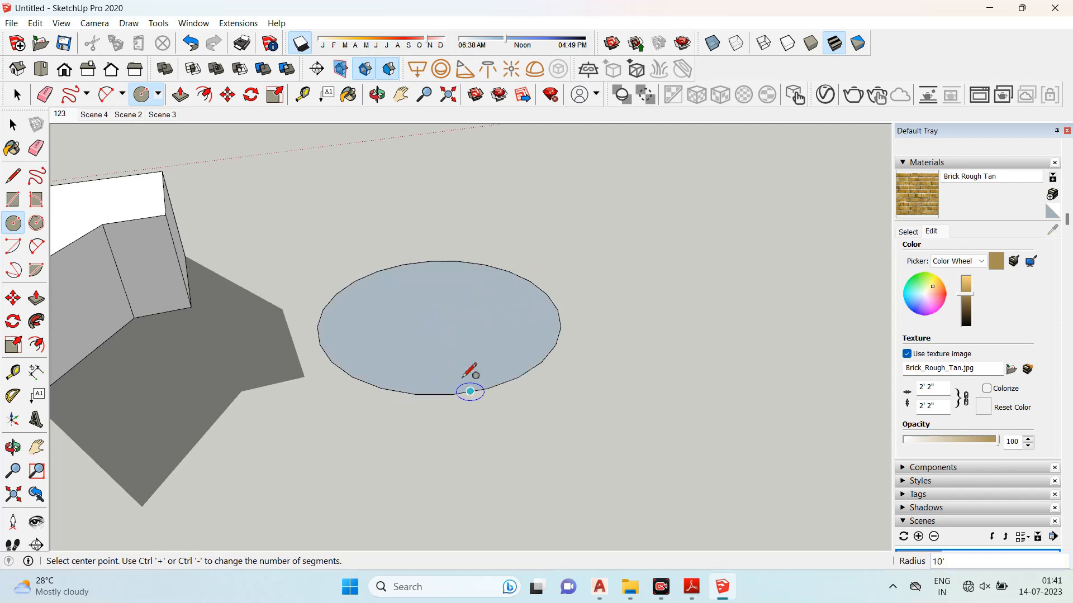
{"action": "left_click", "coordinate": [440, 318]}
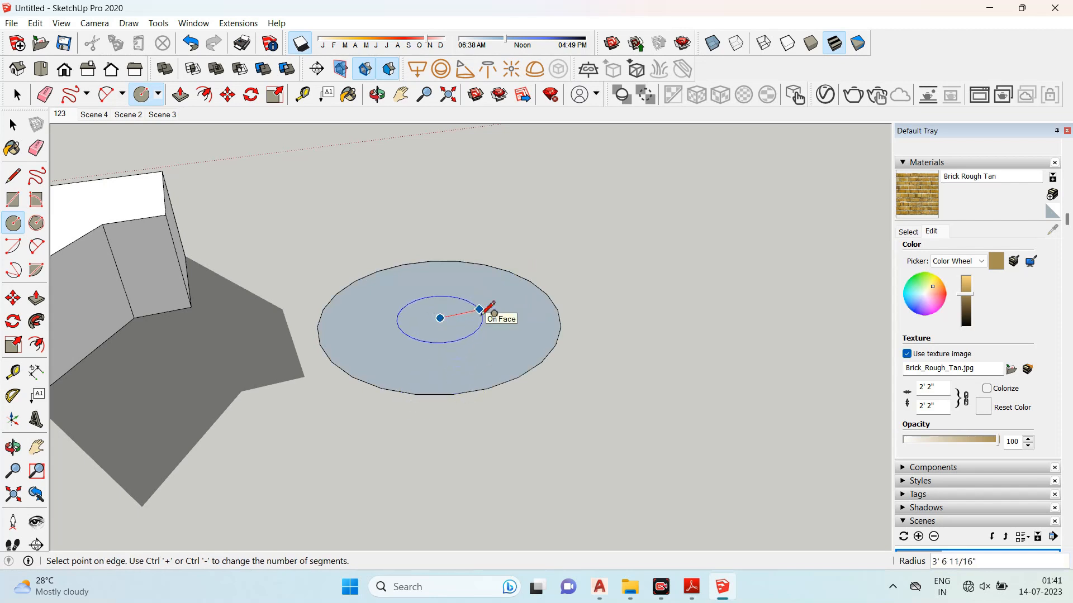
{"action": "left_click", "coordinate": [484, 313]}
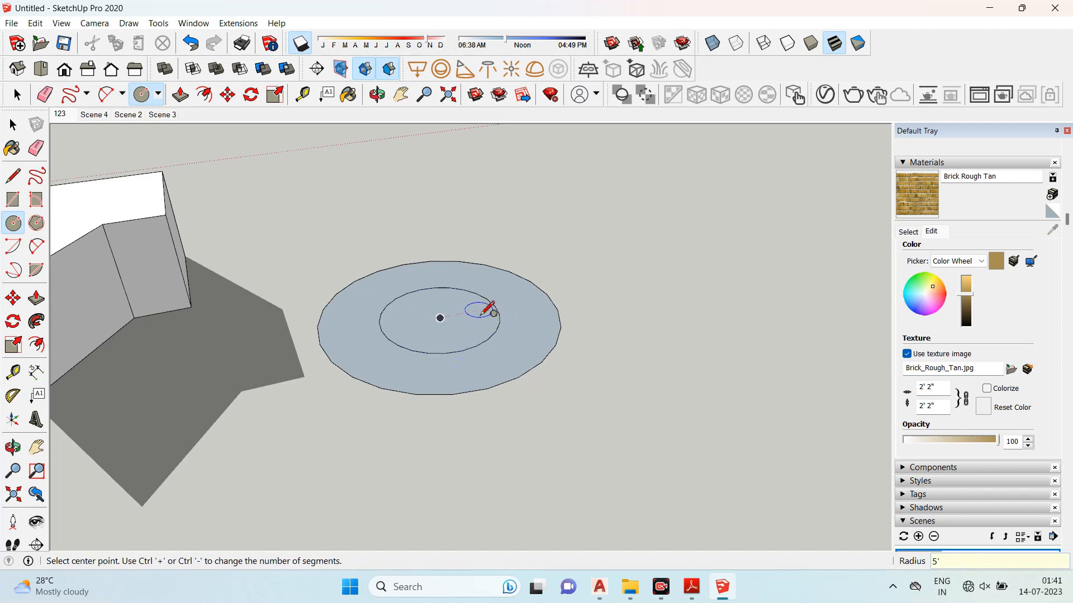
- Push/Pull the ring between the circles upward about 11' 6" into a hollow cylinder
{"action": "left_click", "coordinate": [36, 298]}
{"action": "left_click_drag", "start_coordinate": [402, 367], "coordinate": [408, 234]}
{"action": "middle_click_drag", "start_coordinate": [715, 244], "coordinate": [501, 236]}
{"action": "scroll", "coordinate": [503, 234], "scroll_direction": "down", "scroll_amount": 3}
{"action": "scroll", "coordinate": [479, 330], "scroll_direction": "up", "scroll_amount": 1}
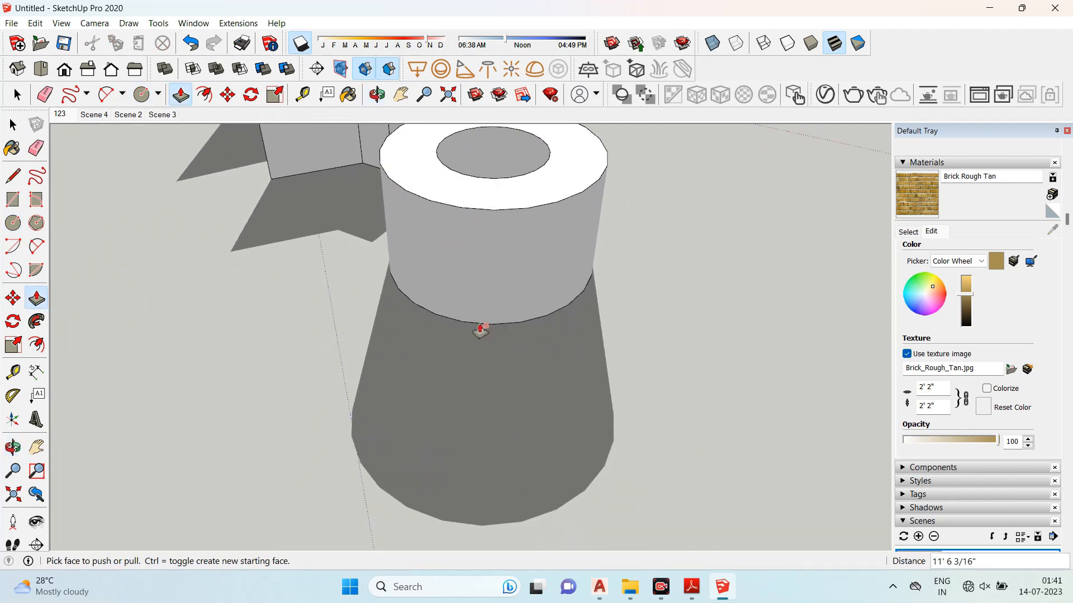
{"action": "scroll", "coordinate": [523, 300], "scroll_direction": "down", "scroll_amount": 6}
{"action": "middle_click_drag", "start_coordinate": [523, 300], "coordinate": [323, 198]}
{"action": "scroll", "coordinate": [495, 220], "scroll_direction": "up", "scroll_amount": 2}
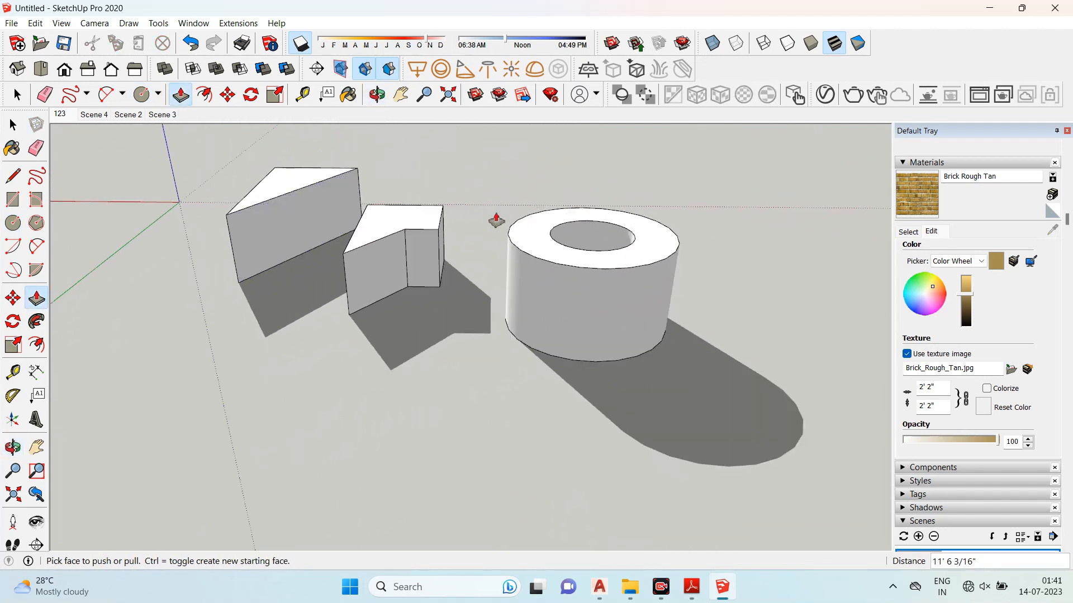
{"action": "scroll", "coordinate": [429, 260], "scroll_direction": "up", "scroll_amount": 2}
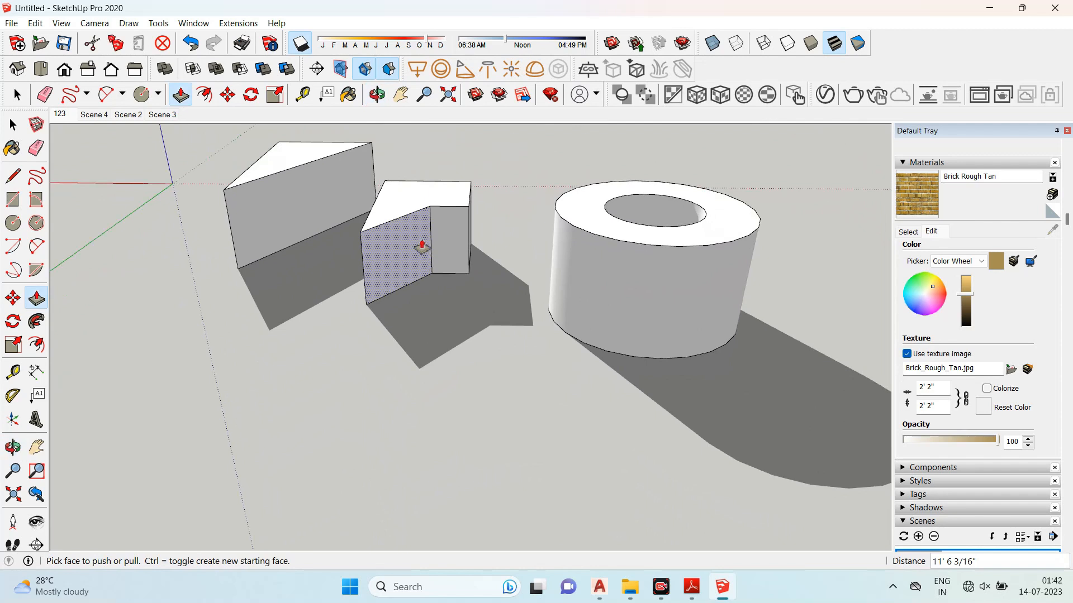
- Switch to the syllabus PDF in Adobe Reader and highlight the topic 'Pushing and pulling faces into 3D'
{"action": "left_click", "coordinate": [694, 588]}
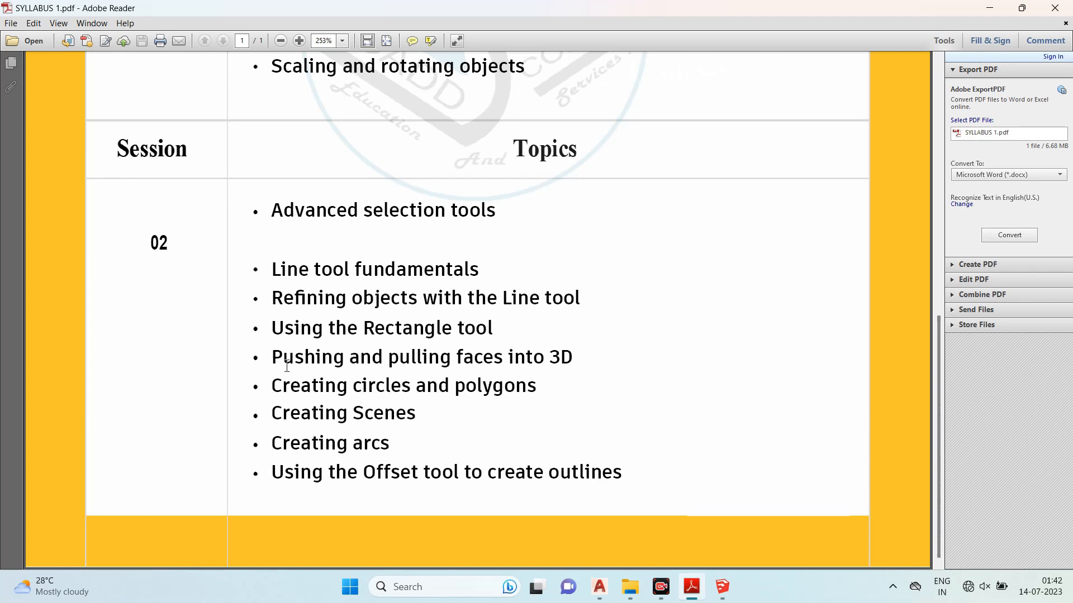
{"action": "left_click_drag", "start_coordinate": [273, 358], "coordinate": [573, 361]}
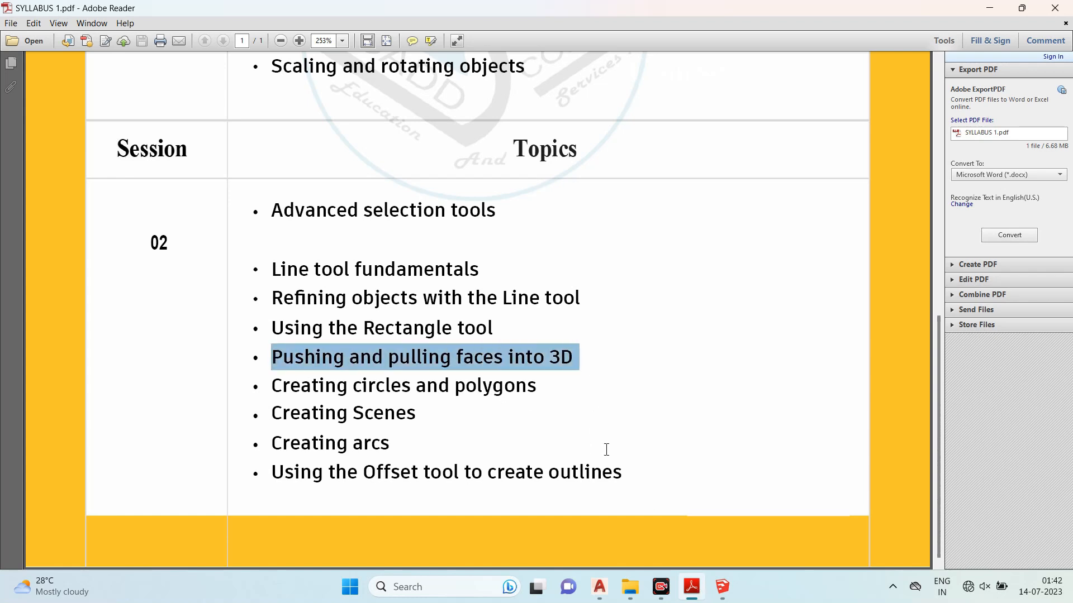
- Return to SketchUp and clear the model by selecting everything with a window and deleting it
{"action": "left_click", "coordinate": [688, 593]}
{"action": "scroll", "coordinate": [439, 340], "scroll_direction": "down", "scroll_amount": 4}
{"action": "left_click", "coordinate": [13, 119]}
{"action": "left_click_drag", "start_coordinate": [258, 187], "coordinate": [704, 420]}
{"action": "key", "text": "Delete"}
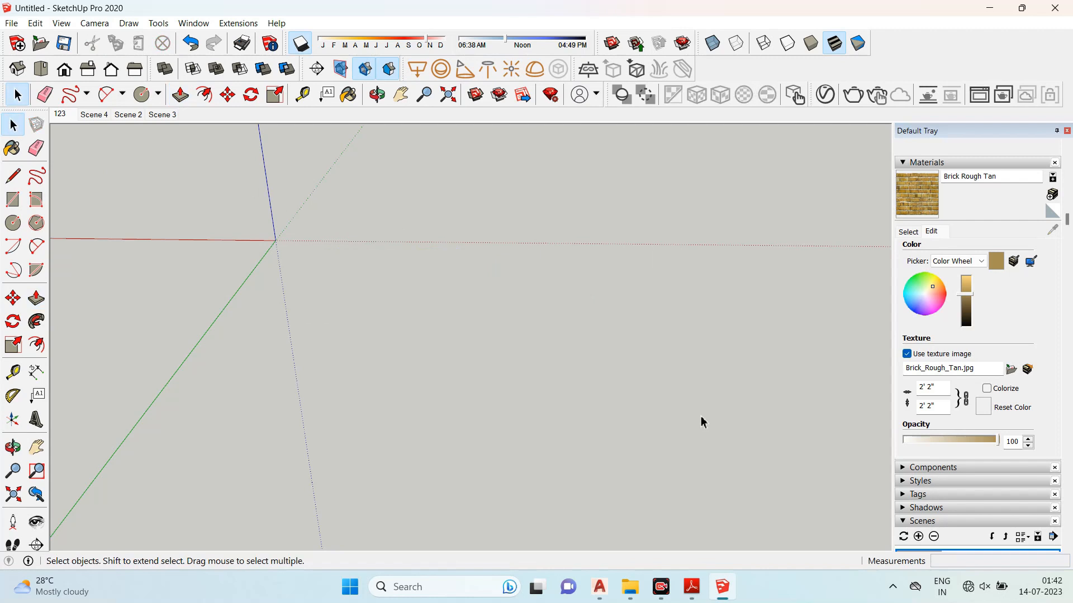
- Draw a long rectangle on the ground about 10' 8" by 65' 10"
{"action": "key", "text": "r"}
{"action": "left_click", "coordinate": [405, 279]}
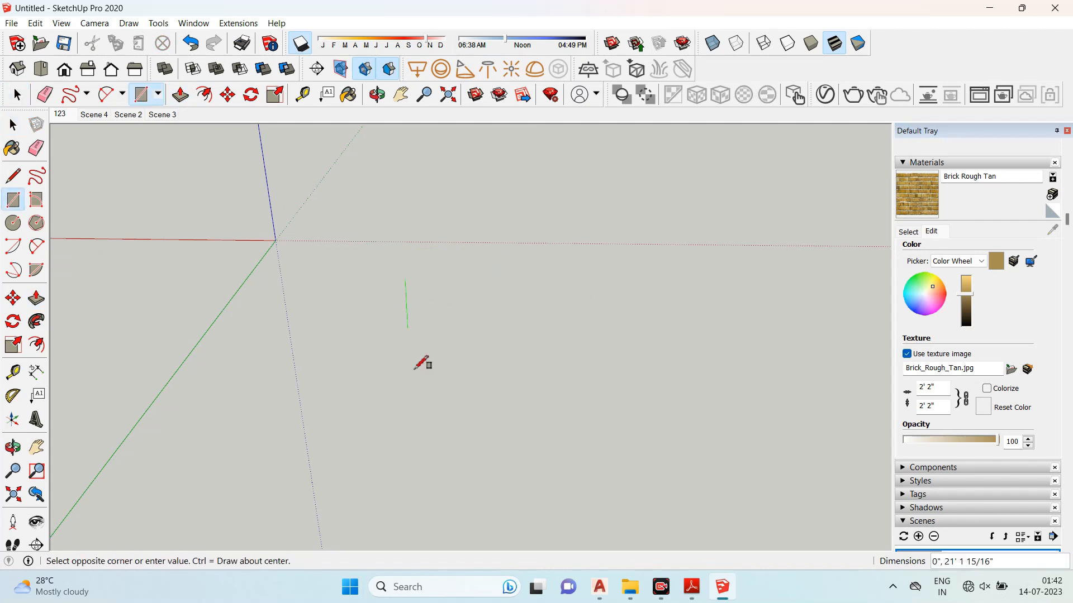
{"action": "left_click", "coordinate": [426, 452]}
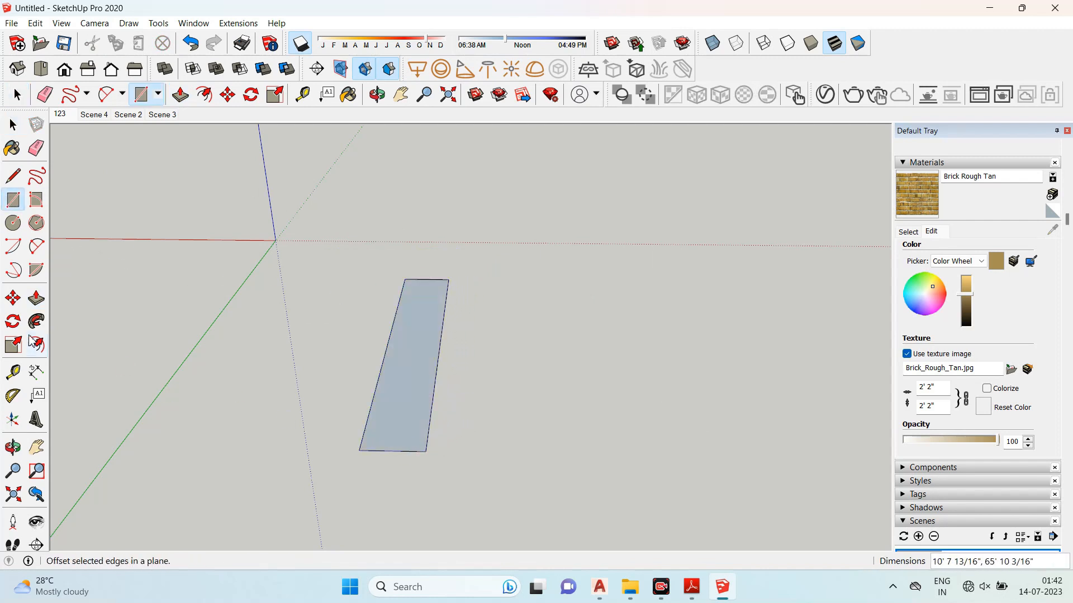
- Push/Pull the rectangle upward 20' into a box
{"action": "left_click", "coordinate": [36, 299]}
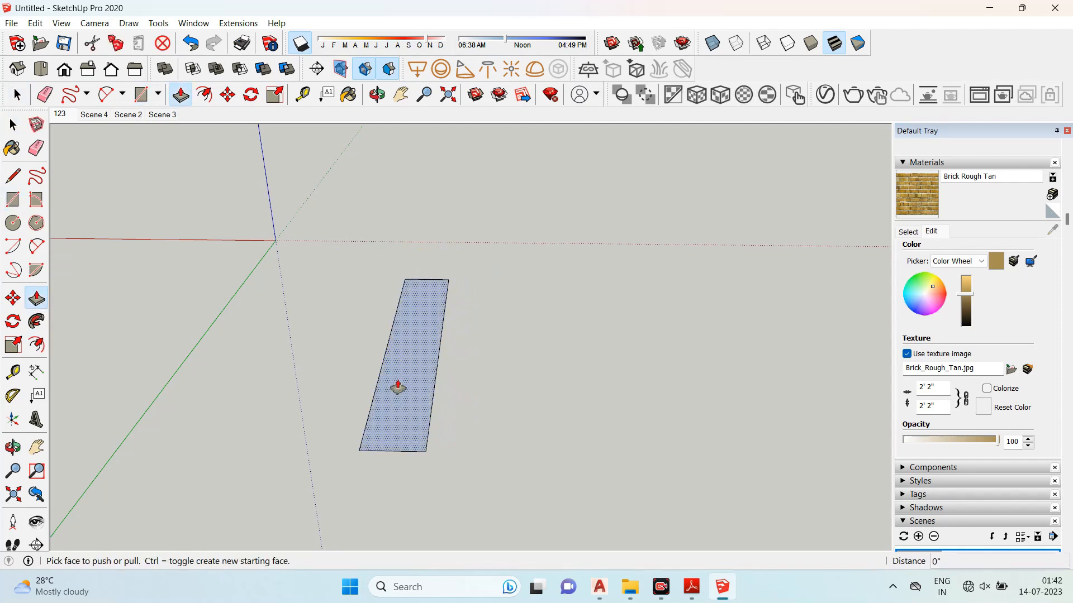
{"action": "left_click_drag", "start_coordinate": [397, 384], "coordinate": [398, 290]}
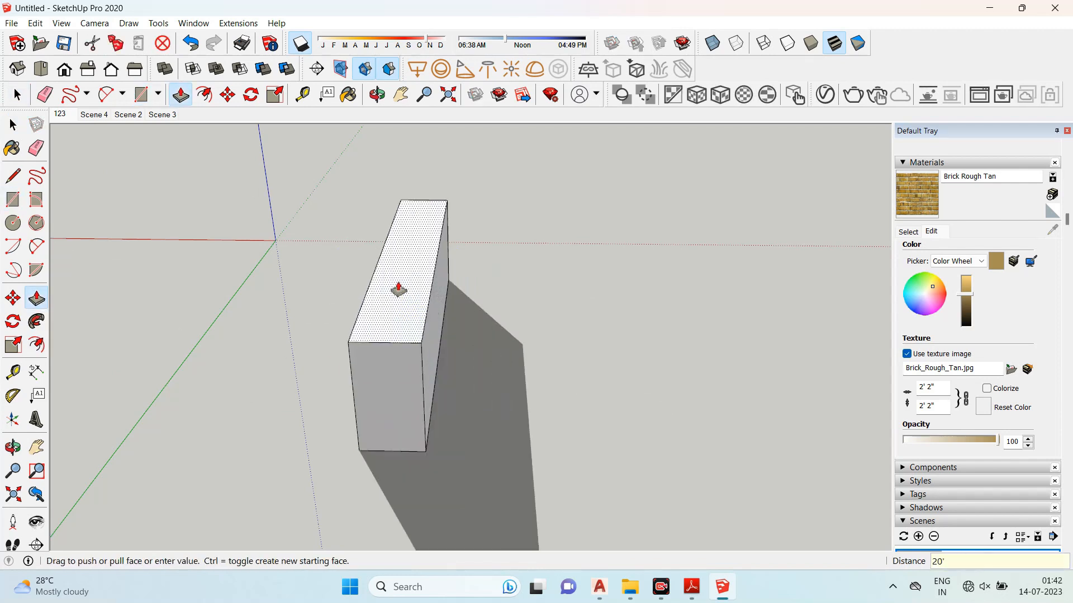
{"action": "left_click", "coordinate": [399, 289]}
- Push/Pull the box's long side face outward by 20
{"action": "middle_click_drag", "start_coordinate": [398, 289], "coordinate": [479, 296]}
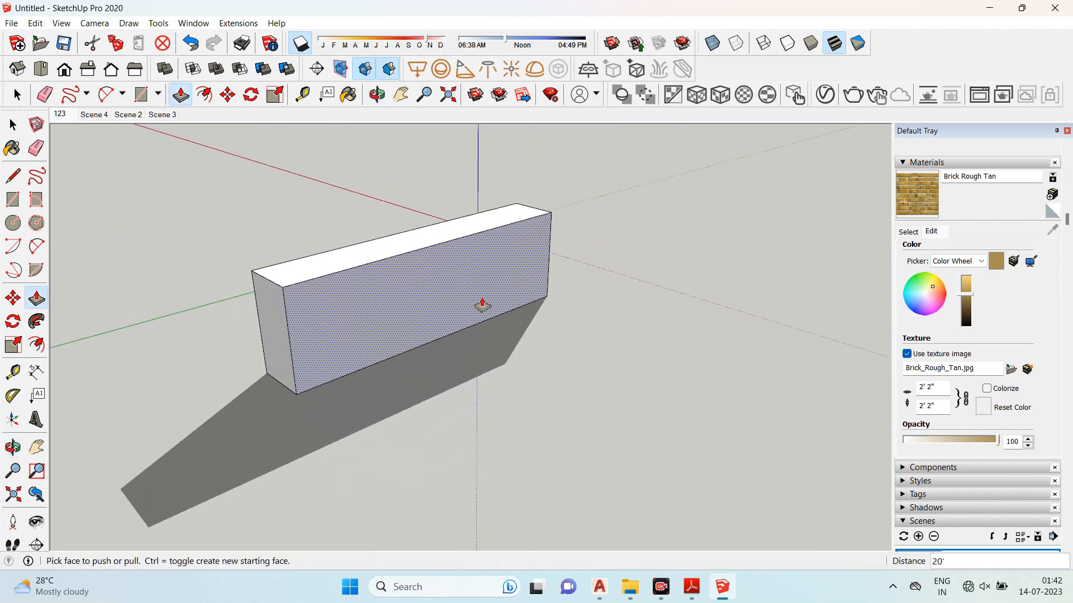
{"action": "scroll", "coordinate": [292, 331], "scroll_direction": "up", "scroll_amount": 1}
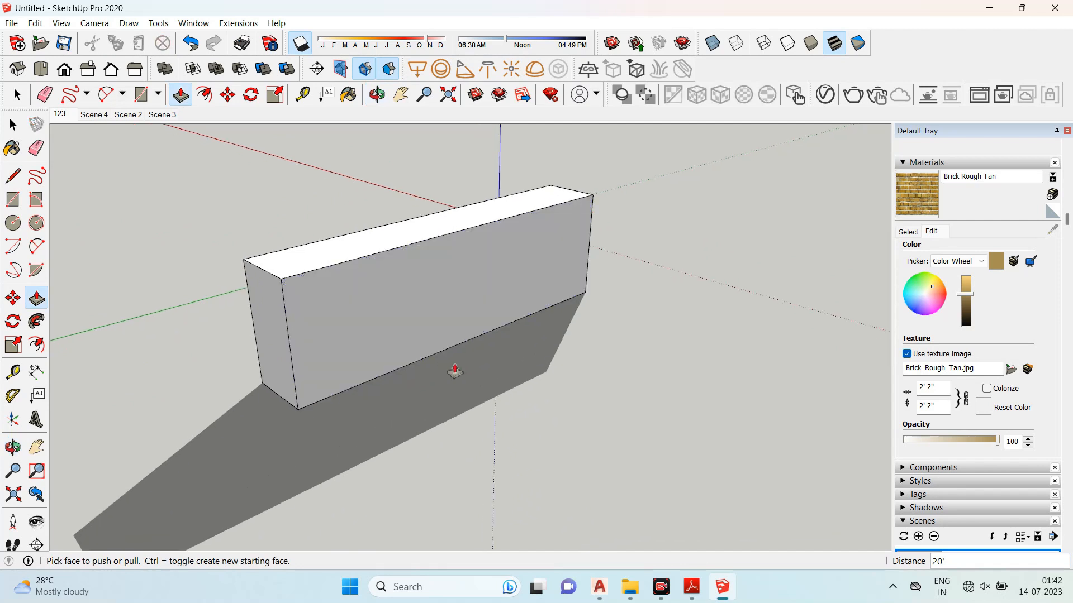
{"action": "scroll", "coordinate": [363, 272], "scroll_direction": "down", "scroll_amount": 1}
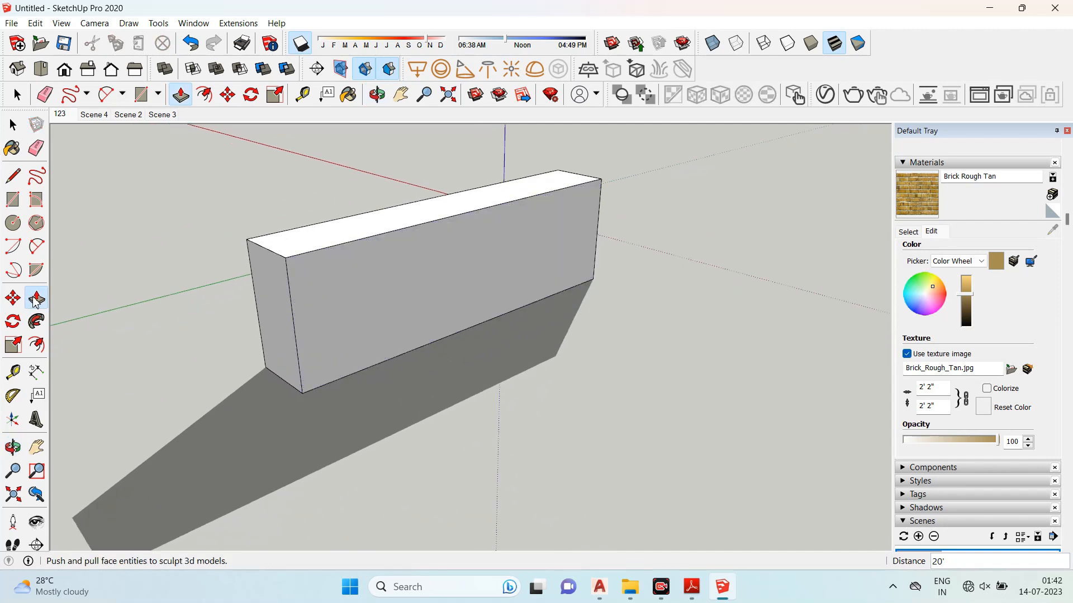
{"action": "left_click_drag", "start_coordinate": [344, 303], "coordinate": [412, 335]}
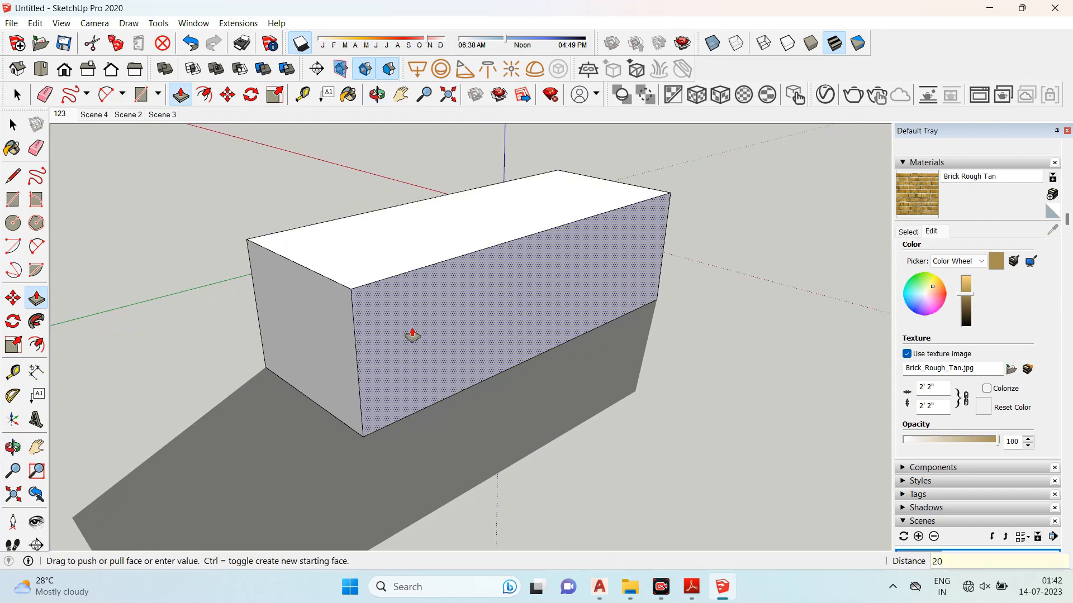
{"action": "key", "text": "Return"}
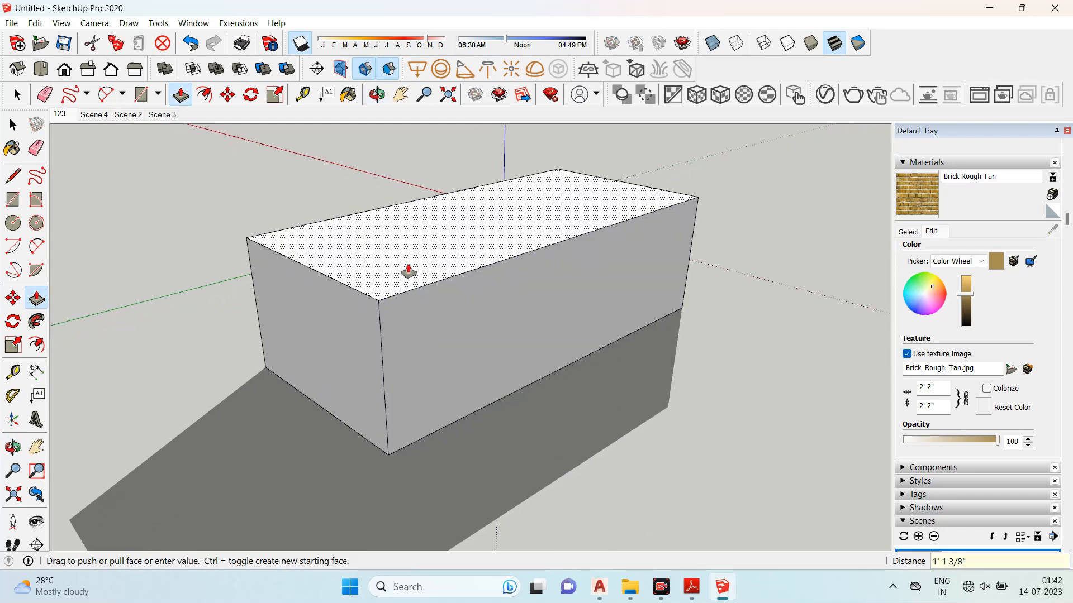
- Push/Pull the box's top face upward another 20'
{"action": "left_click_drag", "start_coordinate": [408, 270], "coordinate": [415, 233]}
{"action": "key", "text": "Return"}
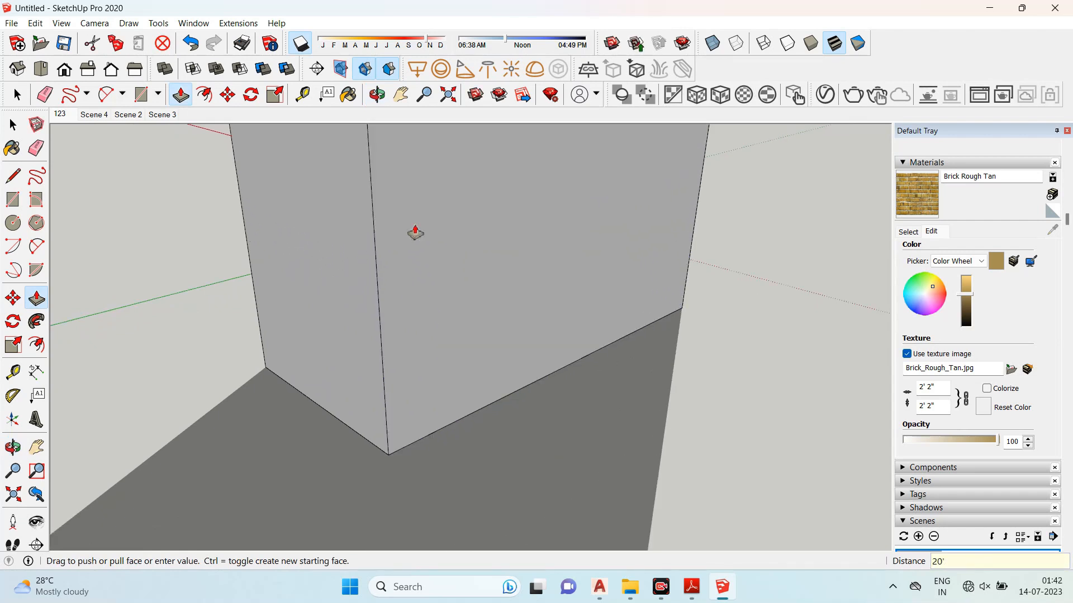
{"action": "scroll", "coordinate": [391, 388], "scroll_direction": "down", "scroll_amount": 3}
{"action": "middle_click_drag", "start_coordinate": [391, 387], "coordinate": [381, 409]}
{"action": "left_click", "coordinate": [14, 123]}
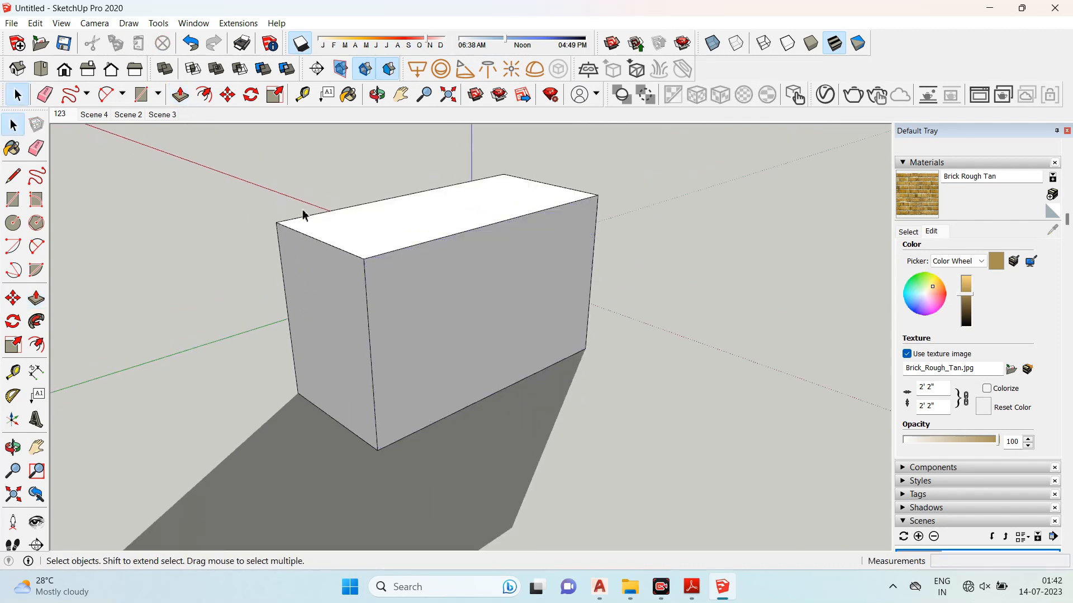
- Draw a six-sided polygon on the ground beside the box with an inscribed radius of 10
{"action": "middle_click_drag", "start_coordinate": [294, 226], "coordinate": [285, 301]}
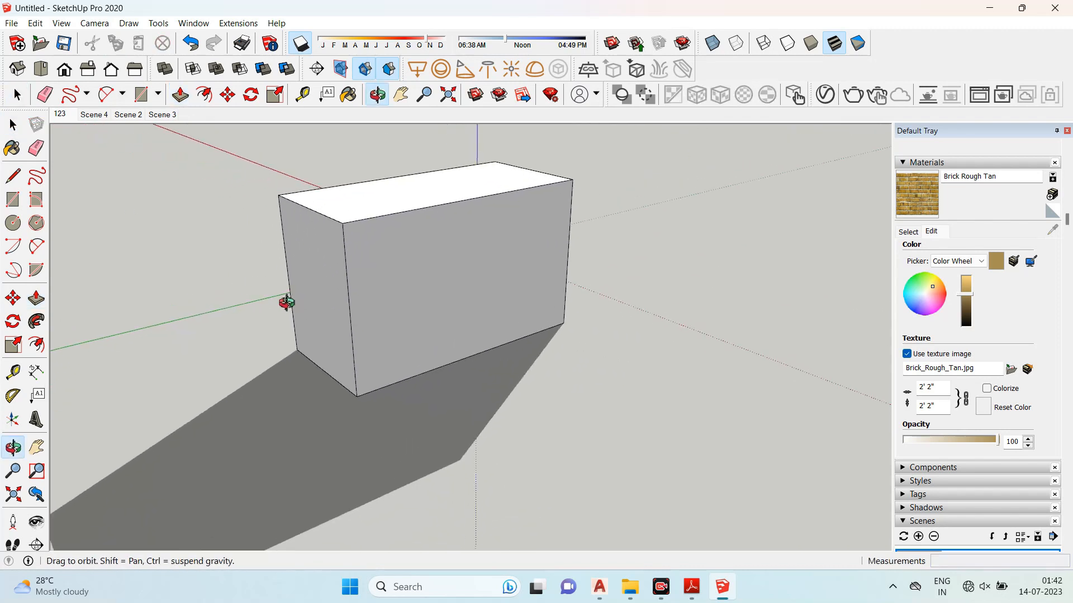
{"action": "left_click", "coordinate": [36, 223]}
{"action": "scroll", "coordinate": [78, 246], "scroll_direction": "down", "scroll_amount": 1}
{"action": "scroll", "coordinate": [396, 329], "scroll_direction": "down", "scroll_amount": 2}
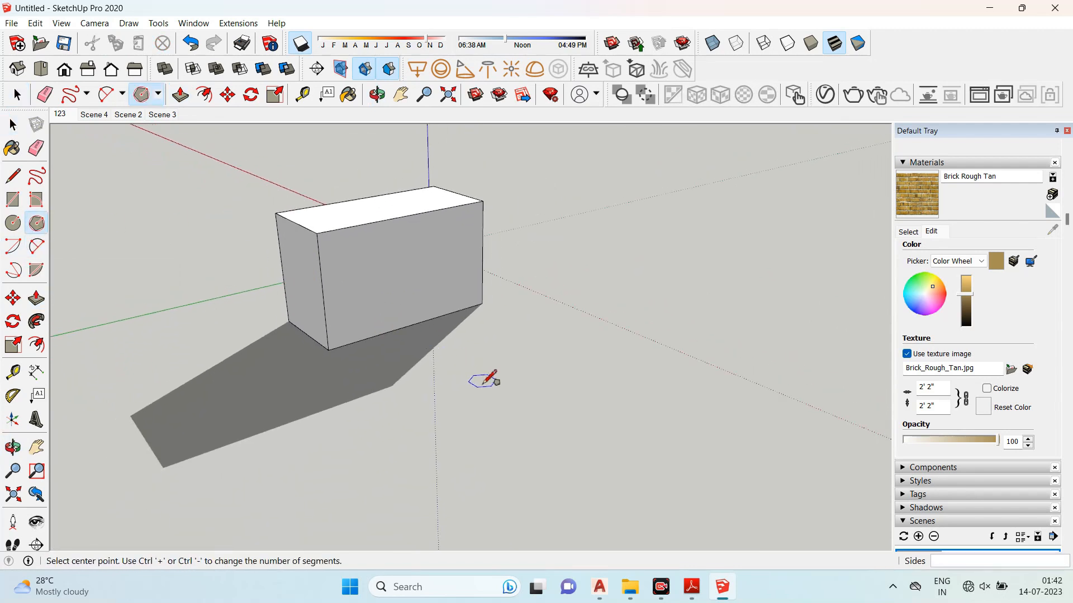
{"action": "left_click", "coordinate": [483, 382]}
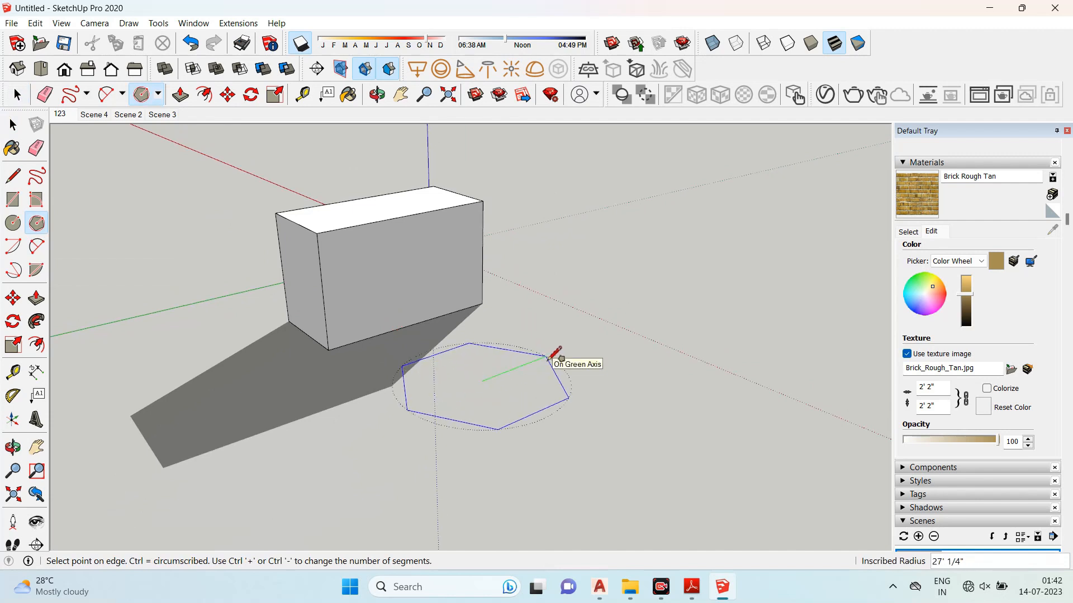
{"action": "type", "text": "10"}
{"action": "key", "text": "Return"}
{"action": "scroll", "coordinate": [482, 375], "scroll_direction": "up", "scroll_amount": 10}
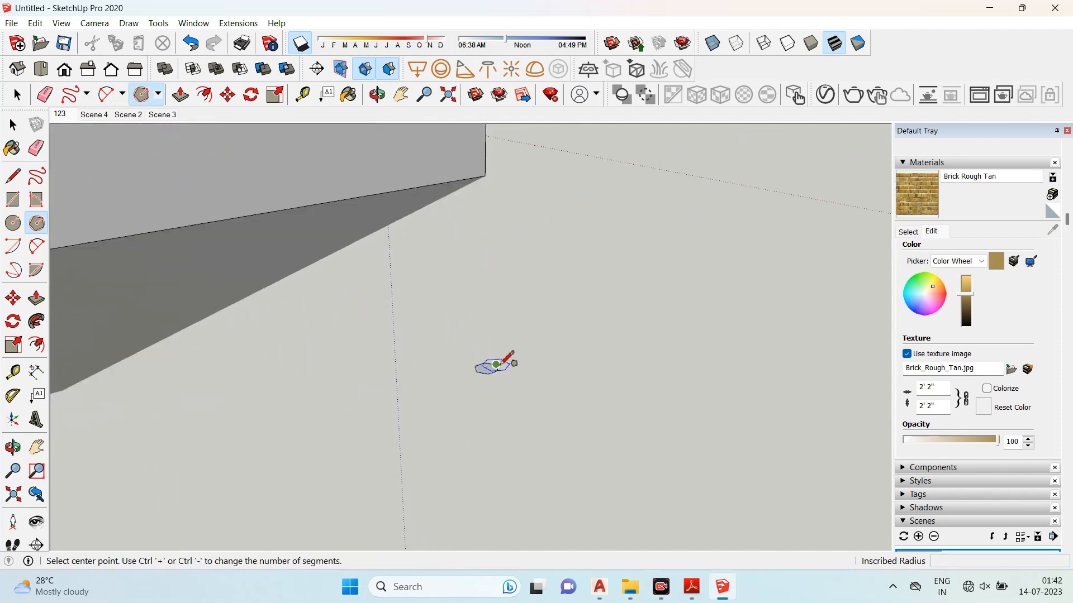
- Draw an arc on the ground near the polygon by picking a center, a start point and an end point
{"action": "middle_click_drag", "start_coordinate": [487, 372], "coordinate": [417, 268]}
{"action": "scroll", "coordinate": [484, 294], "scroll_direction": "down", "scroll_amount": 3}
{"action": "scroll", "coordinate": [455, 359], "scroll_direction": "up", "scroll_amount": 1}
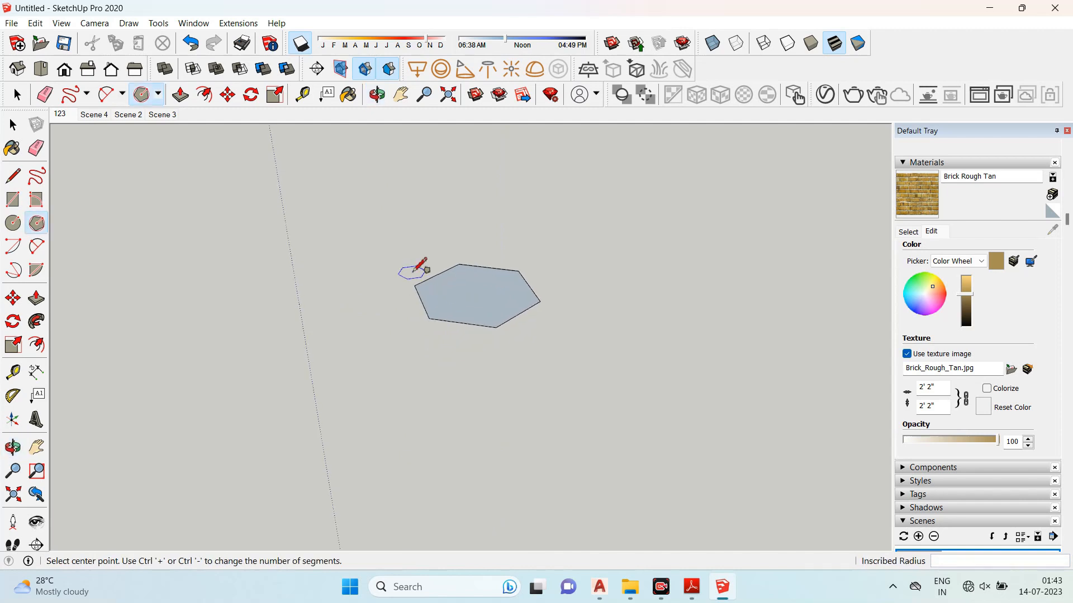
{"action": "left_click", "coordinate": [13, 254]}
{"action": "scroll", "coordinate": [446, 246], "scroll_direction": "down", "scroll_amount": 2}
{"action": "scroll", "coordinate": [358, 287], "scroll_direction": "up", "scroll_amount": 3}
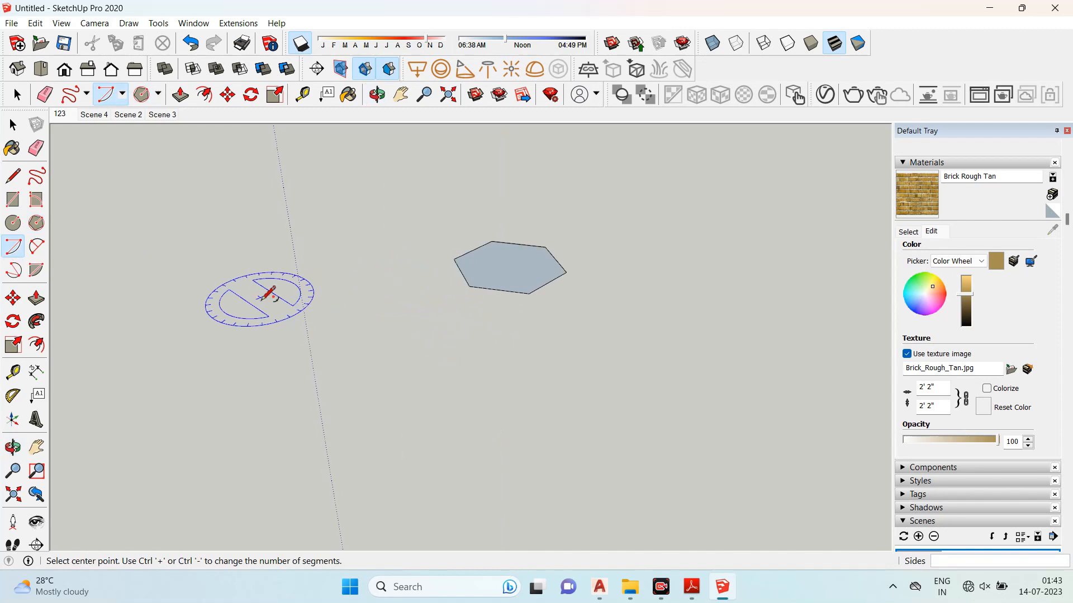
{"action": "scroll", "coordinate": [575, 329], "scroll_direction": "down", "scroll_amount": 2}
{"action": "middle_click_drag", "start_coordinate": [581, 343], "coordinate": [435, 331]}
{"action": "left_click", "coordinate": [293, 364]}
{"action": "left_click", "coordinate": [405, 304]}
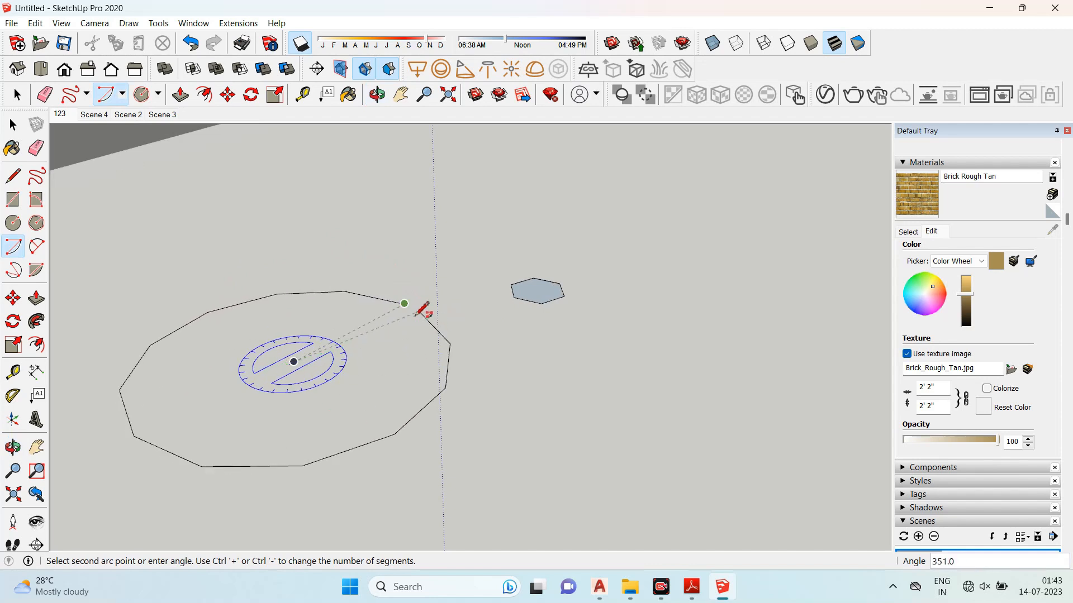
{"action": "double_click", "coordinate": [190, 409]}
{"action": "scroll", "coordinate": [395, 298], "scroll_direction": "down", "scroll_amount": 5}
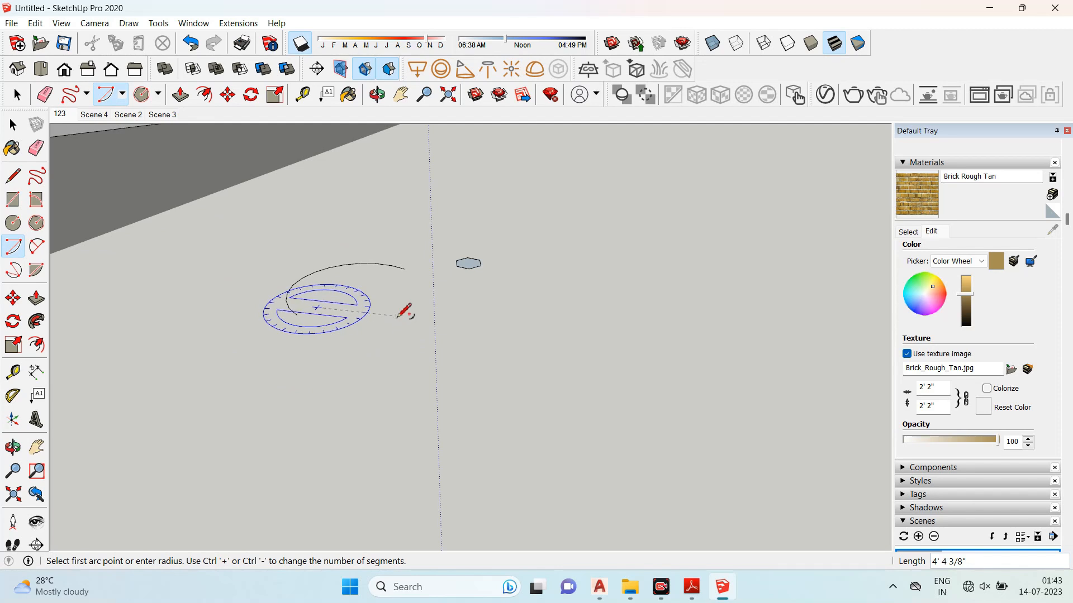
- Draw an arc on the box's front face from its top edge down to its bottom edge
{"action": "left_click", "coordinate": [13, 124]}
{"action": "scroll", "coordinate": [385, 357], "scroll_direction": "down", "scroll_amount": 6}
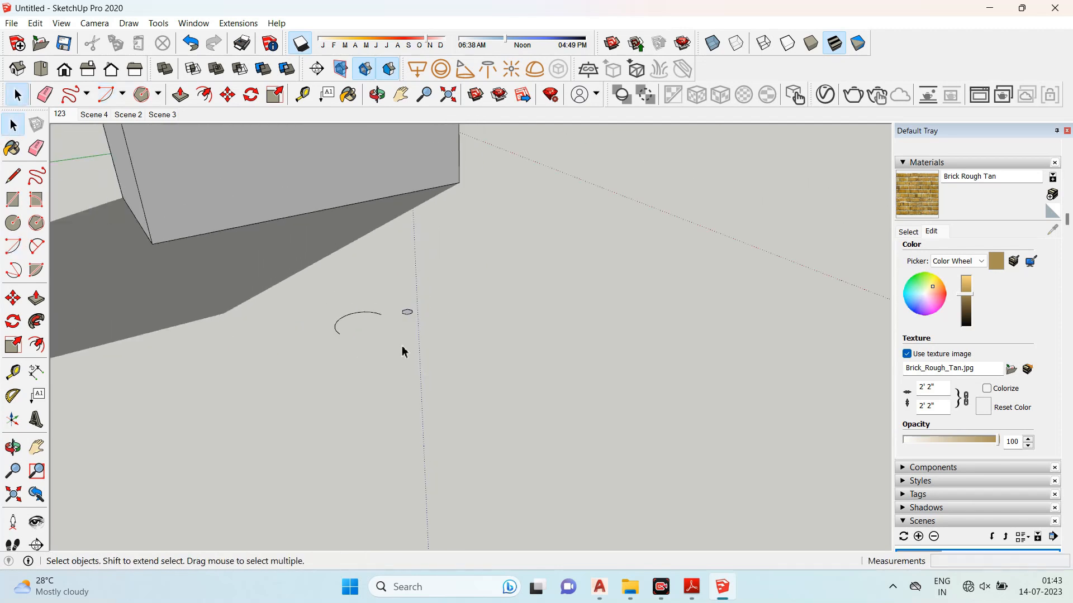
{"action": "scroll", "coordinate": [355, 239], "scroll_direction": "up", "scroll_amount": 6}
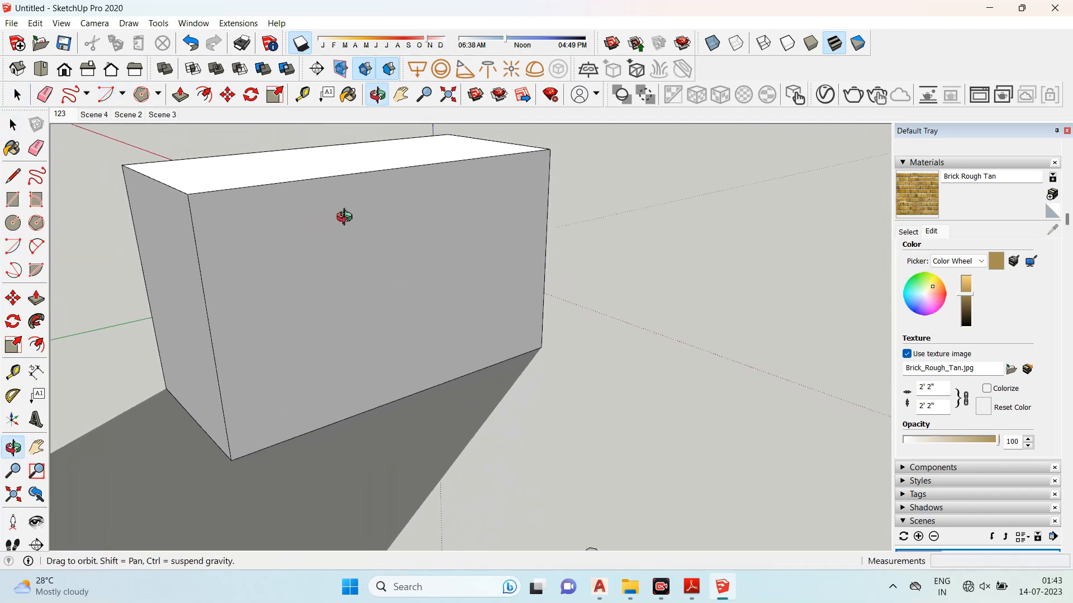
{"action": "left_click", "coordinate": [17, 250]}
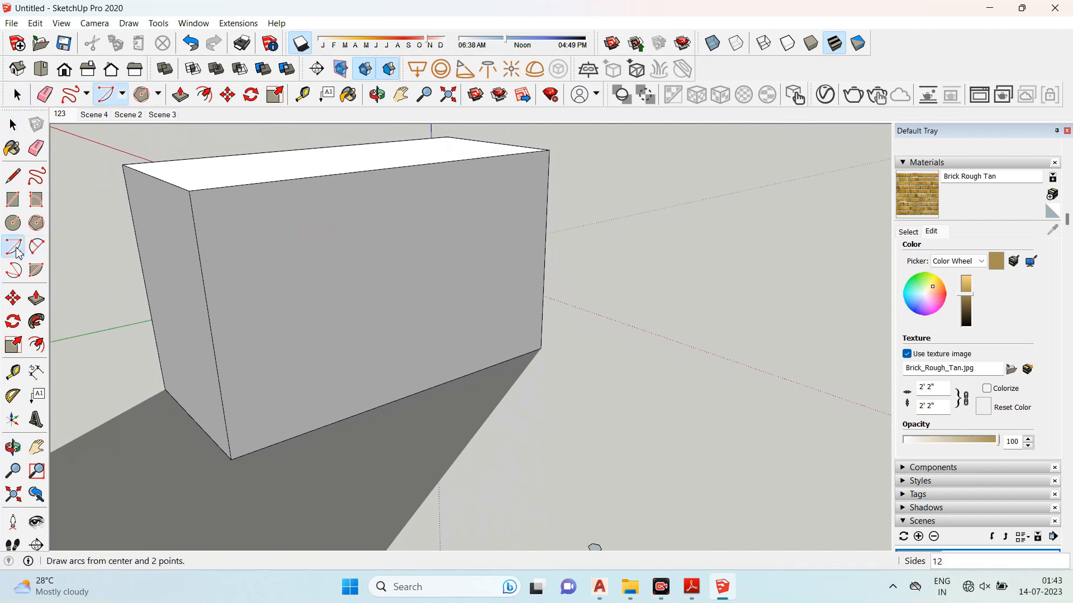
{"action": "left_click", "coordinate": [210, 327]}
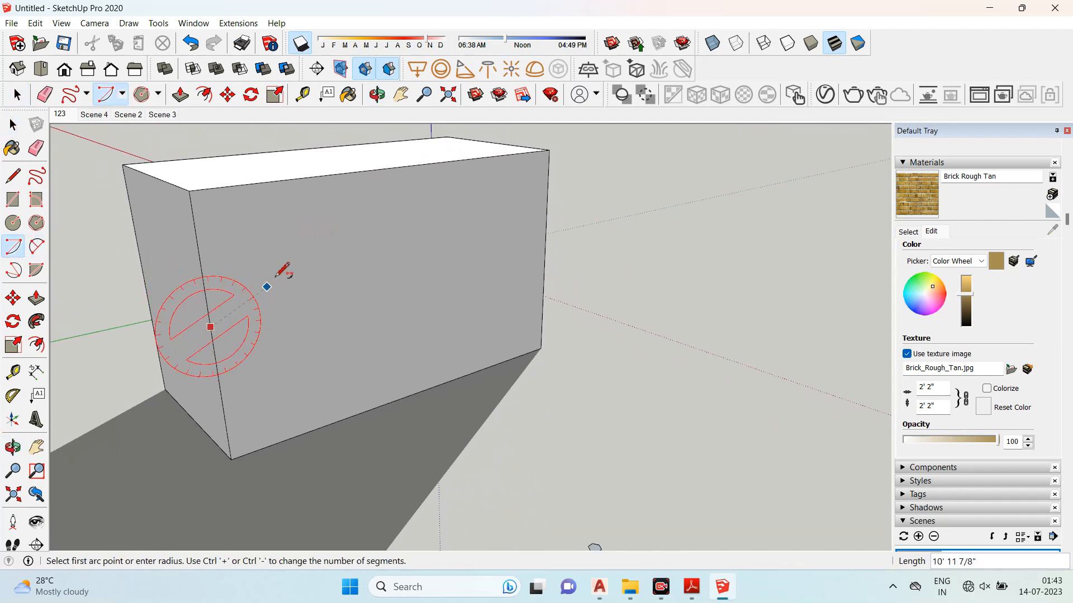
{"action": "left_click", "coordinate": [468, 159]}
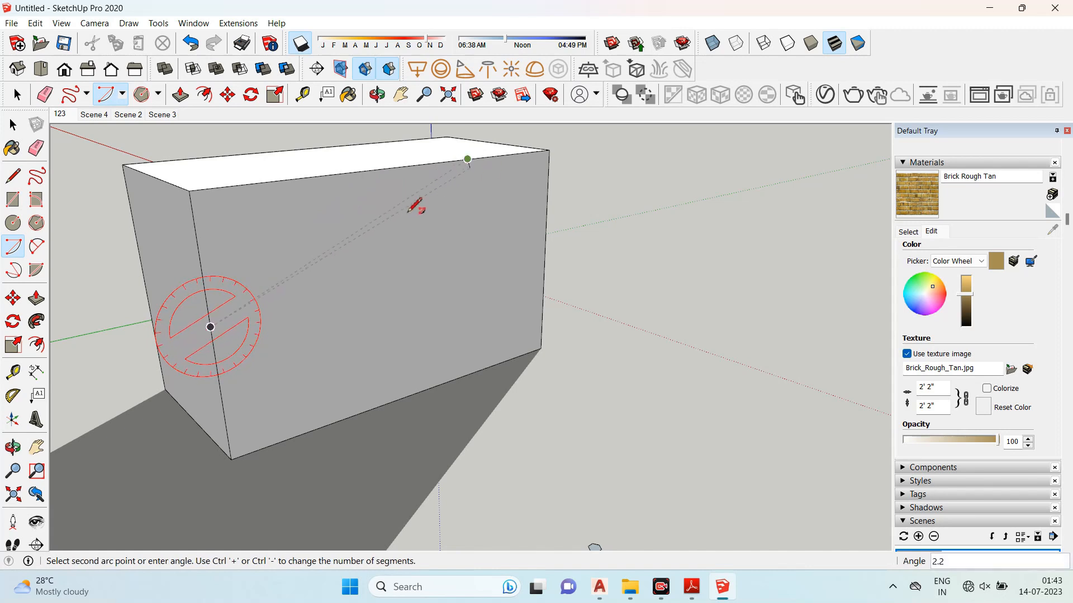
{"action": "left_click", "coordinate": [463, 374]}
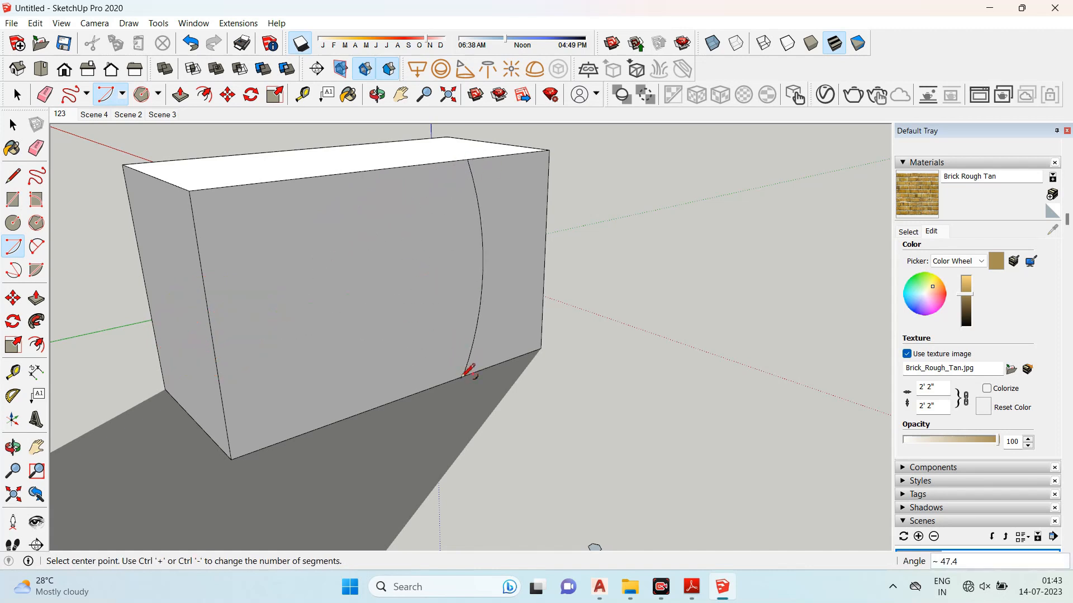
- Push/Pull the front-face region bounded by the arc about 8' into the box, cutting a curved notch
{"action": "key", "text": "space"}
{"action": "left_click", "coordinate": [479, 225]}
{"action": "left_click", "coordinate": [532, 227]}
{"action": "left_click", "coordinate": [364, 244]}
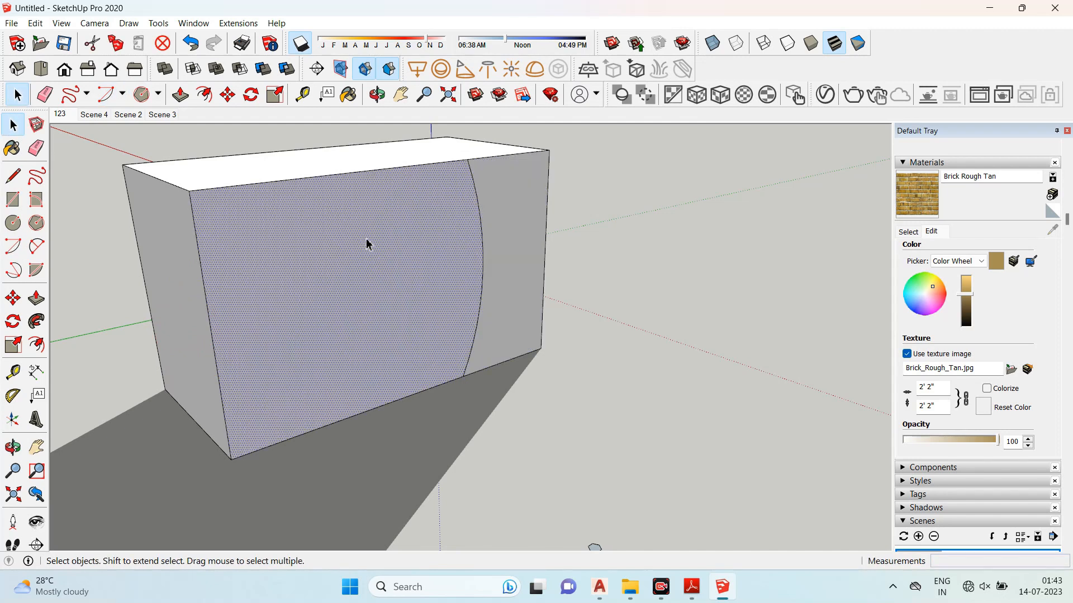
{"action": "left_click", "coordinate": [37, 304]}
{"action": "left_click", "coordinate": [311, 301]}
{"action": "left_click", "coordinate": [333, 321]}
{"action": "scroll", "coordinate": [608, 337], "scroll_direction": "down", "scroll_amount": 1}
{"action": "middle_click_drag", "start_coordinate": [608, 337], "coordinate": [709, 340]}
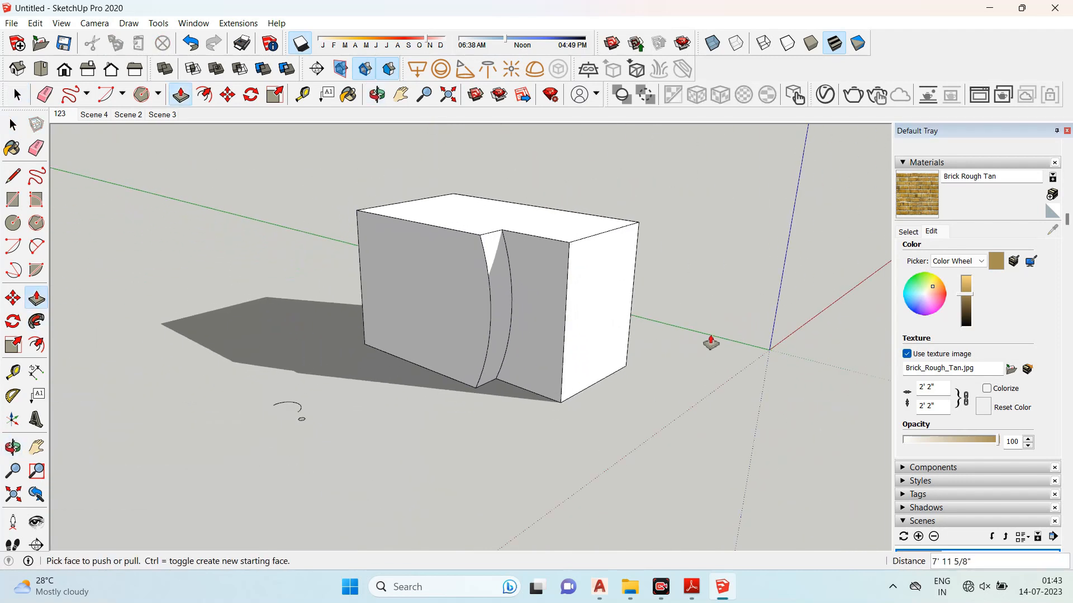
- Push/Pull the face beside the curved notch about 11'
{"action": "scroll", "coordinate": [631, 337], "scroll_direction": "up", "scroll_amount": 2}
{"action": "middle_click_drag", "start_coordinate": [630, 337], "coordinate": [388, 326]}
{"action": "left_click", "coordinate": [367, 328]}
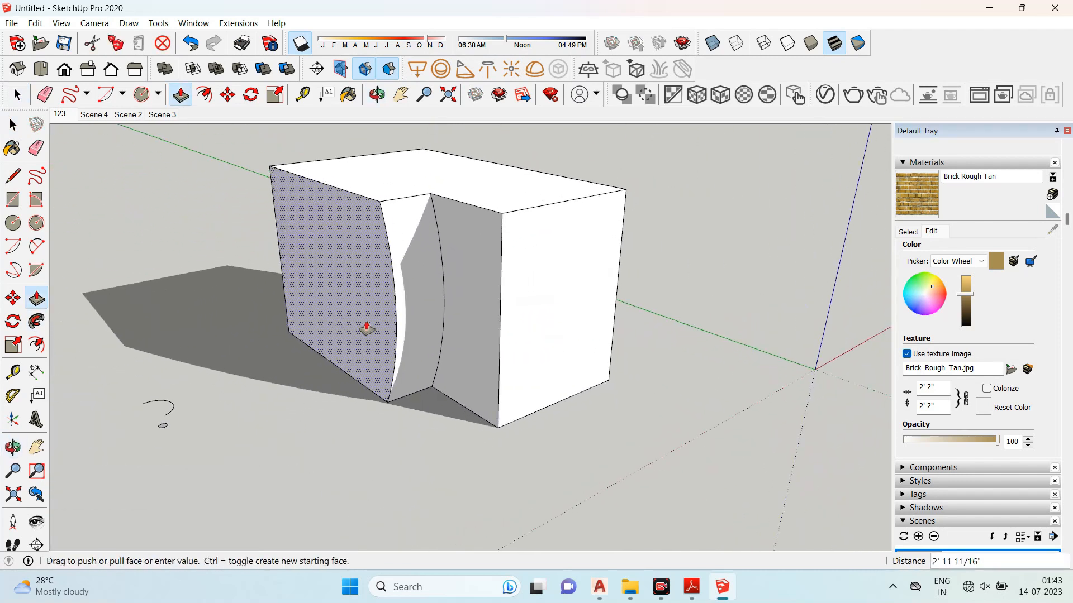
{"action": "left_click", "coordinate": [333, 349]}
{"action": "mouse_move", "coordinate": [673, 335]}
{"action": "middle_mouse_down"}
{"action": "mouse_move", "coordinate": [567, 259]}
{"action": "mouse_move", "coordinate": [668, 336]}
{"action": "middle_mouse_up"}
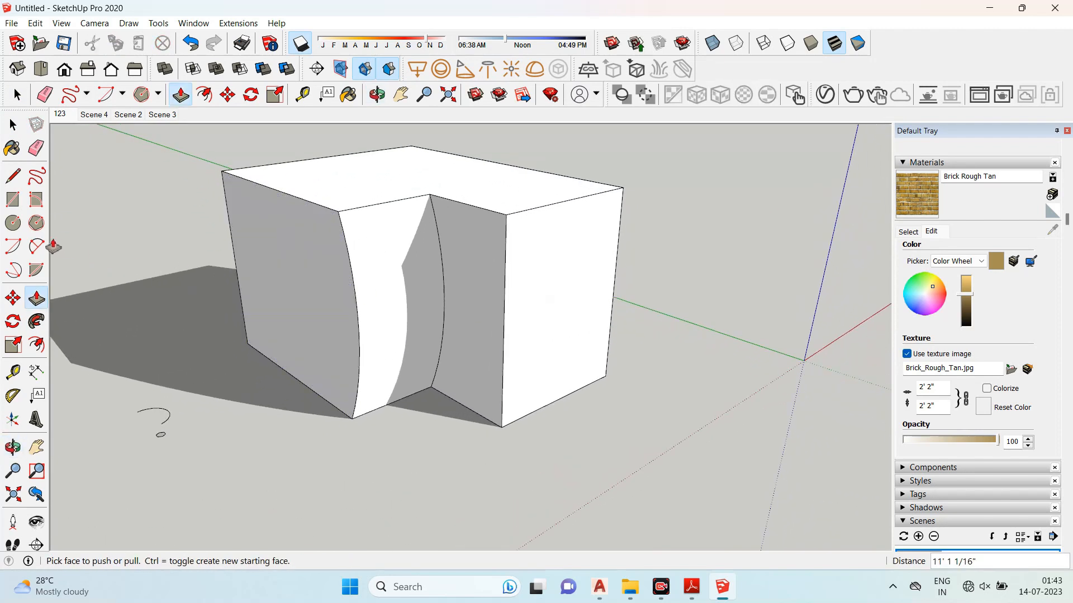
- Draw a 2 Point Arc bulging upward across the box's end face between its two side edges
{"action": "left_click", "coordinate": [33, 253]}
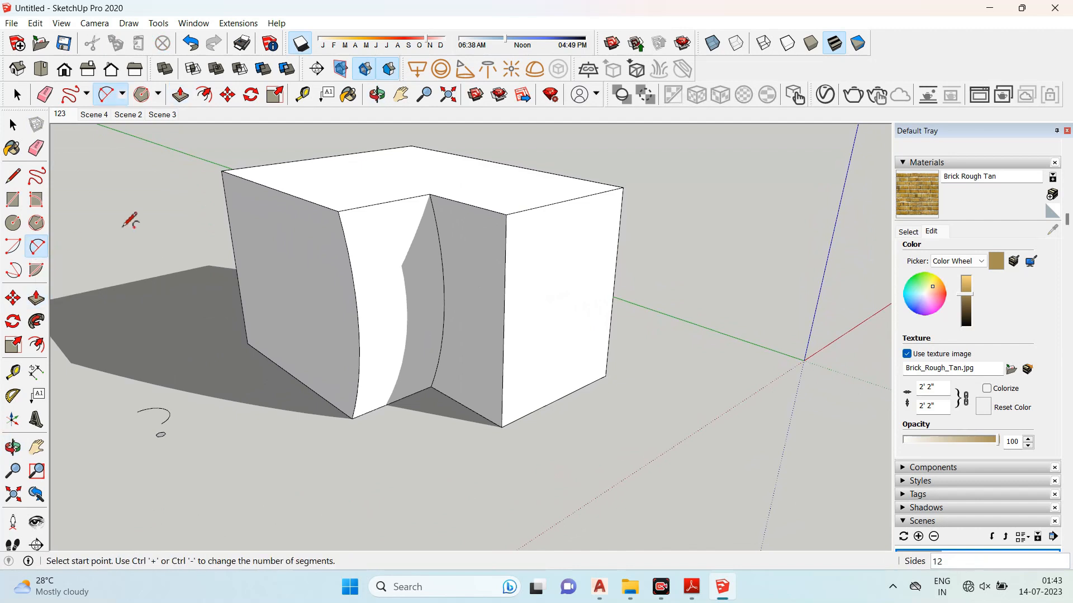
{"action": "scroll", "coordinate": [127, 226], "scroll_direction": "down", "scroll_amount": 3}
{"action": "scroll", "coordinate": [408, 282], "scroll_direction": "up", "scroll_amount": 3}
{"action": "left_click", "coordinate": [368, 300]}
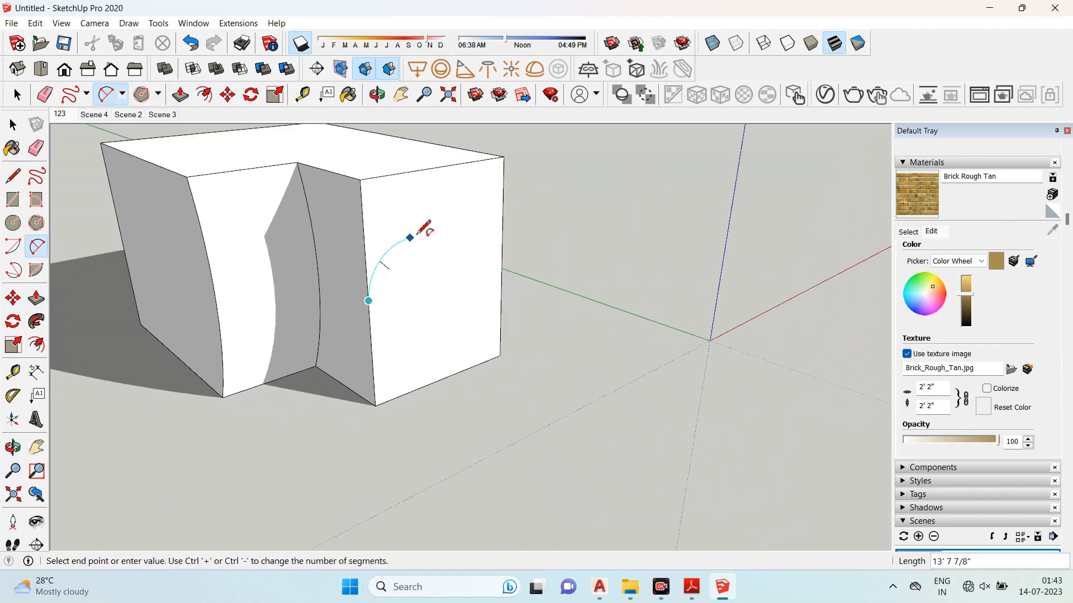
{"action": "left_click", "coordinate": [502, 248]}
{"action": "left_click", "coordinate": [451, 199]}
{"action": "middle_click_drag", "start_coordinate": [480, 206], "coordinate": [486, 240]}
{"action": "scroll", "coordinate": [447, 299], "scroll_direction": "up", "scroll_amount": 3}
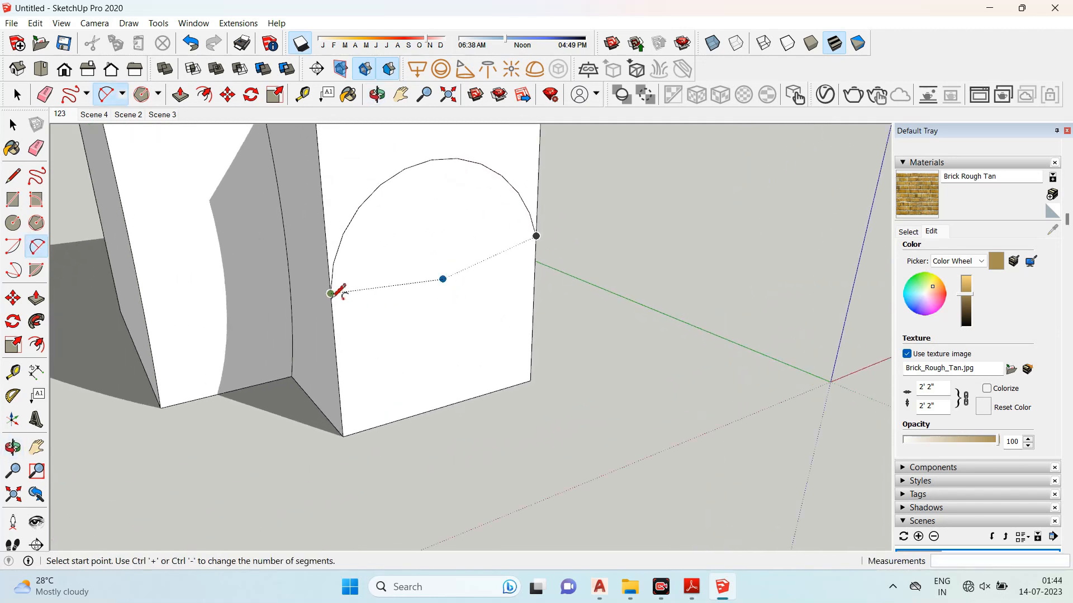
- Draw a second 2 Point Arc between the same endpoints bulging downward to close a circle
{"action": "left_click", "coordinate": [331, 294]}
{"action": "left_click", "coordinate": [536, 236]}
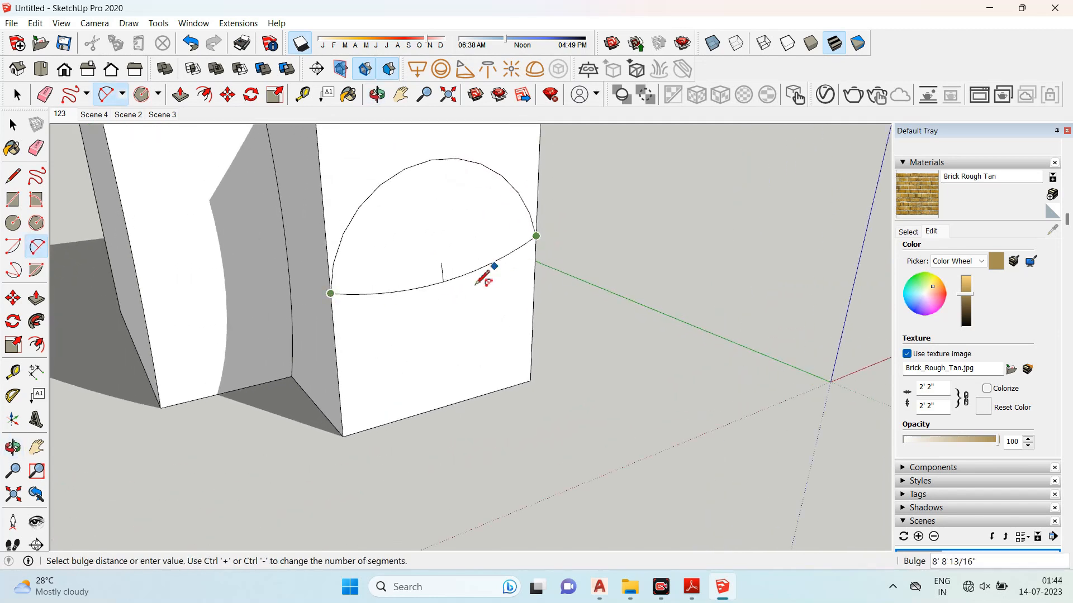
{"action": "left_click", "coordinate": [451, 330]}
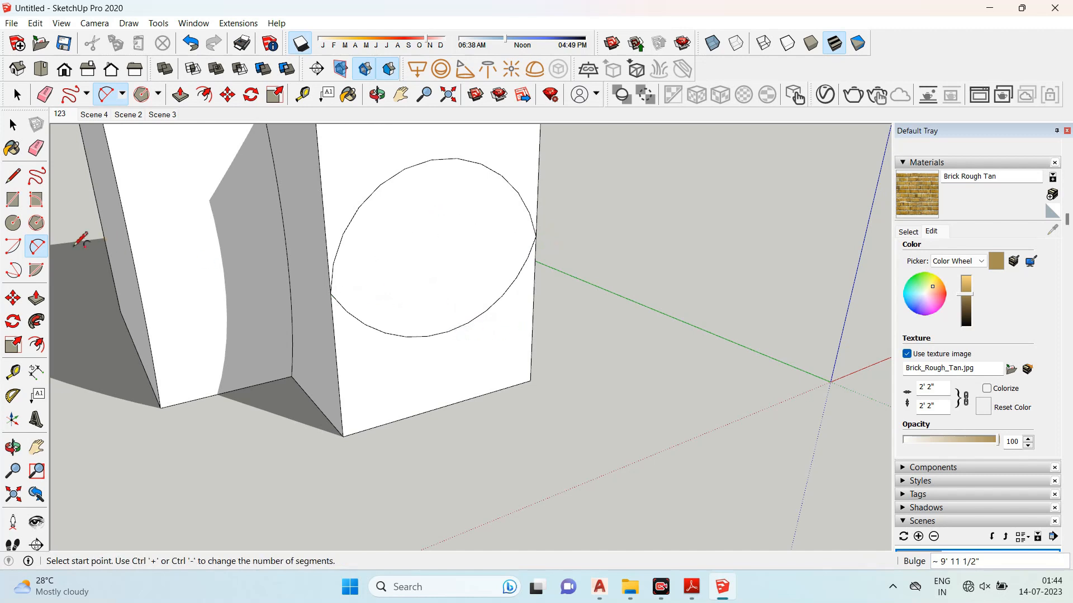
- Push/Pull the circle on the box's end face inward to cut a round hole through the box
{"action": "left_click", "coordinate": [43, 301]}
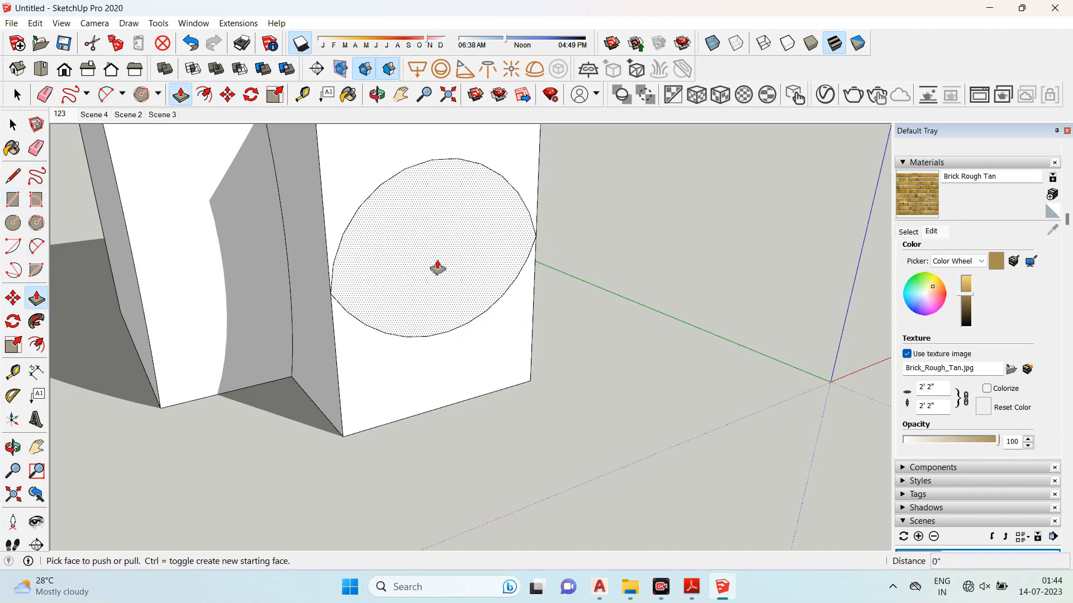
{"action": "left_click", "coordinate": [438, 267]}
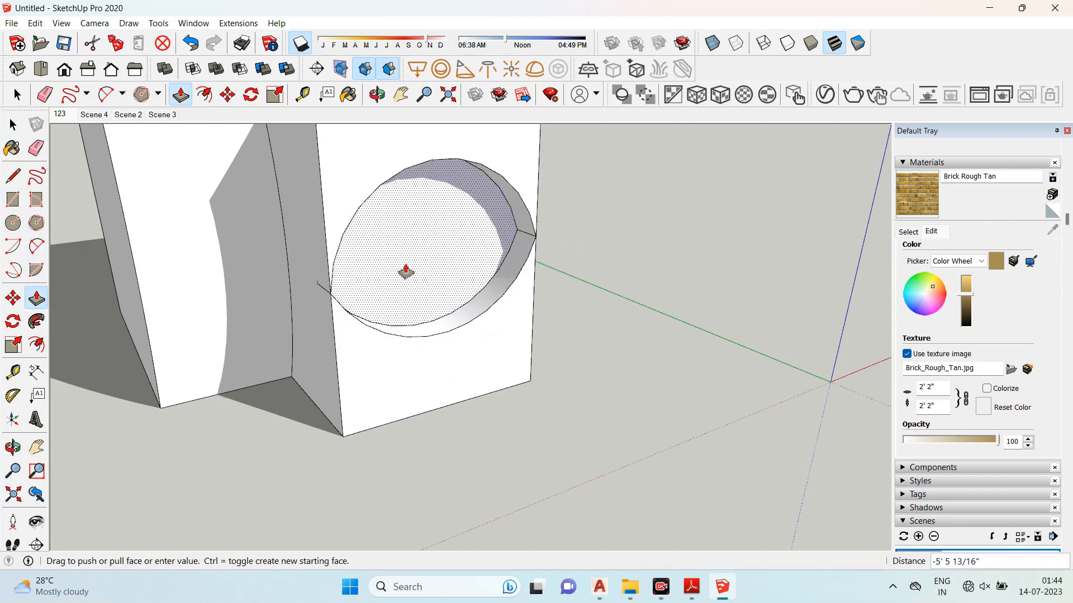
{"action": "left_click", "coordinate": [384, 261]}
{"action": "middle_click_drag", "start_coordinate": [412, 283], "coordinate": [559, 304]}
{"action": "scroll", "coordinate": [352, 151], "scroll_direction": "down", "scroll_amount": 2}
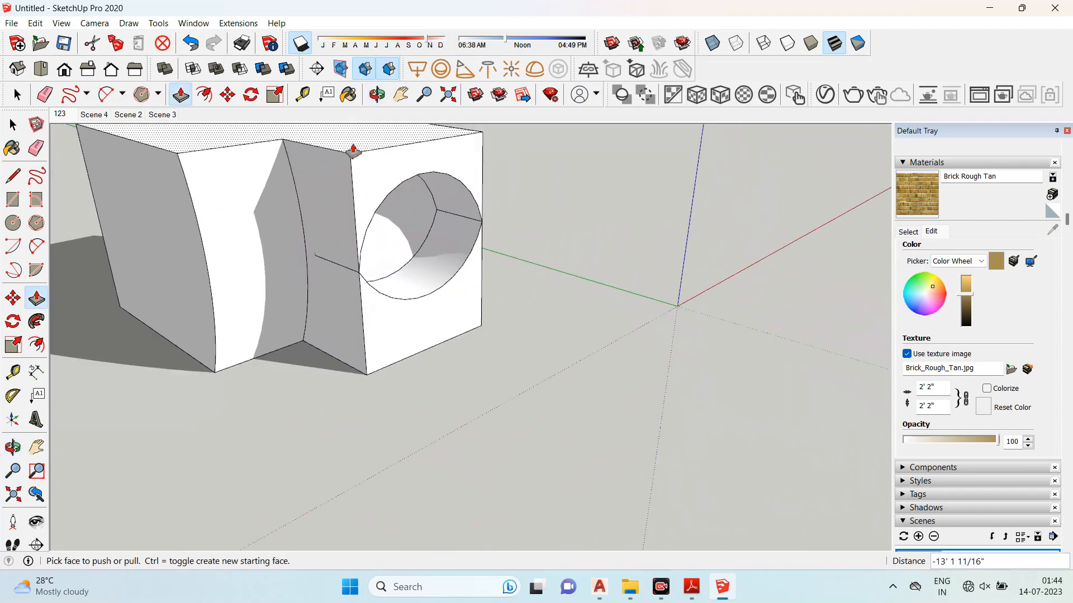
{"action": "scroll", "coordinate": [305, 253], "scroll_direction": "up", "scroll_amount": 3}
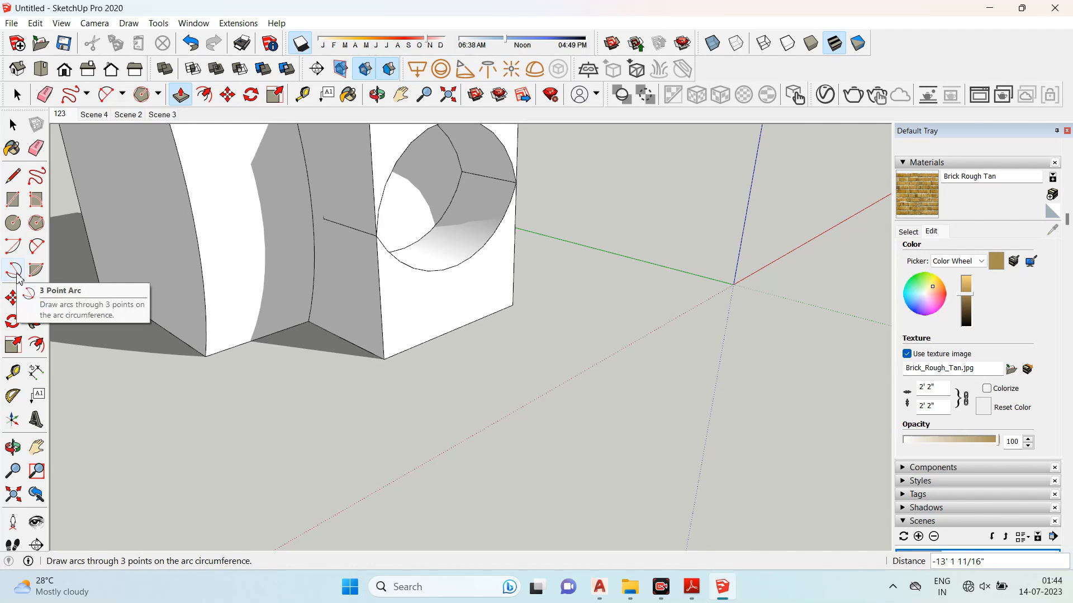
- Select the whole model and delete it to clear the workspace
{"action": "scroll", "coordinate": [95, 211], "scroll_direction": "down", "scroll_amount": 3}
{"action": "left_click", "coordinate": [13, 125]}
{"action": "left_click_drag", "start_coordinate": [82, 148], "coordinate": [388, 373]}
{"action": "key", "text": "Delete"}
{"action": "middle_click_drag", "start_coordinate": [369, 407], "coordinate": [459, 352]}
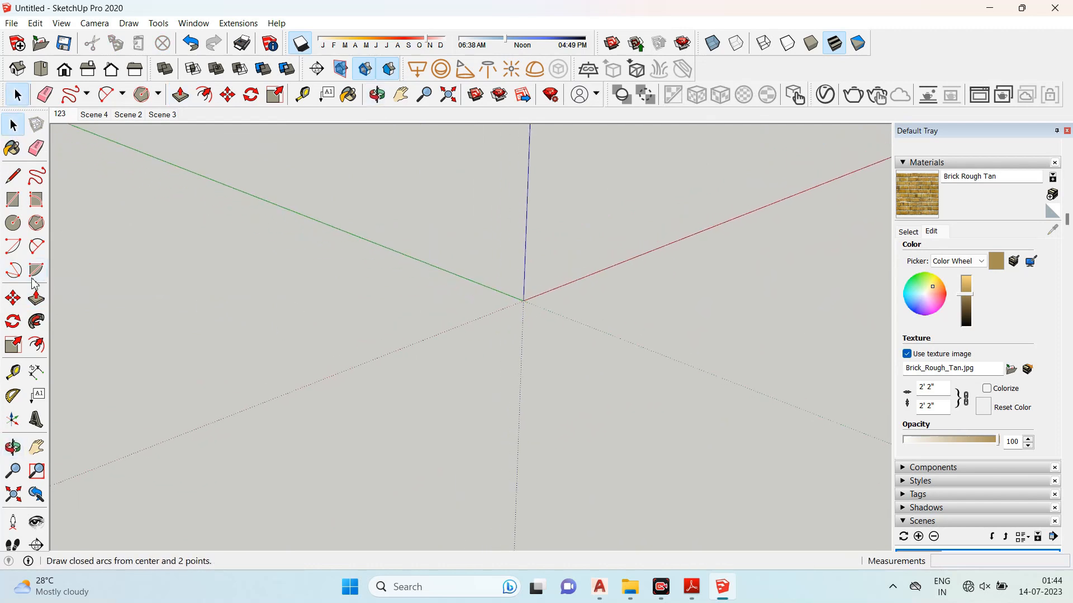
- Draw a 3 Point Arc on the ground plane
{"action": "left_click", "coordinate": [14, 270]}
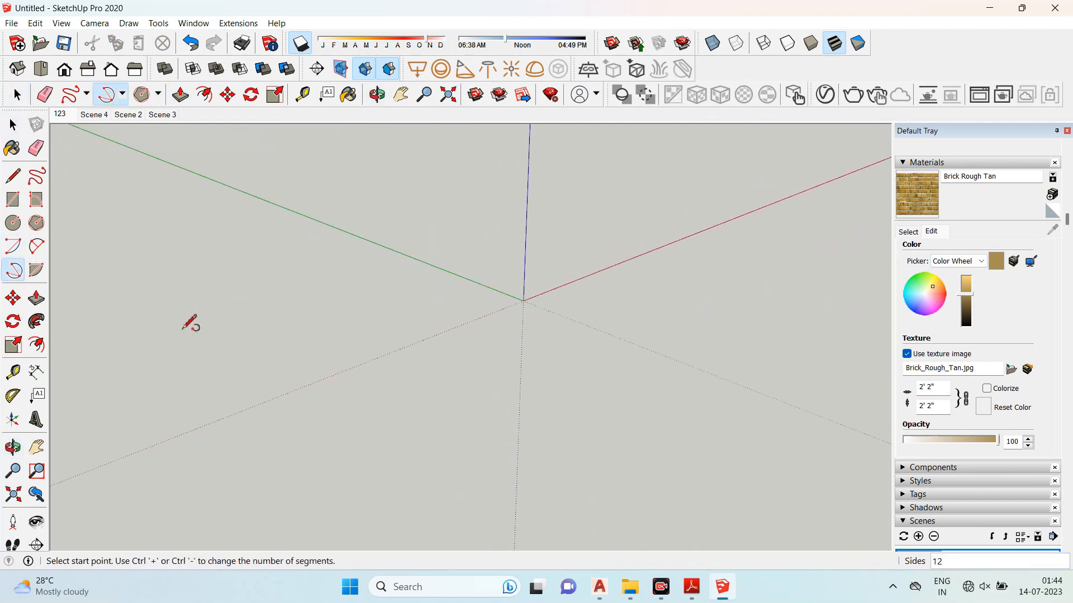
{"action": "left_click", "coordinate": [231, 368]}
{"action": "left_click", "coordinate": [339, 331]}
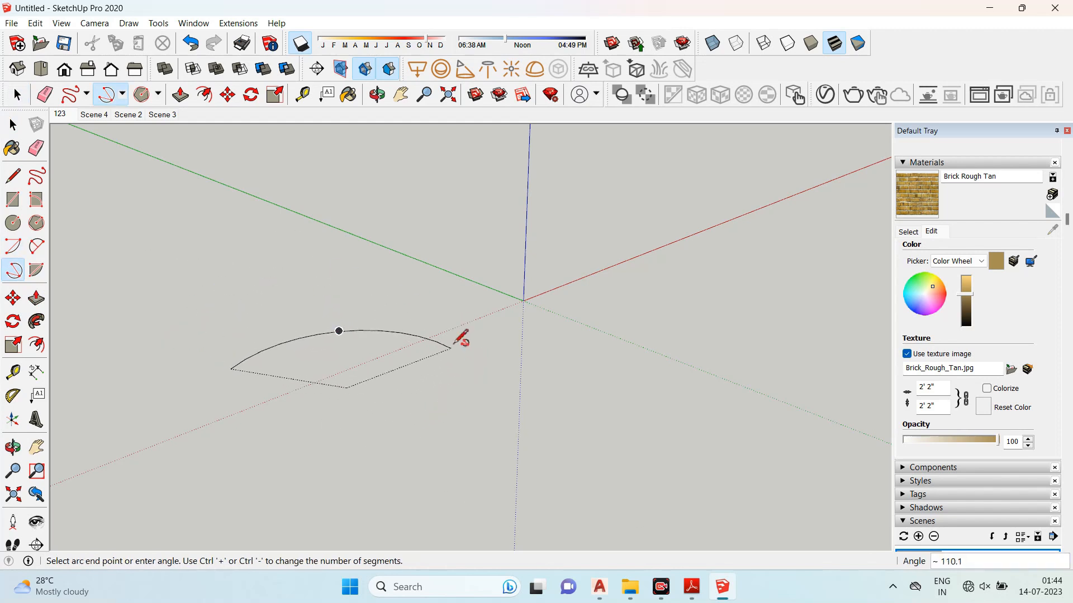
{"action": "left_click", "coordinate": [406, 419]}
- Draw two lines from the arc's ends meeting at a corner to close it into a face
{"action": "scroll", "coordinate": [412, 318], "scroll_direction": "down", "scroll_amount": 1}
{"action": "middle_click_drag", "start_coordinate": [253, 401], "coordinate": [573, 399]}
{"action": "scroll", "coordinate": [475, 373], "scroll_direction": "down", "scroll_amount": 1}
{"action": "scroll", "coordinate": [475, 371], "scroll_direction": "up", "scroll_amount": 2}
{"action": "left_click", "coordinate": [13, 177]}
{"action": "scroll", "coordinate": [234, 226], "scroll_direction": "down", "scroll_amount": 1}
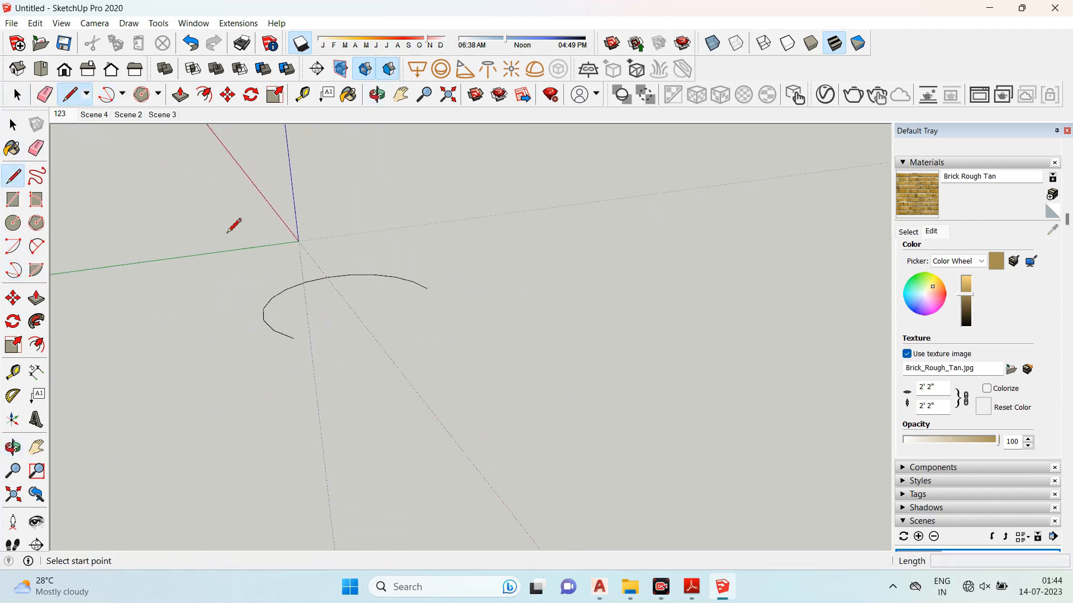
{"action": "left_click", "coordinate": [294, 338]}
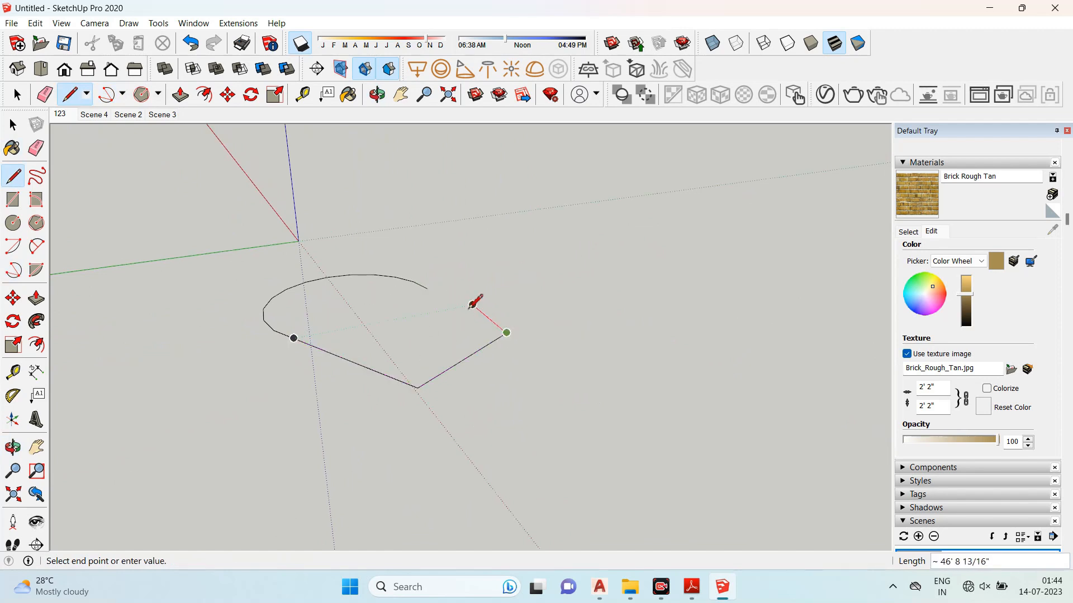
{"action": "left_click", "coordinate": [427, 288]}
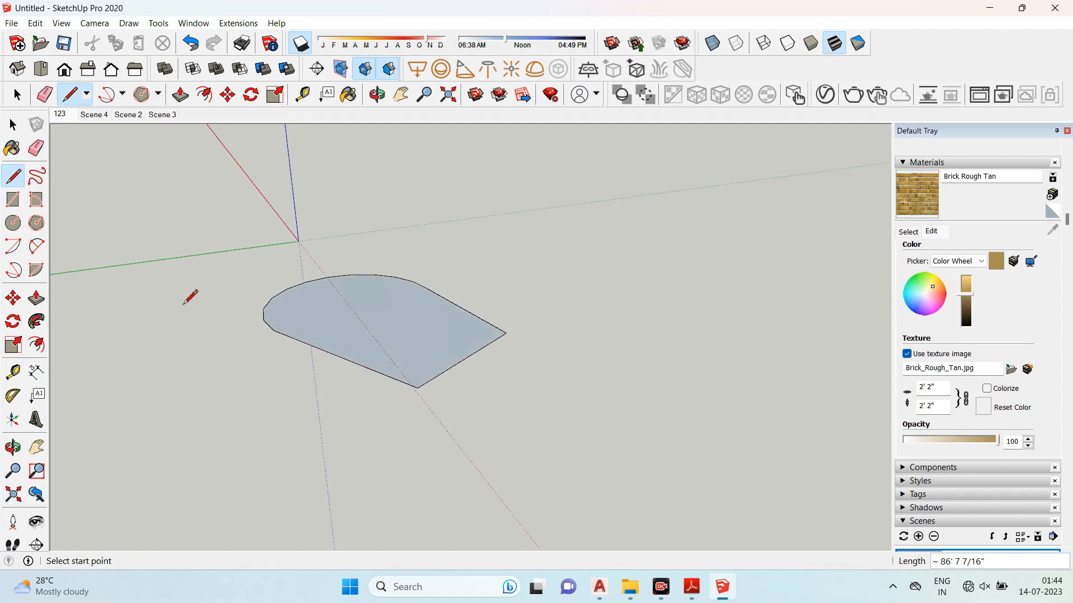
- Push/Pull the arc-bounded face upward into a solid
{"action": "left_click", "coordinate": [35, 298]}
{"action": "left_click_drag", "start_coordinate": [354, 311], "coordinate": [364, 232]}
{"action": "middle_click_drag", "start_coordinate": [364, 232], "coordinate": [258, 314]}
{"action": "left_click_drag", "start_coordinate": [258, 314], "coordinate": [153, 319]}
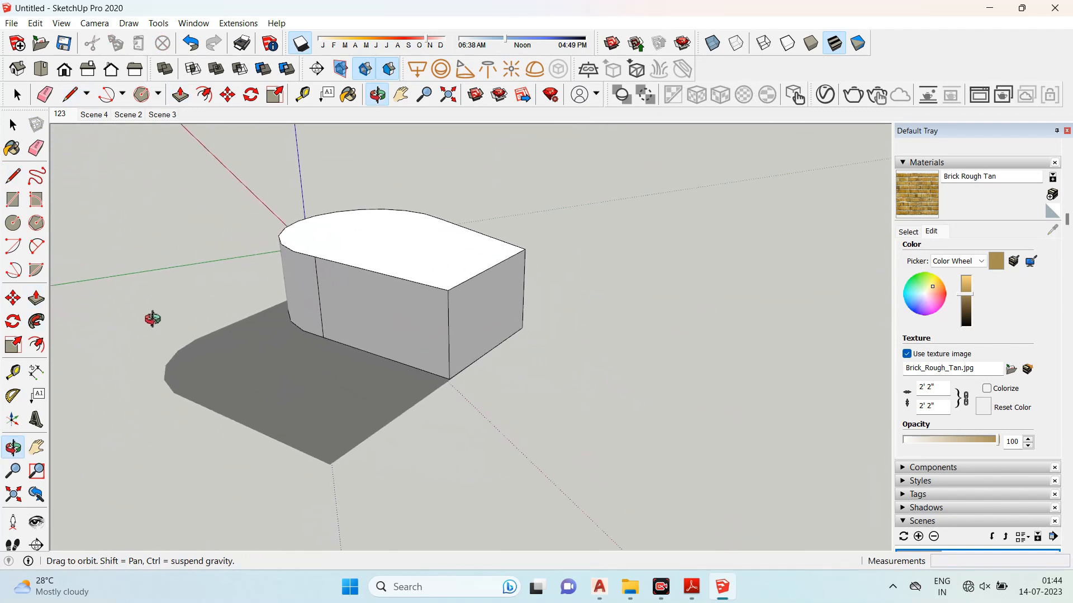
- Select the solid and delete it
{"action": "left_click", "coordinate": [13, 125]}
{"action": "left_click_drag", "start_coordinate": [227, 168], "coordinate": [623, 438]}
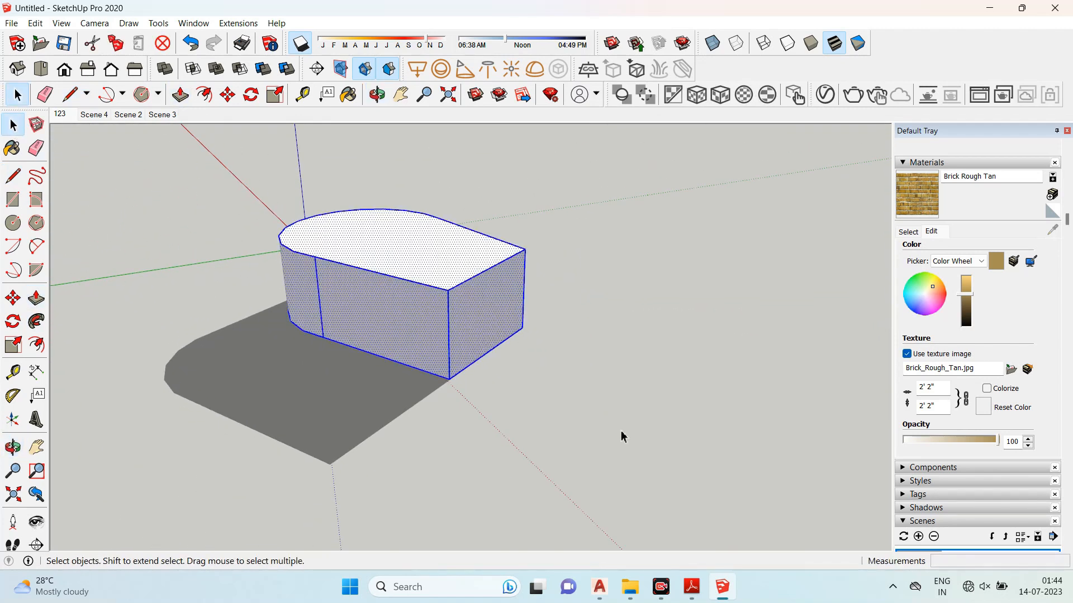
{"action": "key", "text": "Delete"}
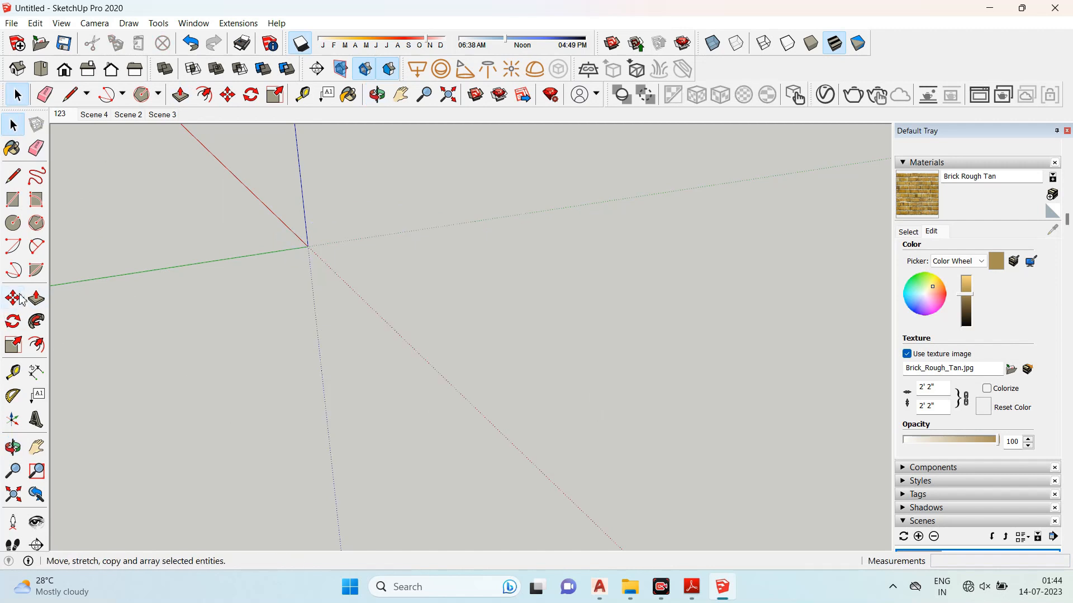
- Draw a pie-shaped face with the Pie tool from a center point and two arc points
{"action": "left_click", "coordinate": [37, 271]}
{"action": "left_click", "coordinate": [453, 337]}
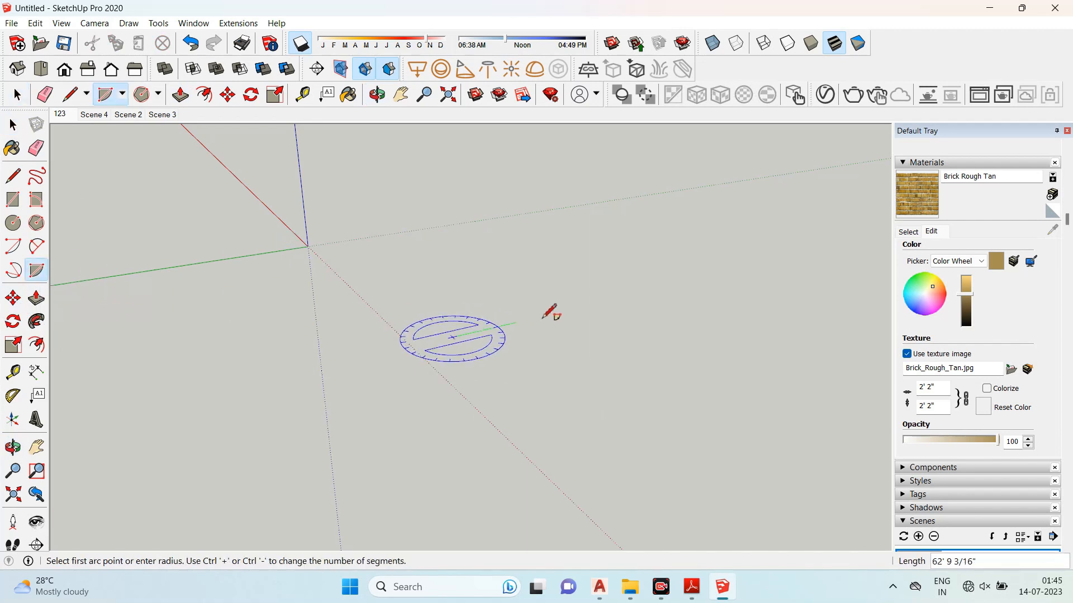
{"action": "left_click", "coordinate": [591, 305]}
{"action": "left_click", "coordinate": [525, 457]}
{"action": "middle_click_drag", "start_coordinate": [371, 383], "coordinate": [609, 376]}
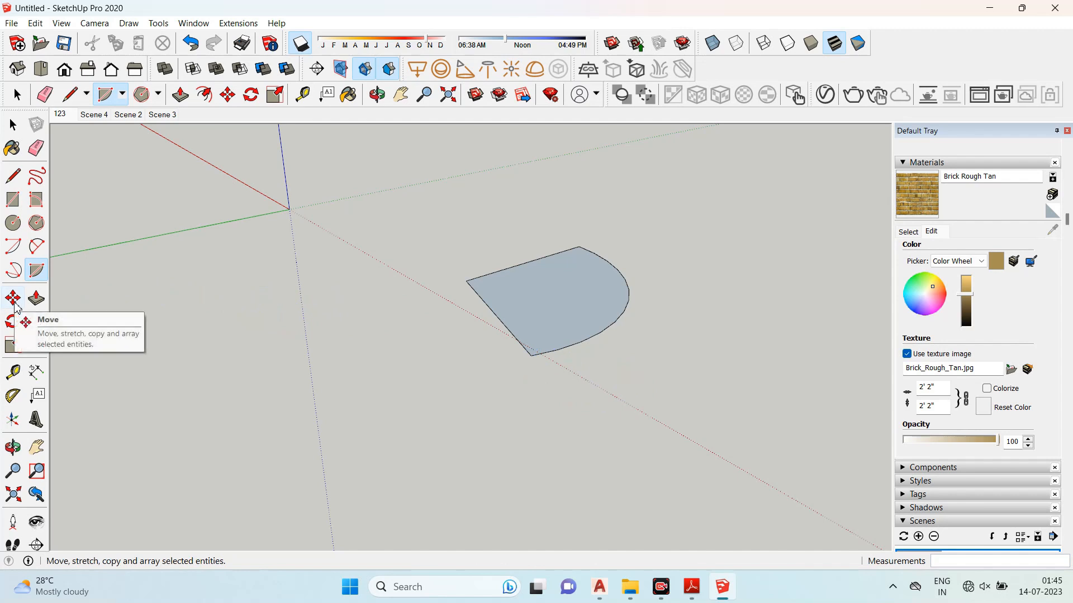
- Draw a rectangle on the ground beside the pie shape
{"action": "left_click", "coordinate": [14, 124]}
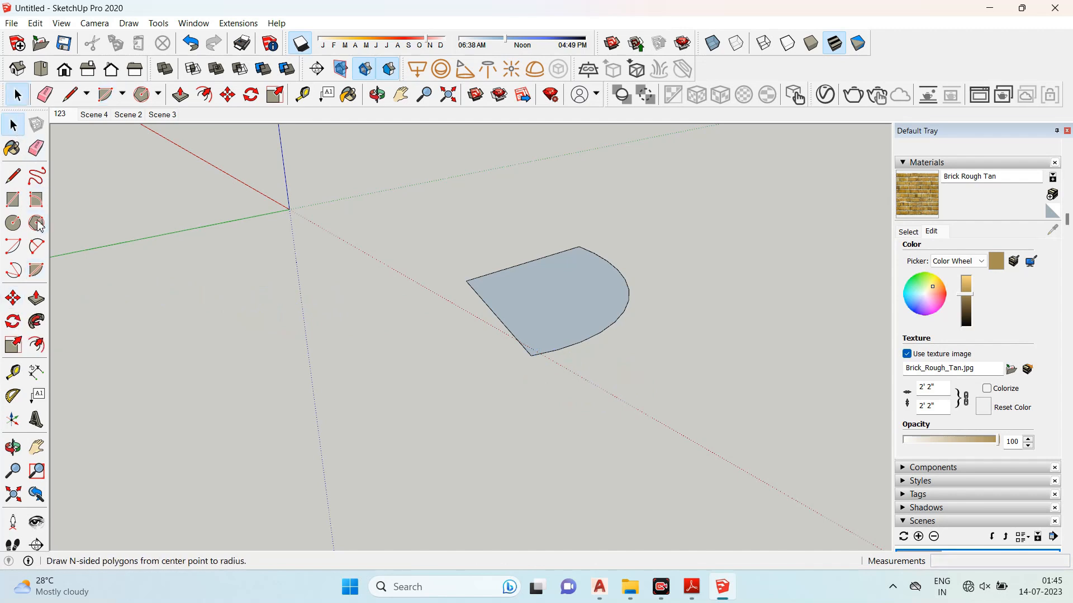
{"action": "left_click", "coordinate": [14, 200]}
{"action": "left_click", "coordinate": [258, 293]}
{"action": "left_click", "coordinate": [216, 365]}
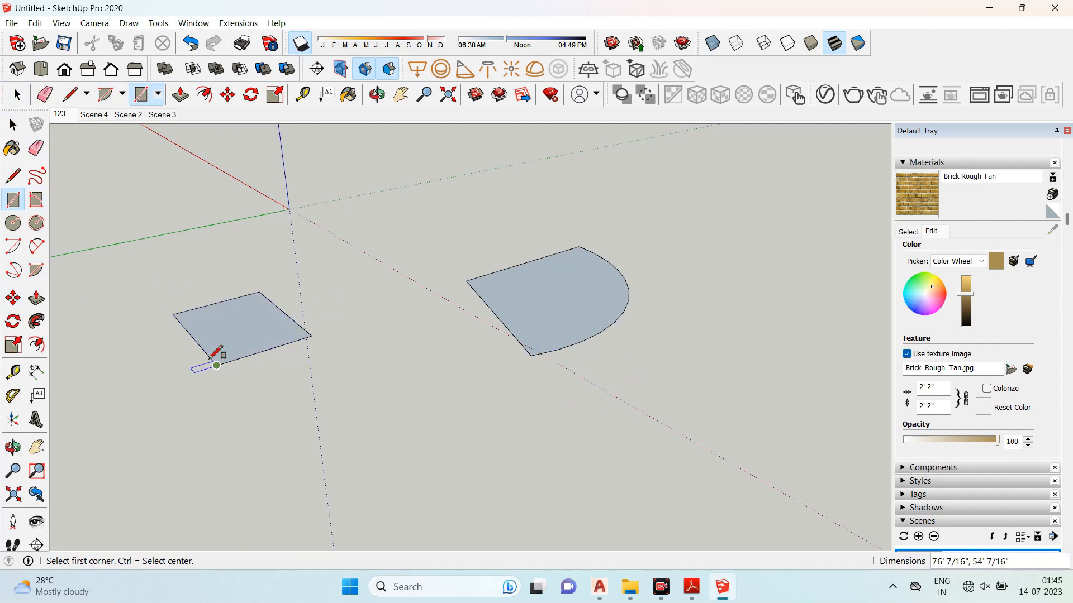
- Push/Pull the rectangle upward into a cube-like box
{"action": "left_click", "coordinate": [36, 297]}
{"action": "left_click_drag", "start_coordinate": [204, 321], "coordinate": [206, 235]}
{"action": "left_click", "coordinate": [13, 125]}
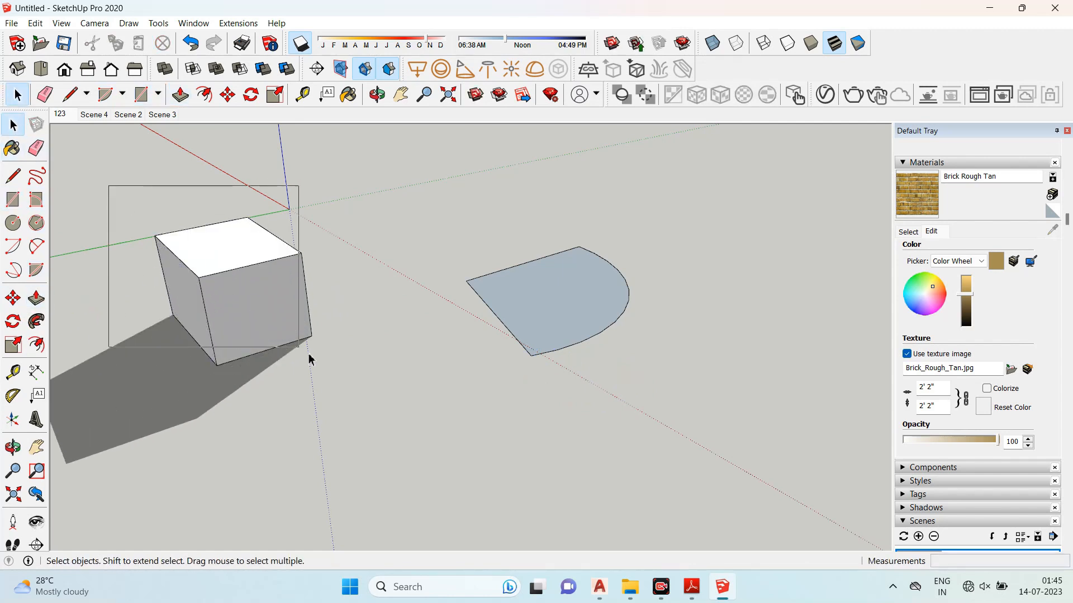
- Select the box and reposition it with the Move tool
{"action": "left_click_drag", "start_coordinate": [309, 358], "coordinate": [326, 401]}
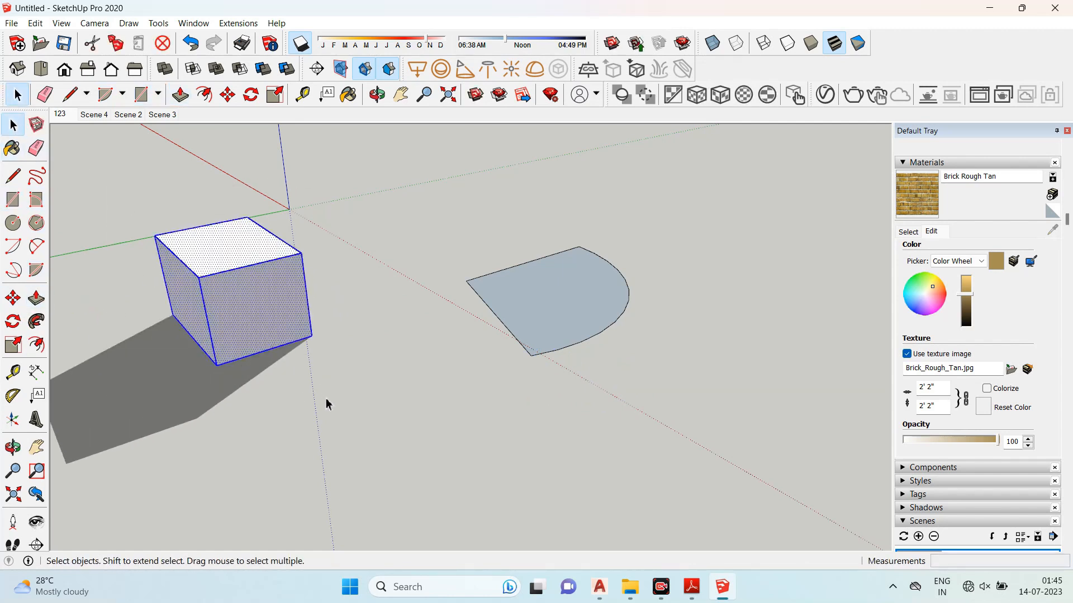
{"action": "left_click", "coordinate": [17, 303]}
{"action": "scroll", "coordinate": [202, 288], "scroll_direction": "up", "scroll_amount": 2}
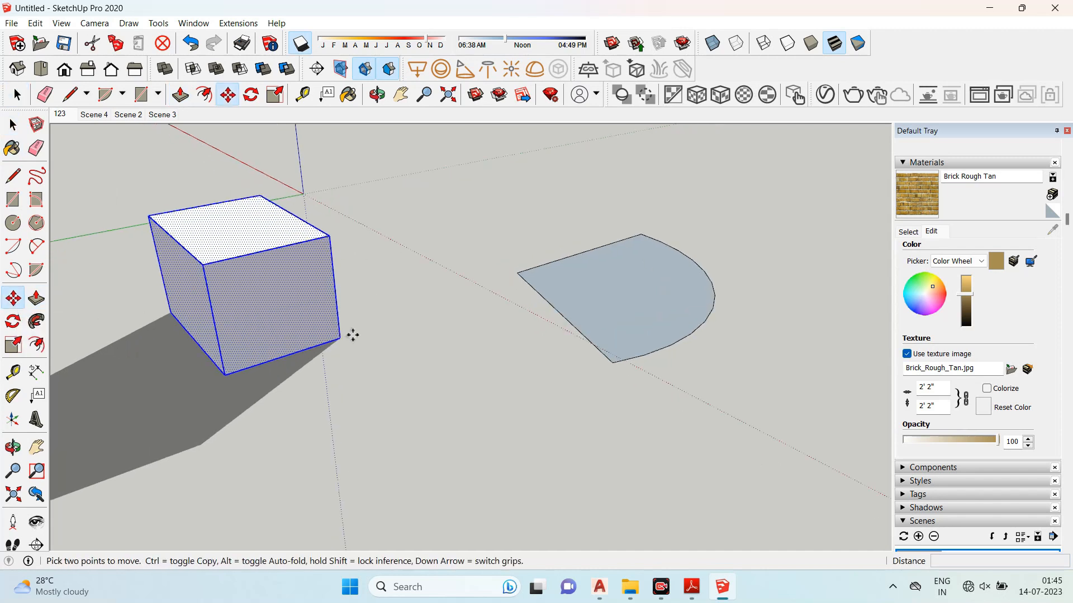
{"action": "left_click", "coordinate": [225, 373]}
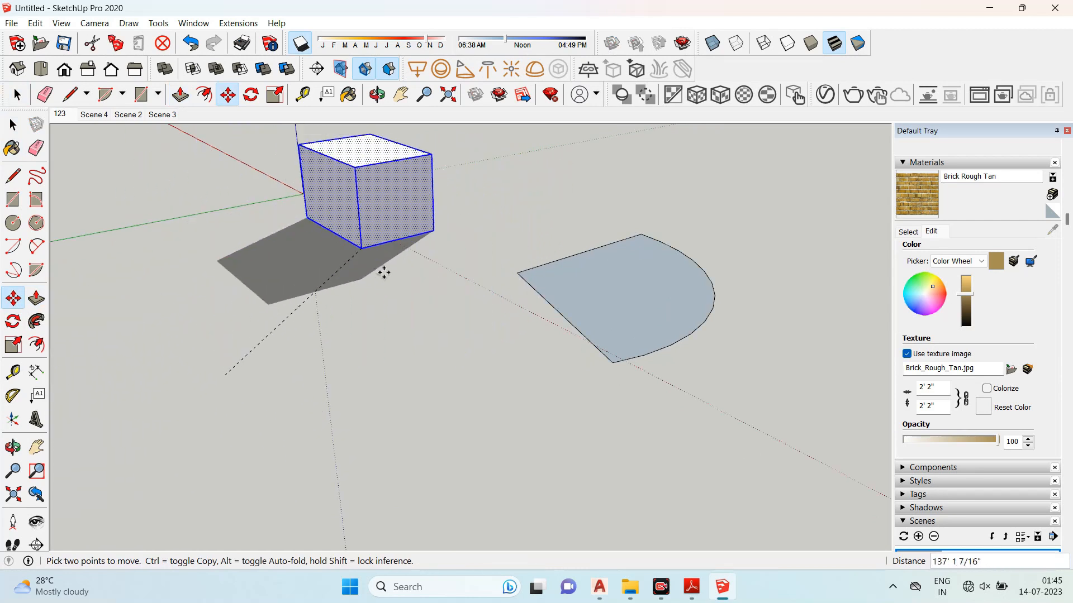
{"action": "left_click", "coordinate": [218, 353]}
- Copy the box with Move so the duplicate sits flush against its end
{"action": "scroll", "coordinate": [244, 305], "scroll_direction": "down", "scroll_amount": 1}
{"action": "middle_click_drag", "start_coordinate": [227, 315], "coordinate": [304, 290]}
{"action": "scroll", "coordinate": [301, 288], "scroll_direction": "down", "scroll_amount": 2}
{"action": "scroll", "coordinate": [173, 287], "scroll_direction": "up", "scroll_amount": 2}
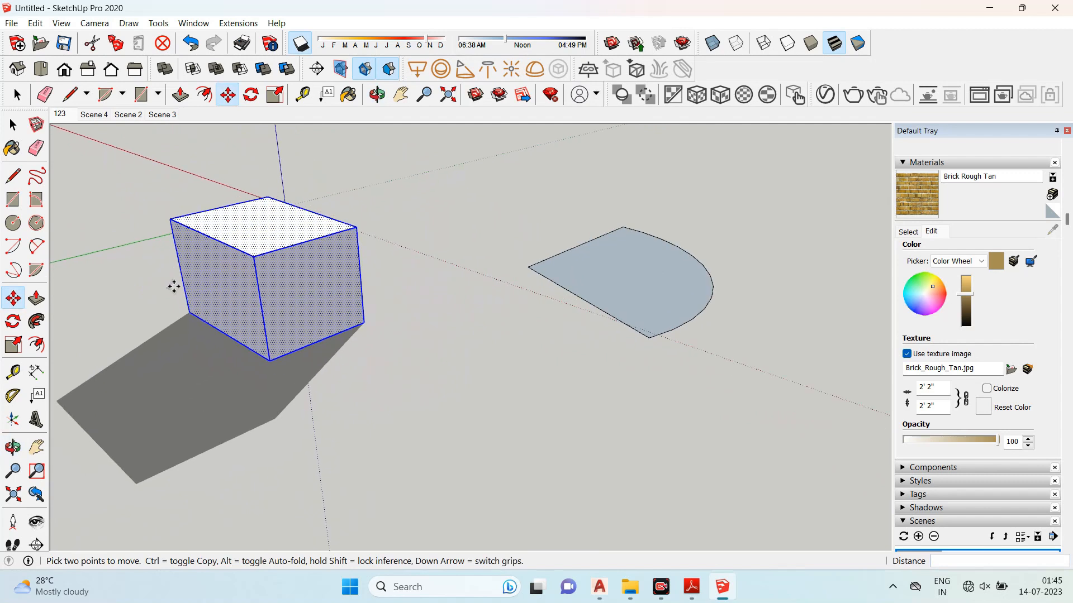
{"action": "scroll", "coordinate": [247, 276], "scroll_direction": "down", "scroll_amount": 2}
{"action": "scroll", "coordinate": [314, 293], "scroll_direction": "up", "scroll_amount": 2}
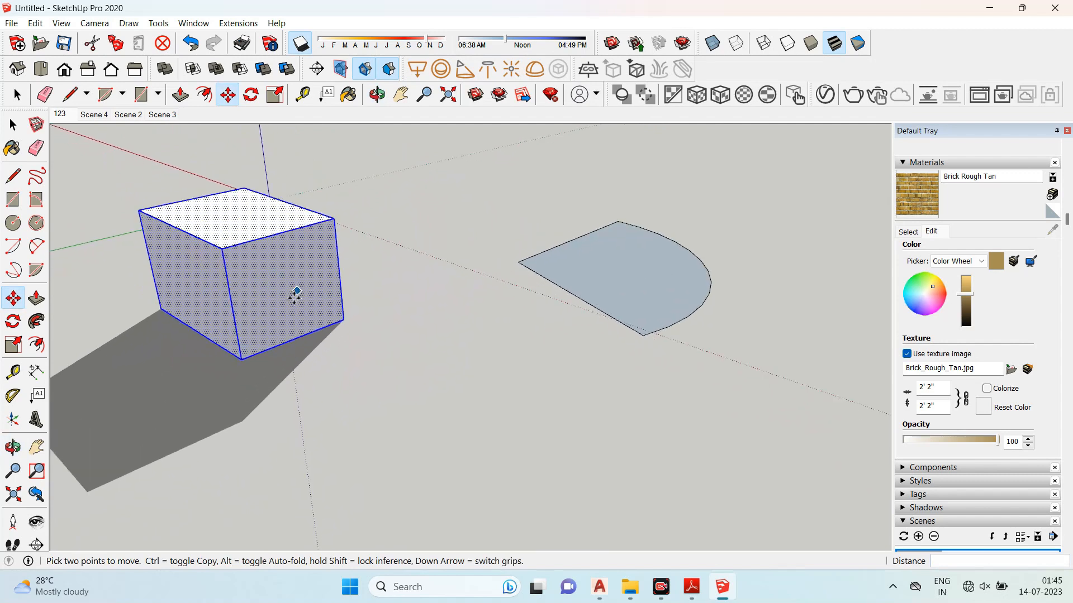
{"action": "left_click", "coordinate": [239, 361]}
{"action": "key", "text": "ctrl"}
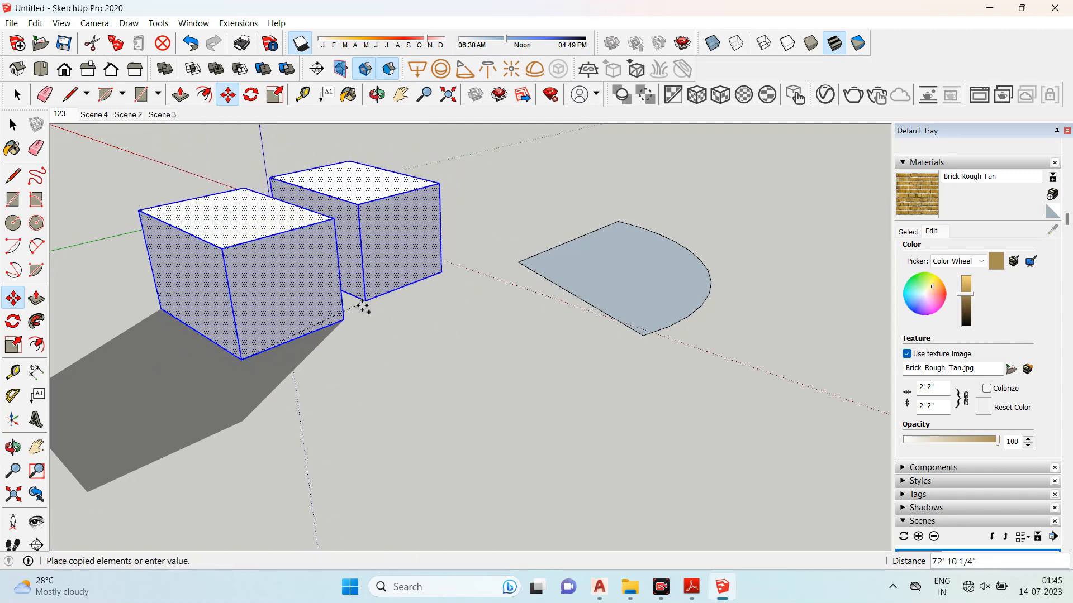
{"action": "left_click", "coordinate": [344, 318]}
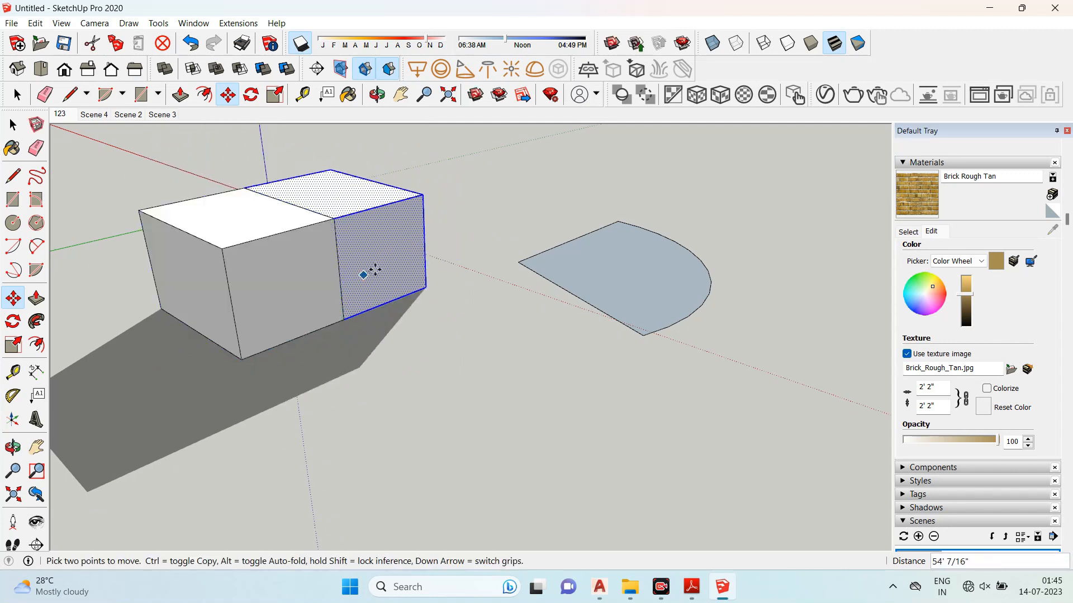
- Keep copying boxes end to end to form a row of five boxes
{"action": "left_click", "coordinate": [344, 318]}
{"action": "key", "text": "ctrl"}
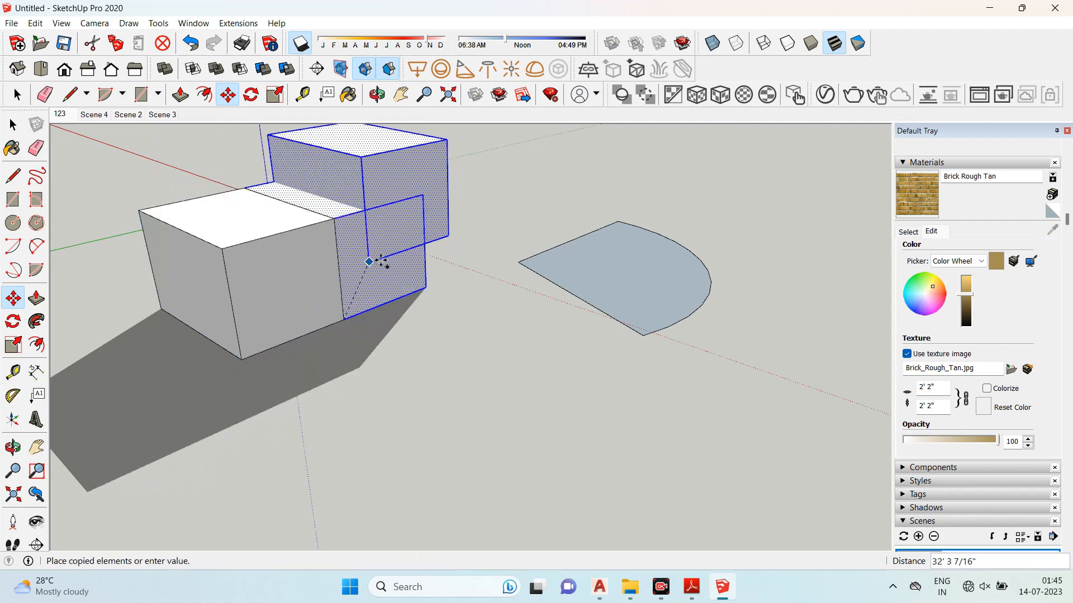
{"action": "left_click", "coordinate": [426, 287]}
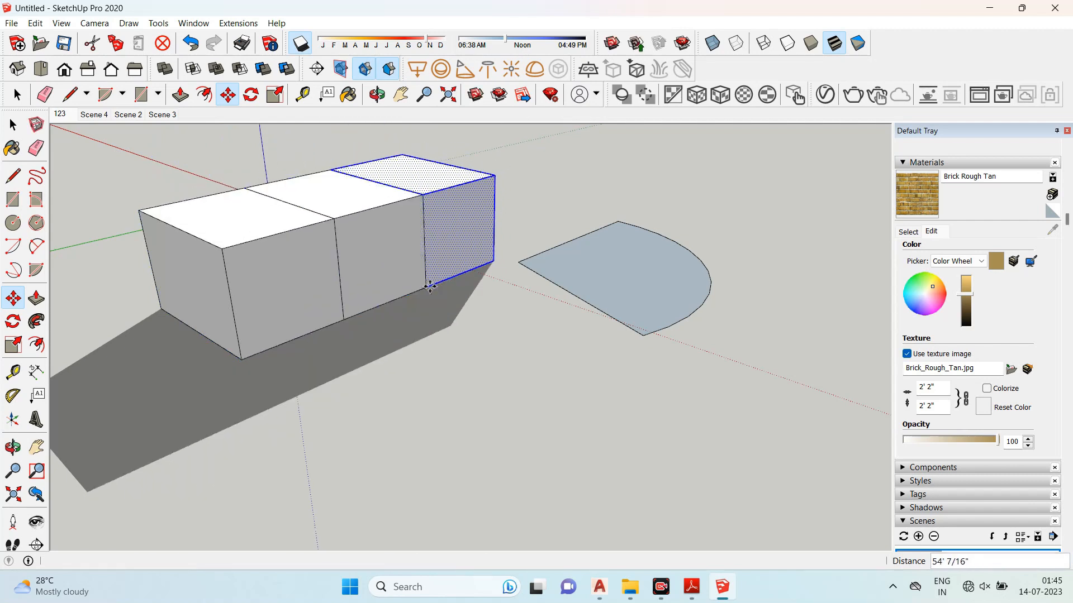
{"action": "left_click", "coordinate": [426, 286]}
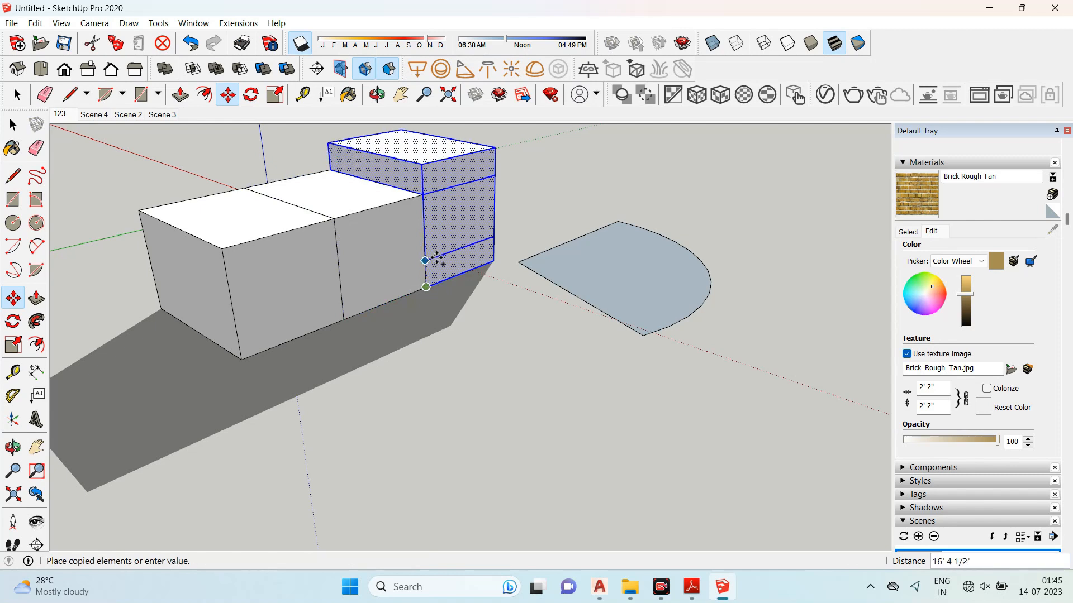
{"action": "left_click", "coordinate": [505, 244]}
{"action": "key", "text": "ctrl"}
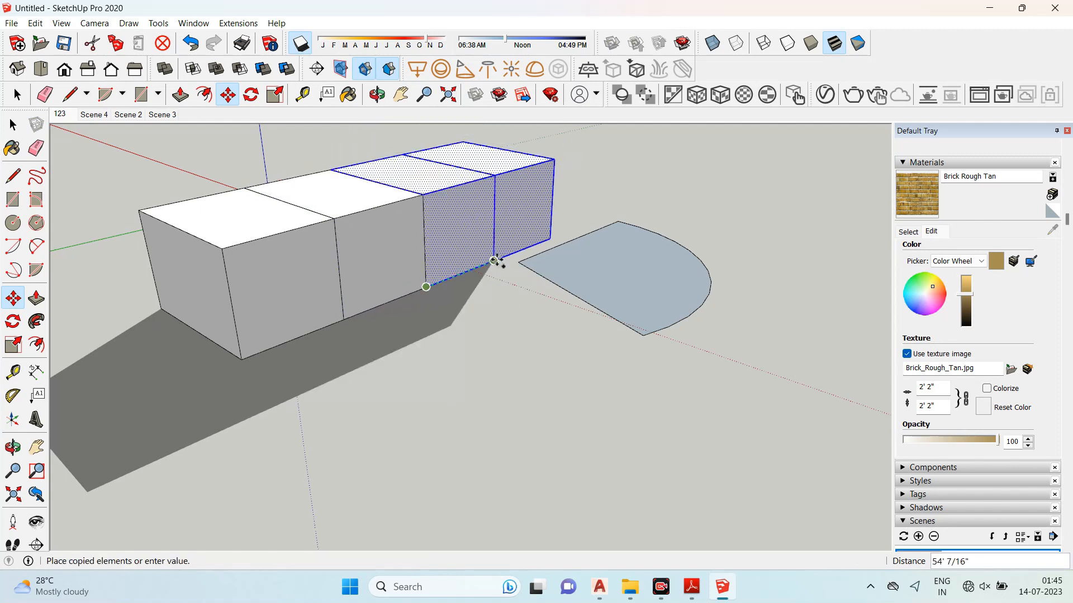
{"action": "left_click", "coordinate": [494, 261]}
- Select all the boxes and the pie shape and delete them
{"action": "mouse_move", "coordinate": [496, 269]}
{"action": "middle_mouse_down"}
{"action": "mouse_move", "coordinate": [346, 323]}
{"action": "mouse_move", "coordinate": [251, 290]}
{"action": "middle_mouse_up"}
{"action": "left_click", "coordinate": [12, 124]}
{"action": "left_click", "coordinate": [302, 357]}
{"action": "middle_click_drag", "start_coordinate": [301, 358], "coordinate": [431, 250]}
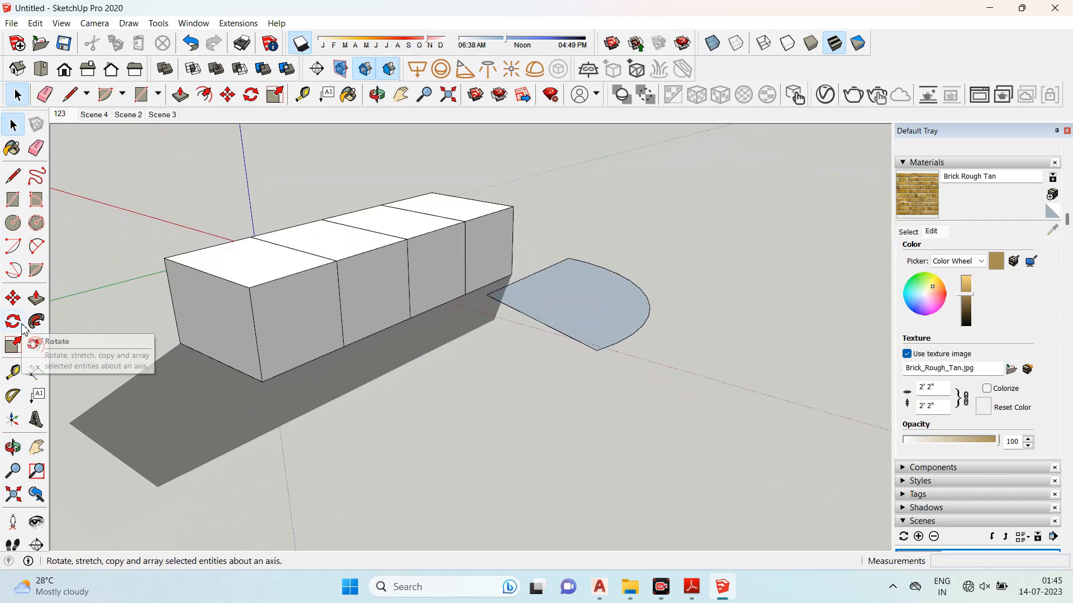
{"action": "scroll", "coordinate": [466, 259], "scroll_direction": "down", "scroll_amount": 2}
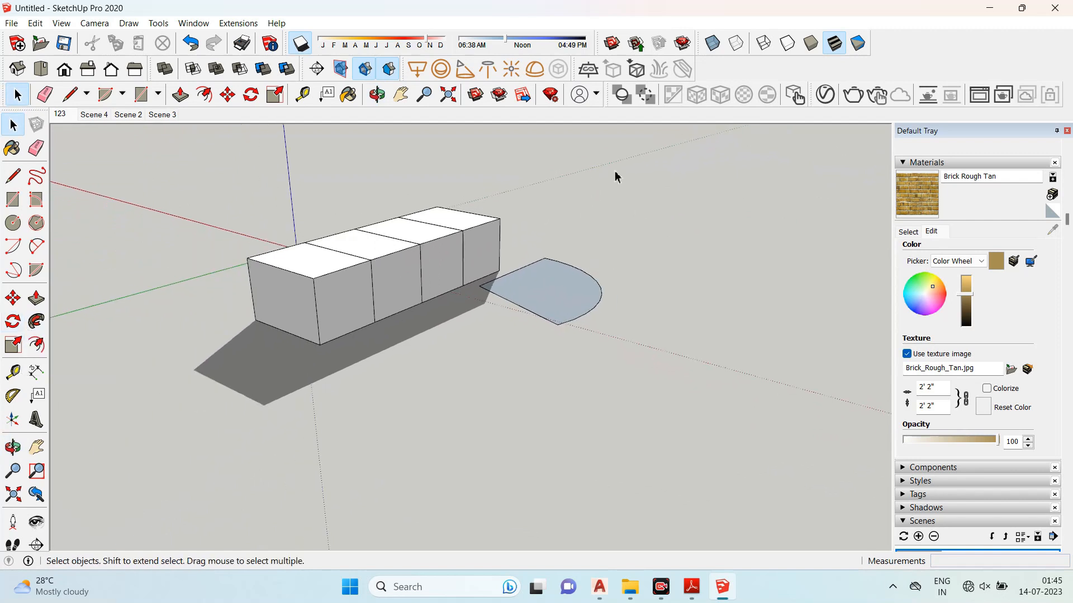
{"action": "left_click_drag", "start_coordinate": [615, 176], "coordinate": [158, 419]}
{"action": "key", "text": "Delete"}
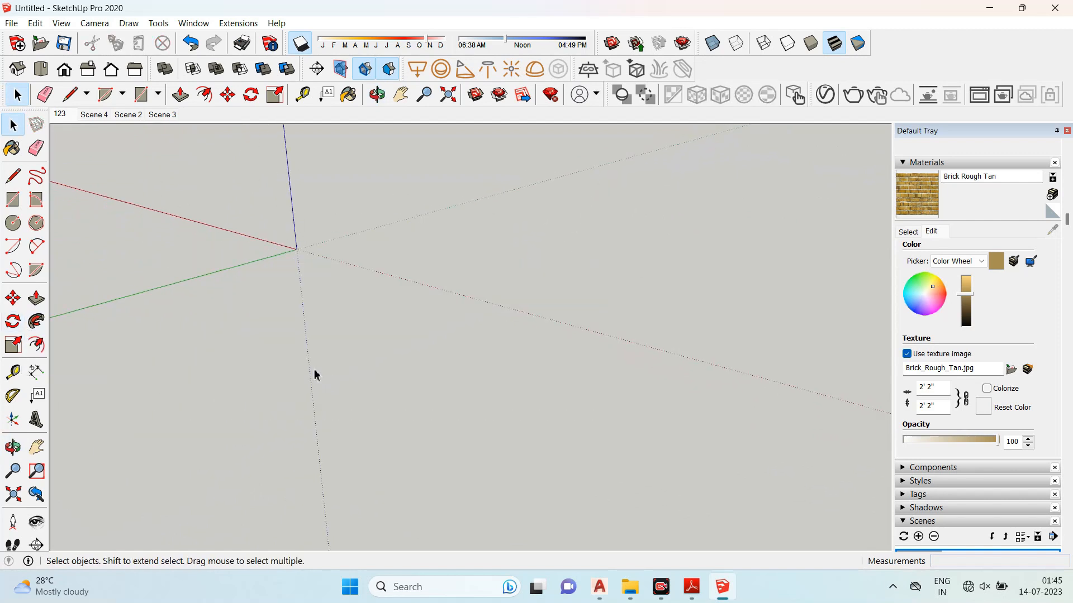
- Draw a long rectangle on the ground plane
{"action": "left_click", "coordinate": [12, 201]}
{"action": "left_click", "coordinate": [454, 332]}
{"action": "left_click", "coordinate": [339, 453]}
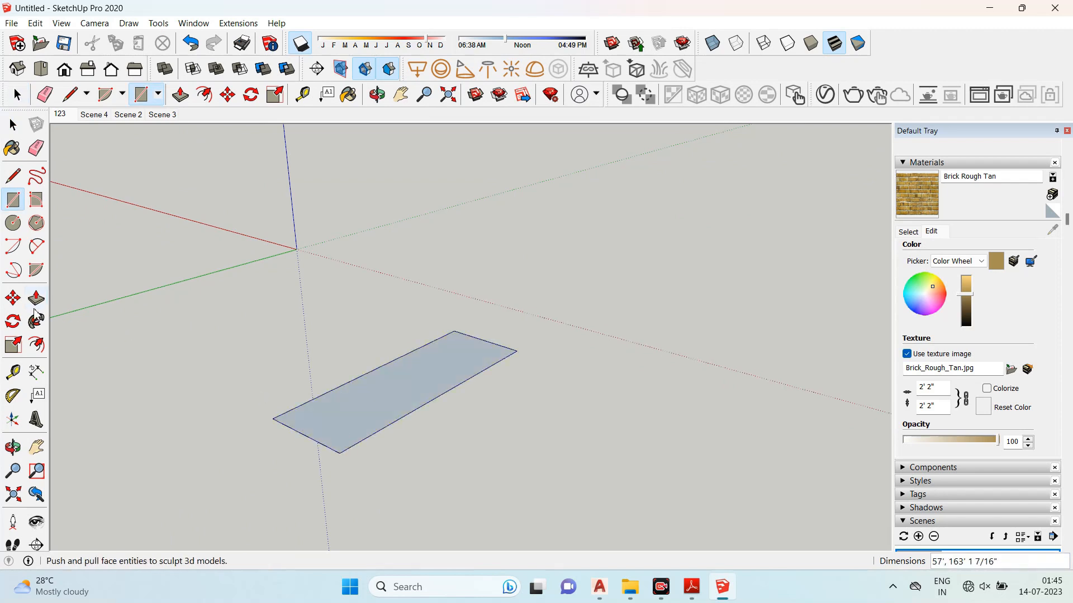
- Push/Pull the rectangle upward into a tall wall-like block
{"action": "left_click", "coordinate": [37, 302]}
{"action": "scroll", "coordinate": [323, 436], "scroll_direction": "down", "scroll_amount": 2}
{"action": "left_click_drag", "start_coordinate": [323, 436], "coordinate": [347, 218]}
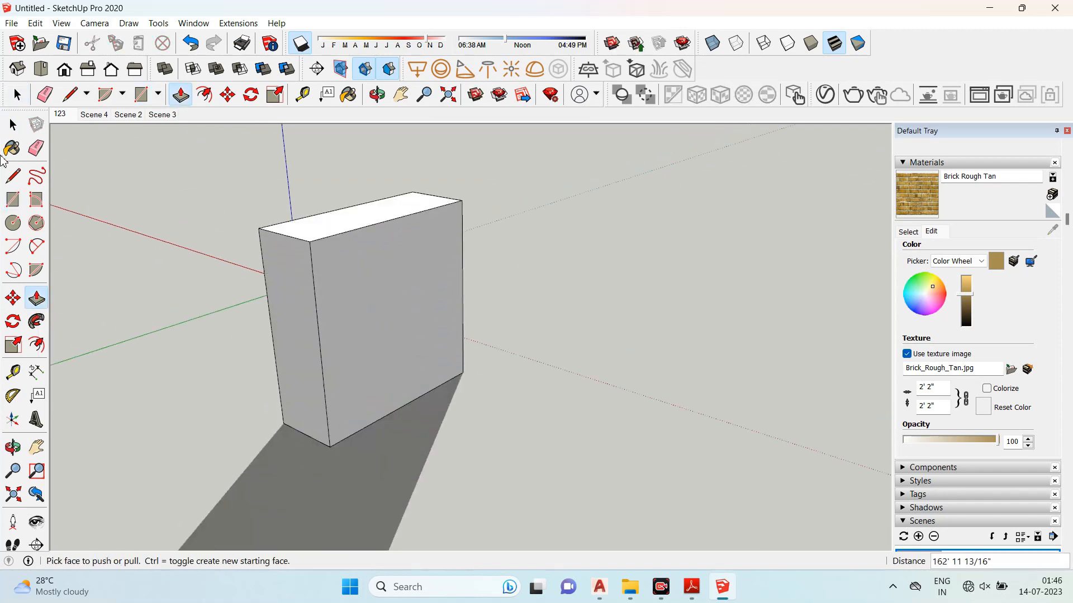
- Try to rotate a copy of the selected wall block about its bottom corner
{"action": "left_click", "coordinate": [13, 127]}
{"action": "left_click_drag", "start_coordinate": [254, 188], "coordinate": [524, 514]}
{"action": "middle_click_drag", "start_coordinate": [394, 382], "coordinate": [329, 383]}
{"action": "left_click", "coordinate": [18, 324]}
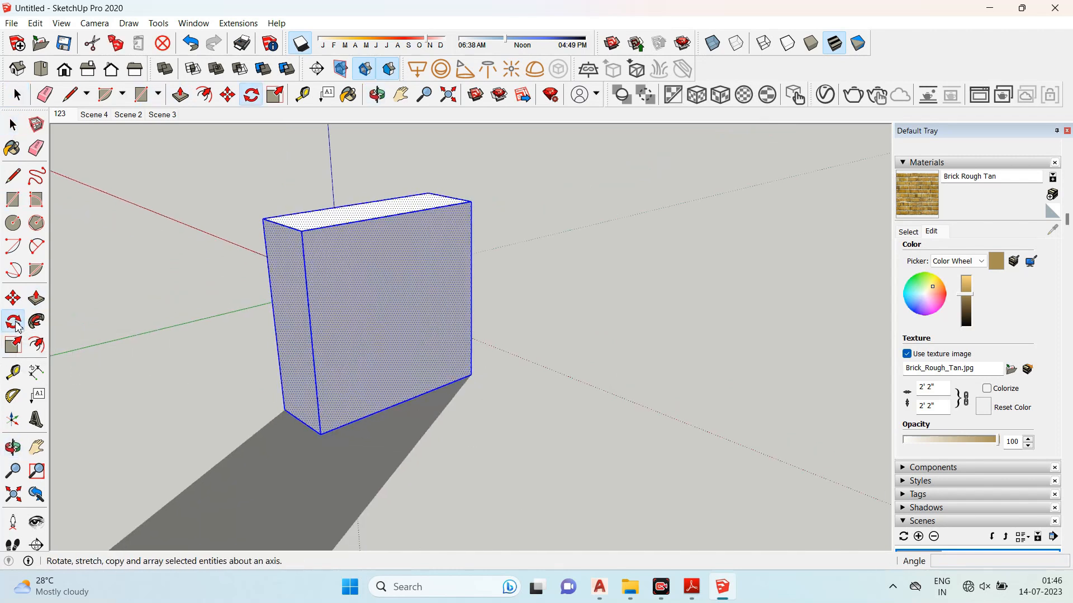
{"action": "scroll", "coordinate": [314, 279], "scroll_direction": "down", "scroll_amount": 1}
{"action": "scroll", "coordinate": [440, 366], "scroll_direction": "up", "scroll_amount": 1}
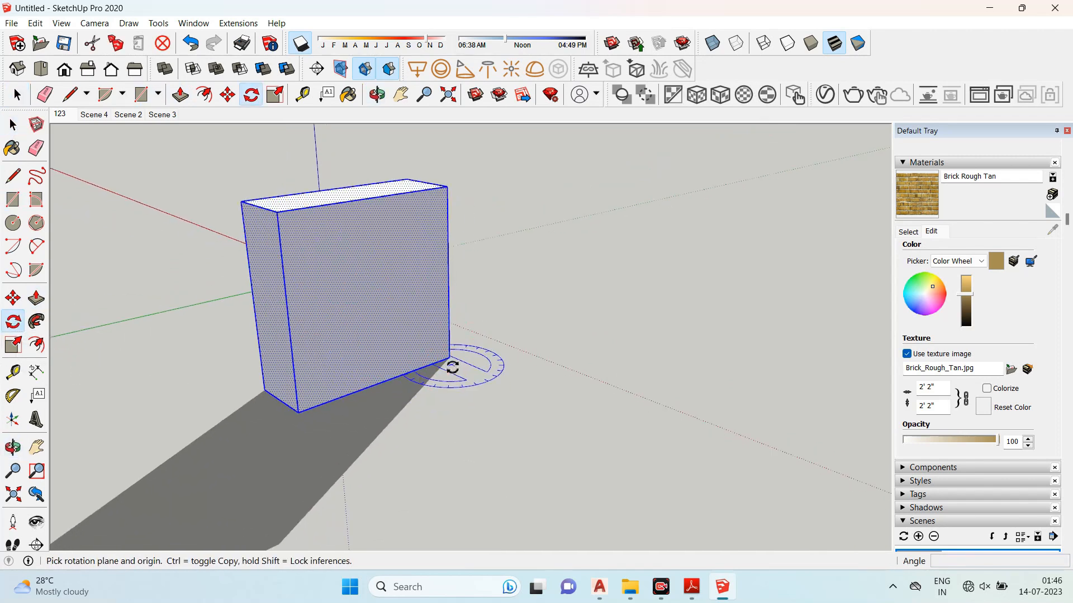
{"action": "left_click", "coordinate": [449, 367]}
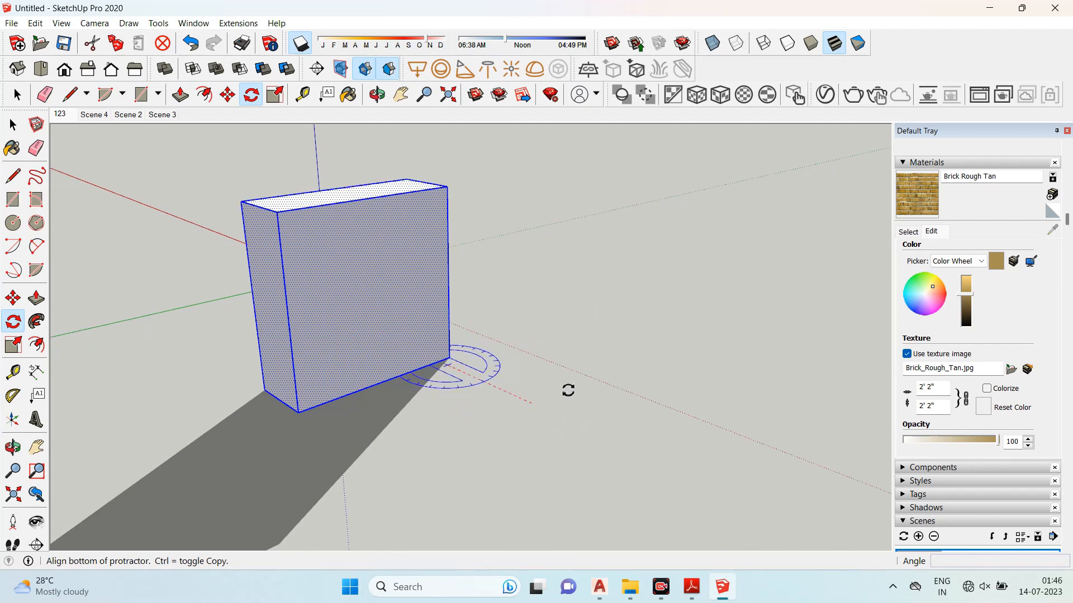
{"action": "left_click", "coordinate": [604, 304]}
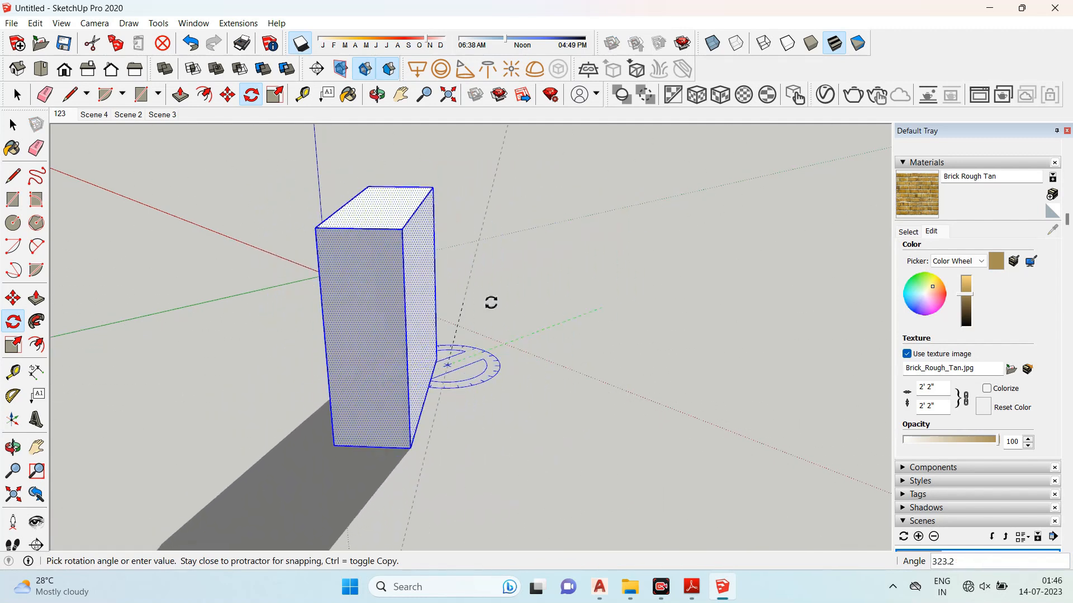
{"action": "key", "text": "ctrl"}
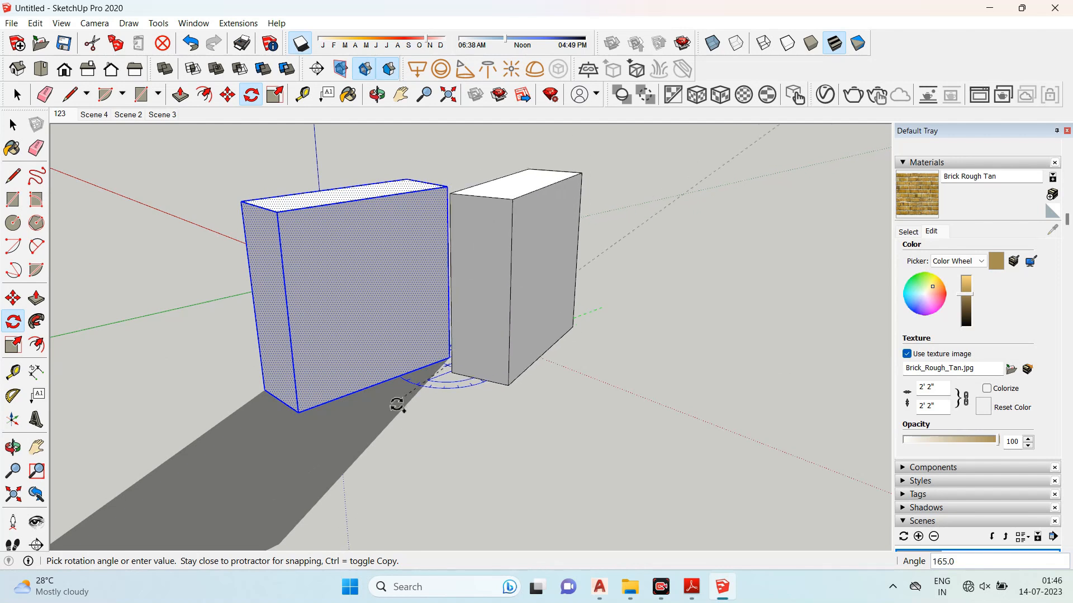
{"action": "key", "text": "Escape"}
- Rotate a copy of the block 180 degrees about its bottom corner so the two blocks sit end to end
{"action": "scroll", "coordinate": [338, 330], "scroll_direction": "down", "scroll_amount": 2}
{"action": "middle_click_drag", "start_coordinate": [379, 392], "coordinate": [536, 313]}
{"action": "scroll", "coordinate": [558, 310], "scroll_direction": "up", "scroll_amount": 3}
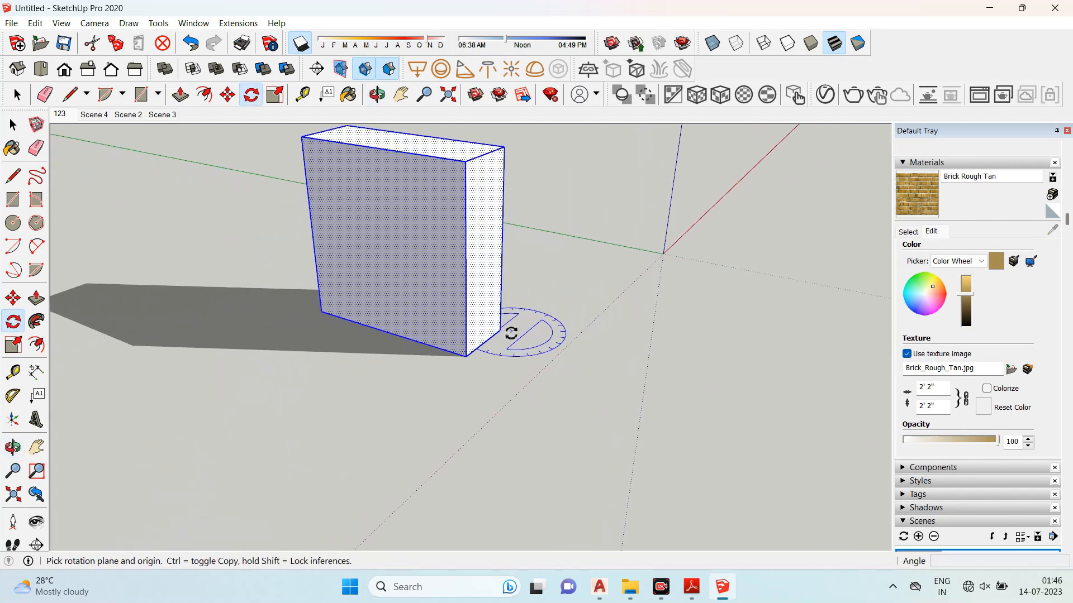
{"action": "scroll", "coordinate": [487, 350], "scroll_direction": "up", "scroll_amount": 3}
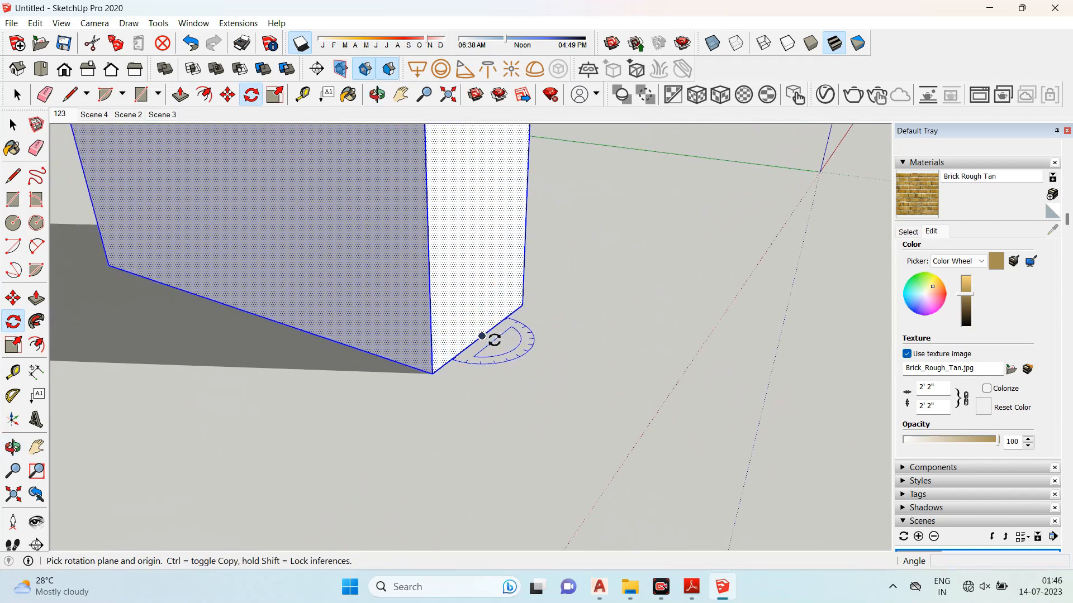
{"action": "left_click", "coordinate": [484, 337]}
{"action": "scroll", "coordinate": [492, 335], "scroll_direction": "down", "scroll_amount": 1}
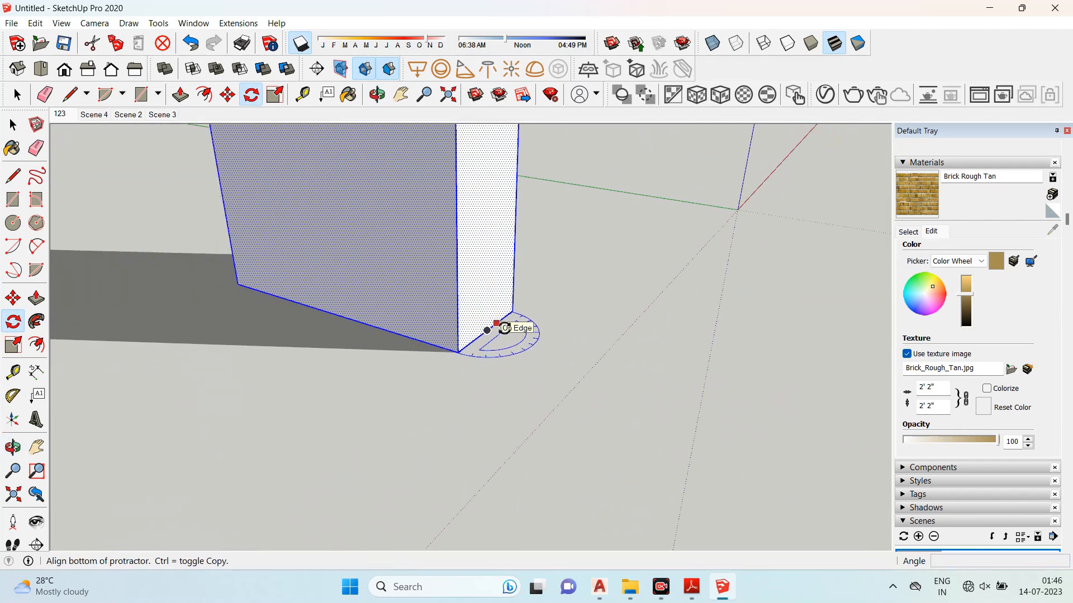
{"action": "left_click", "coordinate": [655, 383]}
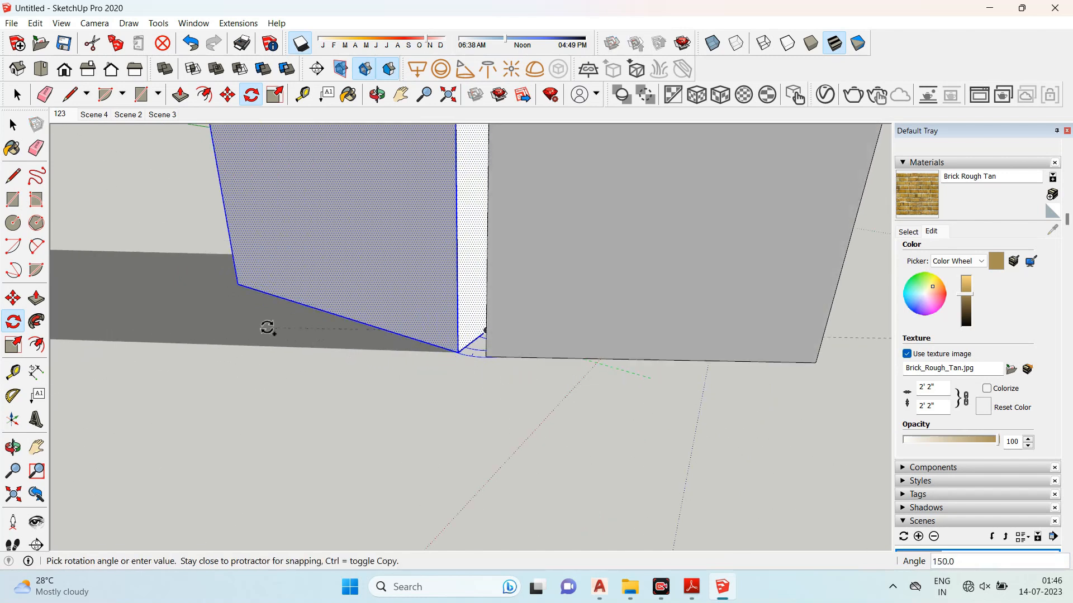
{"action": "left_click", "coordinate": [242, 280]}
{"action": "middle_click_drag", "start_coordinate": [242, 280], "coordinate": [491, 292]}
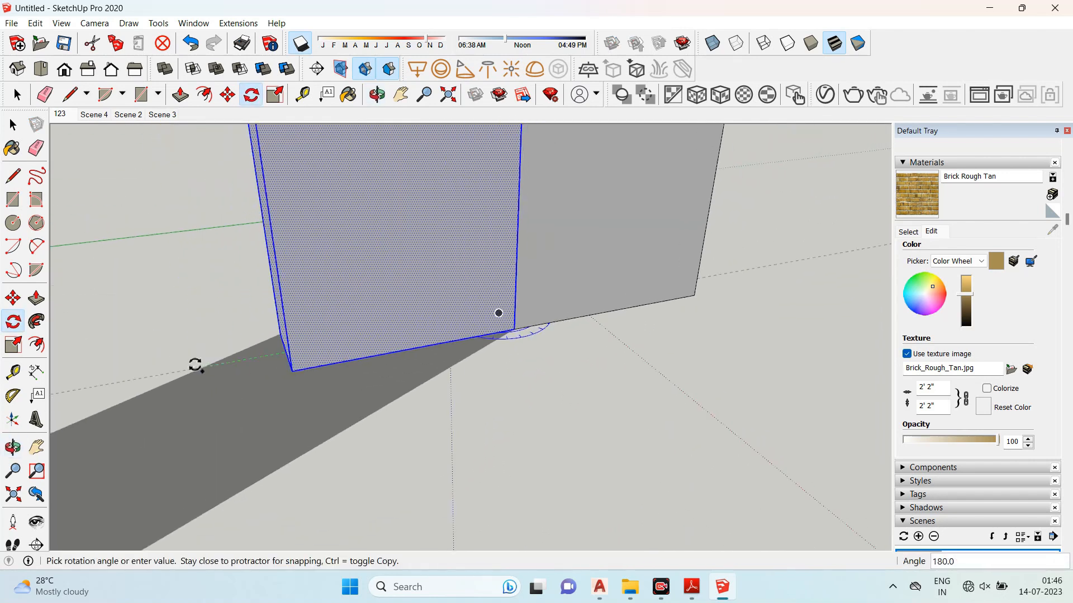
{"action": "left_click", "coordinate": [195, 365]}
{"action": "scroll", "coordinate": [434, 319], "scroll_direction": "down", "scroll_amount": 4}
{"action": "middle_click_drag", "start_coordinate": [732, 357], "coordinate": [790, 378]}
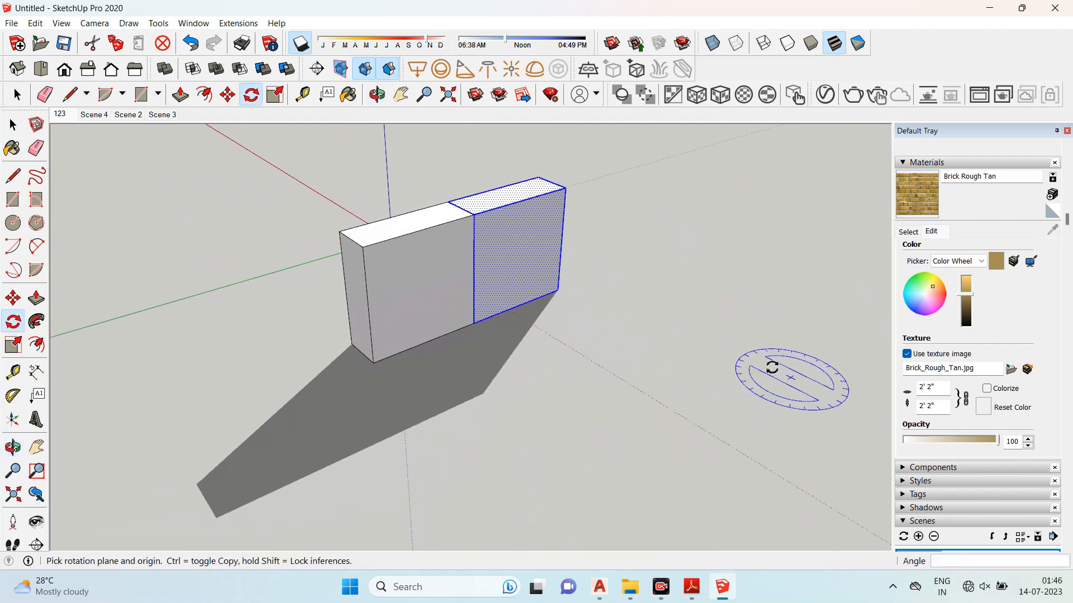
- Rotate a copy of the selected block about its bottom corner so it tips over flat onto the ground
{"action": "left_click", "coordinate": [14, 128]}
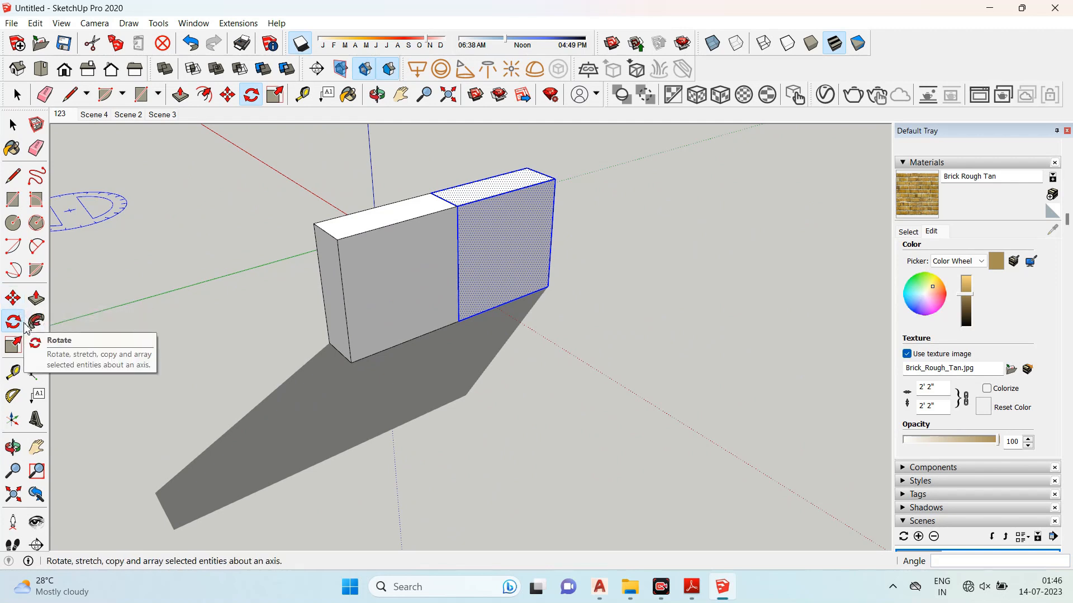
{"action": "scroll", "coordinate": [548, 285], "scroll_direction": "up", "scroll_amount": 2}
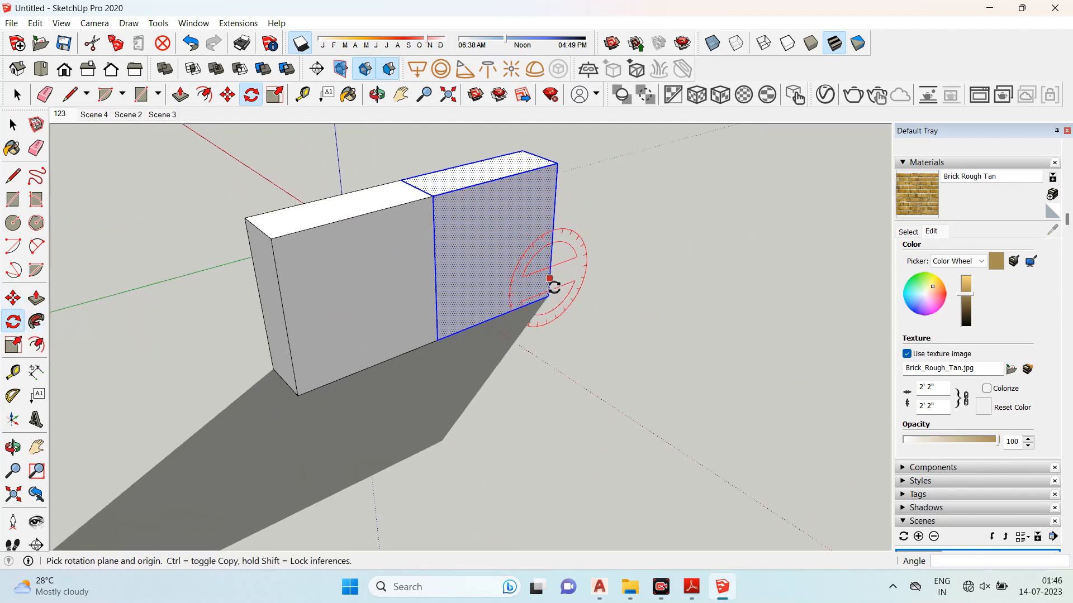
{"action": "left_click", "coordinate": [548, 297]}
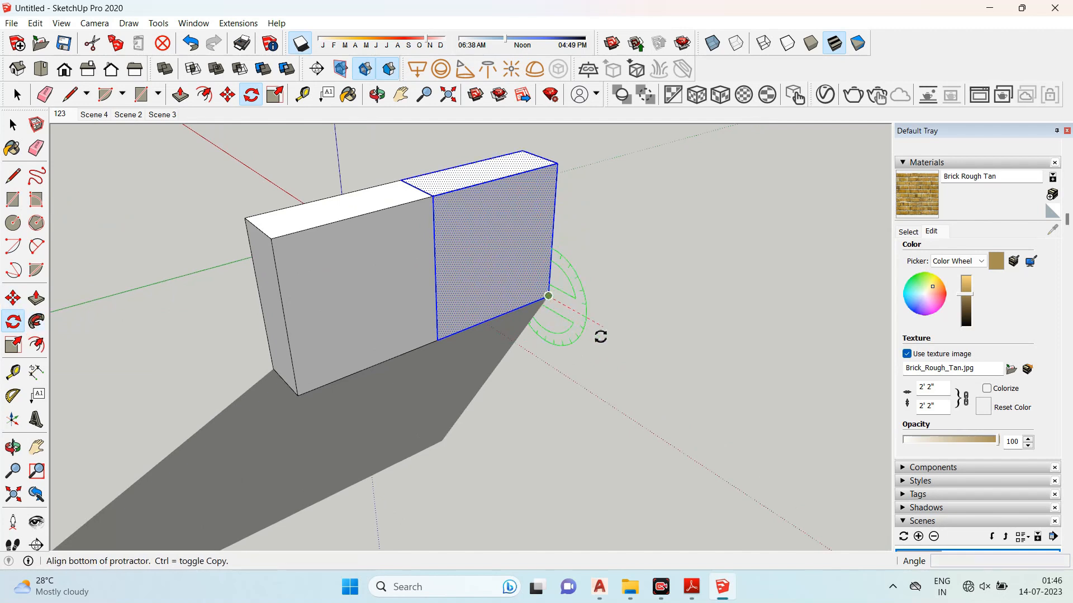
{"action": "left_click", "coordinate": [628, 345]}
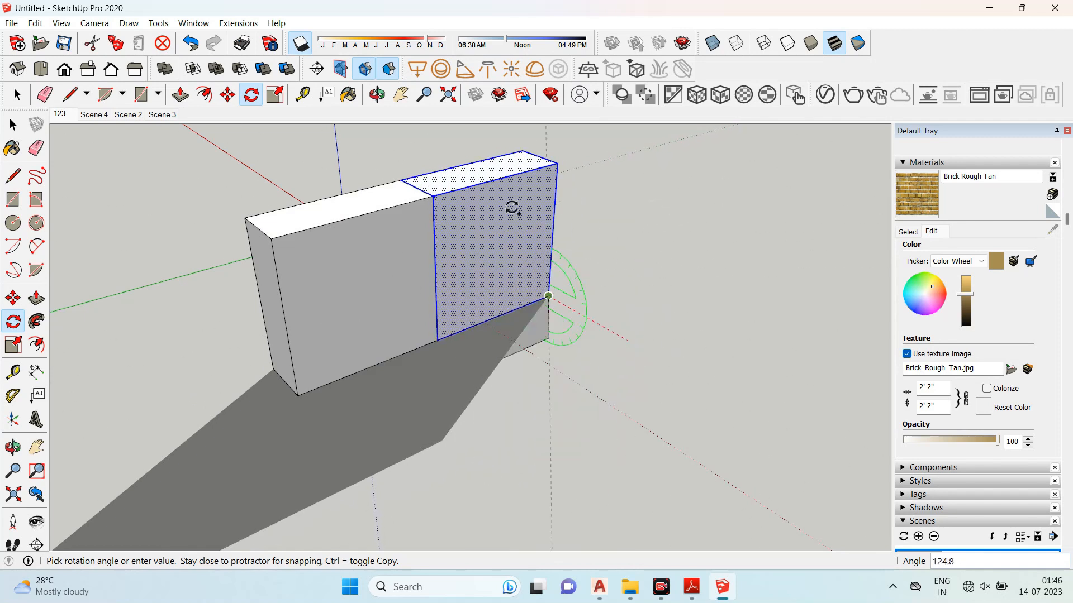
{"action": "left_click", "coordinate": [554, 332]}
{"action": "left_click", "coordinate": [8, 127]}
{"action": "left_click", "coordinate": [9, 129]}
{"action": "scroll", "coordinate": [469, 290], "scroll_direction": "down", "scroll_amount": 3}
{"action": "middle_click_drag", "start_coordinate": [479, 296], "coordinate": [500, 303]}
{"action": "scroll", "coordinate": [466, 279], "scroll_direction": "up", "scroll_amount": 1}
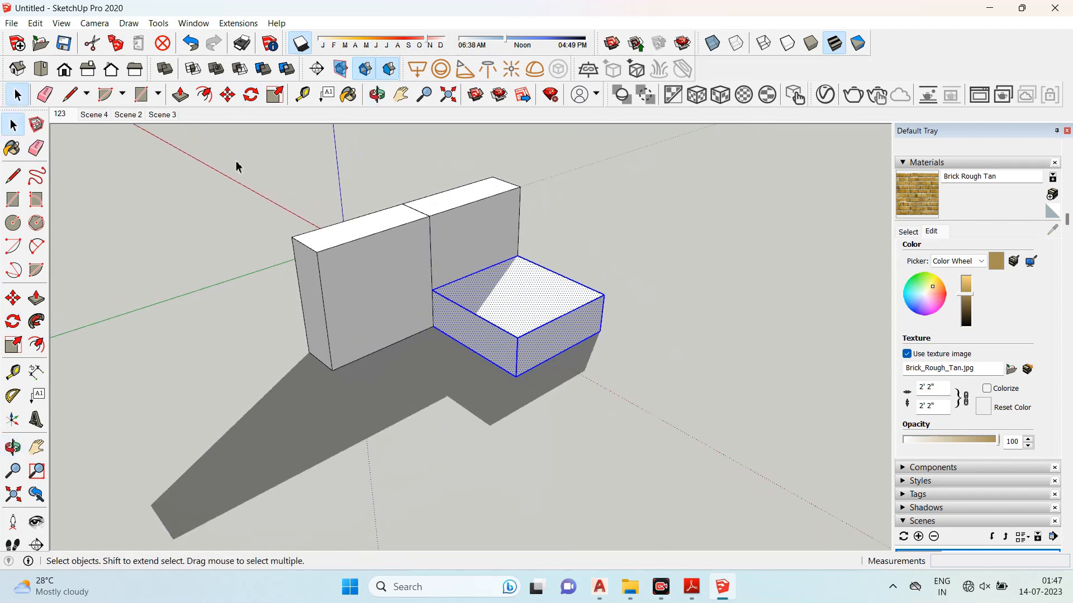
- Select all three blocks and delete them
{"action": "left_click_drag", "start_coordinate": [208, 153], "coordinate": [621, 420]}
{"action": "key", "text": "Delete"}
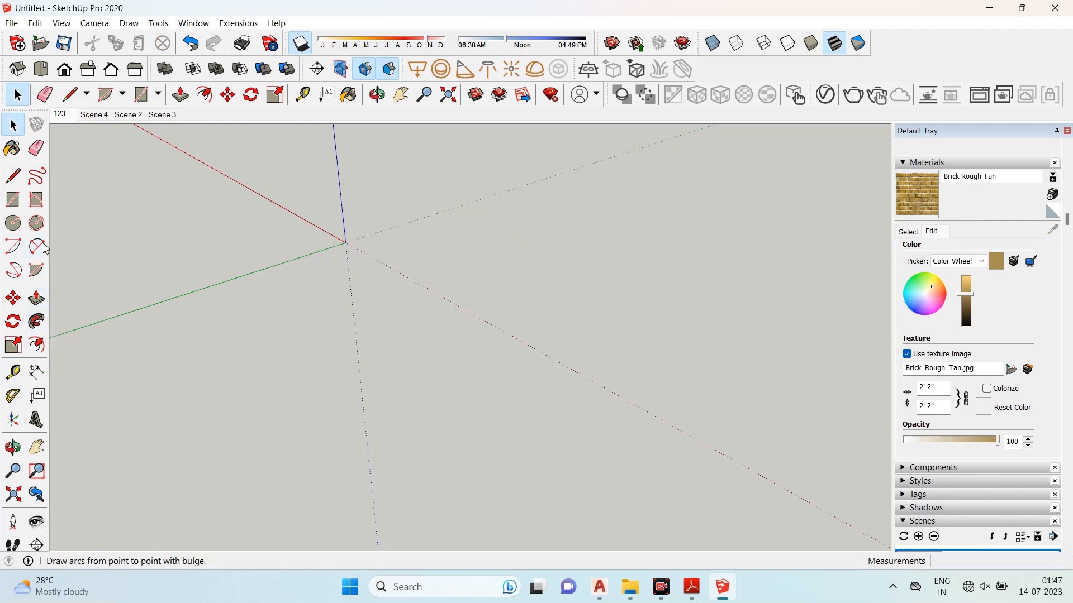
- Draw a two-segment line path with a bend on the ground plane using the Line tool
{"action": "left_click", "coordinate": [13, 177]}
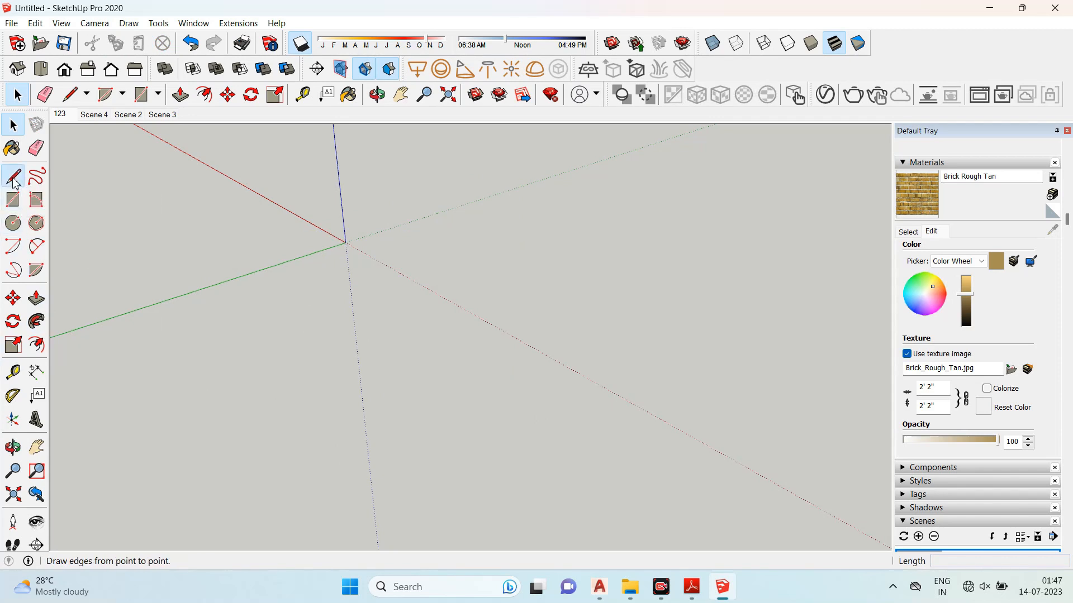
{"action": "left_click", "coordinate": [247, 316]}
{"action": "left_click", "coordinate": [479, 231]}
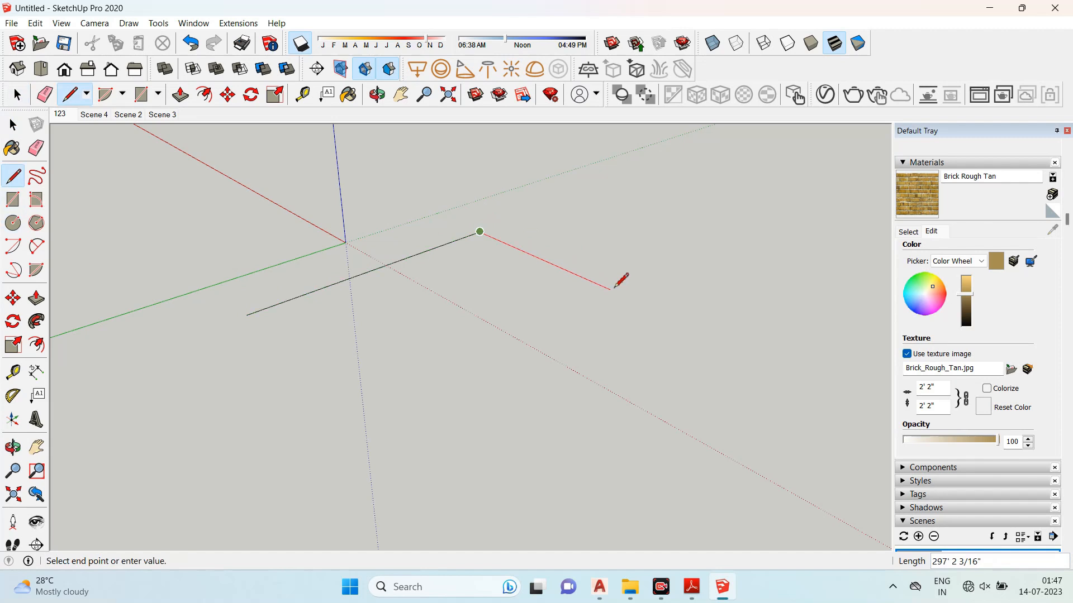
{"action": "left_click", "coordinate": [12, 124]}
{"action": "middle_click_drag", "start_coordinate": [215, 316], "coordinate": [479, 220]}
{"action": "scroll", "coordinate": [425, 283], "scroll_direction": "up", "scroll_amount": 3}
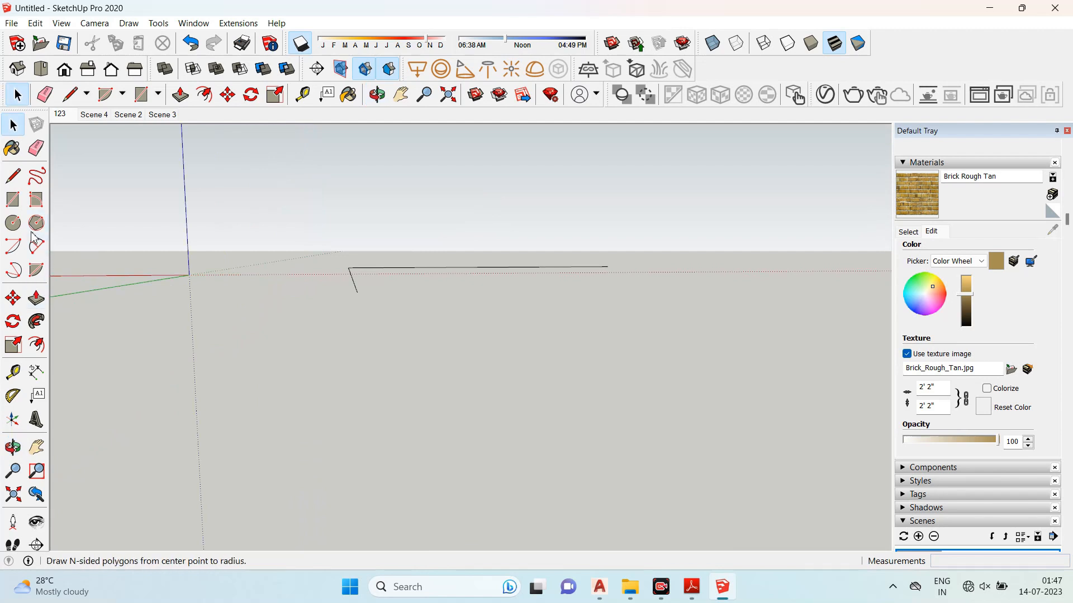
- Draw a circle at the end of the path, standing perpendicular to the line
{"action": "left_click", "coordinate": [13, 223]}
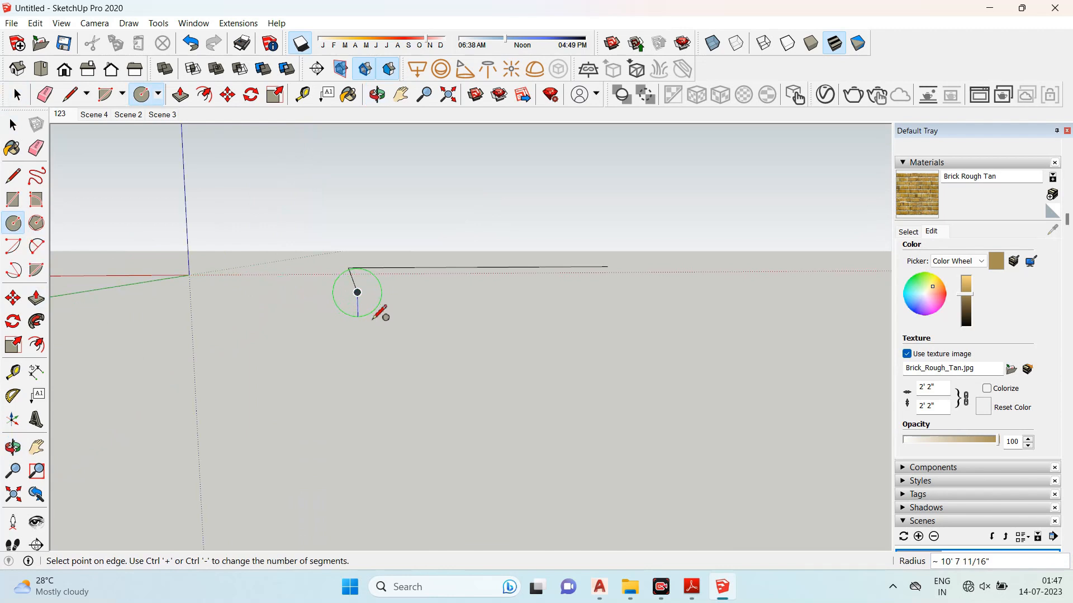
{"action": "middle_click_drag", "start_coordinate": [373, 318], "coordinate": [315, 352]}
{"action": "left_click", "coordinate": [216, 400]}
{"action": "middle_click_drag", "start_coordinate": [391, 306], "coordinate": [254, 418]}
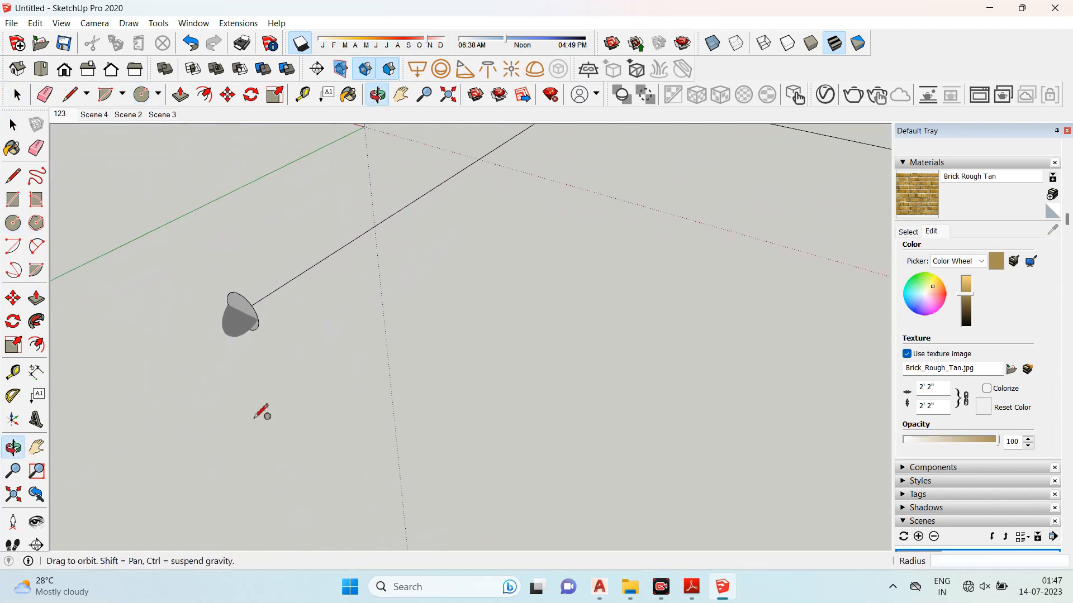
{"action": "scroll", "coordinate": [256, 391], "scroll_direction": "down", "scroll_amount": 3}
{"action": "scroll", "coordinate": [257, 313], "scroll_direction": "up", "scroll_amount": 2}
- Select the circle and sweep it along the bent path with Follow Me to form a pipe
{"action": "left_click", "coordinate": [13, 125]}
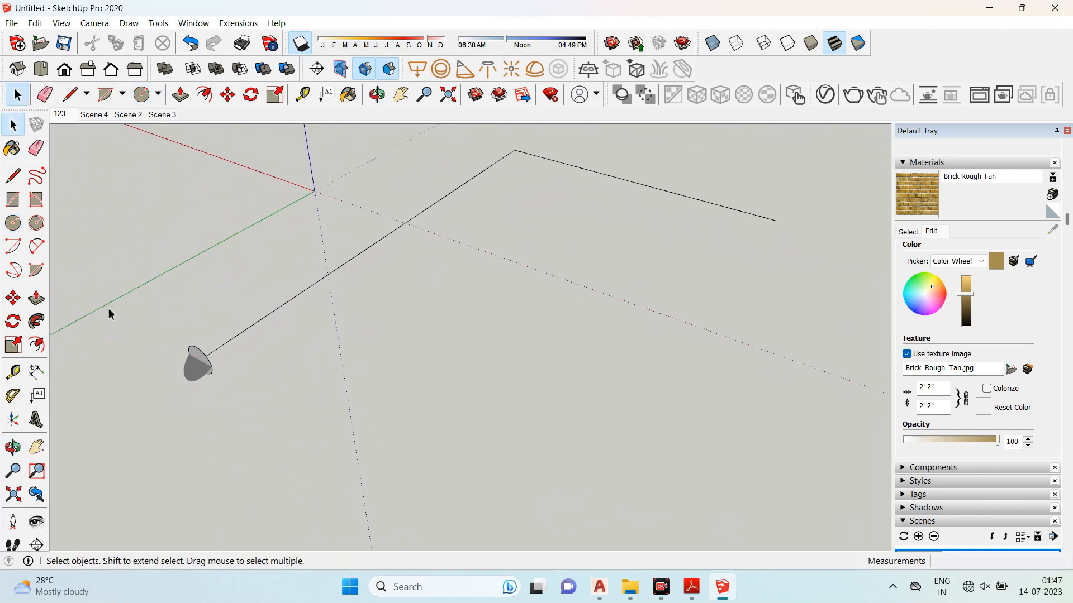
{"action": "left_click_drag", "start_coordinate": [109, 315], "coordinate": [266, 454]}
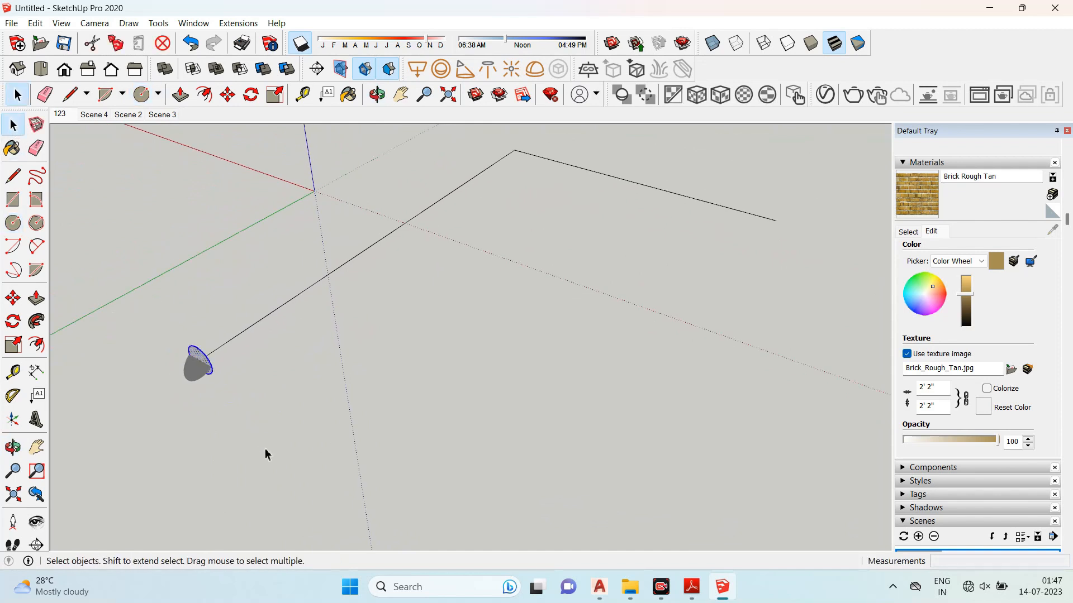
{"action": "left_click", "coordinate": [33, 327]}
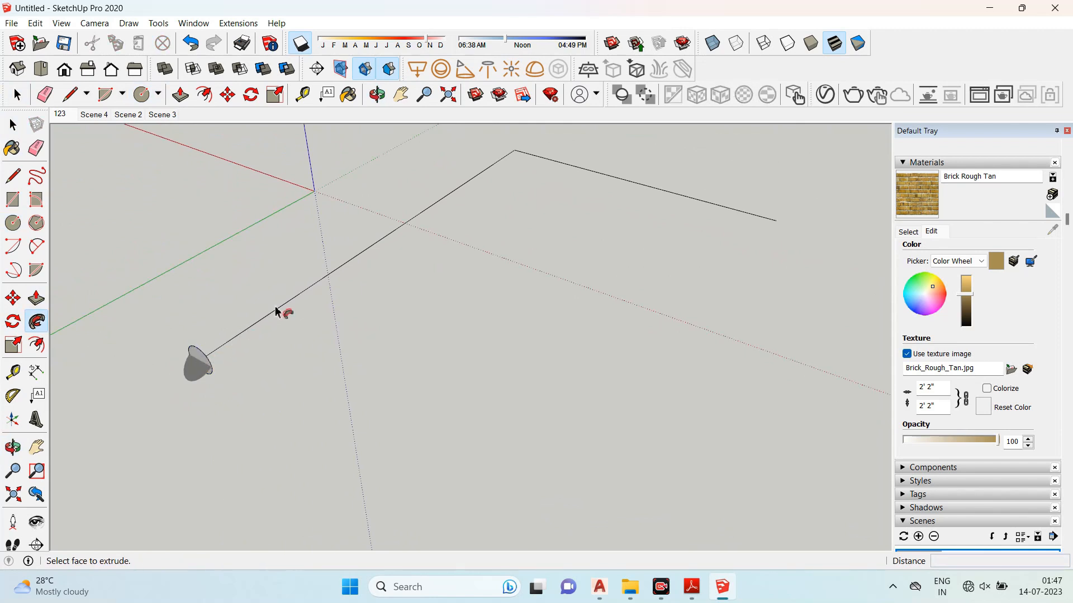
{"action": "left_click_drag", "start_coordinate": [191, 363], "coordinate": [778, 241]}
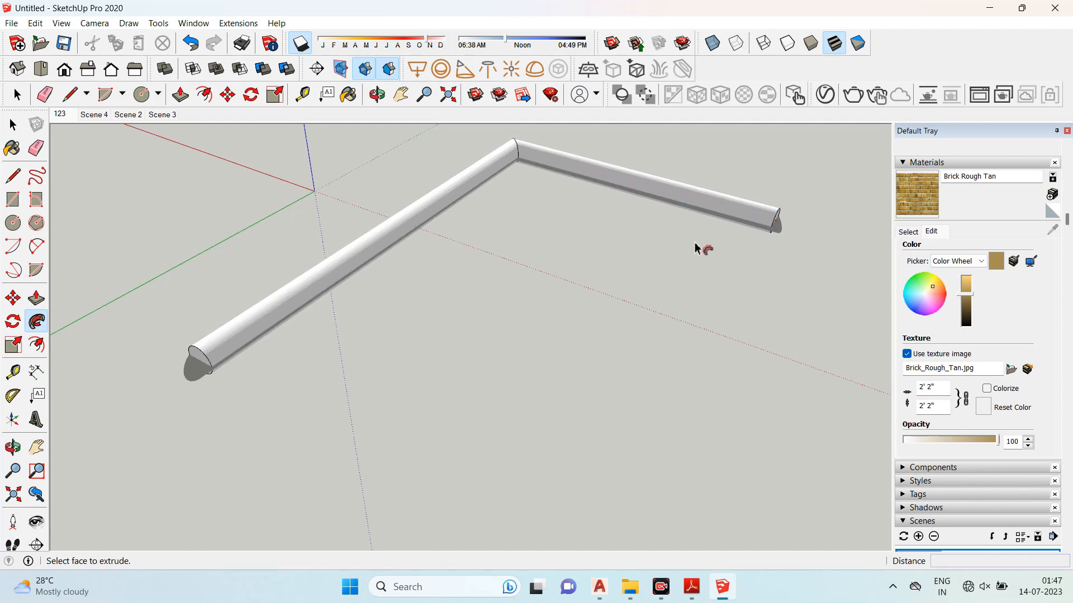
- Draw a three-segment U-shaped line path on the ground beside the pipe
{"action": "scroll", "coordinate": [406, 228], "scroll_direction": "down", "scroll_amount": 3}
{"action": "middle_click_drag", "start_coordinate": [472, 350], "coordinate": [386, 329]}
{"action": "left_click", "coordinate": [15, 180]}
{"action": "scroll", "coordinate": [265, 228], "scroll_direction": "down", "scroll_amount": 1}
{"action": "scroll", "coordinate": [448, 329], "scroll_direction": "up", "scroll_amount": 1}
{"action": "left_click_drag", "start_coordinate": [437, 337], "coordinate": [526, 275]}
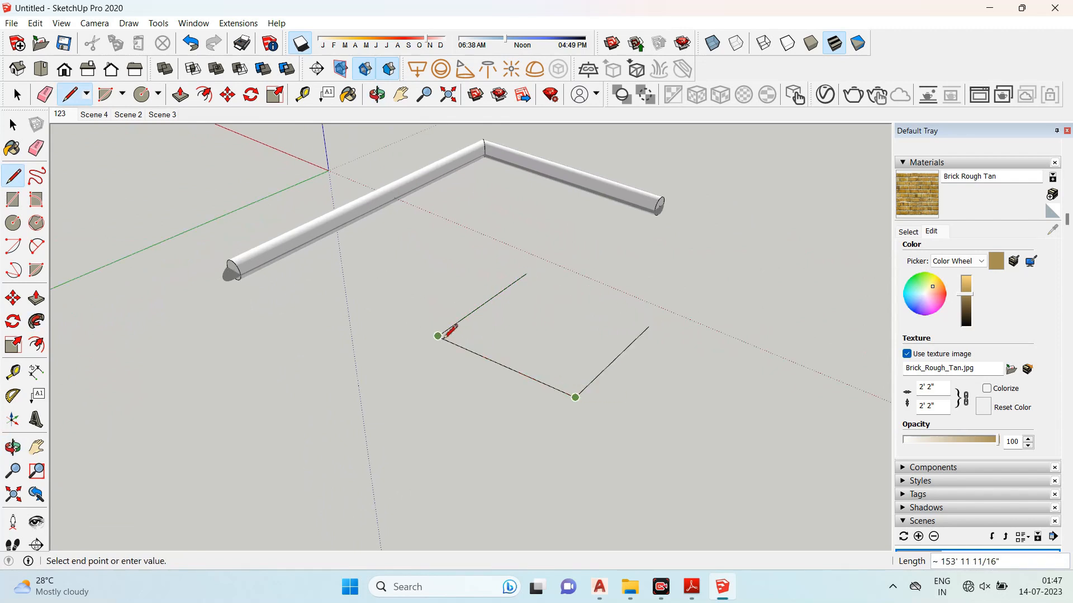
{"action": "middle_click_drag", "start_coordinate": [519, 348], "coordinate": [85, 192]}
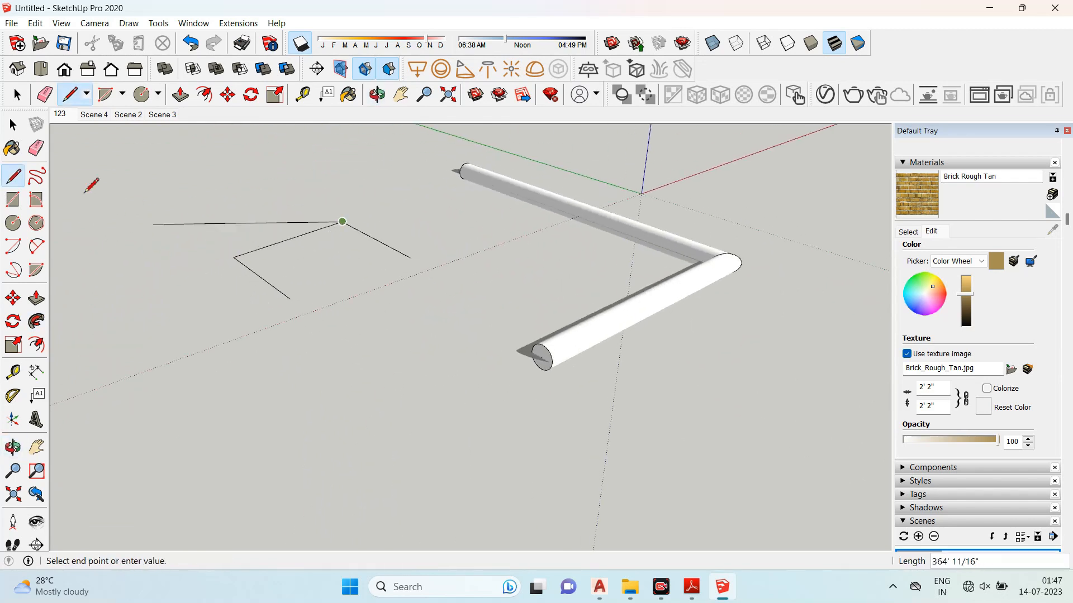
- Draw a small circle at one end of the U-shaped path, perpendicular to it
{"action": "left_click", "coordinate": [13, 223]}
{"action": "scroll", "coordinate": [262, 285], "scroll_direction": "up", "scroll_amount": 3}
{"action": "middle_click_drag", "start_coordinate": [275, 307], "coordinate": [181, 196]}
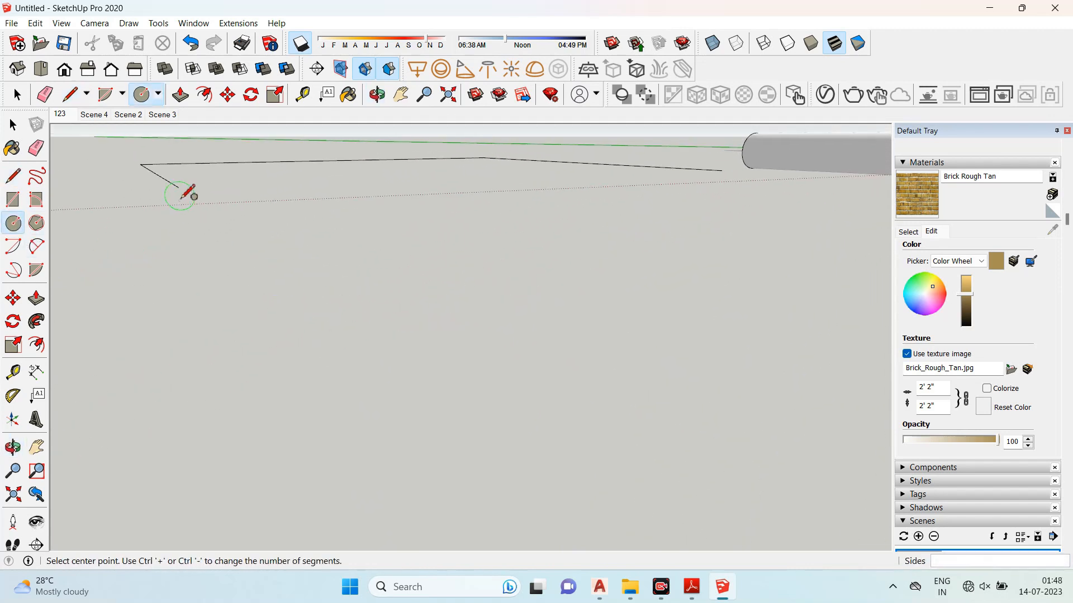
{"action": "left_click", "coordinate": [179, 187]}
{"action": "left_click", "coordinate": [211, 207]}
{"action": "middle_click_drag", "start_coordinate": [199, 232], "coordinate": [110, 175]}
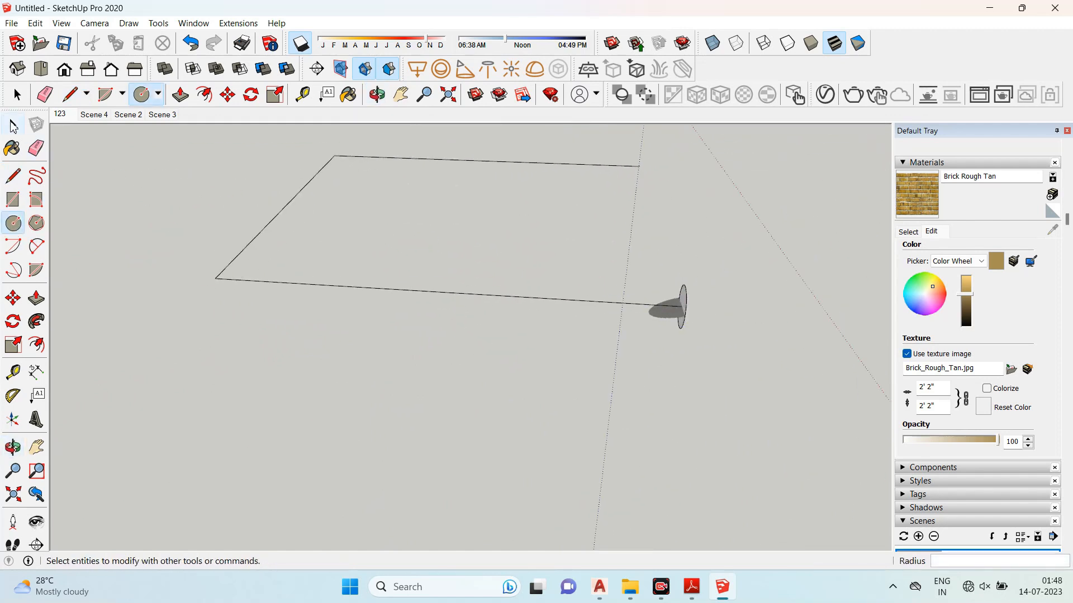
- Select the small circle and sweep it along the U-shaped path with Follow Me
{"action": "left_click", "coordinate": [14, 126]}
{"action": "left_click", "coordinate": [682, 306]}
{"action": "middle_click_drag", "start_coordinate": [736, 374], "coordinate": [696, 305]}
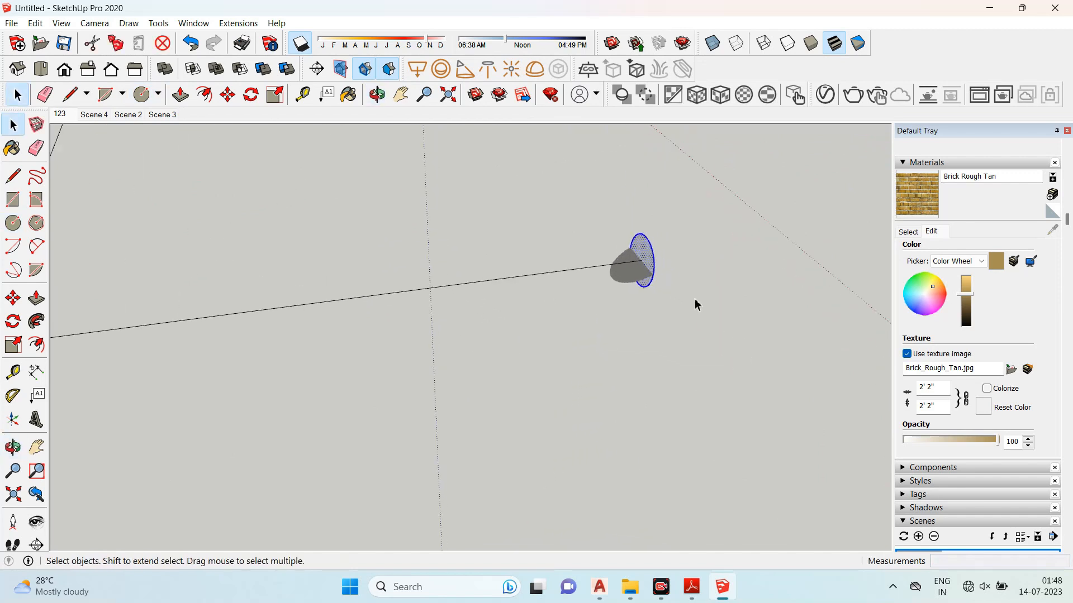
{"action": "left_click", "coordinate": [37, 322]}
{"action": "scroll", "coordinate": [660, 261], "scroll_direction": "down", "scroll_amount": 2}
{"action": "left_click_drag", "start_coordinate": [651, 261], "coordinate": [262, 158]}
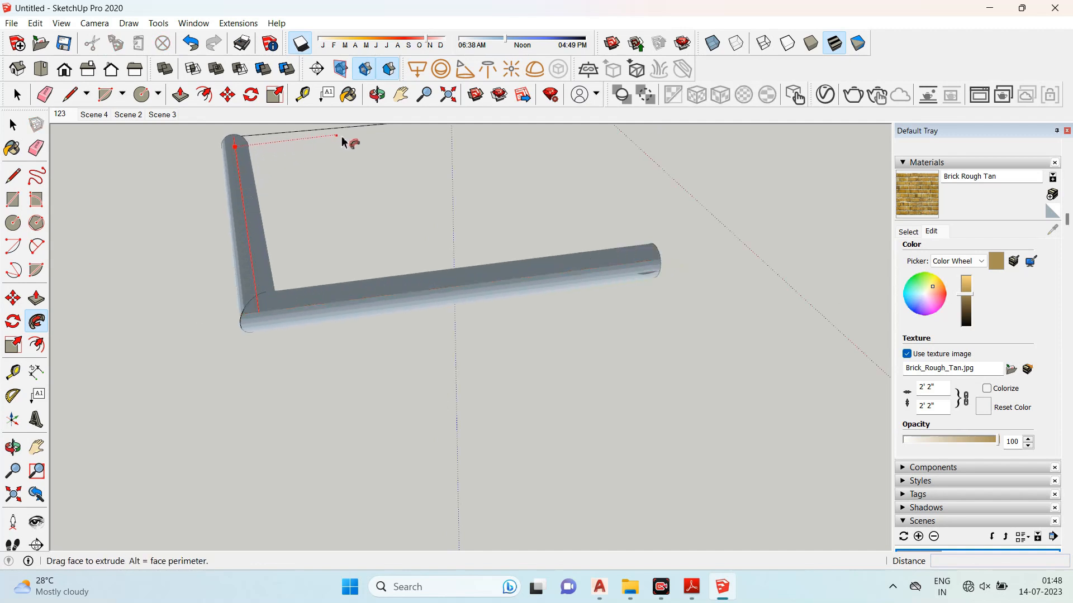
{"action": "left_click_drag", "start_coordinate": [342, 142], "coordinate": [456, 140]}
{"action": "left_click_drag", "start_coordinate": [541, 141], "coordinate": [568, 140]}
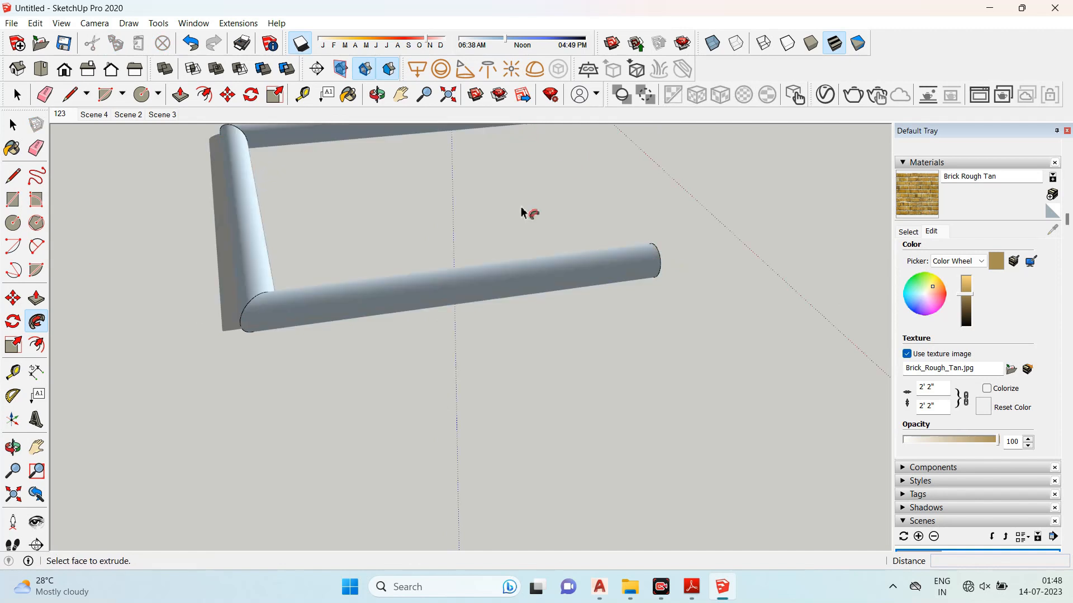
{"action": "scroll", "coordinate": [489, 268], "scroll_direction": "down", "scroll_amount": 3}
{"action": "middle_click_drag", "start_coordinate": [663, 280], "coordinate": [471, 290]}
{"action": "left_click", "coordinate": [37, 318]}
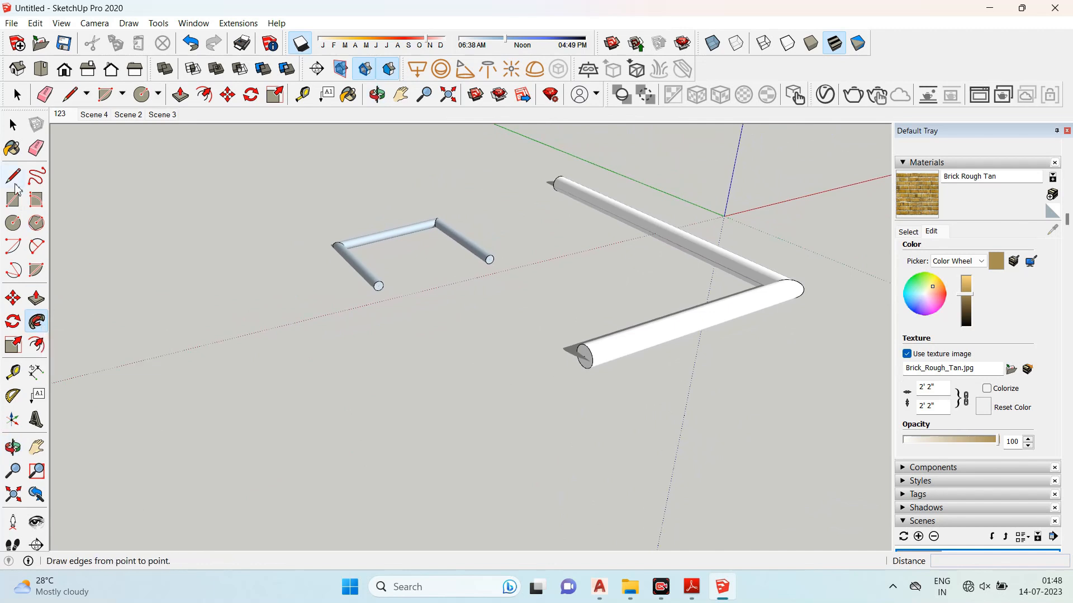
- Select both pipes and delete them
{"action": "left_click", "coordinate": [13, 125]}
{"action": "scroll", "coordinate": [401, 313], "scroll_direction": "down", "scroll_amount": 1}
{"action": "left_click_drag", "start_coordinate": [665, 409], "coordinate": [791, 477]}
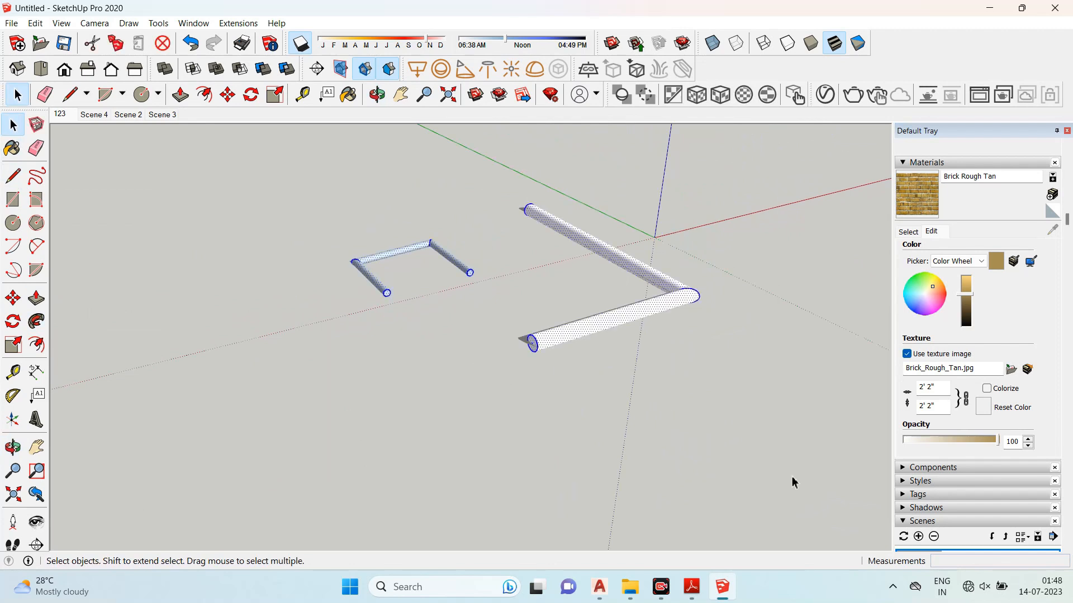
{"action": "key", "text": "Delete"}
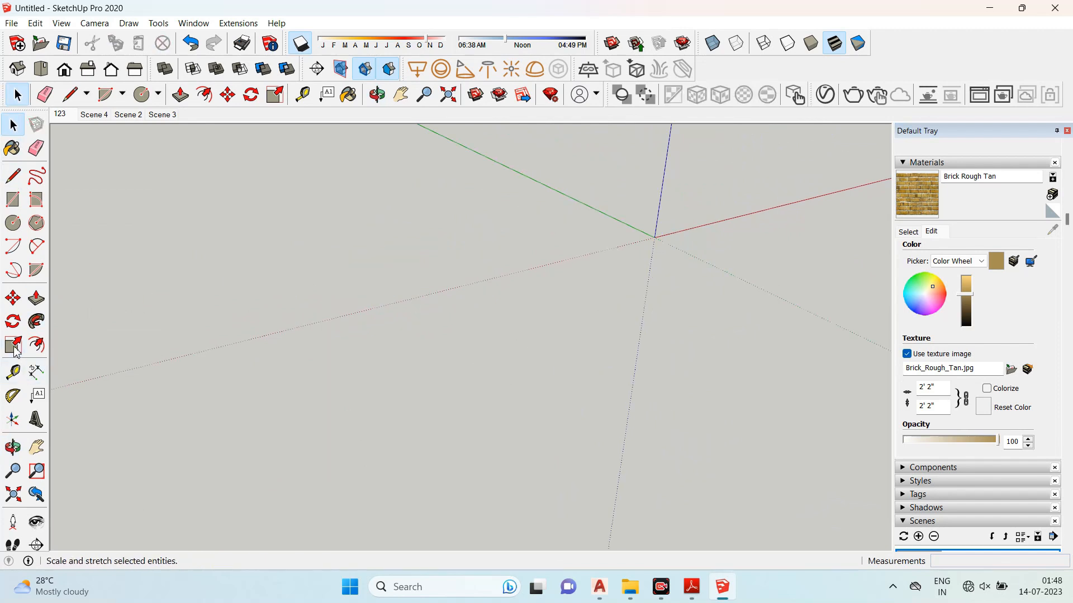
- Draw a rectangle on the ground plane
{"action": "left_click", "coordinate": [16, 204]}
{"action": "left_click", "coordinate": [450, 334]}
{"action": "left_click", "coordinate": [335, 478]}
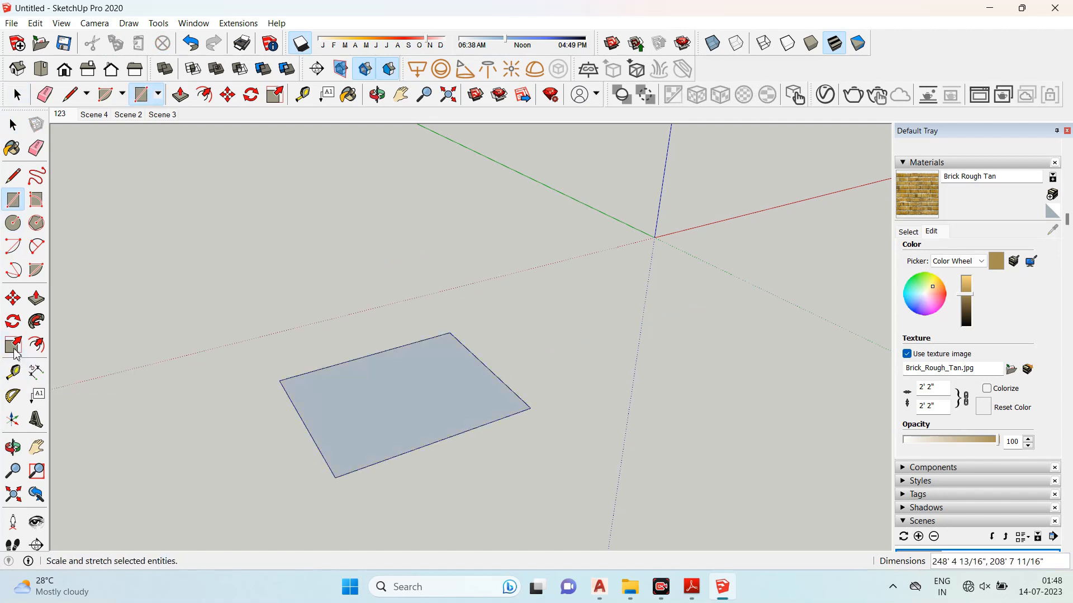
- Push/pull the rectangle upward into a box
{"action": "left_click", "coordinate": [14, 346]}
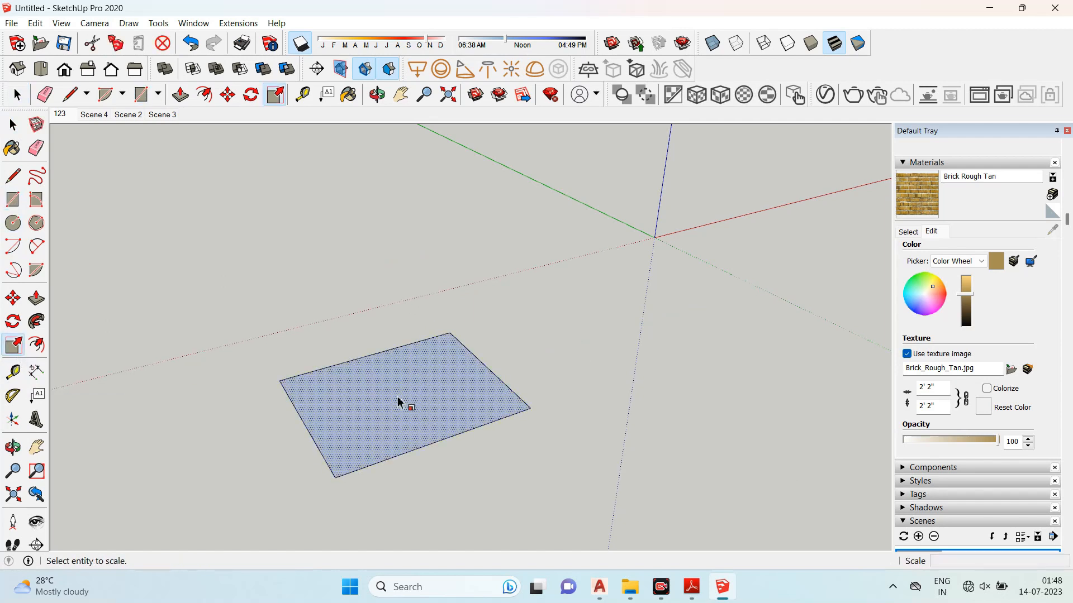
{"action": "left_click", "coordinate": [36, 298]}
{"action": "left_click_drag", "start_coordinate": [359, 414], "coordinate": [335, 282]}
{"action": "middle_click_drag", "start_coordinate": [336, 283], "coordinate": [479, 312]}
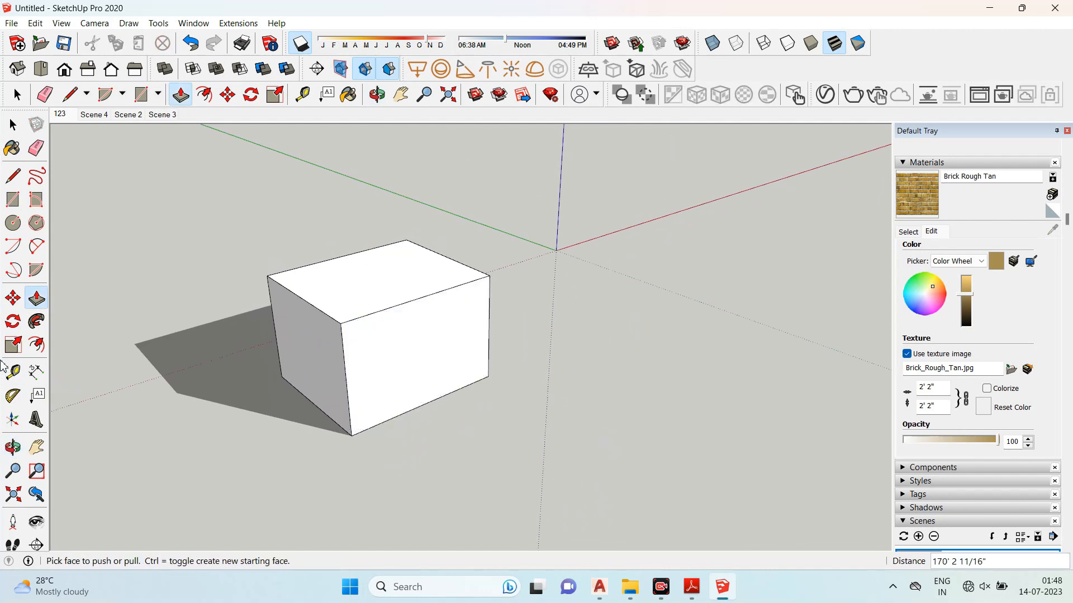
- Select the box and stretch it with the Scale tool's grips, scaling along green by 1.50
{"action": "left_click", "coordinate": [14, 347]}
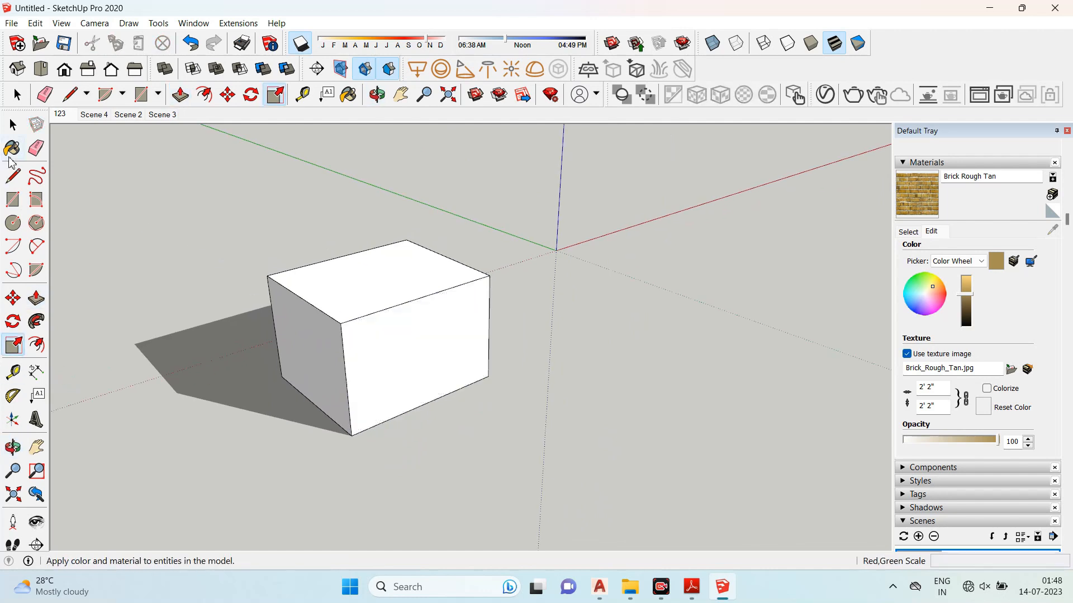
{"action": "left_click", "coordinate": [14, 130]}
{"action": "left_click_drag", "start_coordinate": [437, 404], "coordinate": [517, 476]}
{"action": "left_click", "coordinate": [14, 345]}
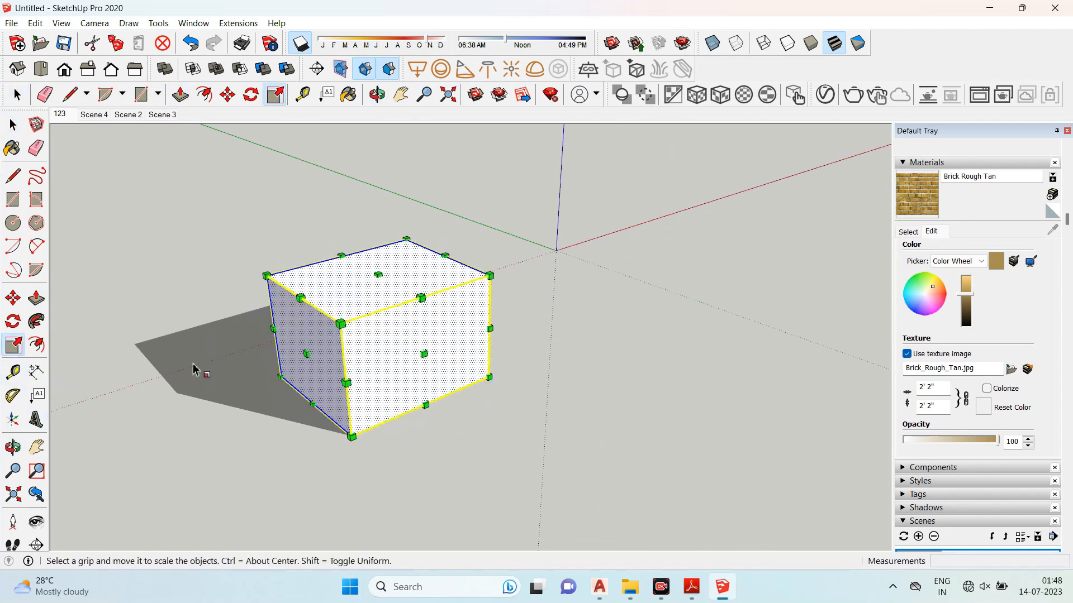
{"action": "left_click_drag", "start_coordinate": [428, 357], "coordinate": [445, 423]}
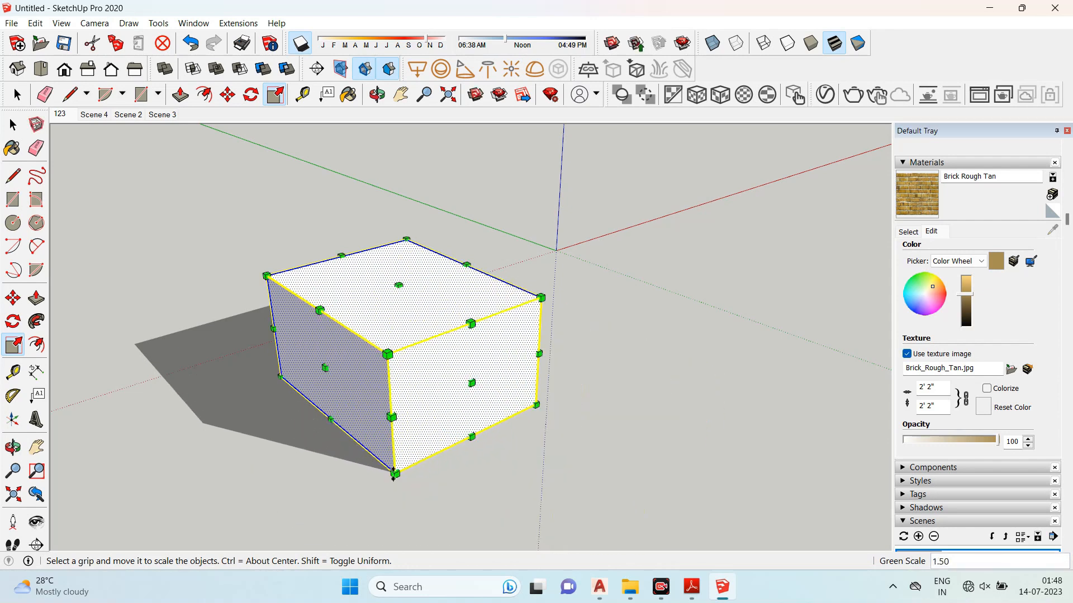
{"action": "left_click_drag", "start_coordinate": [395, 473], "coordinate": [426, 440]}
{"action": "left_click_drag", "start_coordinate": [537, 407], "coordinate": [452, 382]}
- Scale the box taller and thinner with the Scale tool, turning it into a wall-shaped slab
{"action": "middle_click_drag", "start_coordinate": [208, 258], "coordinate": [366, 323]}
{"action": "left_click_drag", "start_coordinate": [363, 324], "coordinate": [354, 223]}
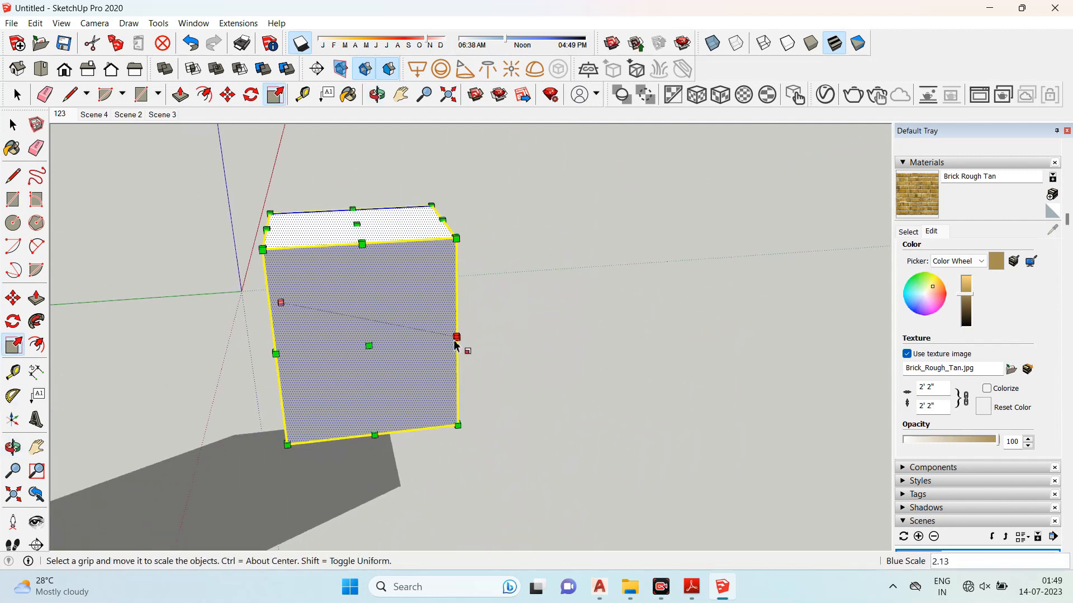
{"action": "left_click_drag", "start_coordinate": [459, 341], "coordinate": [552, 340]}
{"action": "left_click_drag", "start_coordinate": [276, 354], "coordinate": [135, 350]}
{"action": "scroll", "coordinate": [548, 333], "scroll_direction": "down", "scroll_amount": 3}
{"action": "middle_click_drag", "start_coordinate": [548, 333], "coordinate": [52, 341]}
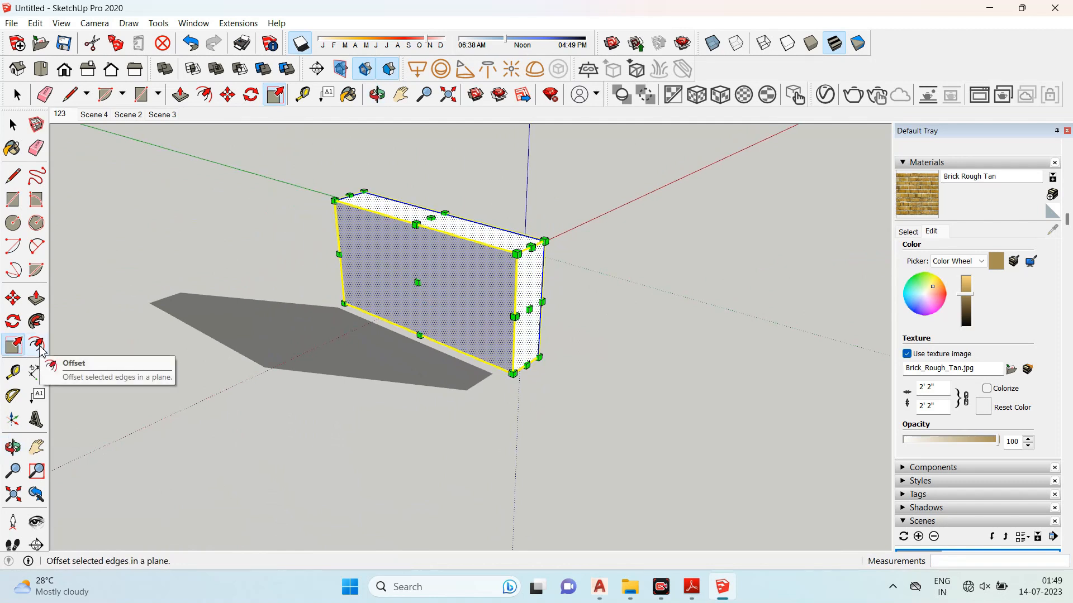
{"action": "middle_click_drag", "start_coordinate": [187, 246], "coordinate": [479, 308]}
{"action": "scroll", "coordinate": [479, 308], "scroll_direction": "up", "scroll_amount": 2}
{"action": "middle_click_drag", "start_coordinate": [371, 323], "coordinate": [417, 308]}
{"action": "scroll", "coordinate": [360, 287], "scroll_direction": "down", "scroll_amount": 5}
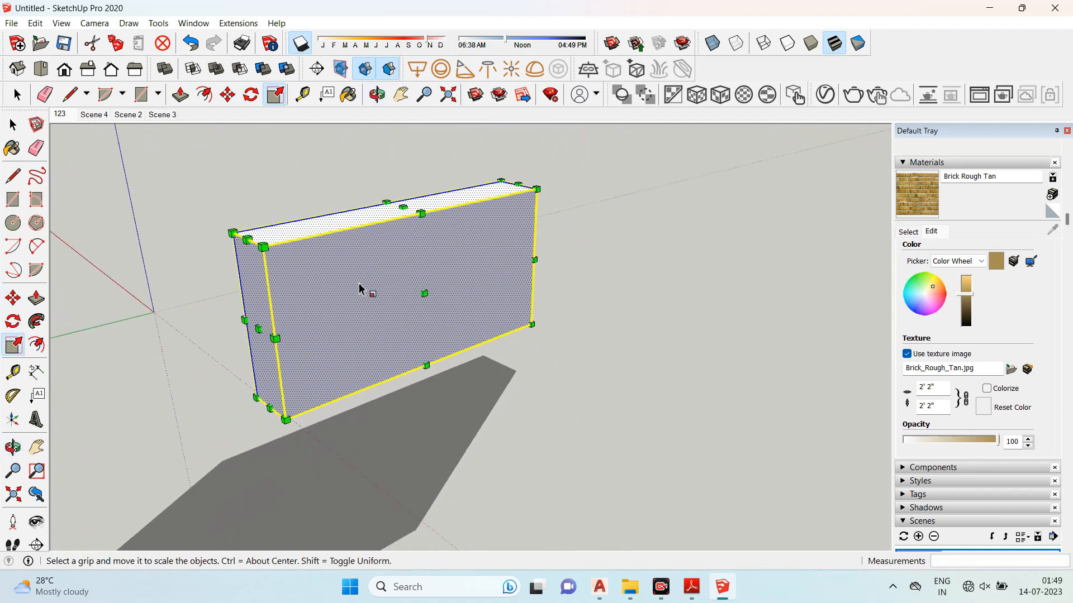
{"action": "scroll", "coordinate": [357, 286], "scroll_direction": "up", "scroll_amount": 1}
- Select the slab's front face and offset its edges inward with the Offset tool
{"action": "left_click", "coordinate": [13, 126]}
{"action": "left_click", "coordinate": [199, 168]}
{"action": "scroll", "coordinate": [455, 299], "scroll_direction": "up", "scroll_amount": 4}
{"action": "left_click", "coordinate": [384, 260]}
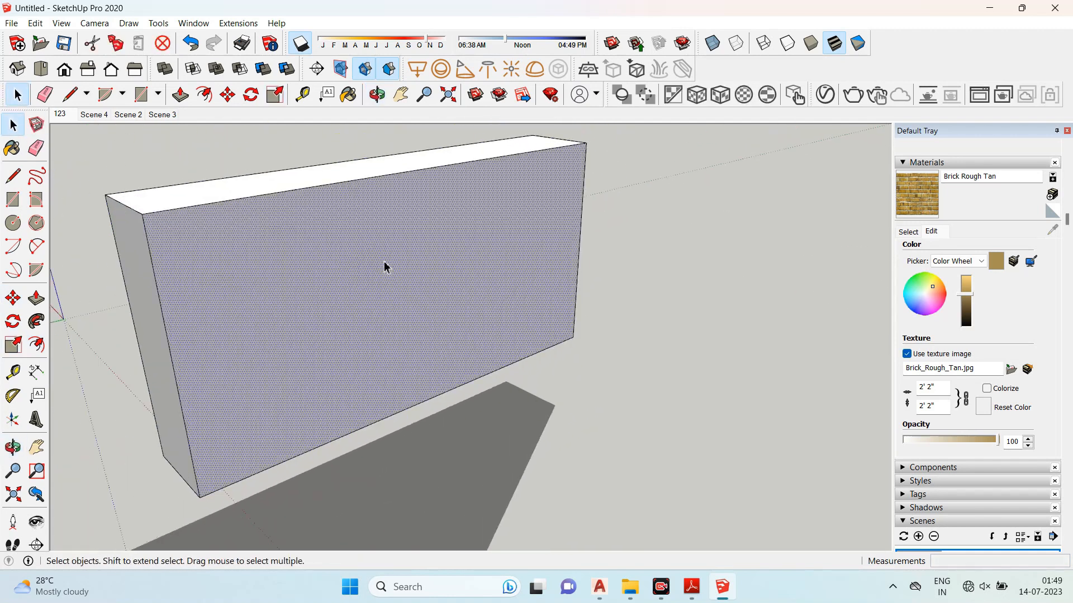
{"action": "scroll", "coordinate": [382, 280], "scroll_direction": "down", "scroll_amount": 2}
{"action": "scroll", "coordinate": [335, 287], "scroll_direction": "up", "scroll_amount": 2}
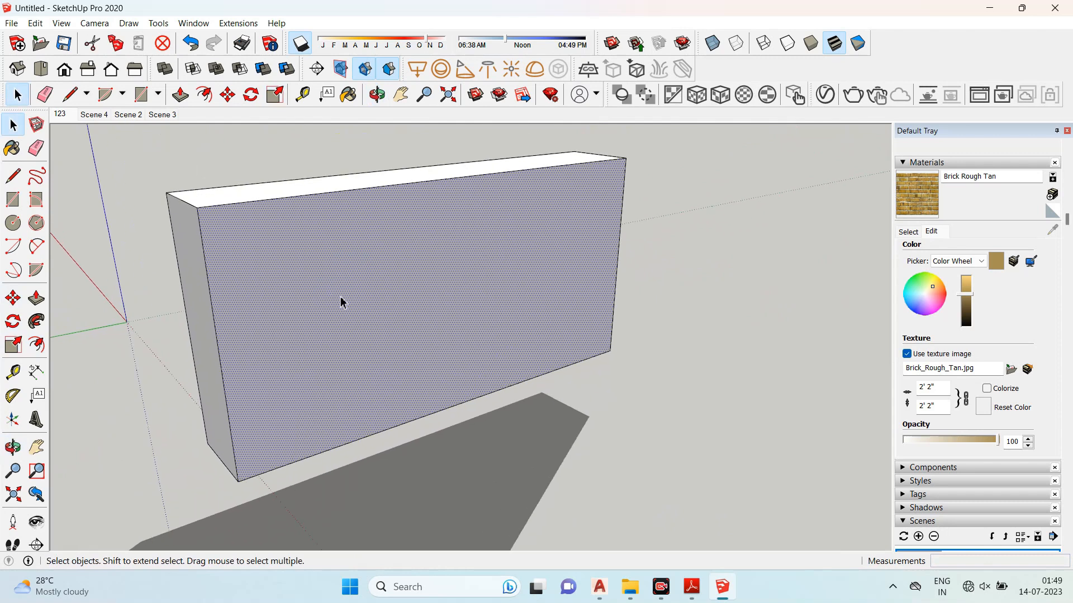
{"action": "left_click", "coordinate": [36, 344]}
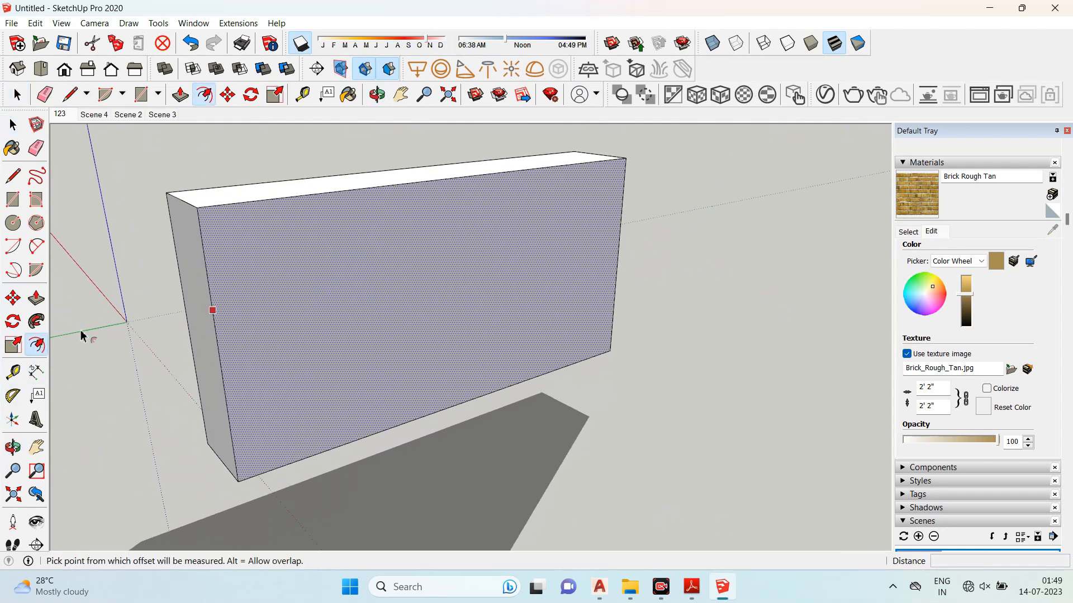
{"action": "left_click", "coordinate": [209, 290]}
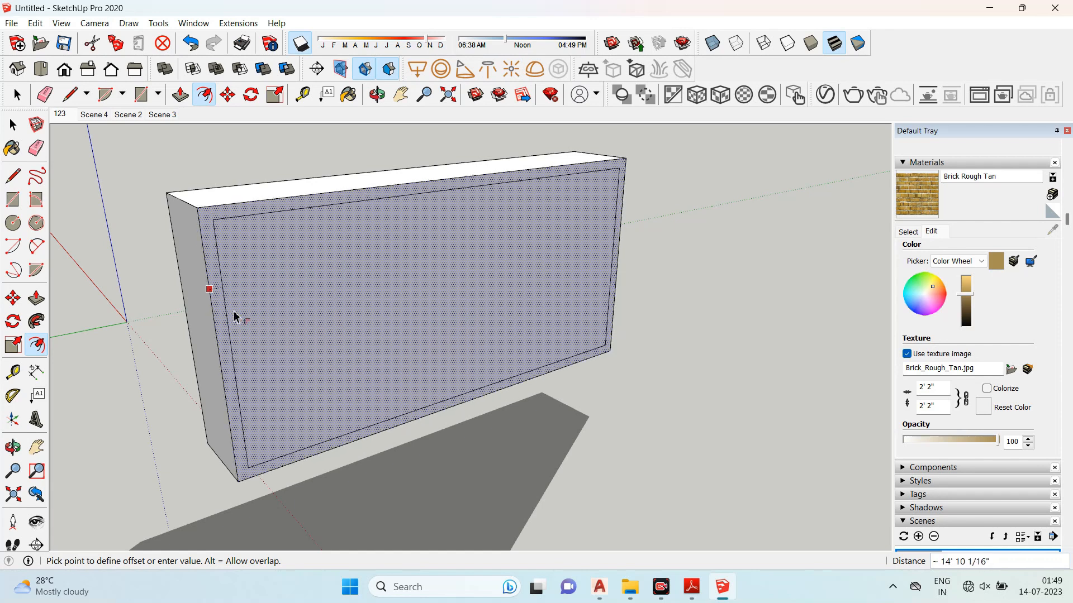
{"action": "left_click", "coordinate": [247, 336]}
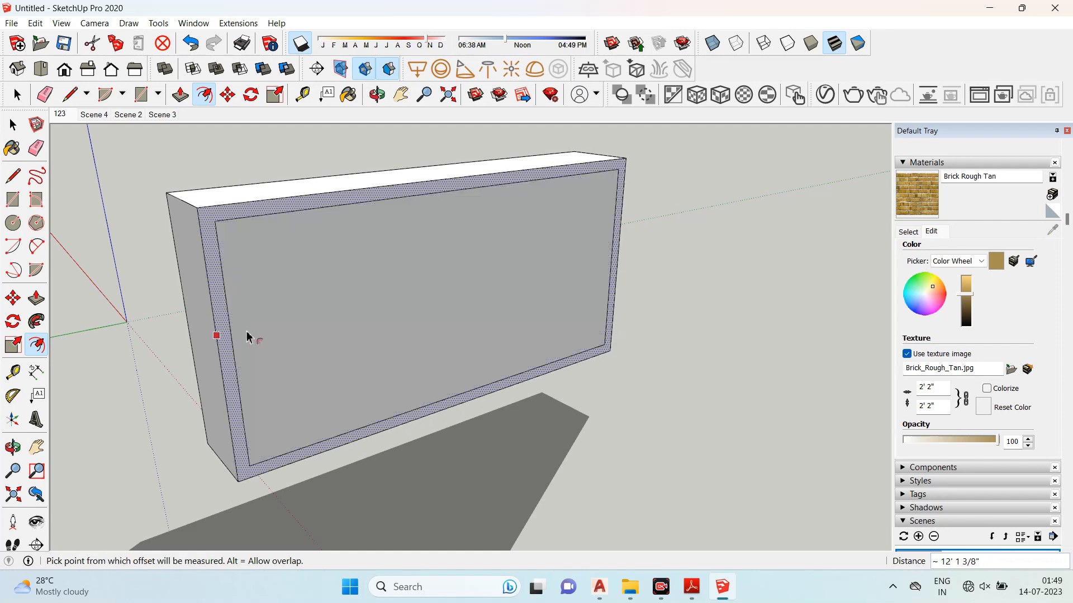
{"action": "key", "text": "space"}
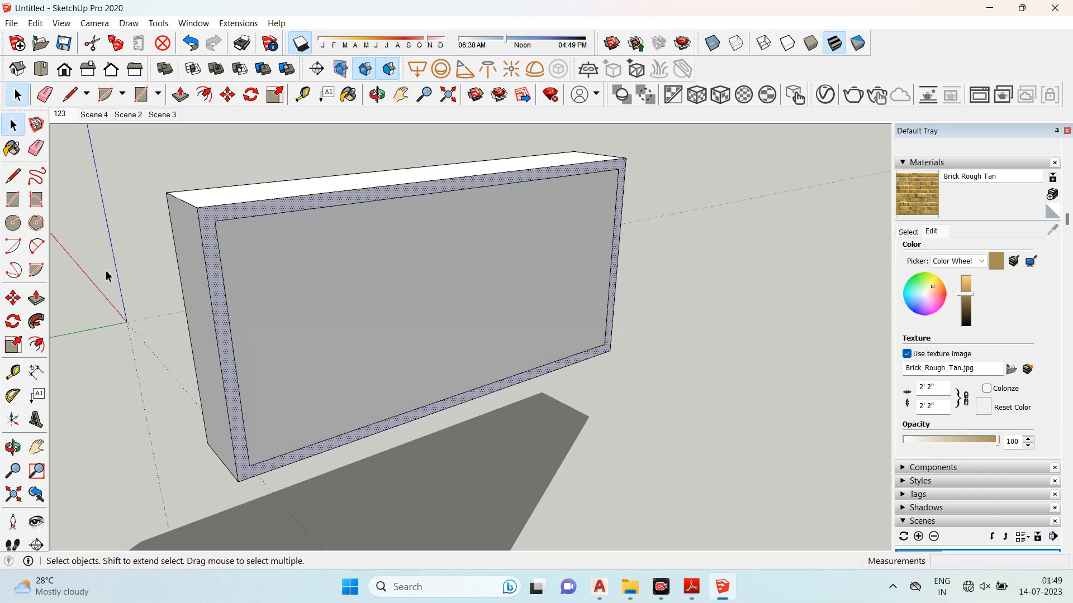
- Offset the inner face's edges inward again to make a second, smaller rectangle
{"action": "left_click", "coordinate": [311, 273]}
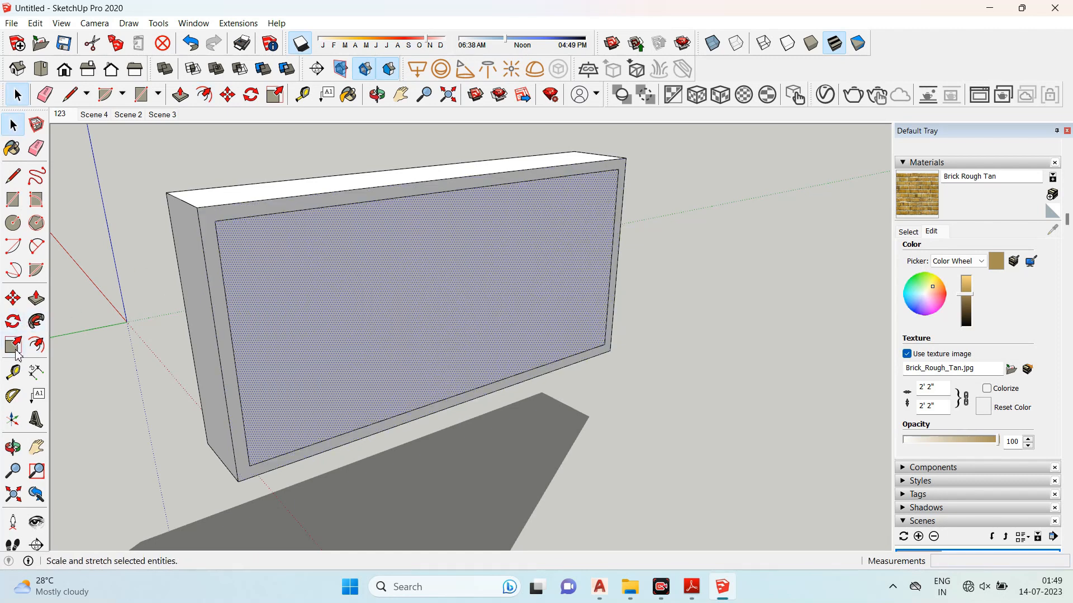
{"action": "left_click", "coordinate": [37, 345]}
{"action": "left_click", "coordinate": [229, 319]}
{"action": "left_click", "coordinate": [266, 321]}
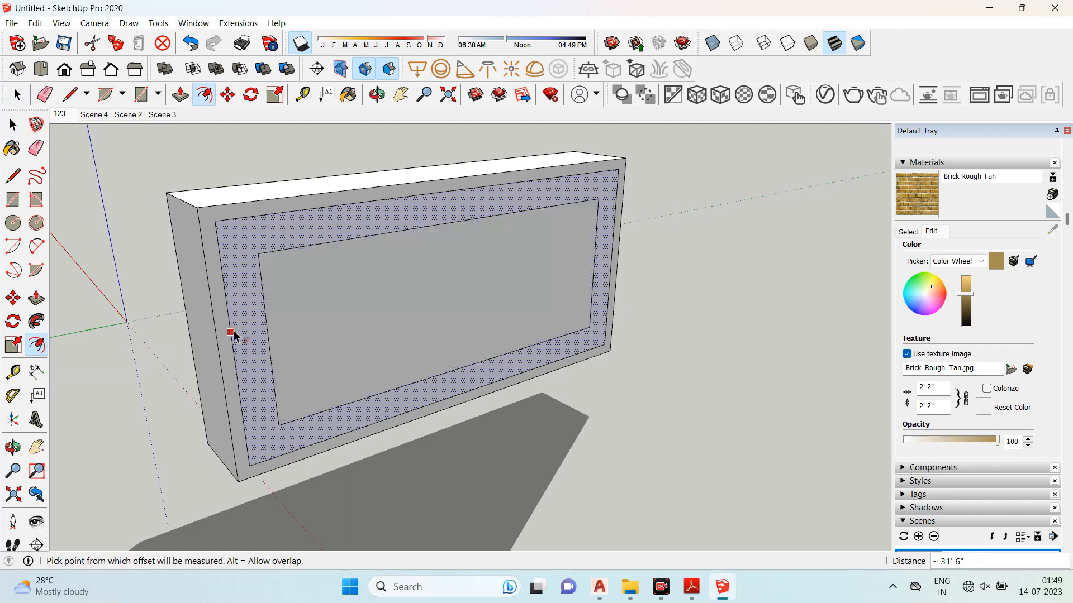
{"action": "key", "text": "space"}
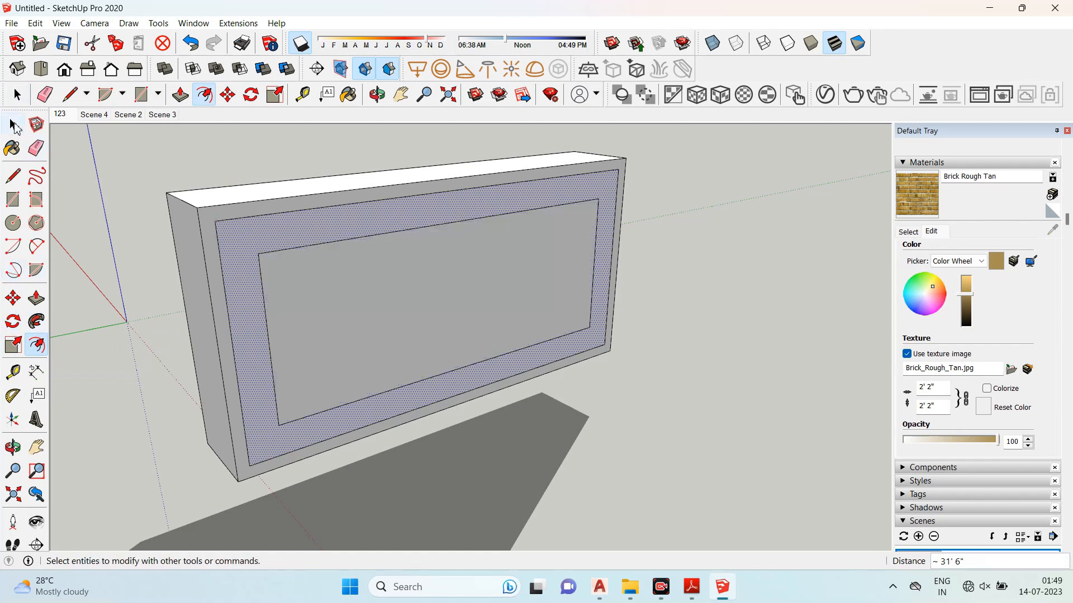
{"action": "left_click", "coordinate": [114, 166]}
{"action": "left_click", "coordinate": [221, 219]}
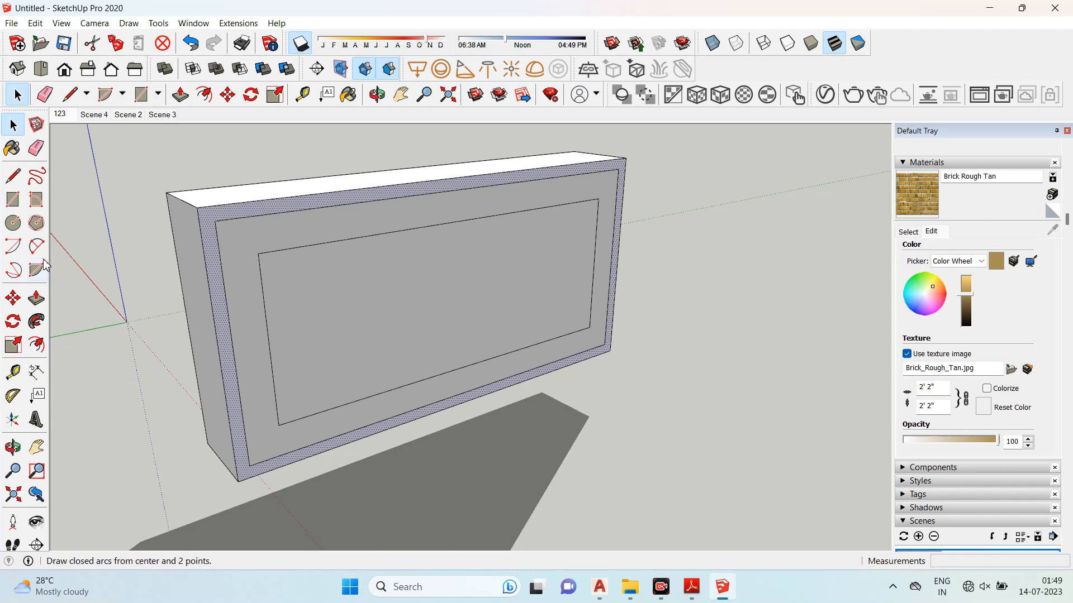
- Push/pull the offset border and inner panel outward to different depths, forming stepped layers
{"action": "left_click", "coordinate": [36, 299]}
{"action": "left_click", "coordinate": [242, 218]}
{"action": "left_click", "coordinate": [261, 233]}
{"action": "left_click", "coordinate": [272, 243]}
{"action": "left_click", "coordinate": [307, 275]}
{"action": "left_click", "coordinate": [343, 291]}
{"action": "left_click", "coordinate": [408, 336]}
{"action": "mouse_move", "coordinate": [693, 314]}
{"action": "middle_mouse_down"}
{"action": "mouse_move", "coordinate": [419, 294]}
{"action": "mouse_move", "coordinate": [199, 307]}
{"action": "mouse_move", "coordinate": [730, 306]}
{"action": "middle_mouse_up"}
{"action": "scroll", "coordinate": [278, 269], "scroll_direction": "down", "scroll_amount": 2}
- Select the whole stepped slab and delete it
{"action": "left_click", "coordinate": [13, 124]}
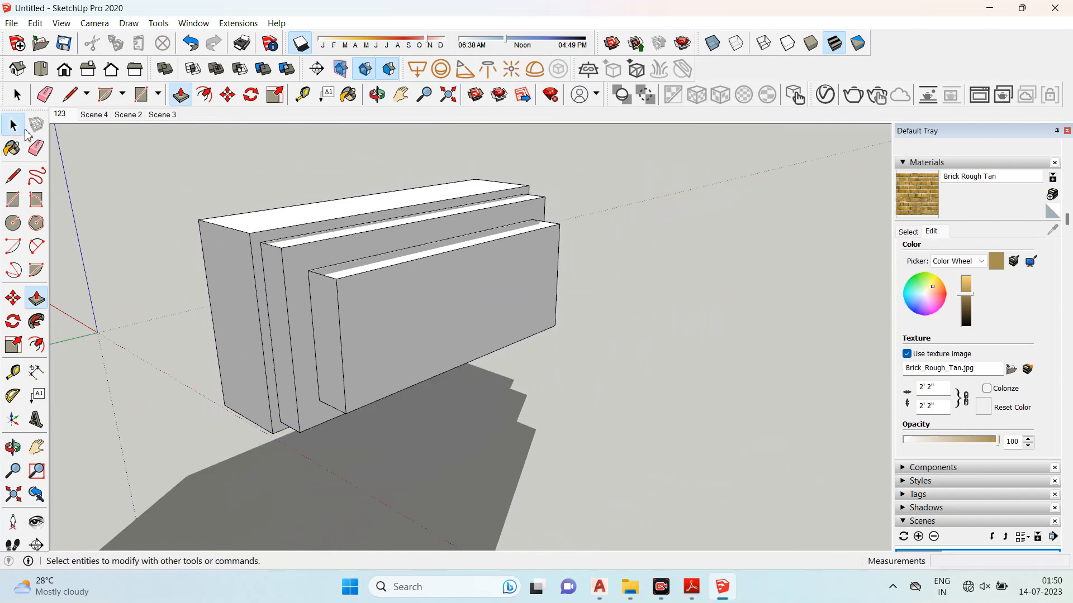
{"action": "left_click_drag", "start_coordinate": [150, 149], "coordinate": [658, 502]}
{"action": "key", "text": "Delete"}
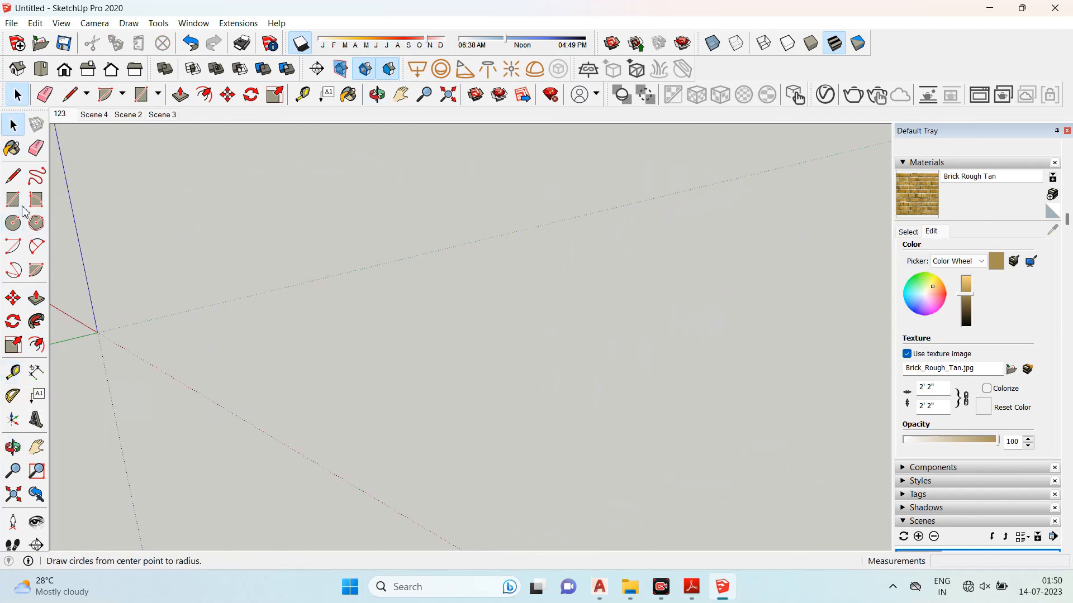
- Draw a long rectangle on the ground with the Rectangle tool
{"action": "key", "text": "r"}
{"action": "left_click", "coordinate": [451, 303]}
{"action": "left_click", "coordinate": [319, 416]}
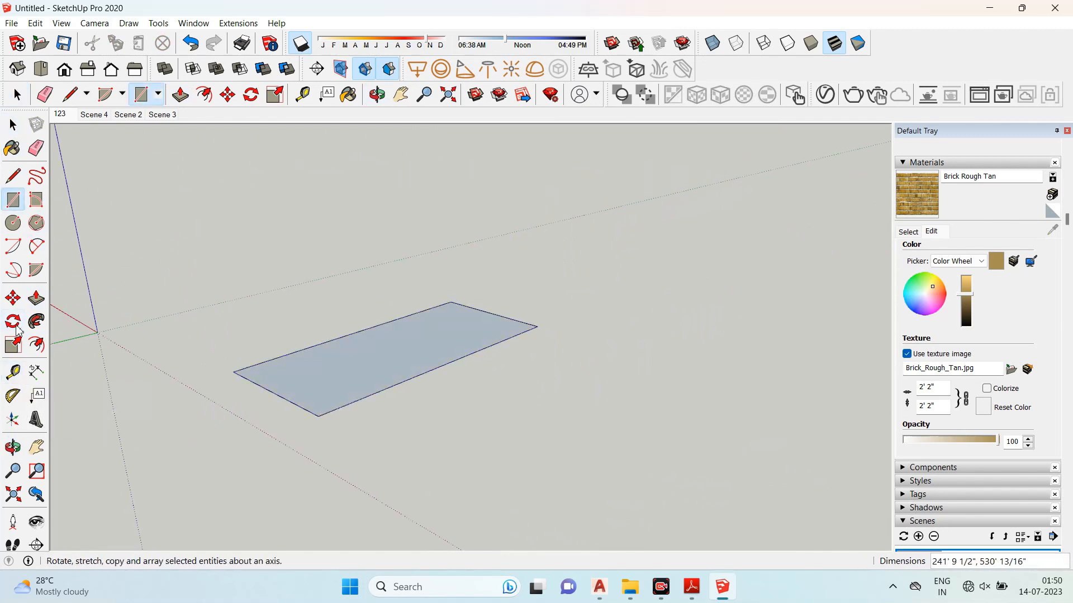
- Push/pull the rectangle upward into a long box
{"action": "left_click", "coordinate": [14, 345]}
{"action": "left_click", "coordinate": [36, 298]}
{"action": "left_click_drag", "start_coordinate": [287, 367], "coordinate": [275, 229]}
- Measure the box's edges and corners with the Tape Measure tool
{"action": "left_click", "coordinate": [18, 380]}
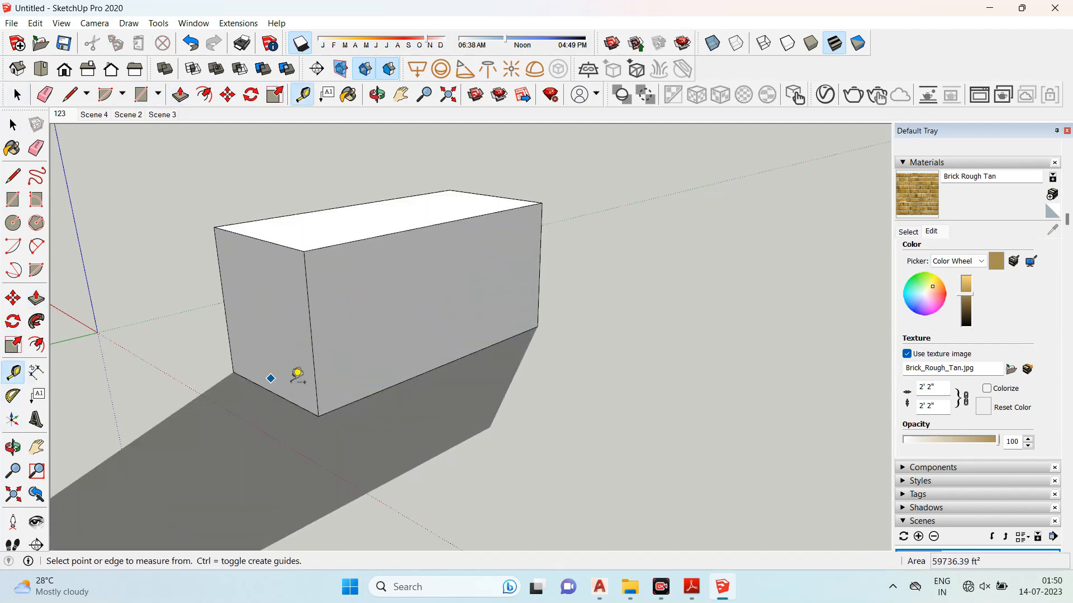
{"action": "left_click", "coordinate": [319, 416]}
{"action": "left_click", "coordinate": [539, 326]}
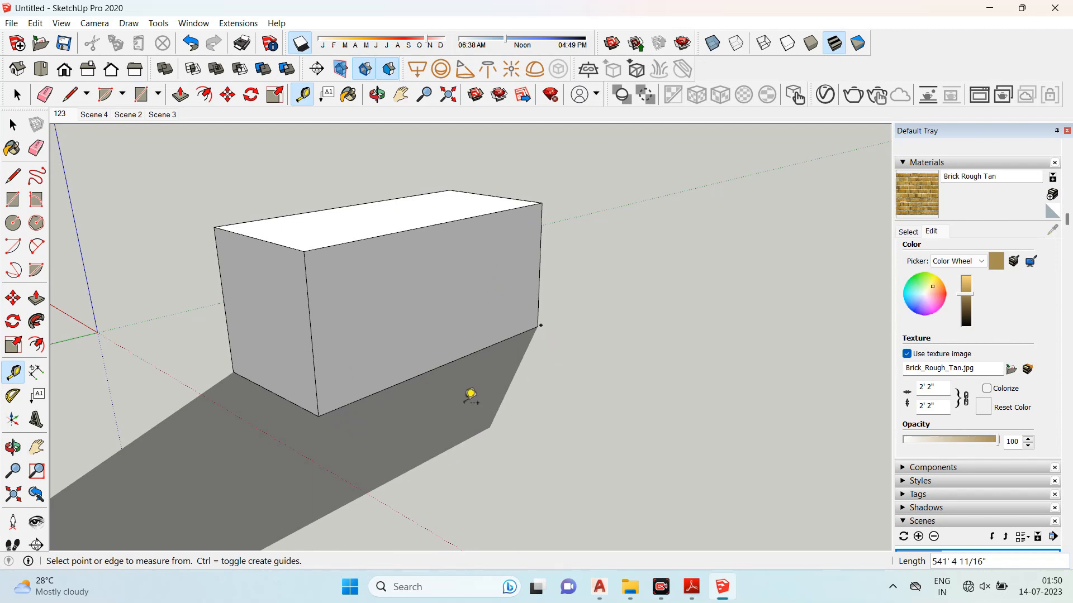
{"action": "left_click", "coordinate": [457, 380]}
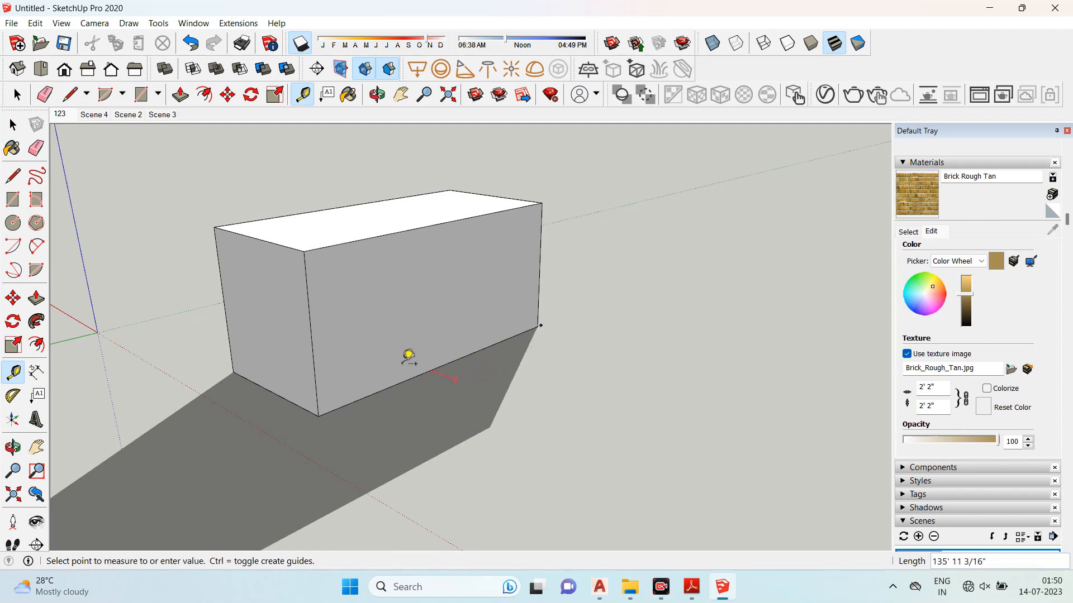
{"action": "left_click", "coordinate": [378, 343]}
{"action": "left_click", "coordinate": [304, 251]}
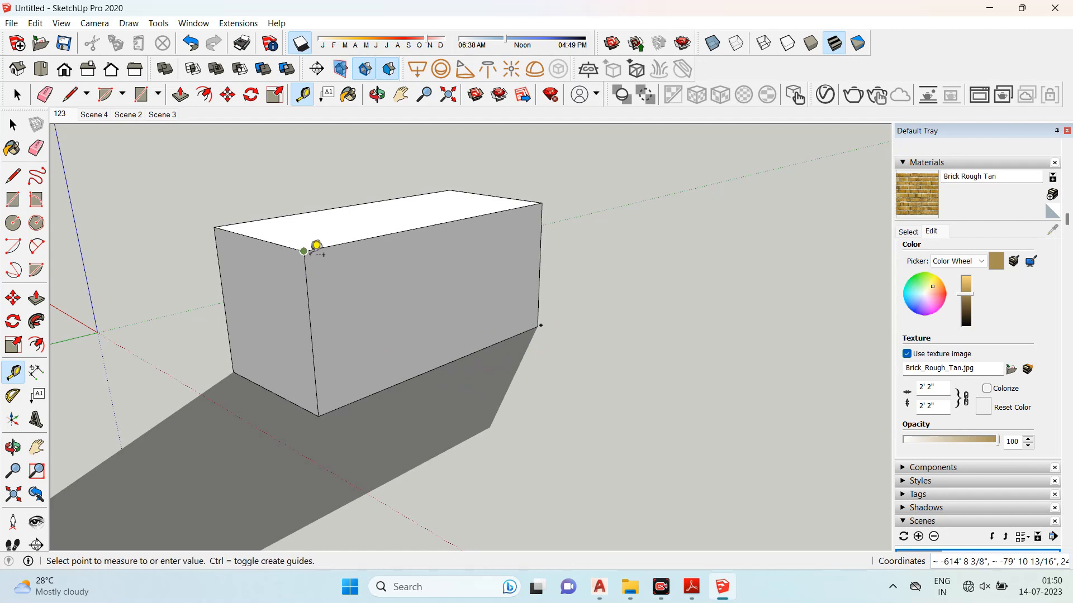
{"action": "left_click", "coordinate": [318, 414]}
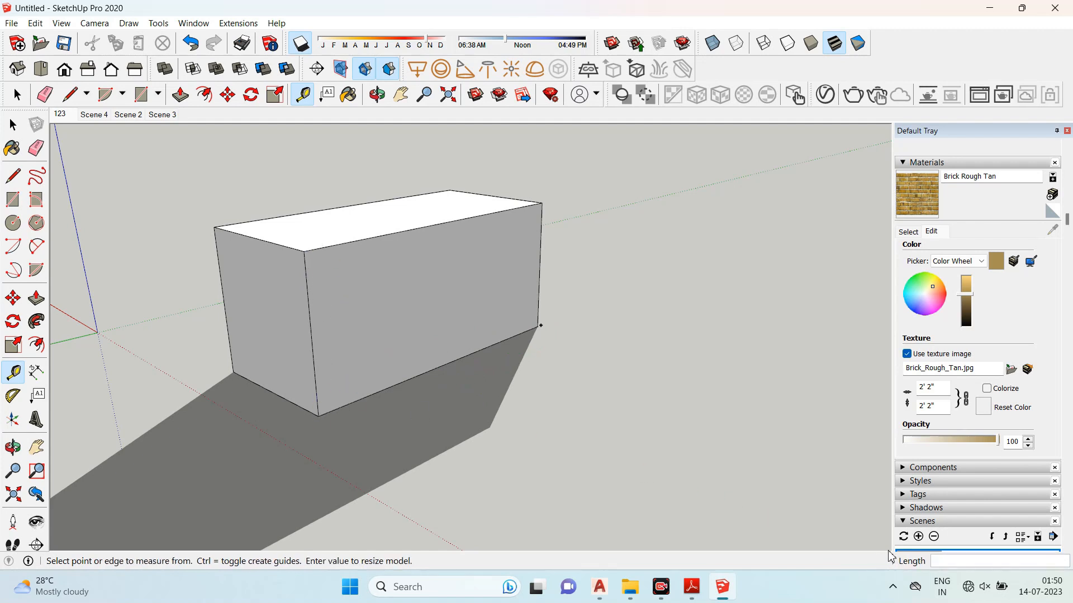
{"action": "middle_click_drag", "start_coordinate": [514, 354], "coordinate": [330, 360]}
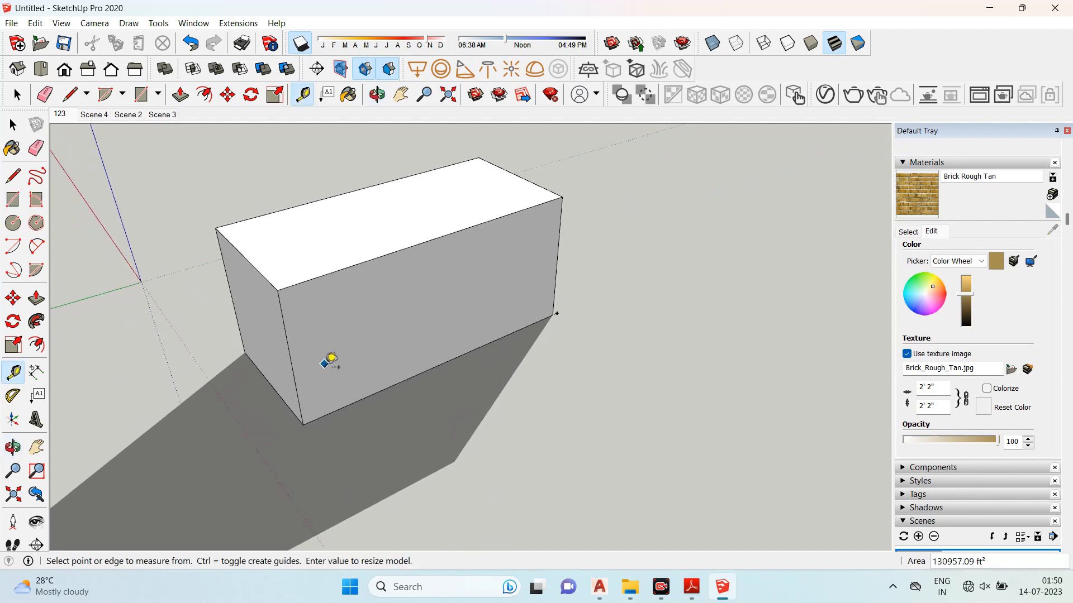
{"action": "left_click", "coordinate": [278, 289]}
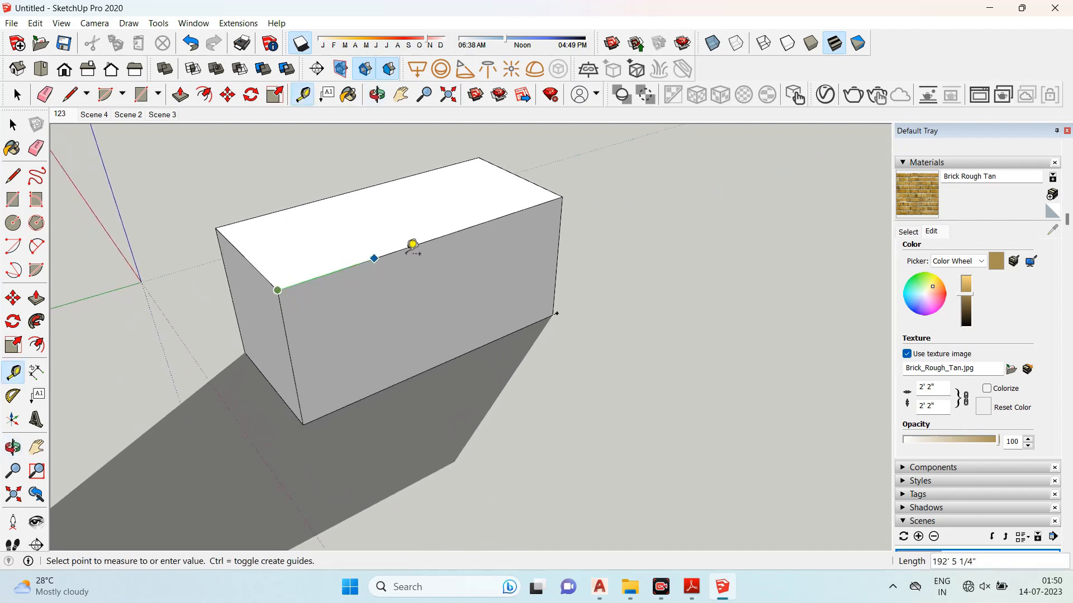
{"action": "left_click", "coordinate": [562, 196]}
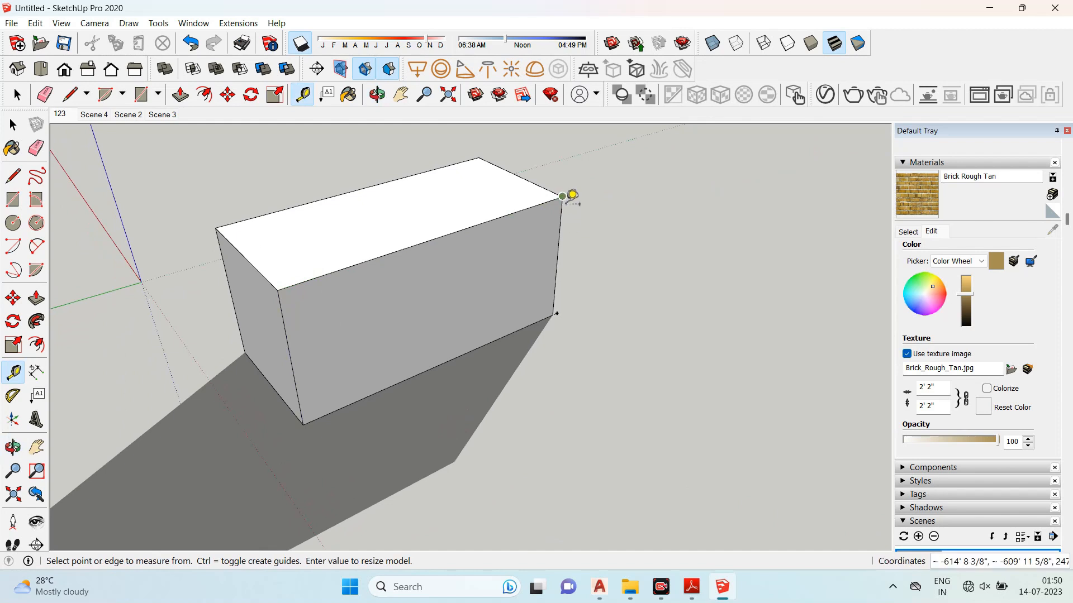
{"action": "left_click", "coordinate": [562, 196]}
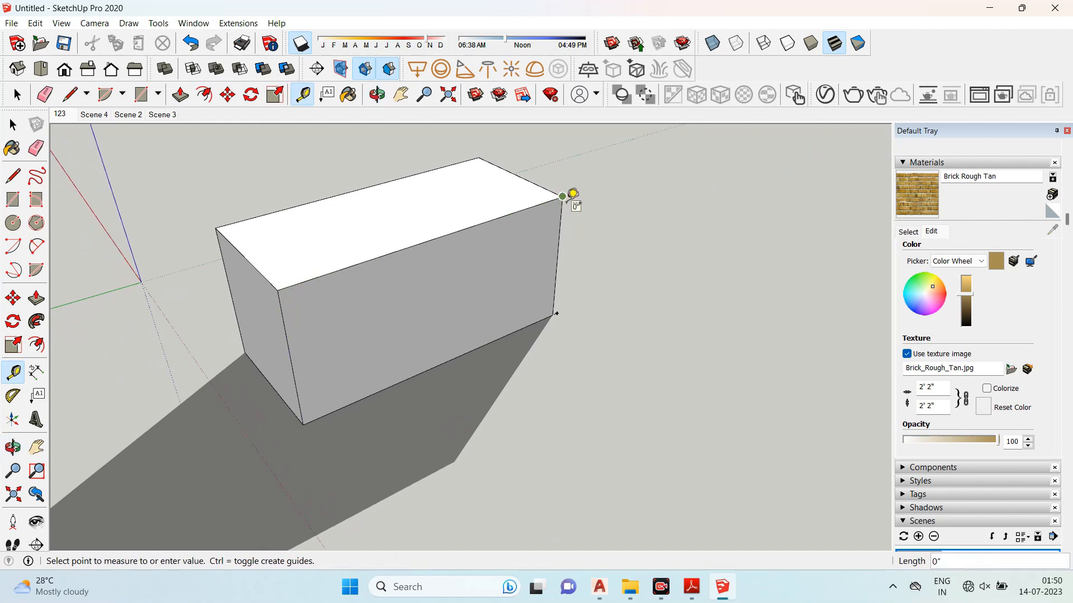
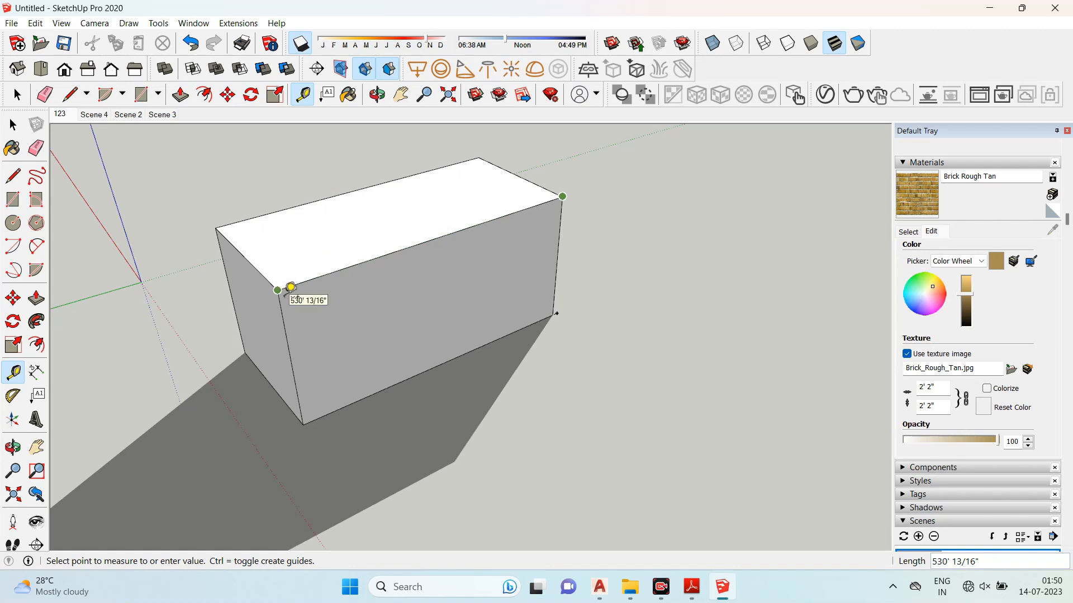
- Finish measuring the box's top edge with the Tape Measure tool
{"action": "left_click", "coordinate": [291, 287]}
{"action": "middle_click_drag", "start_coordinate": [324, 292], "coordinate": [357, 287]}
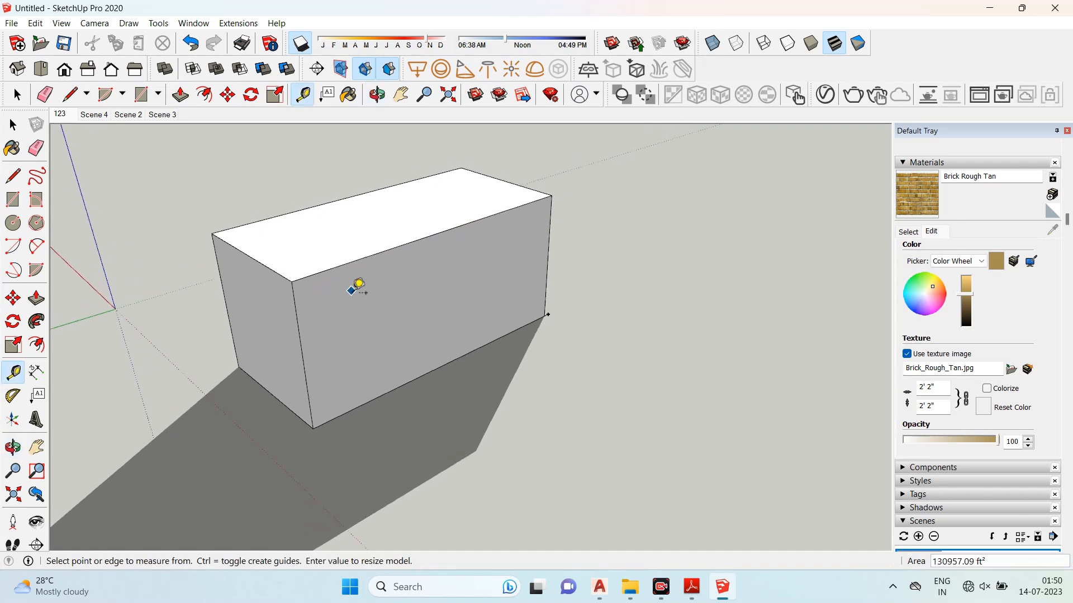
{"action": "scroll", "coordinate": [352, 288], "scroll_direction": "up", "scroll_amount": 1}
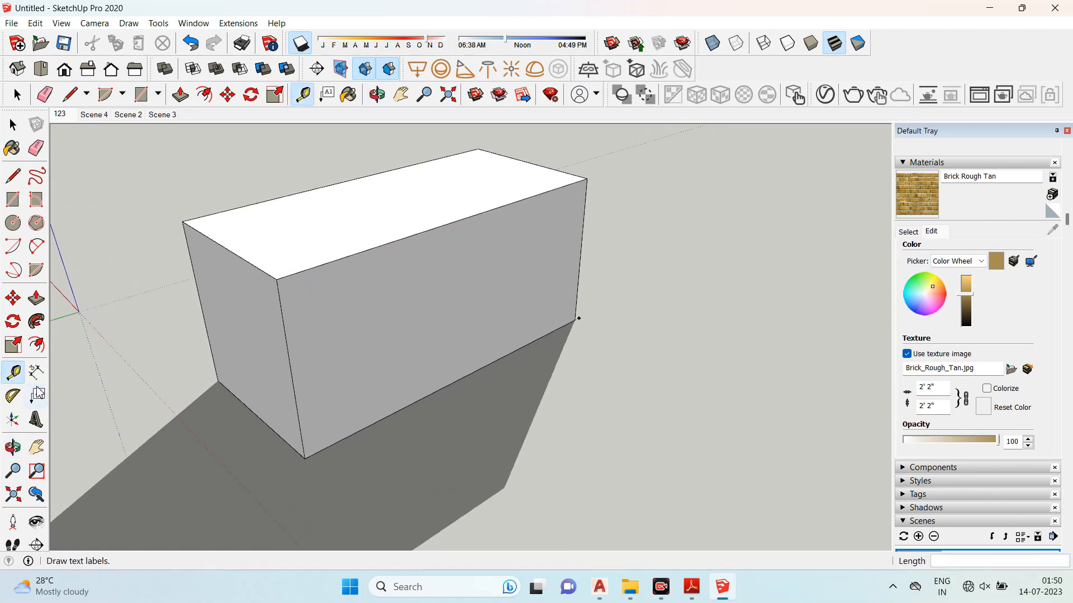
- Add a dimension along the box's long top edge with the Dimension tool
{"action": "left_click", "coordinate": [37, 373]}
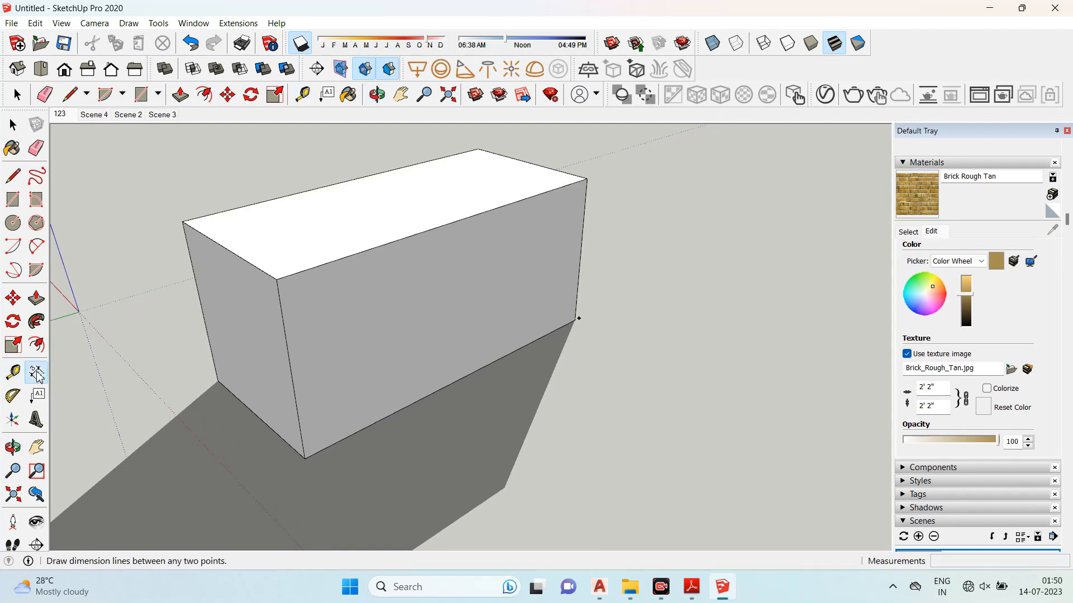
{"action": "left_click", "coordinate": [277, 279]}
{"action": "left_click", "coordinate": [587, 178]}
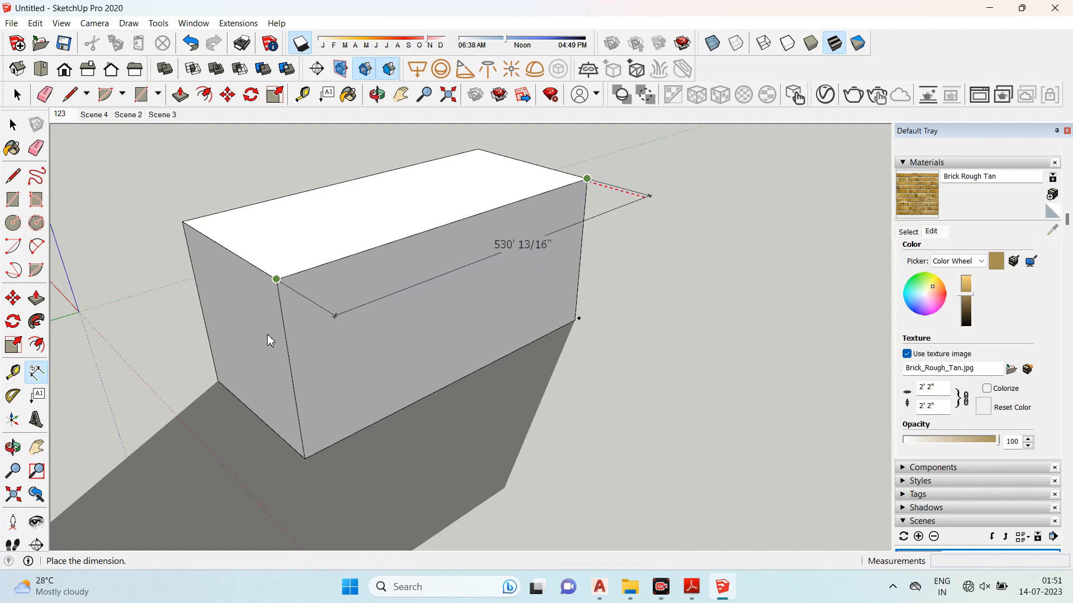
{"action": "left_click", "coordinate": [289, 391]}
{"action": "middle_click_drag", "start_coordinate": [290, 391], "coordinate": [519, 292]}
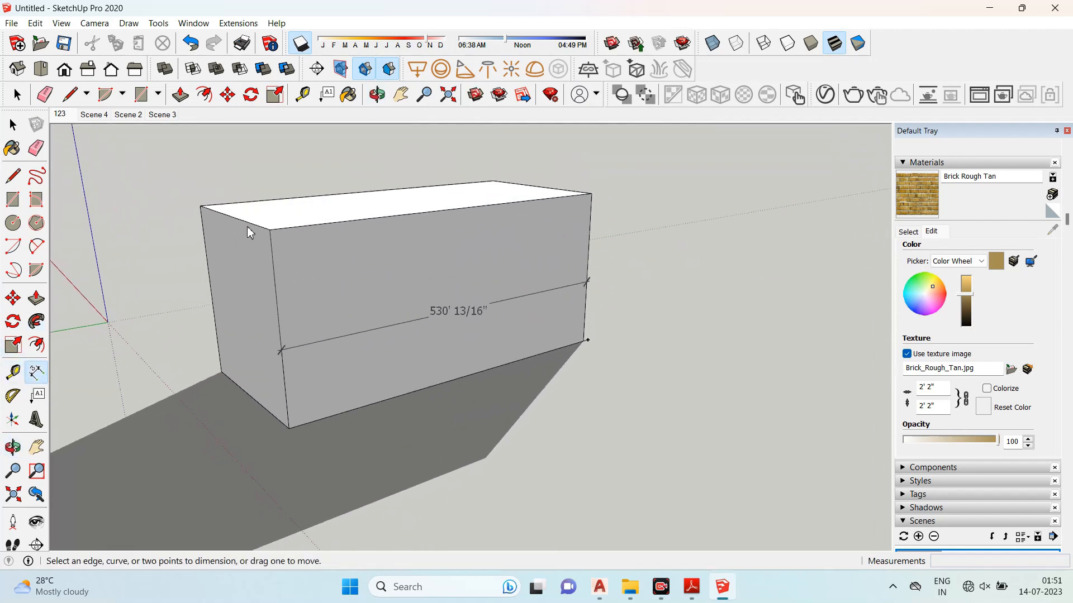
- Dimension the box's vertical front corner edge
{"action": "left_click", "coordinate": [274, 239]}
{"action": "left_click", "coordinate": [289, 427]}
{"action": "left_click", "coordinate": [350, 329]}
{"action": "middle_click_drag", "start_coordinate": [351, 330], "coordinate": [407, 340]}
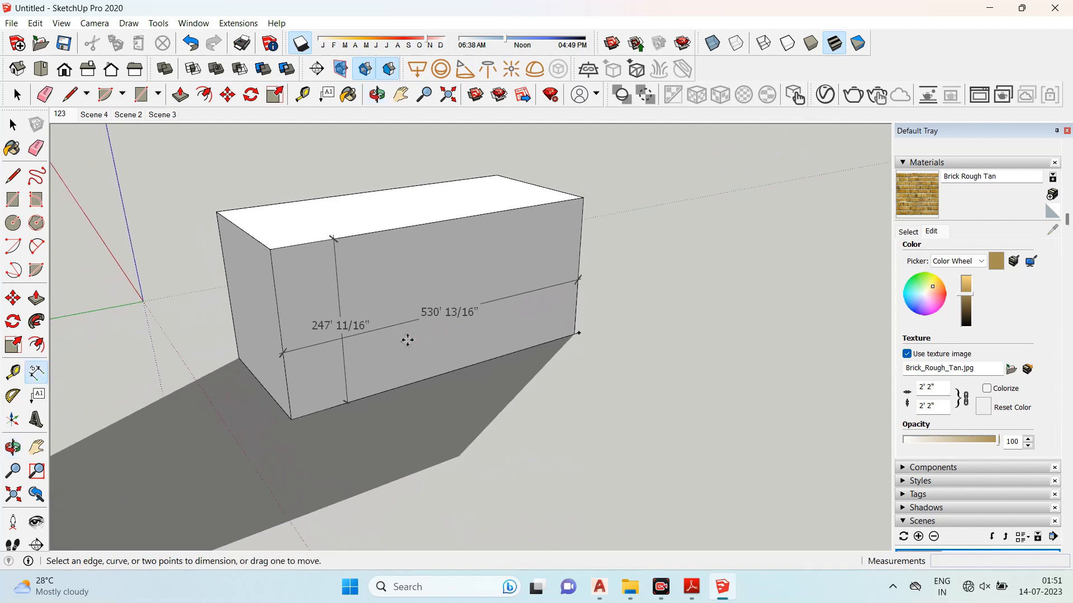
- Create an angled guide line across the top face with the Protractor, centred on the front top corner
{"action": "middle_click_drag", "start_coordinate": [384, 247], "coordinate": [280, 301]}
{"action": "left_click", "coordinate": [12, 397]}
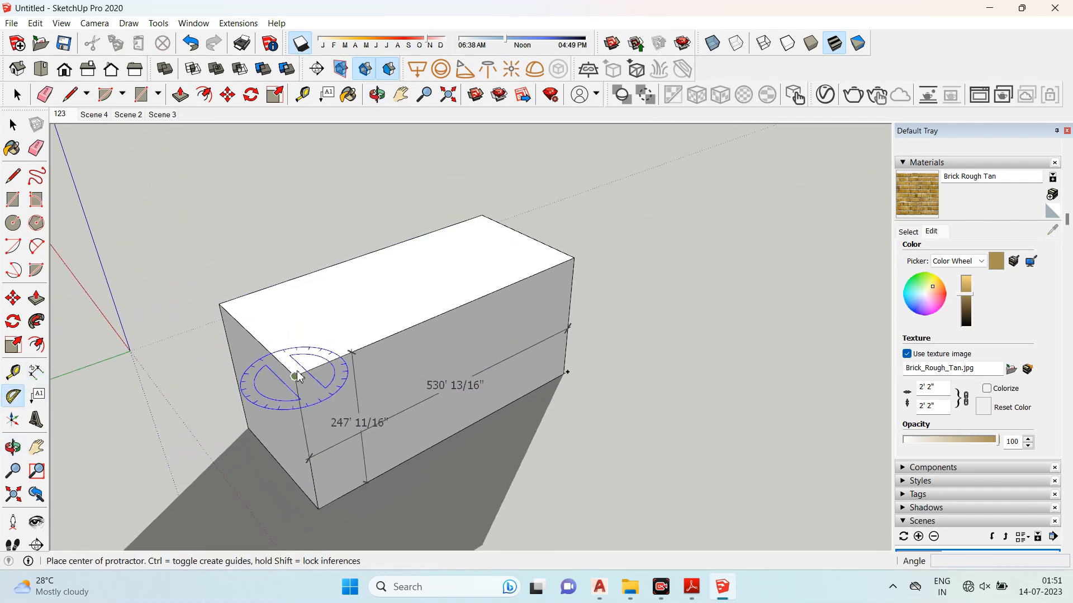
{"action": "left_click", "coordinate": [295, 376]}
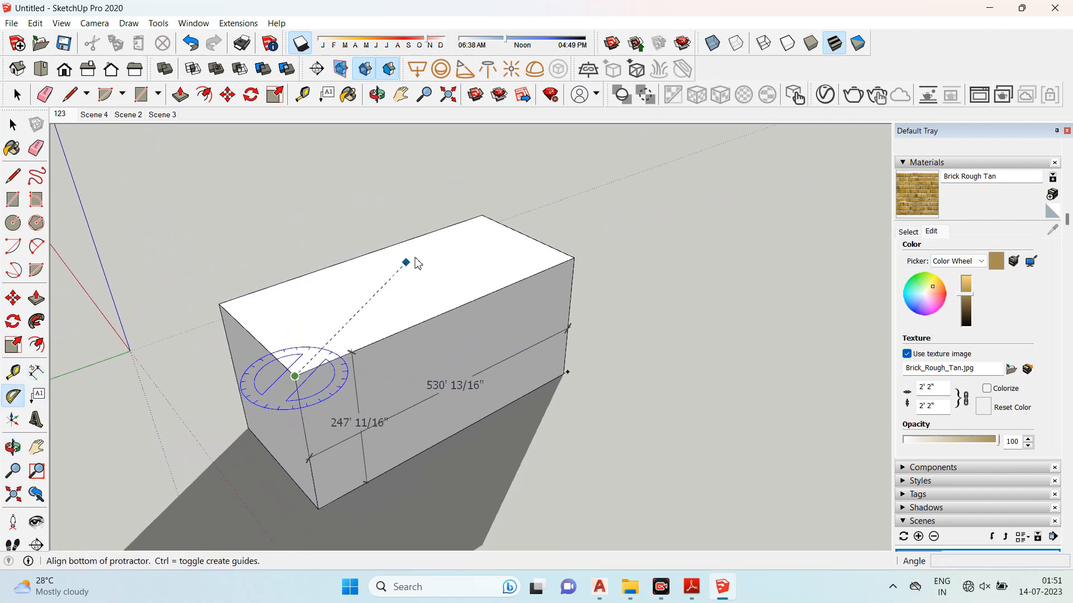
{"action": "left_click", "coordinate": [479, 224]}
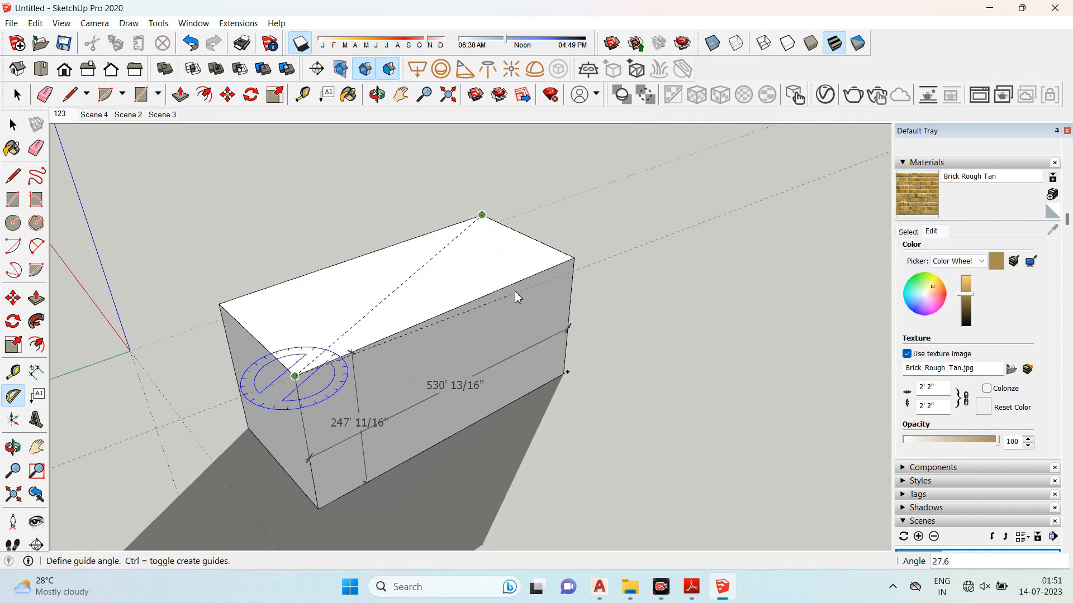
{"action": "left_click", "coordinate": [401, 236]}
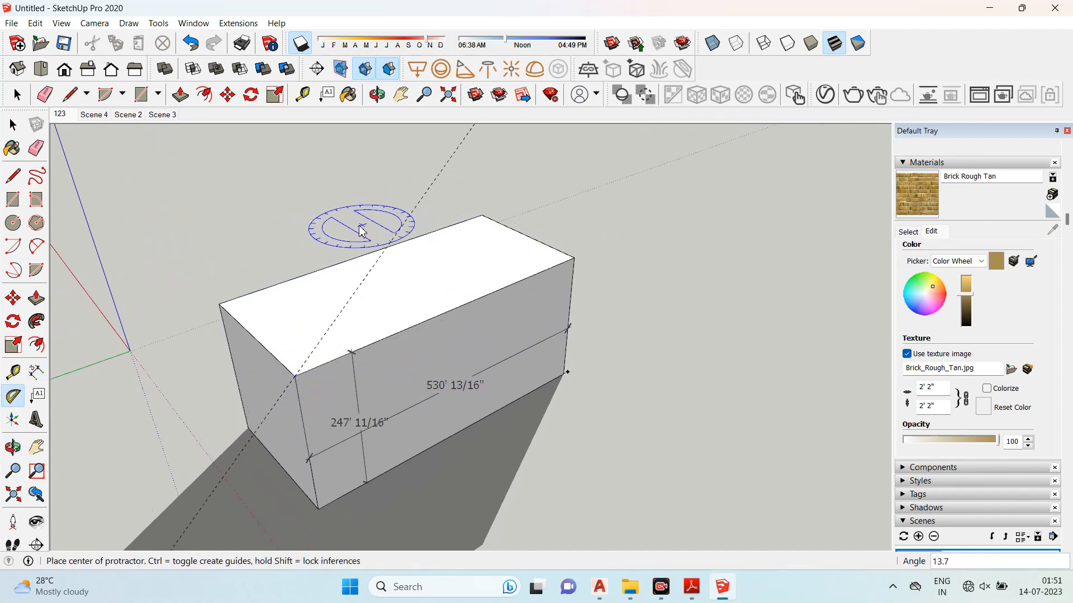
- Create a second angled Protractor guide across the top face from the same corner
{"action": "left_click", "coordinate": [295, 376]}
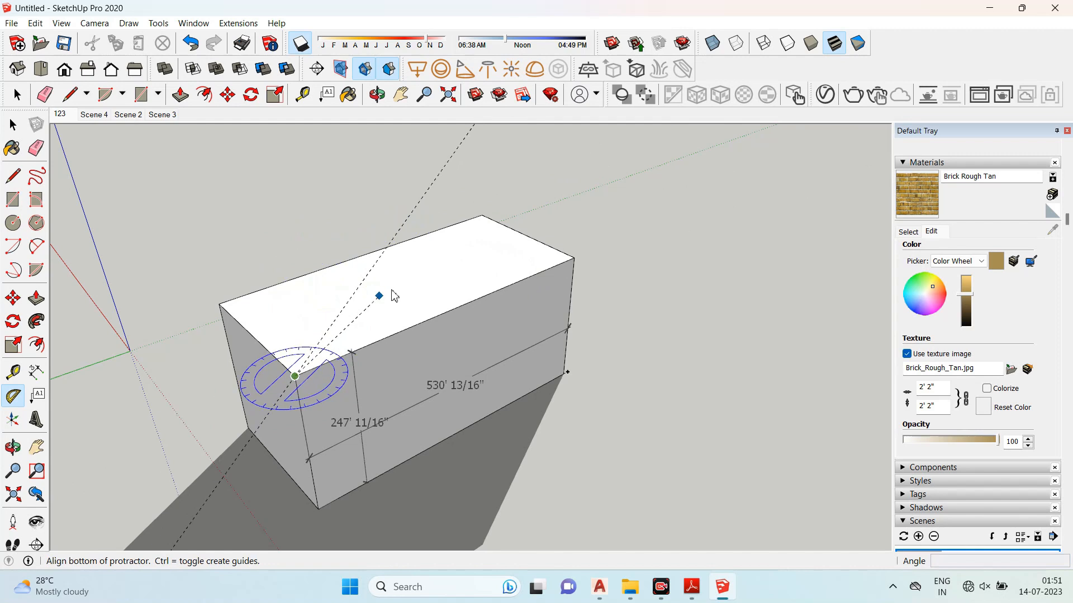
{"action": "left_click", "coordinate": [423, 252]}
{"action": "left_click", "coordinate": [523, 239]}
{"action": "middle_click_drag", "start_coordinate": [537, 329], "coordinate": [458, 313]}
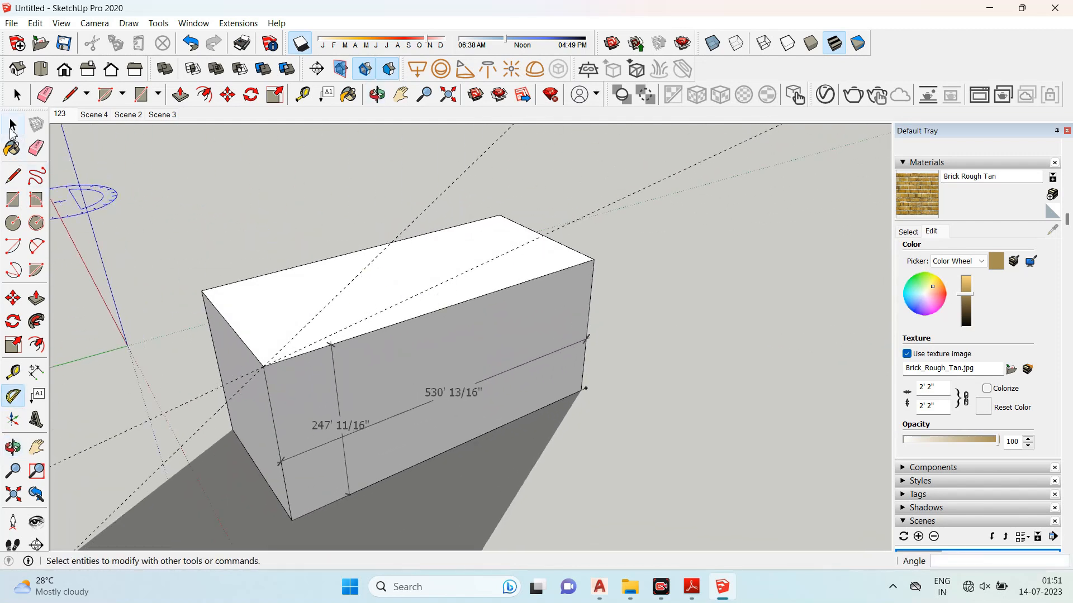
- Draw two lines along the guides across the box's top face with the Line tool
{"action": "left_click", "coordinate": [13, 126]}
{"action": "left_click", "coordinate": [422, 264]}
{"action": "middle_click_drag", "start_coordinate": [389, 302], "coordinate": [276, 344]}
{"action": "left_click", "coordinate": [13, 177]}
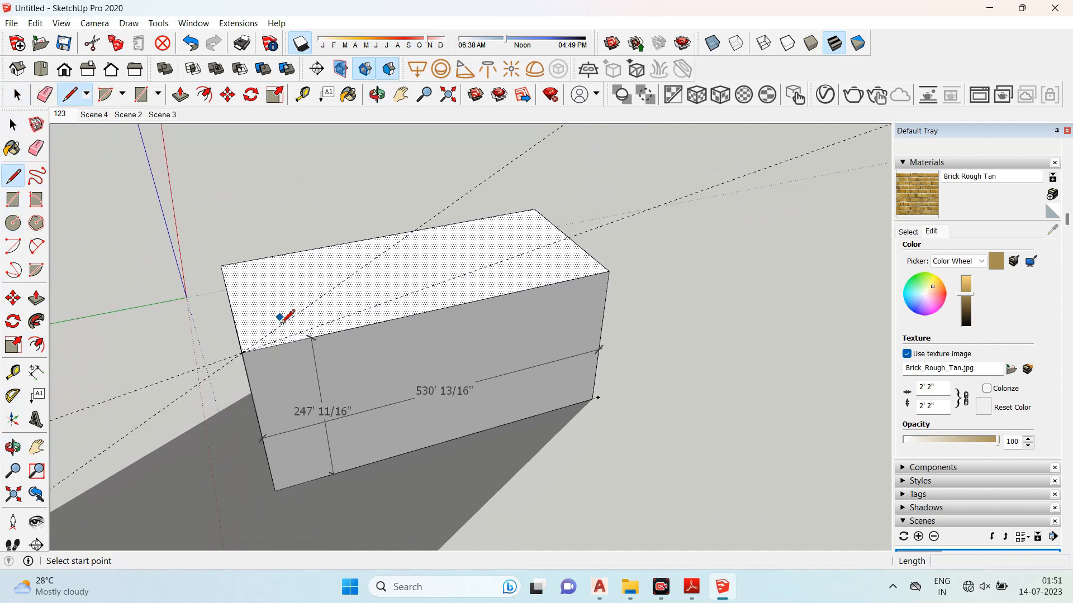
{"action": "left_click", "coordinate": [242, 353]}
{"action": "left_click", "coordinate": [418, 230]}
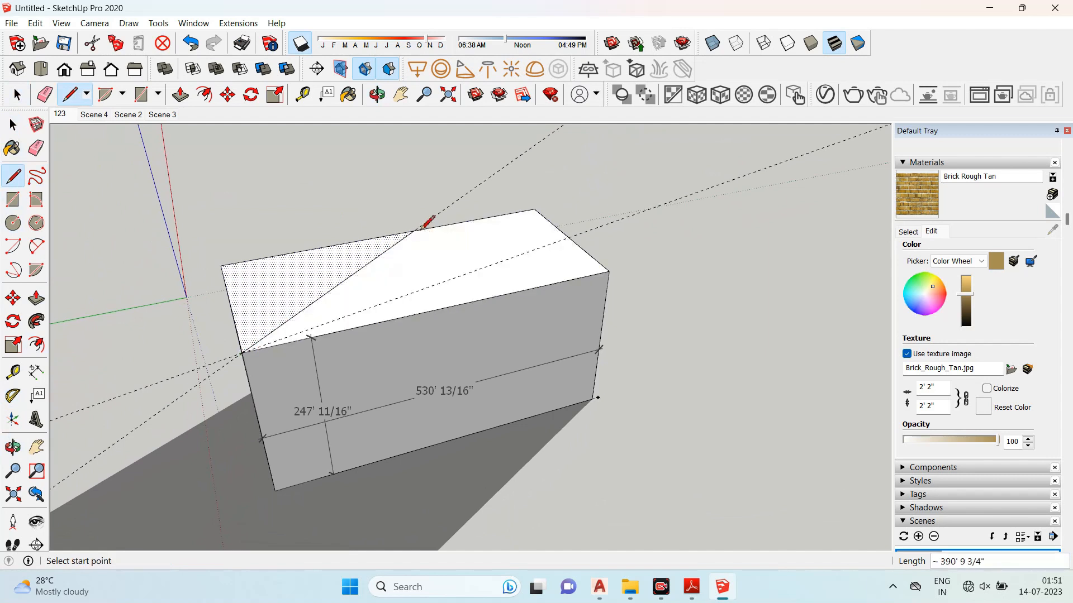
{"action": "left_click", "coordinate": [243, 353]}
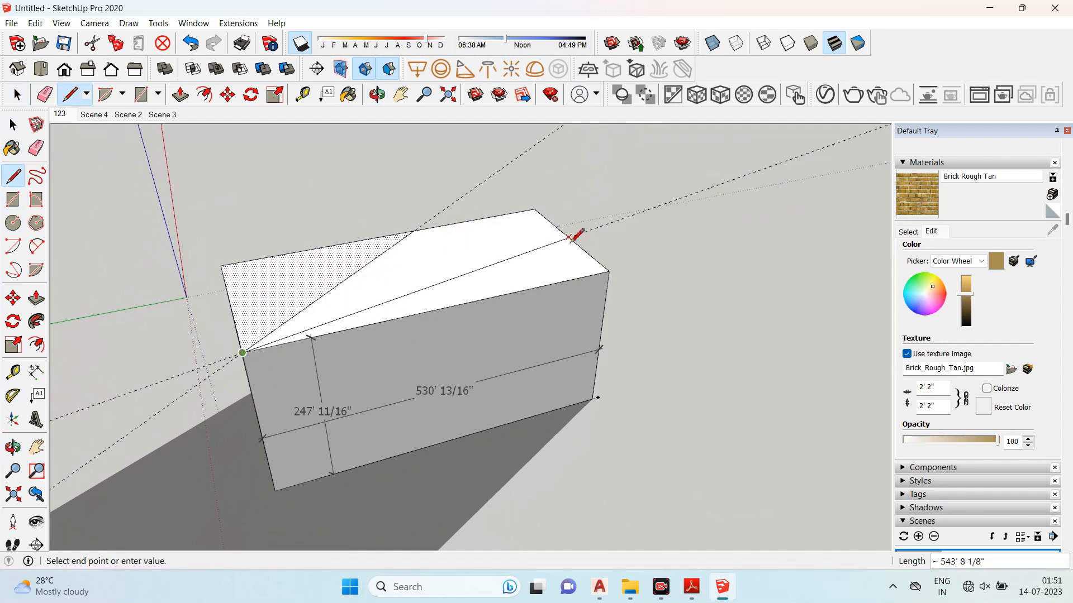
{"action": "middle_click_drag", "start_coordinate": [273, 365], "coordinate": [311, 307]}
{"action": "key", "text": "space"}
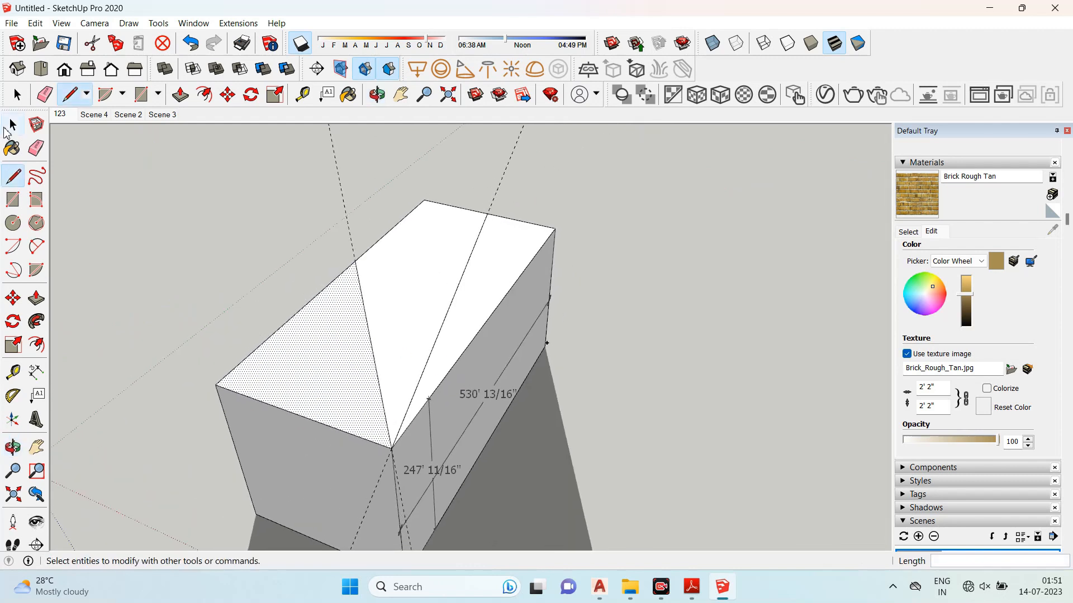
- Create an angled Protractor guide on the box's end face, centred on the midpoint of its near edge
{"action": "middle_click_drag", "start_coordinate": [234, 412], "coordinate": [405, 396]}
{"action": "key", "text": "space"}
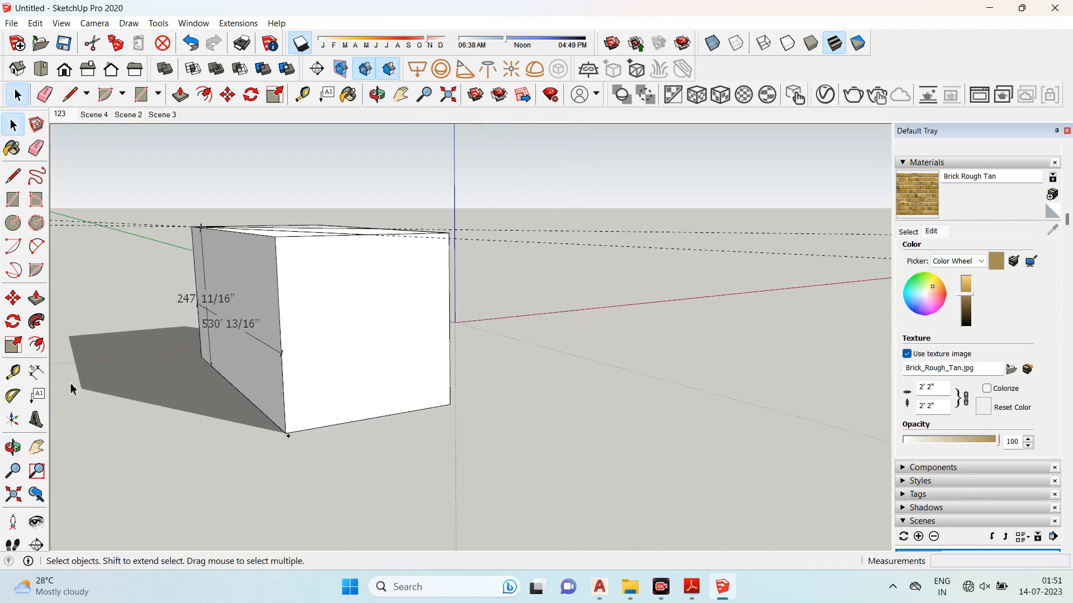
{"action": "left_click", "coordinate": [17, 399]}
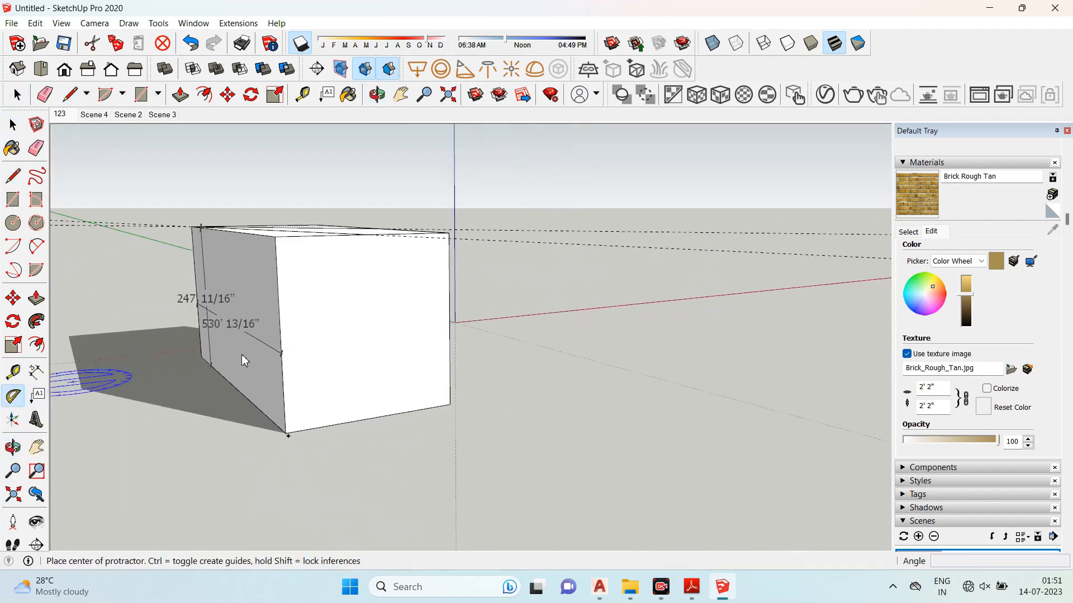
{"action": "left_click", "coordinate": [281, 330]}
{"action": "left_click", "coordinate": [450, 315]}
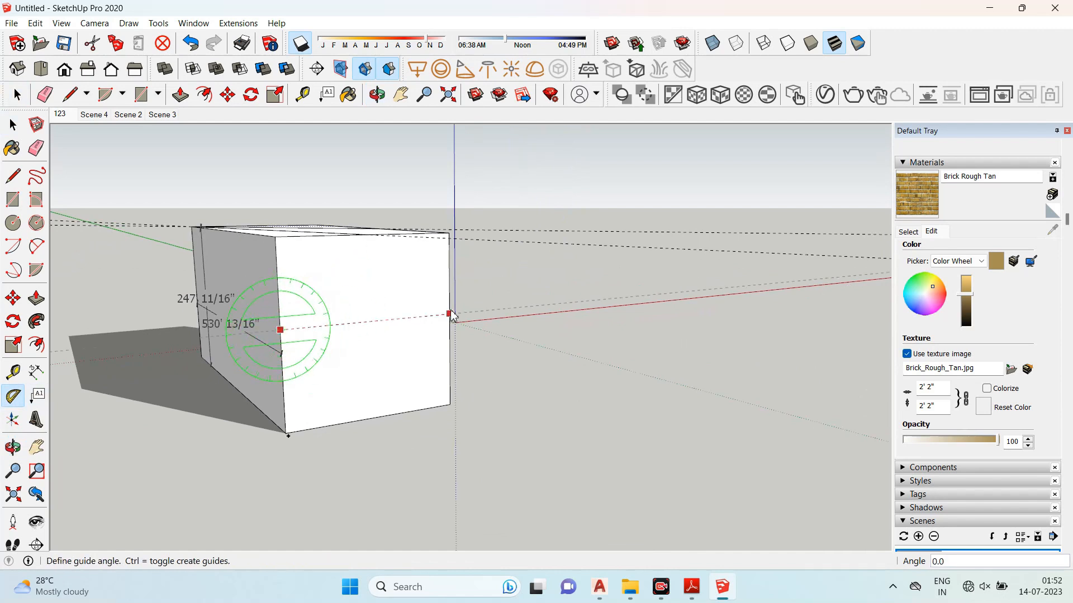
{"action": "left_click", "coordinate": [446, 245]}
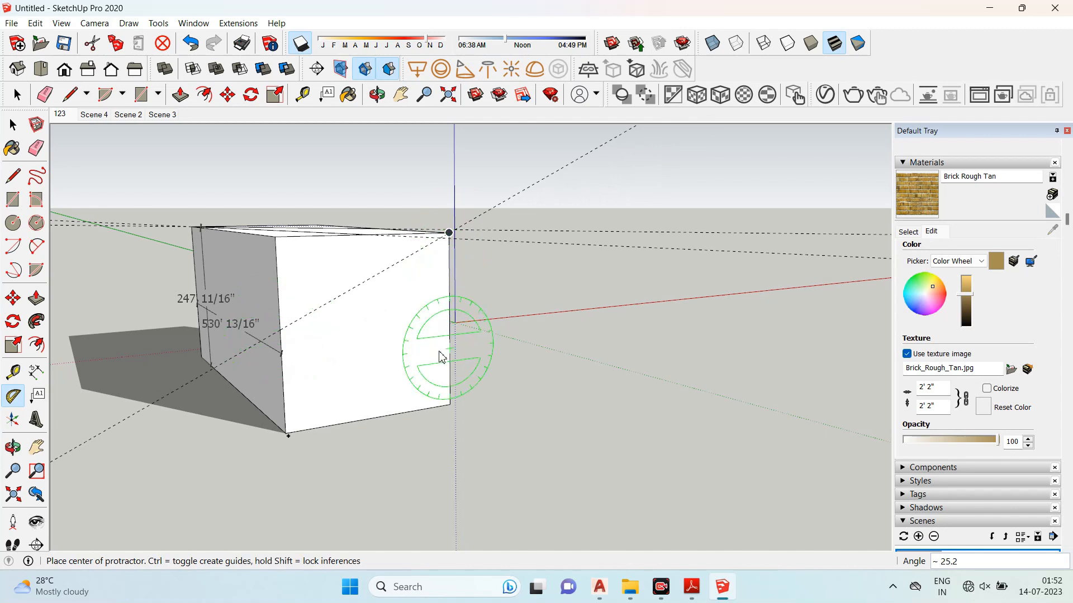
- Create a second Protractor guide angled downward across the end face from the same point
{"action": "left_click", "coordinate": [281, 330]}
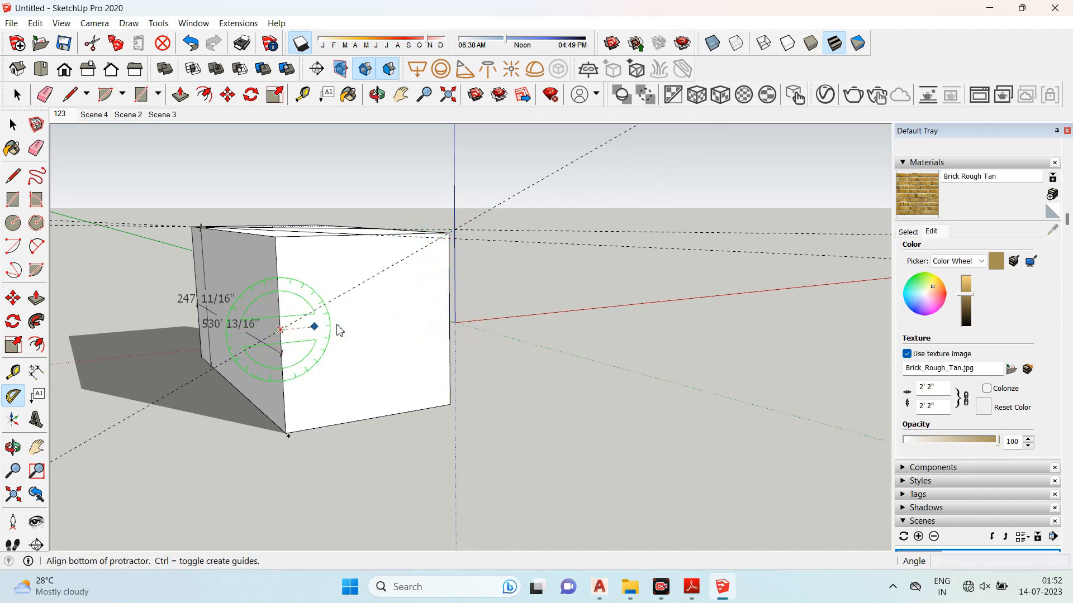
{"action": "left_click", "coordinate": [450, 316]}
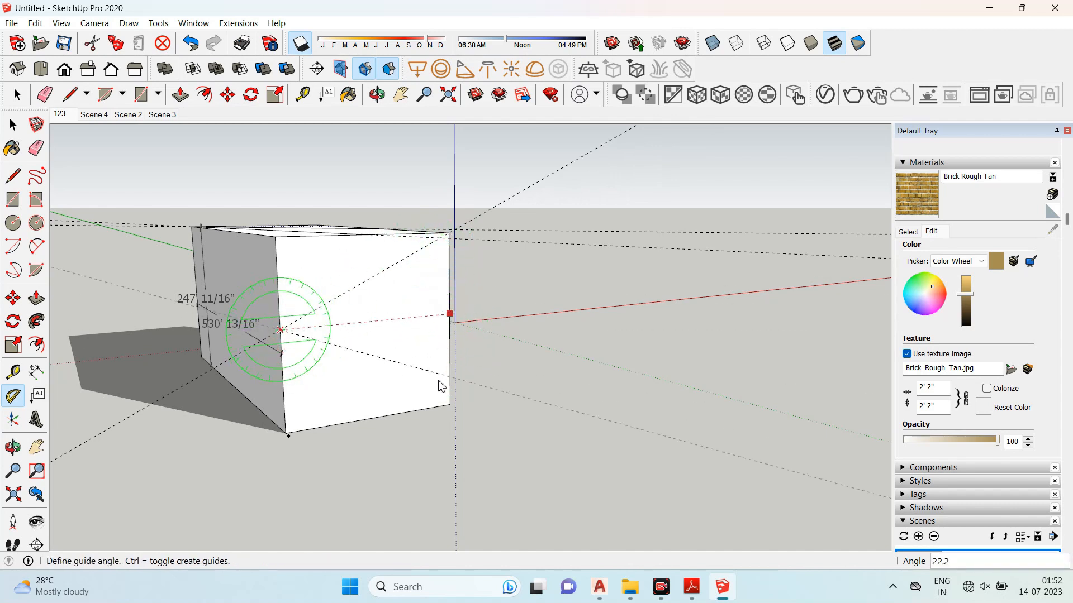
{"action": "left_click", "coordinate": [452, 406]}
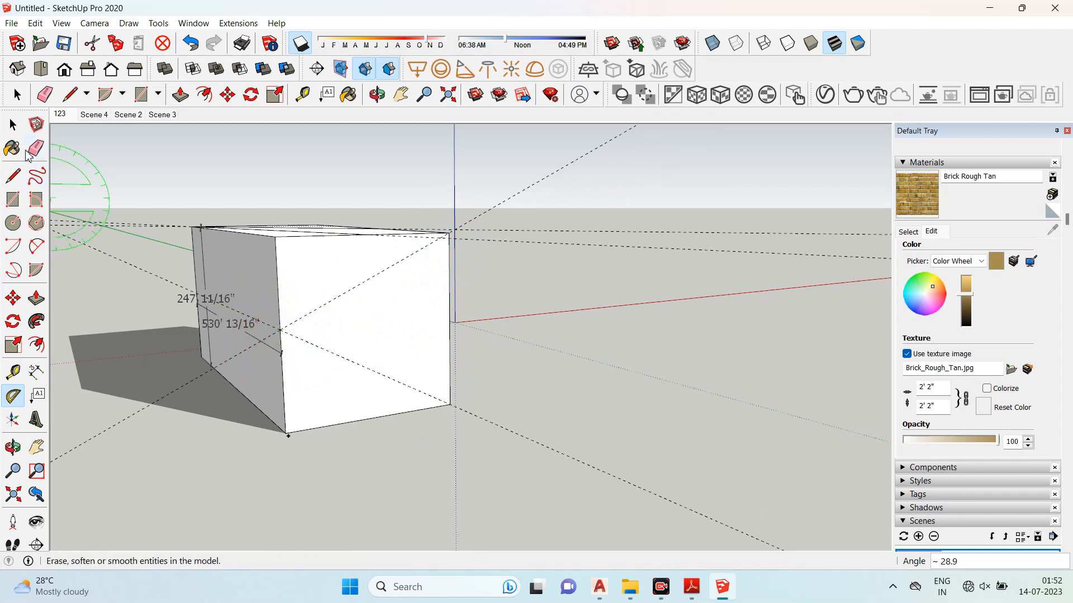
- Draw two lines from the end face's edge midpoint to its upper and lower far corners
{"action": "left_click", "coordinate": [12, 176]}
{"action": "left_click", "coordinate": [279, 337]}
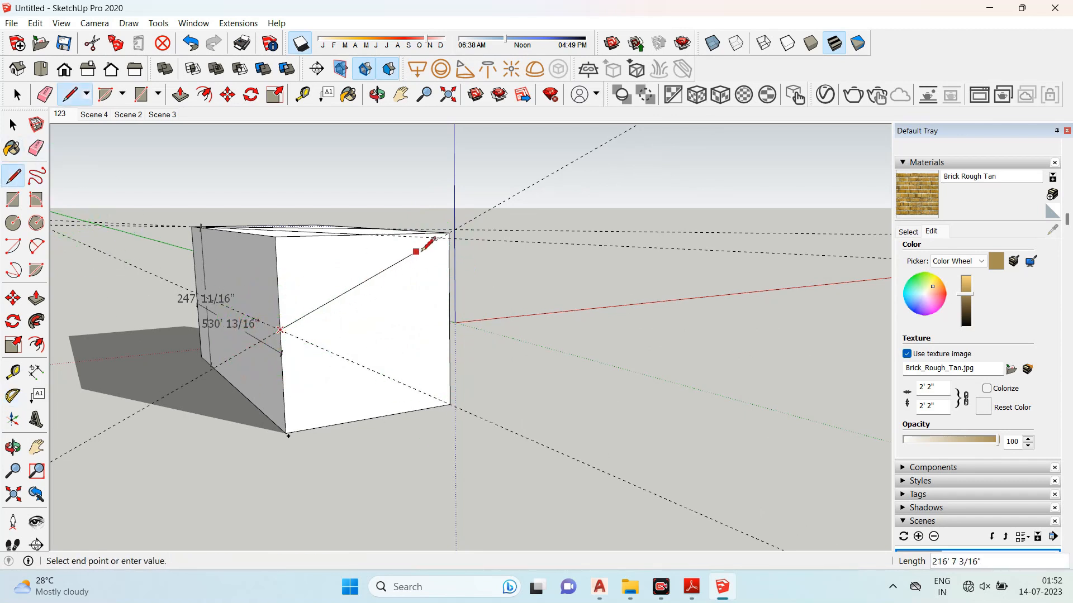
{"action": "left_click", "coordinate": [449, 232]}
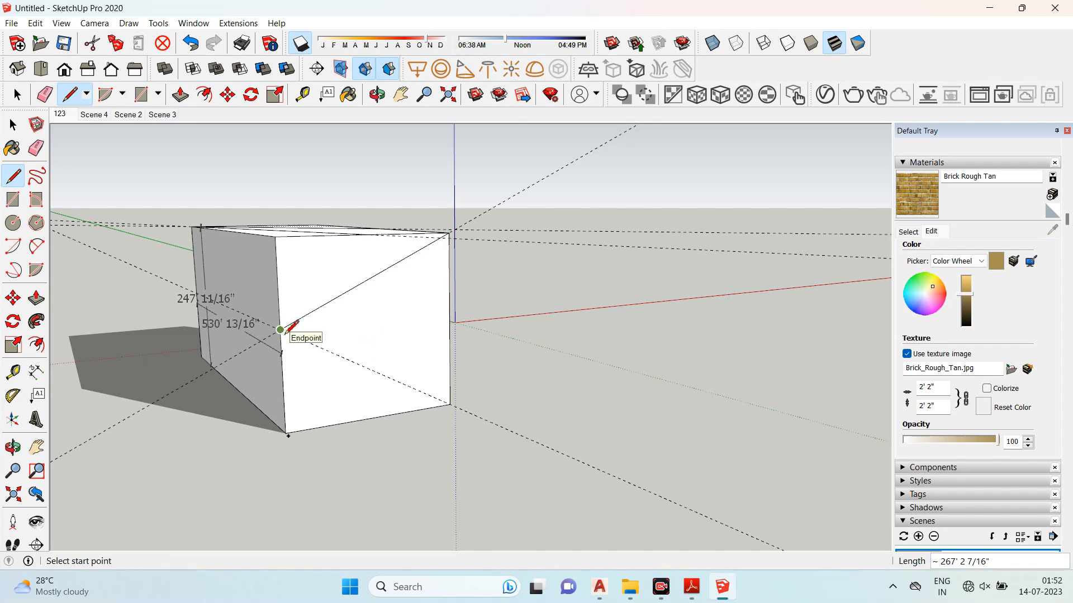
{"action": "left_click", "coordinate": [280, 330]}
{"action": "left_click", "coordinate": [450, 404]}
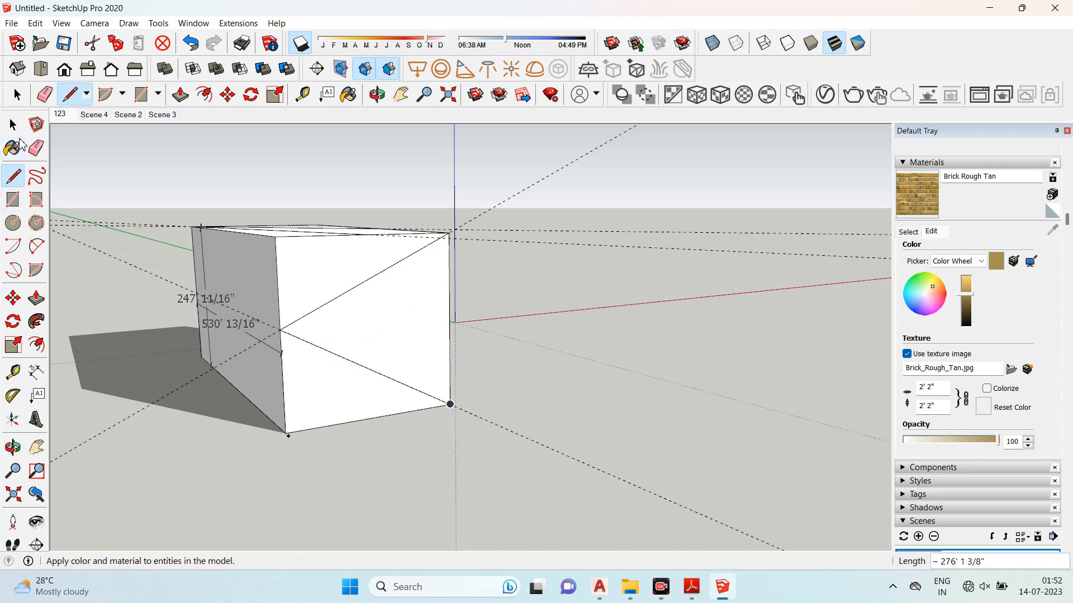
- Select the triangular section of the end face and push/pull it outward
{"action": "left_click", "coordinate": [13, 125]}
{"action": "left_click", "coordinate": [347, 273]}
{"action": "left_click", "coordinate": [408, 312]}
{"action": "left_click", "coordinate": [356, 364]}
{"action": "left_click", "coordinate": [395, 328]}
{"action": "middle_click_drag", "start_coordinate": [395, 328], "coordinate": [348, 330]}
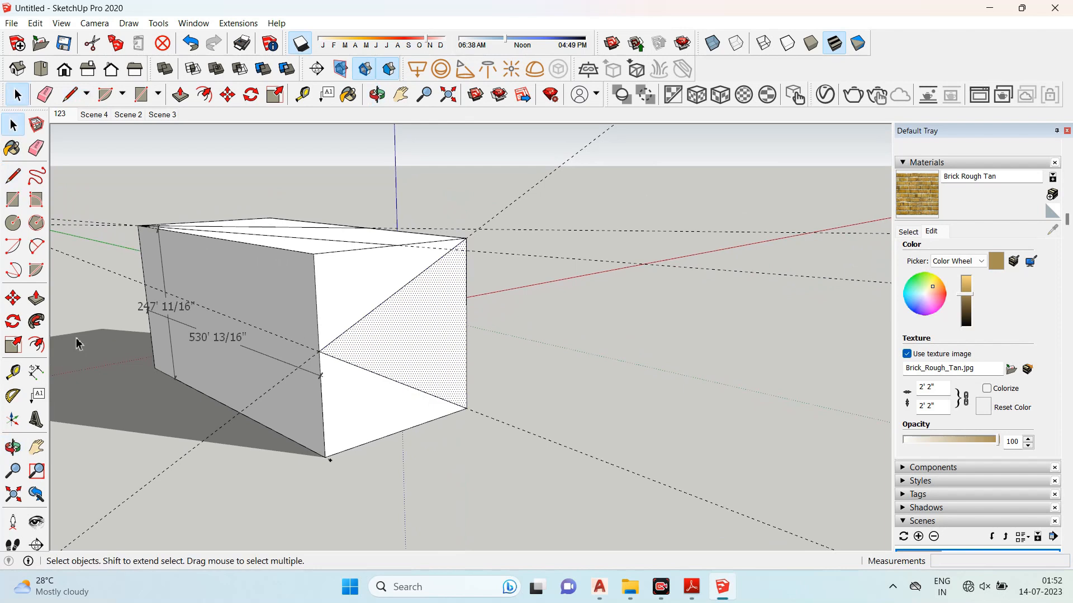
{"action": "left_click", "coordinate": [36, 297]}
{"action": "left_click_drag", "start_coordinate": [431, 328], "coordinate": [652, 381]}
{"action": "middle_click_drag", "start_coordinate": [652, 381], "coordinate": [704, 391]}
{"action": "left_click", "coordinate": [11, 131]}
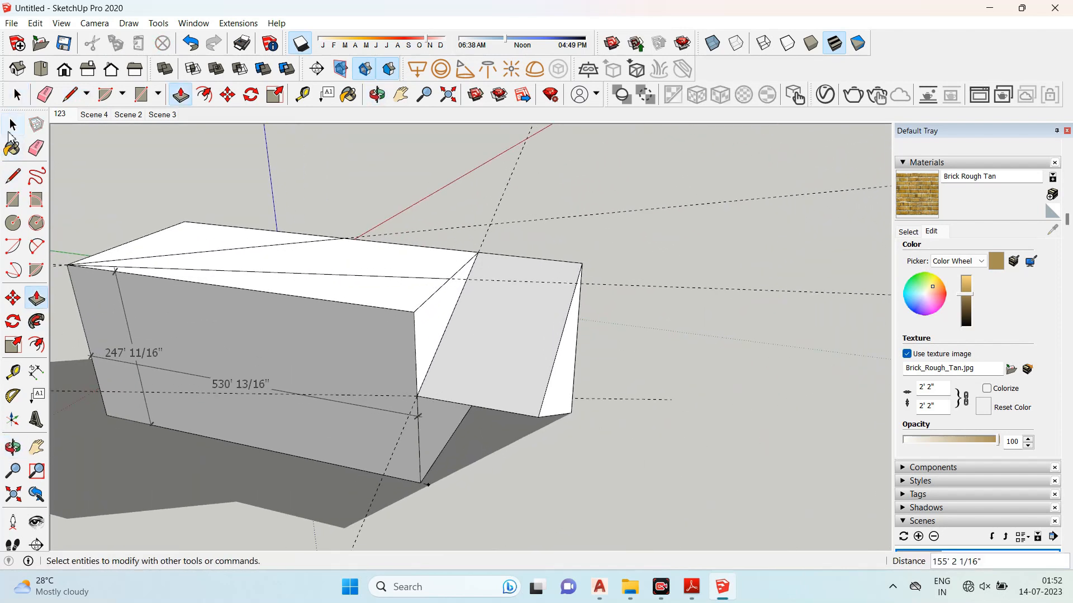
- Select and delete the whole box with its dimensions, then delete the remaining guides
{"action": "left_click", "coordinate": [11, 128]}
{"action": "scroll", "coordinate": [369, 253], "scroll_direction": "down", "scroll_amount": 3}
{"action": "left_click_drag", "start_coordinate": [119, 155], "coordinate": [661, 494]}
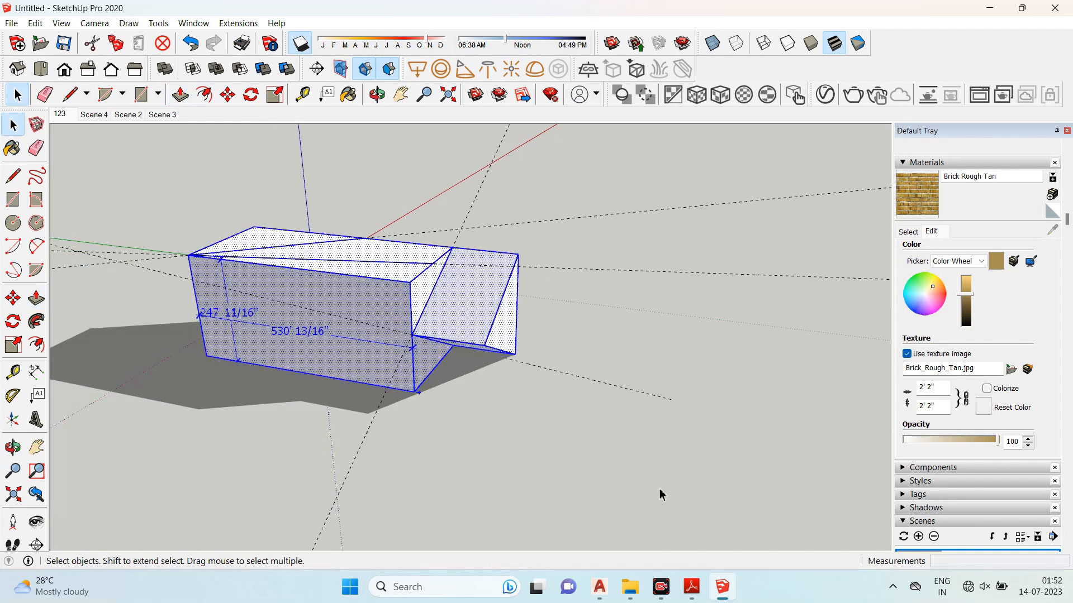
{"action": "key", "text": "Delete"}
{"action": "left_click_drag", "start_coordinate": [169, 191], "coordinate": [168, 189]}
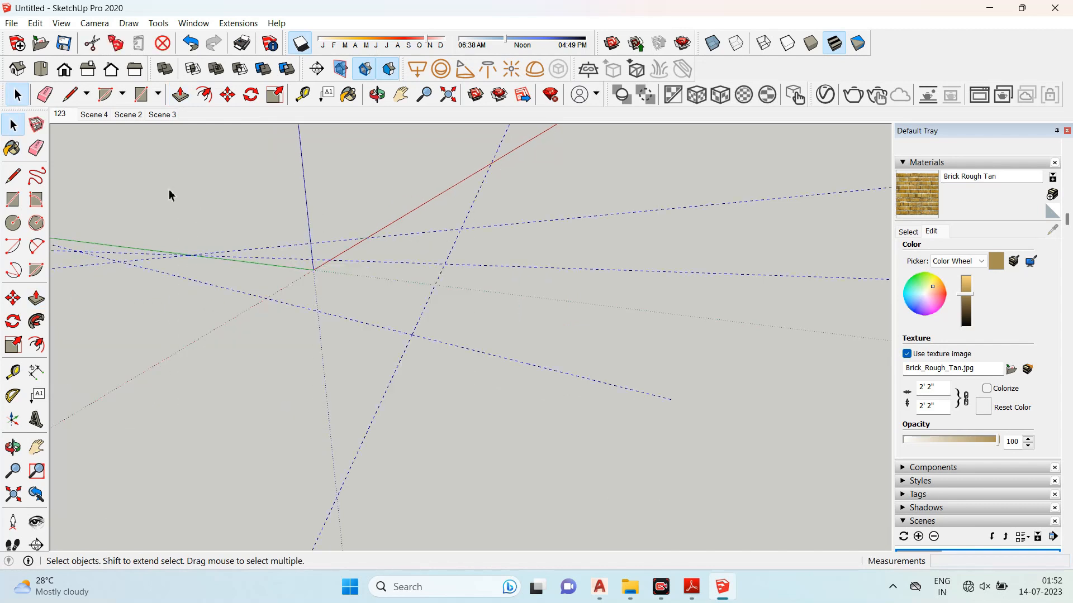
{"action": "key", "text": "Delete"}
{"action": "scroll", "coordinate": [542, 307], "scroll_direction": "down", "scroll_amount": 3}
{"action": "scroll", "coordinate": [296, 241], "scroll_direction": "up", "scroll_amount": 3}
{"action": "middle_click_drag", "start_coordinate": [425, 297], "coordinate": [425, 302]}
{"action": "scroll", "coordinate": [425, 304], "scroll_direction": "down", "scroll_amount": 1}
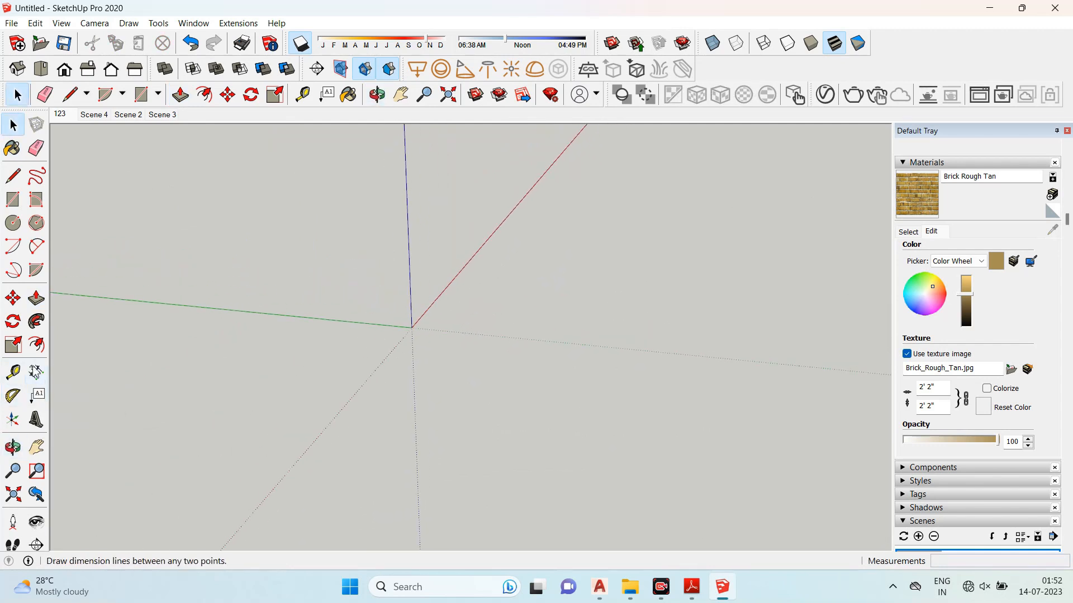
- Draw a long thin rectangle on the ground from the origin with the Rectangle tool
{"action": "left_click", "coordinate": [13, 199]}
{"action": "left_click", "coordinate": [420, 313]}
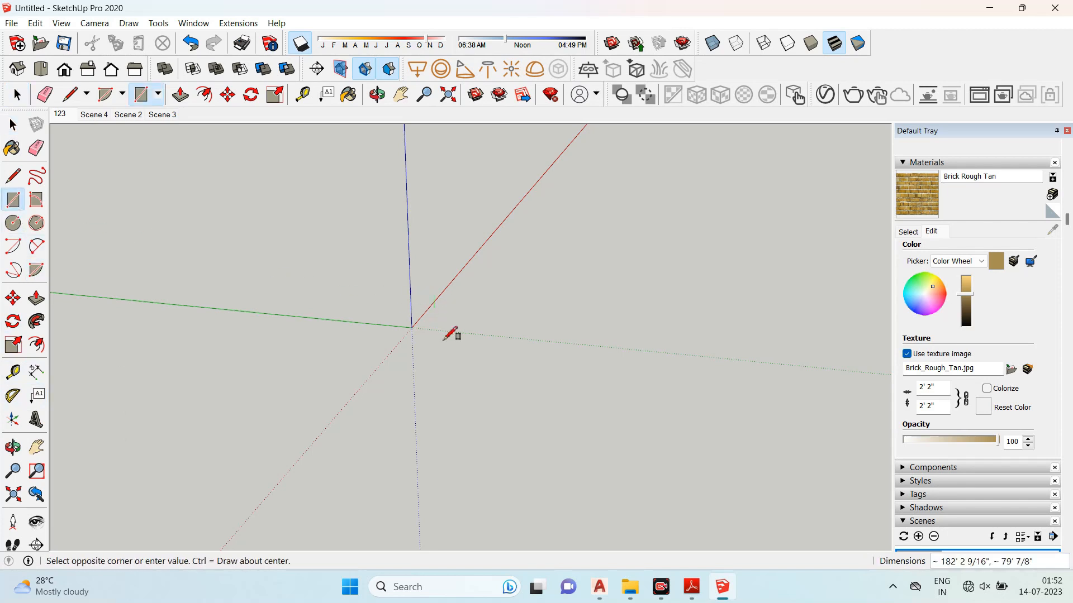
{"action": "left_click", "coordinate": [399, 433]}
{"action": "middle_click_drag", "start_coordinate": [399, 433], "coordinate": [319, 424]}
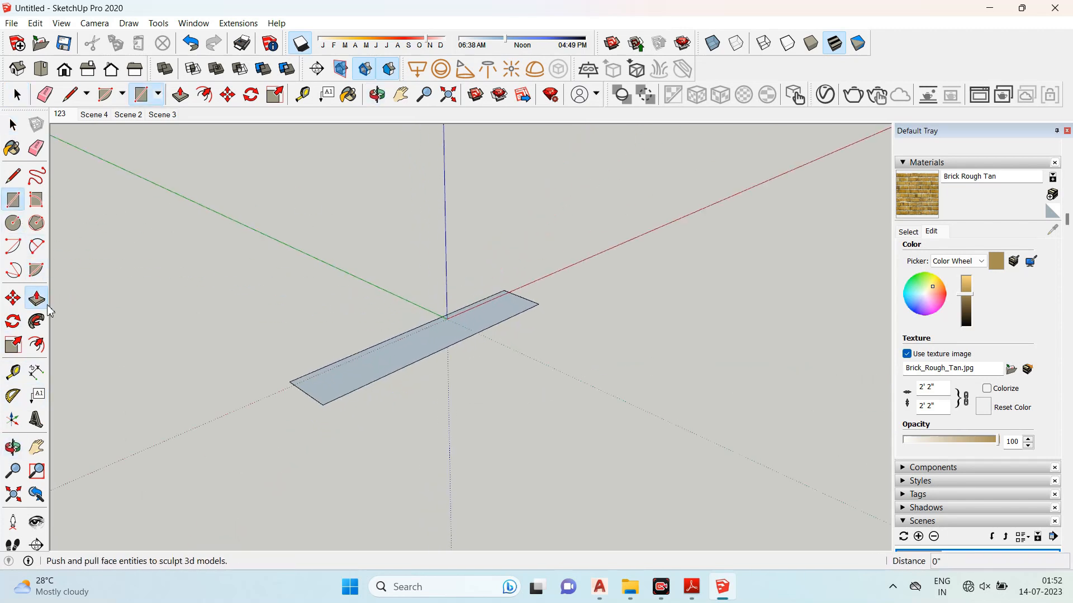
- Push/pull the rectangle upward into a tall box
{"action": "left_click", "coordinate": [36, 297]}
{"action": "left_click_drag", "start_coordinate": [333, 378], "coordinate": [369, 282]}
{"action": "scroll", "coordinate": [369, 282], "scroll_direction": "up", "scroll_amount": 1}
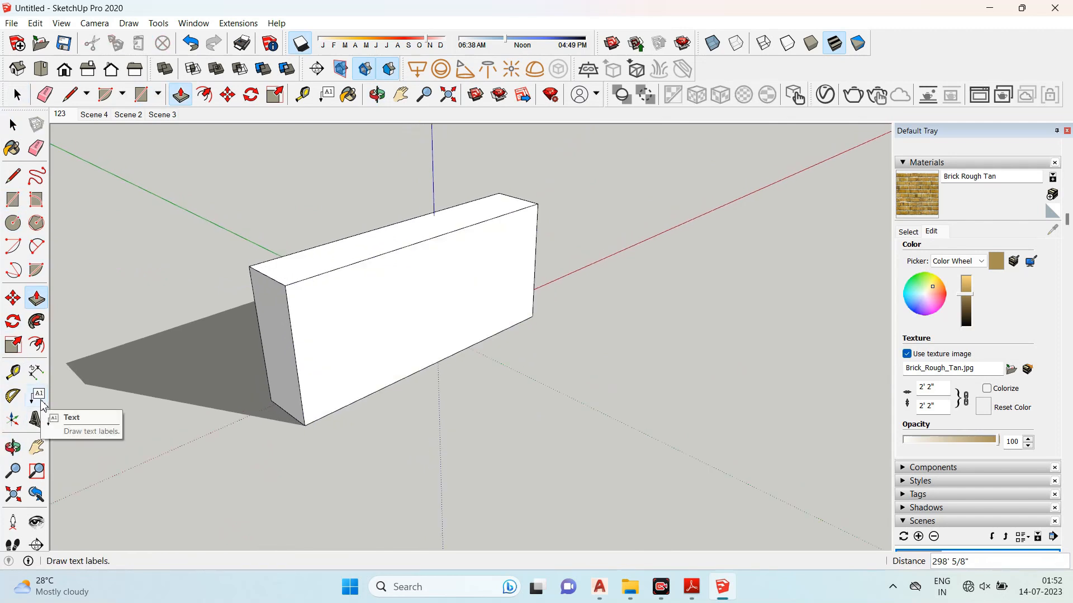
- Add a text label reading 212121212 with a leader pointing to the box's top corner
{"action": "left_click", "coordinate": [37, 395]}
{"action": "scroll", "coordinate": [338, 310], "scroll_direction": "down", "scroll_amount": 2}
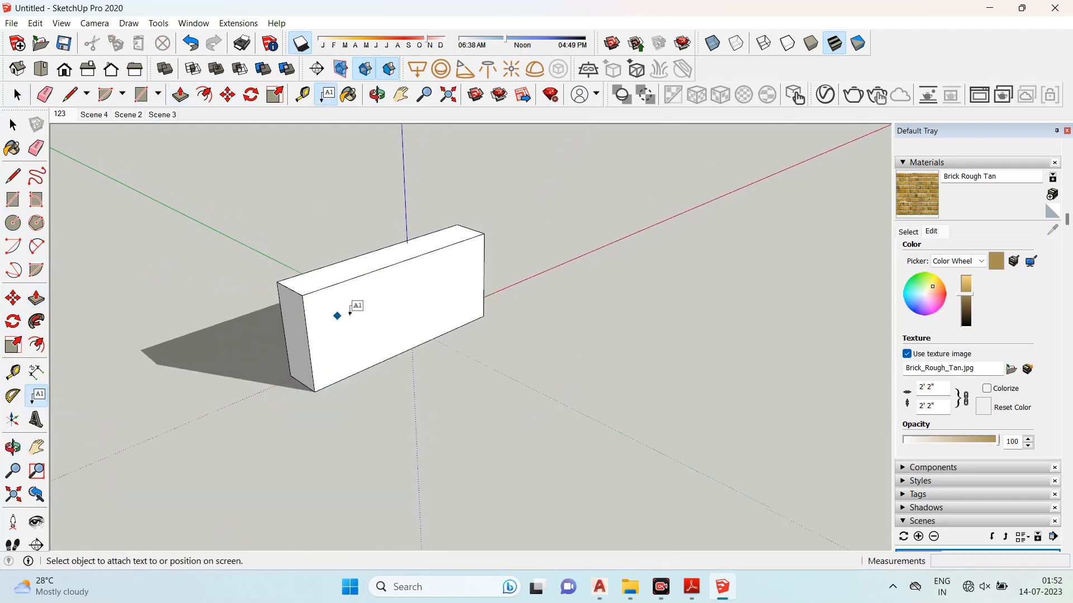
{"action": "left_click", "coordinate": [463, 248]}
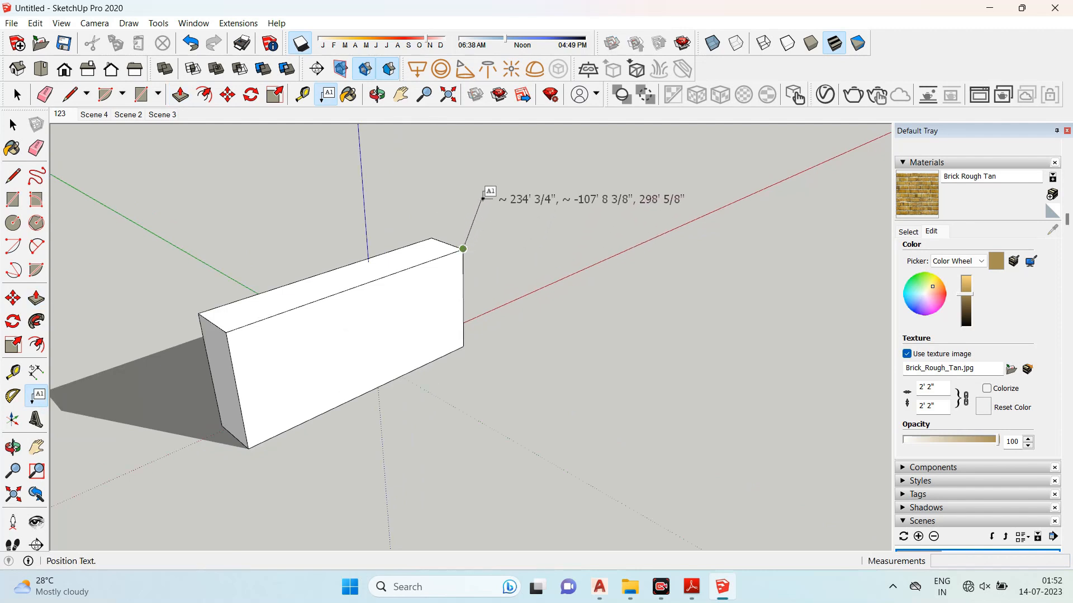
{"action": "left_click", "coordinate": [501, 180]}
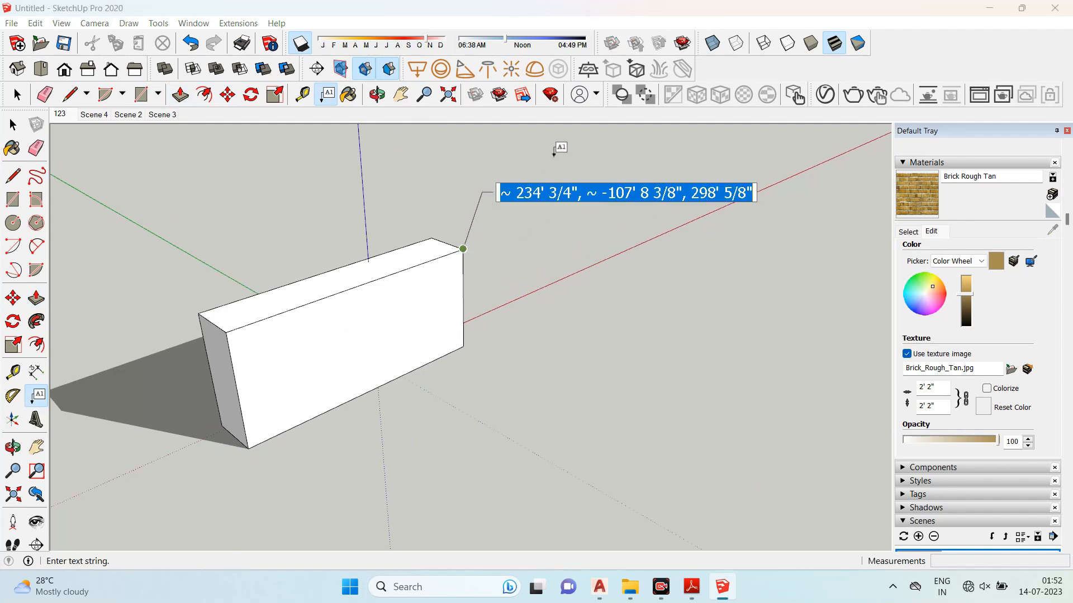
{"action": "type", "text": "212121212"}
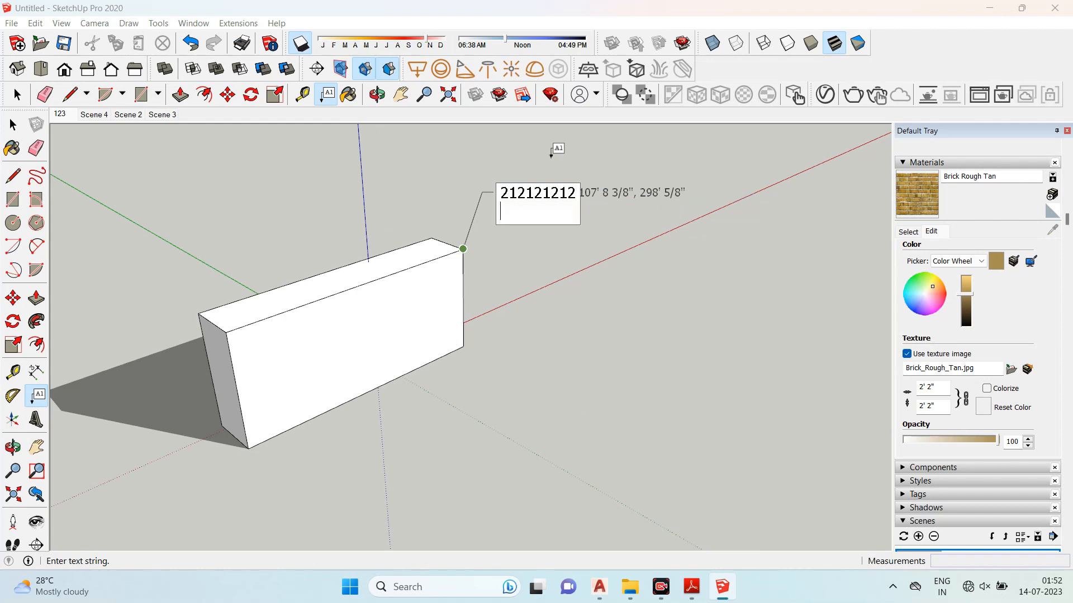
{"action": "left_click", "coordinate": [13, 124]}
{"action": "middle_click_drag", "start_coordinate": [296, 191], "coordinate": [178, 373]}
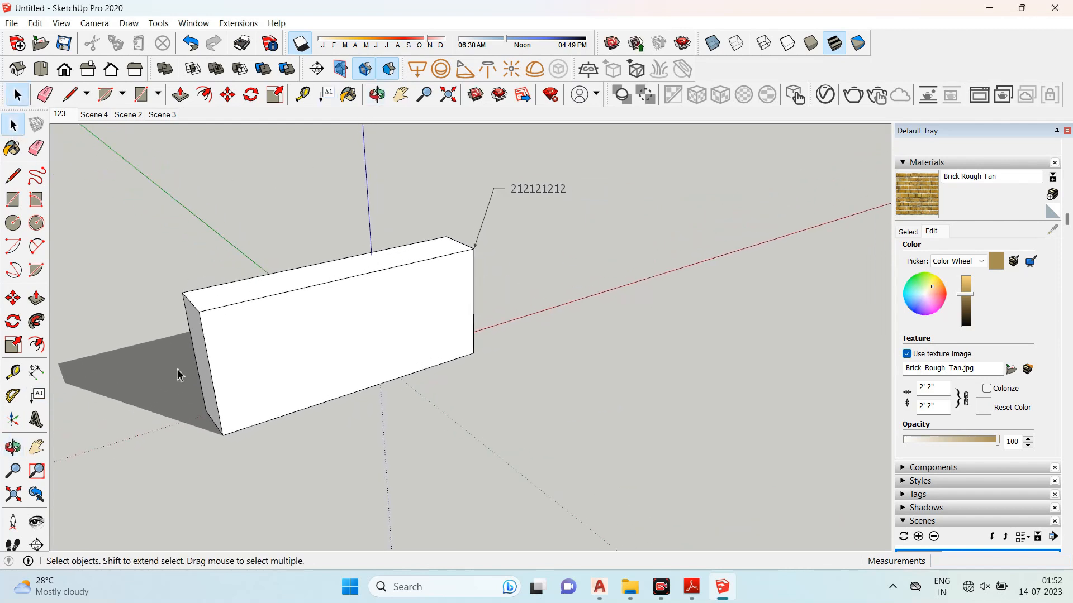
- Add a second leader text label reading WALL 9" CONCRETE pointing to the box's upper left edge
{"action": "left_click", "coordinate": [36, 395]}
{"action": "left_click", "coordinate": [225, 305]}
{"action": "left_click", "coordinate": [263, 196]}
{"action": "type", "text": "WALL"}
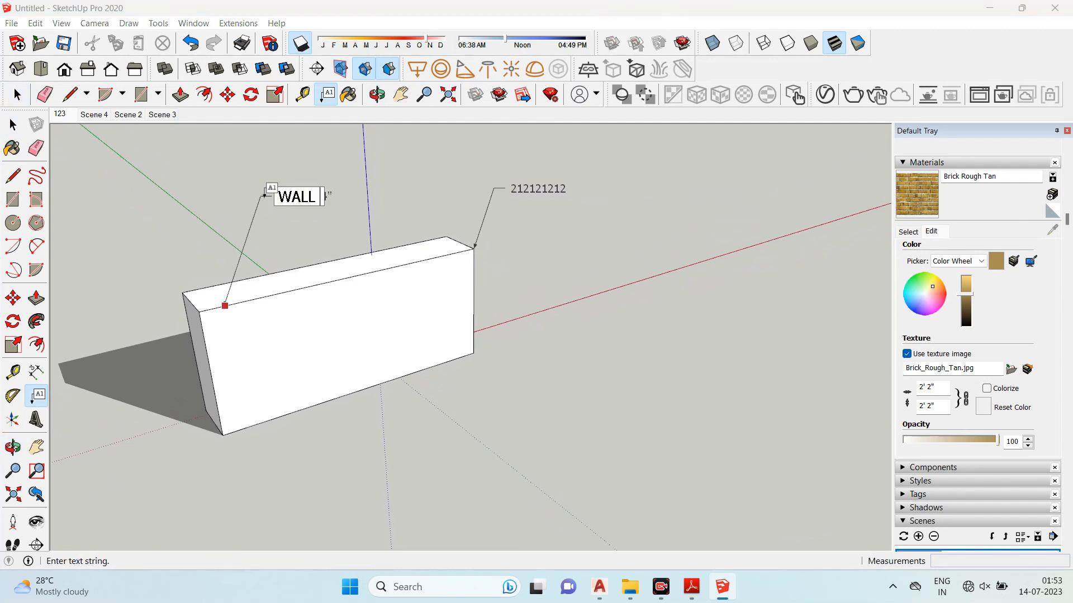
{"action": "type", "text": " 9\" CONCRETE"}
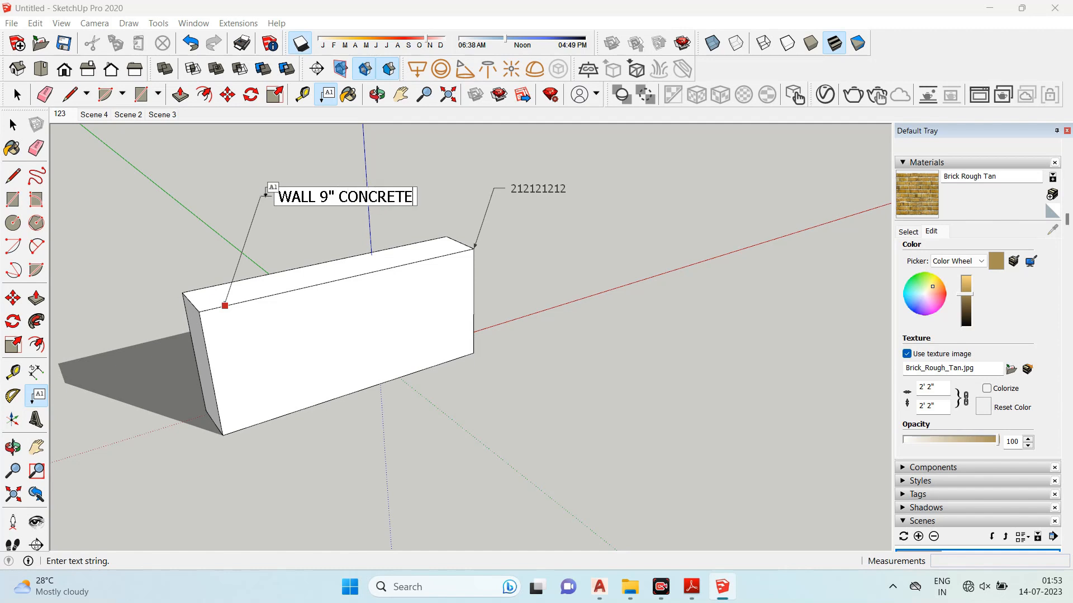
{"action": "left_click", "coordinate": [13, 124]}
{"action": "middle_click_drag", "start_coordinate": [280, 277], "coordinate": [254, 242]}
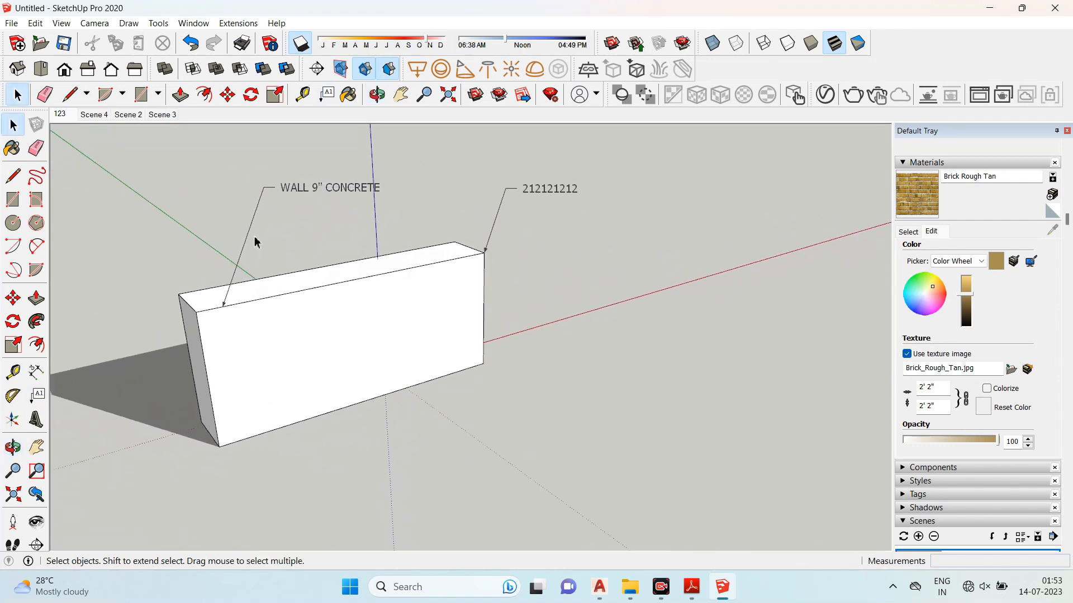
- Create 3D text EXTERIOR, 10" high and 1" extruded, and place it on the box's front face
{"action": "left_click", "coordinate": [37, 421]}
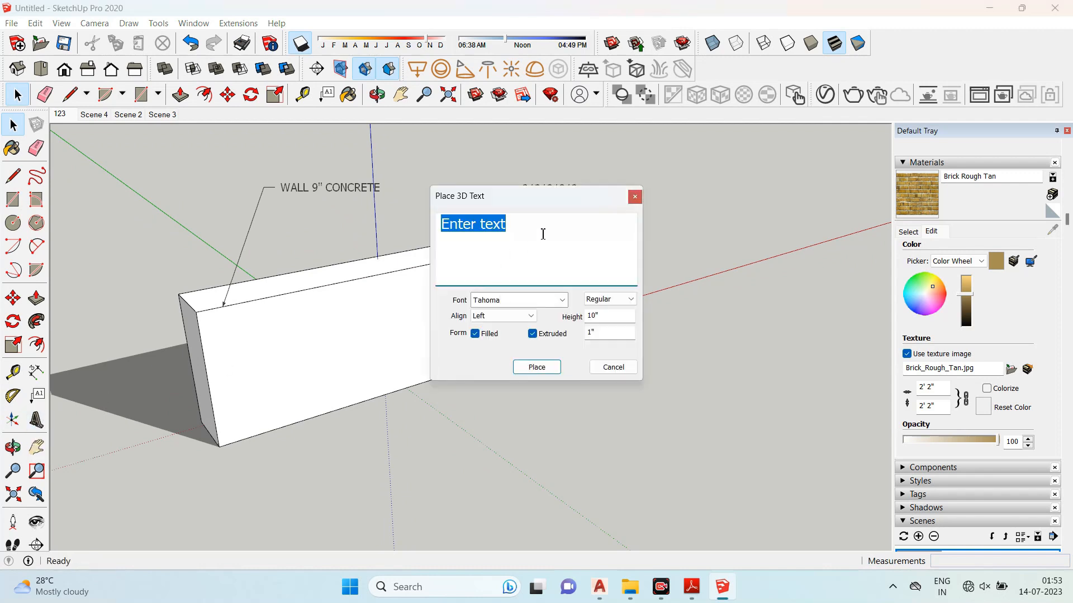
{"action": "type", "text": "EXTERIOR"}
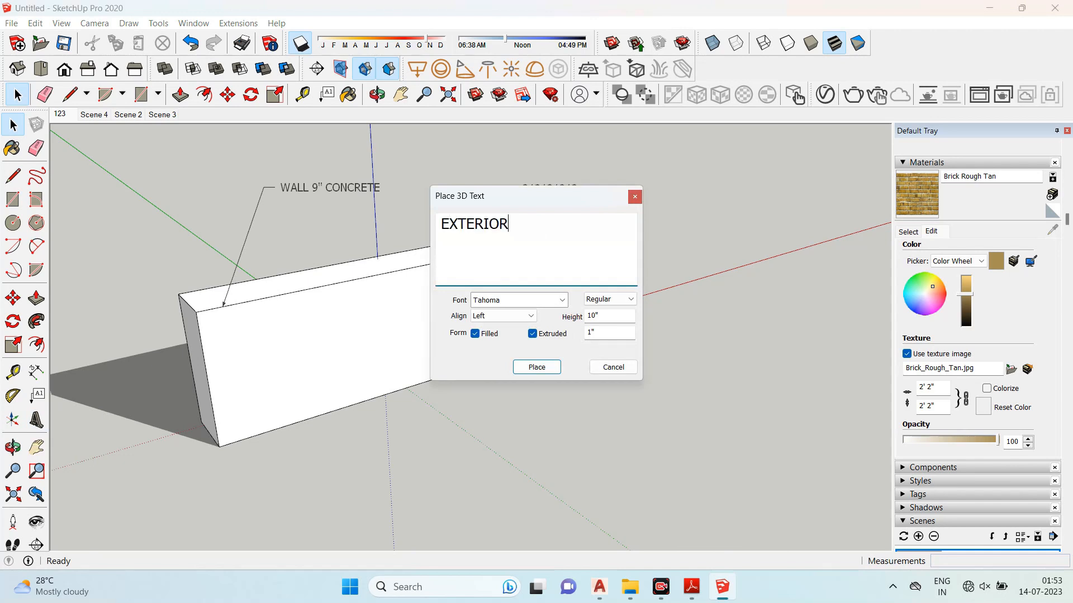
{"action": "left_click", "coordinate": [554, 371]}
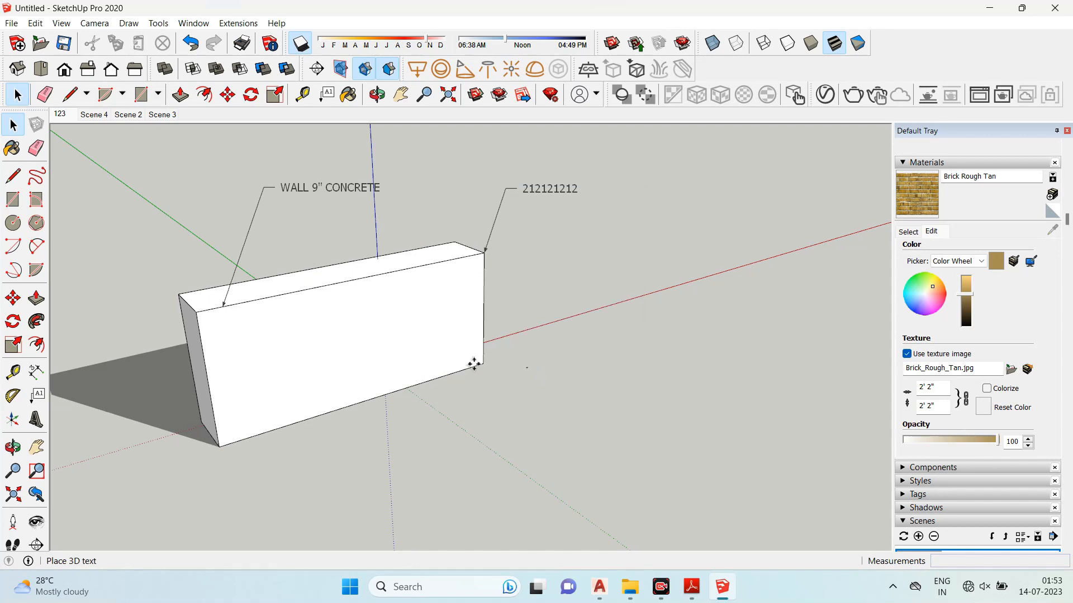
{"action": "scroll", "coordinate": [488, 269], "scroll_direction": "up", "scroll_amount": 10}
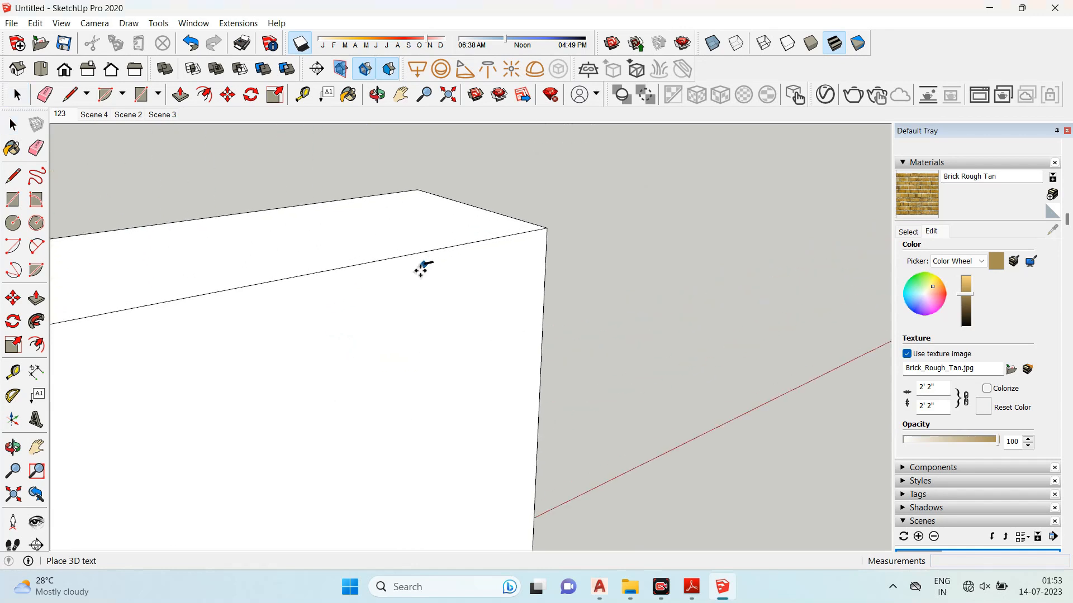
{"action": "scroll", "coordinate": [398, 259], "scroll_direction": "up", "scroll_amount": 10}
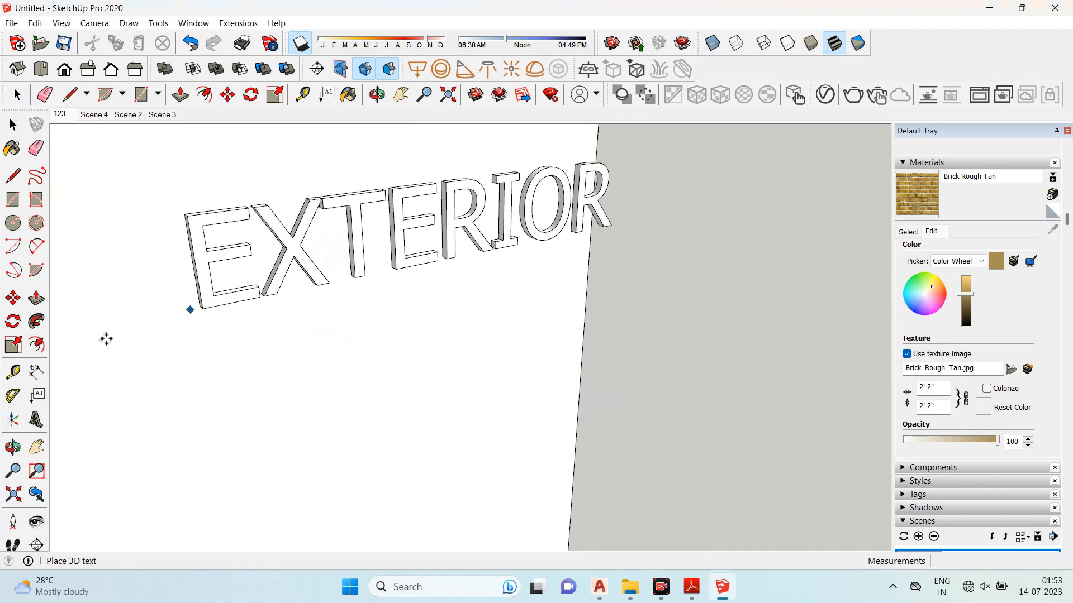
{"action": "left_click", "coordinate": [112, 335]}
- Scale the 3D text EXTERIOR up so it spans the upper part of the box's front face
{"action": "scroll", "coordinate": [395, 290], "scroll_direction": "down", "scroll_amount": 5}
{"action": "scroll", "coordinate": [408, 251], "scroll_direction": "down", "scroll_amount": 3}
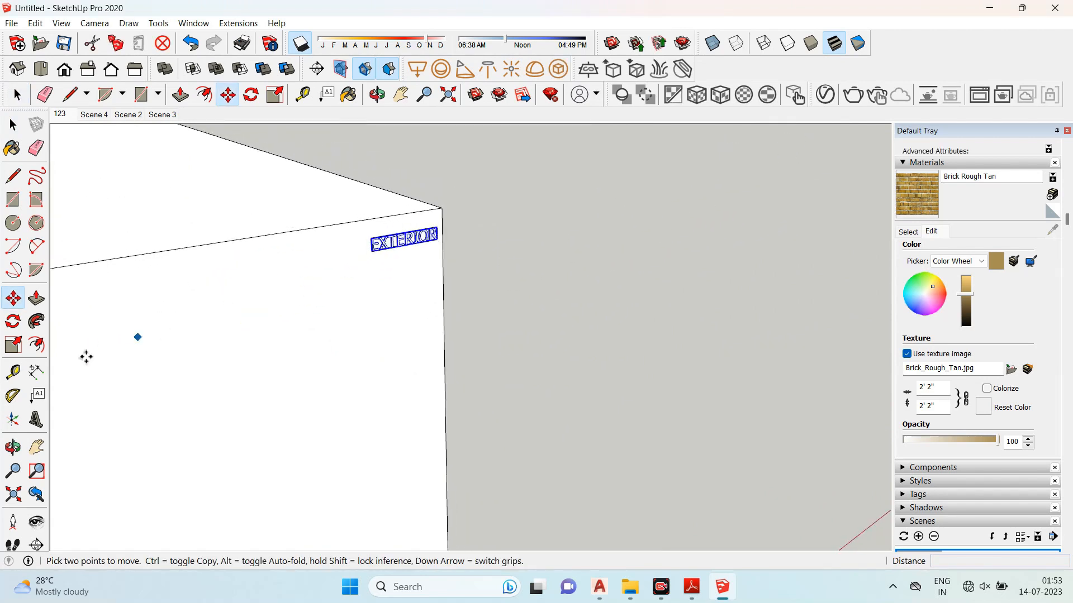
{"action": "left_click", "coordinate": [13, 346]}
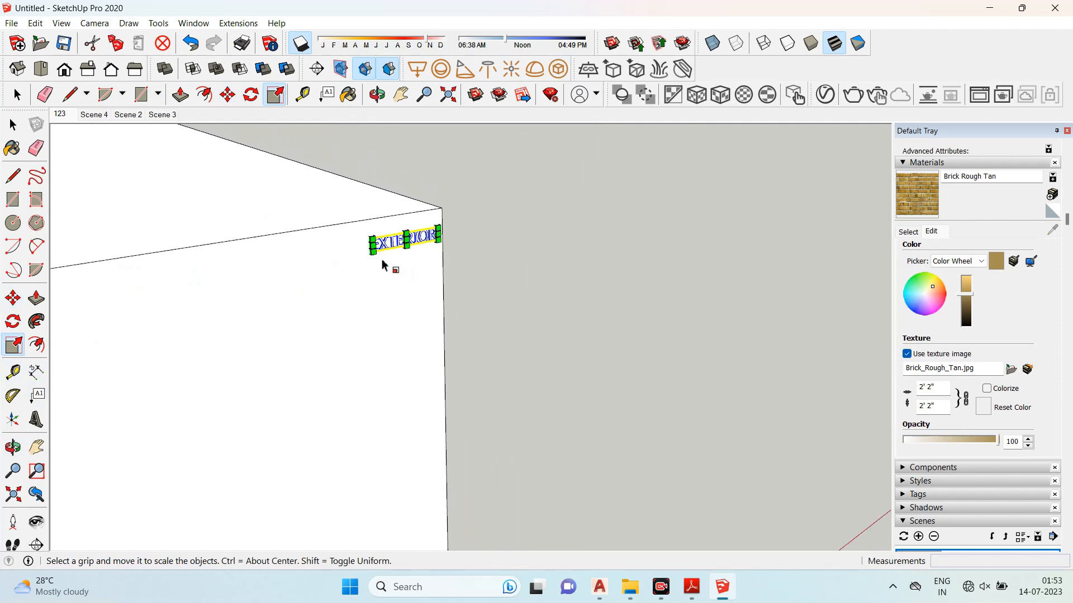
{"action": "left_click_drag", "start_coordinate": [373, 249], "coordinate": [454, 255]}
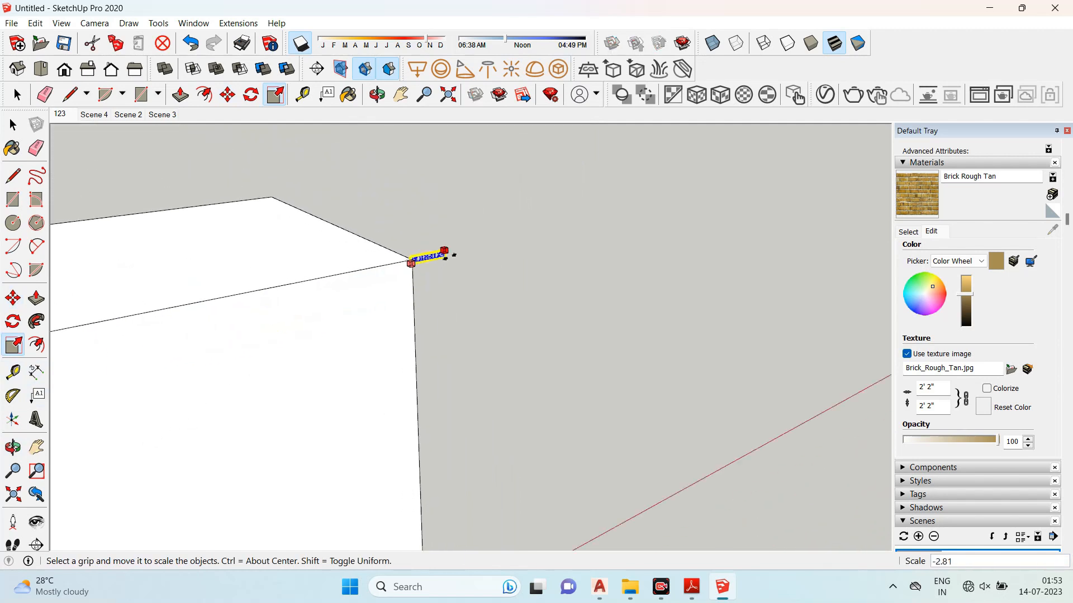
{"action": "scroll", "coordinate": [453, 256], "scroll_direction": "down", "scroll_amount": 8}
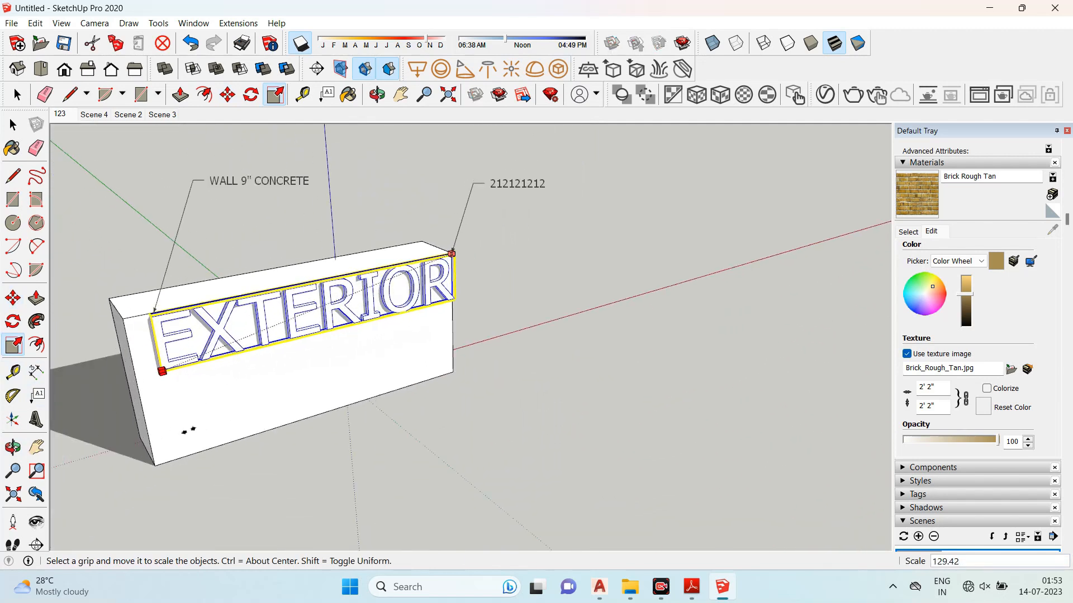
{"action": "left_click", "coordinate": [175, 441]}
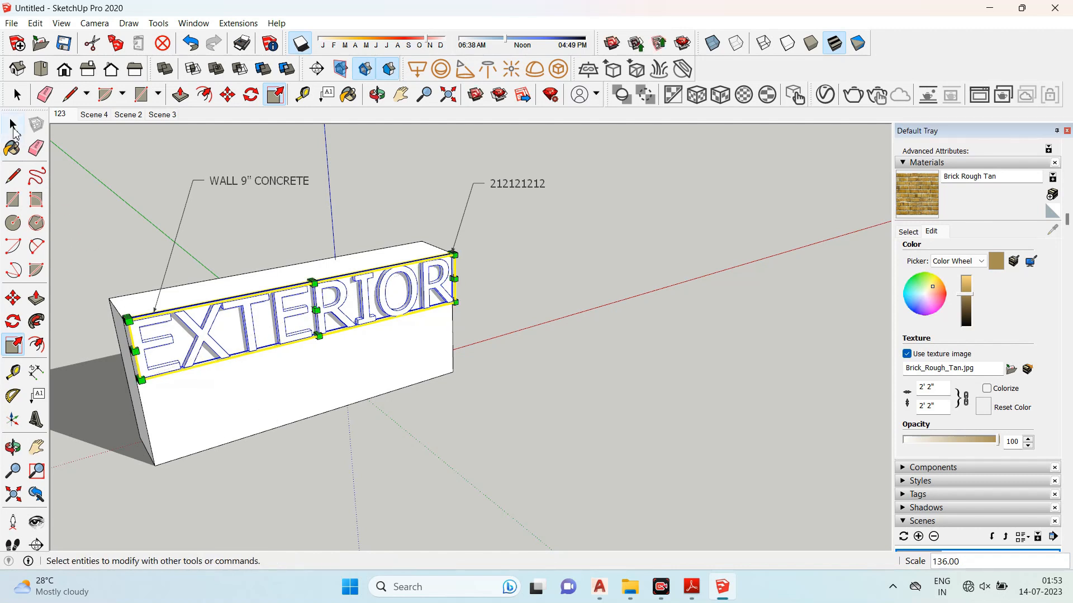
- Orbit, pan and zoom around the box to inspect the 3D text and labels
{"action": "left_click", "coordinate": [12, 125]}
{"action": "left_click", "coordinate": [567, 335]}
{"action": "middle_click_drag", "start_coordinate": [567, 335], "coordinate": [286, 254]}
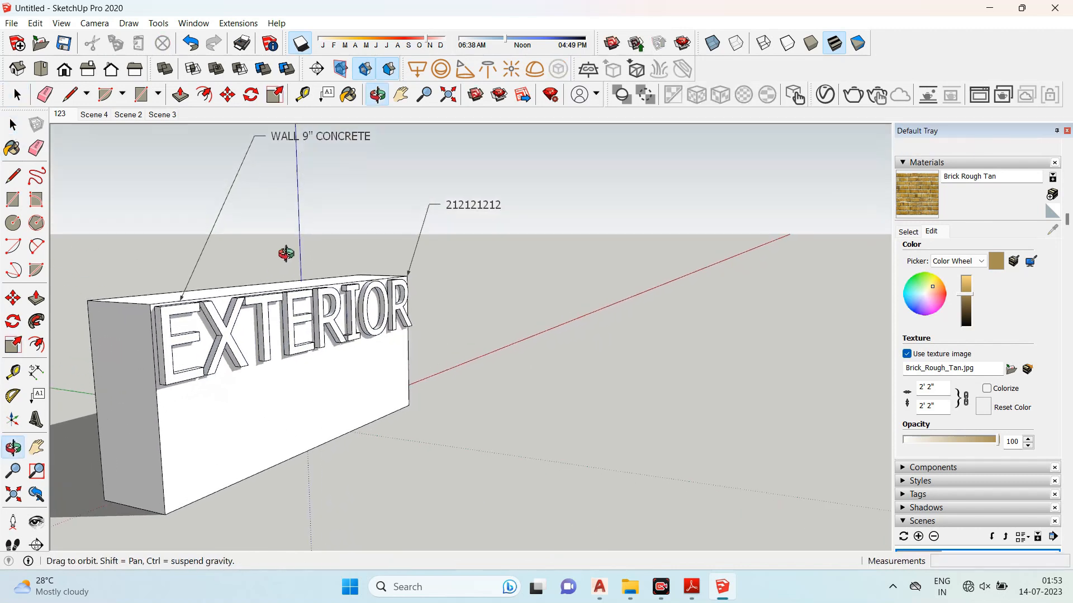
{"action": "scroll", "coordinate": [286, 254], "scroll_direction": "down", "scroll_amount": 1}
{"action": "scroll", "coordinate": [249, 342], "scroll_direction": "up", "scroll_amount": 3}
{"action": "middle_click_drag", "start_coordinate": [667, 331], "coordinate": [581, 363]}
{"action": "scroll", "coordinate": [505, 271], "scroll_direction": "down", "scroll_amount": 2}
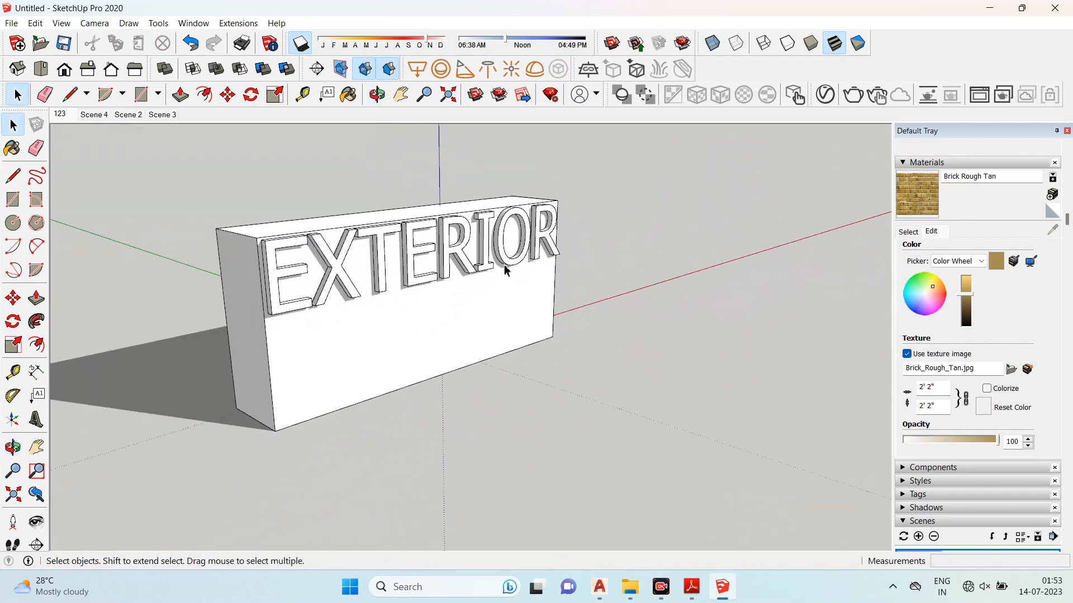
{"action": "scroll", "coordinate": [583, 222], "scroll_direction": "up", "scroll_amount": 3}
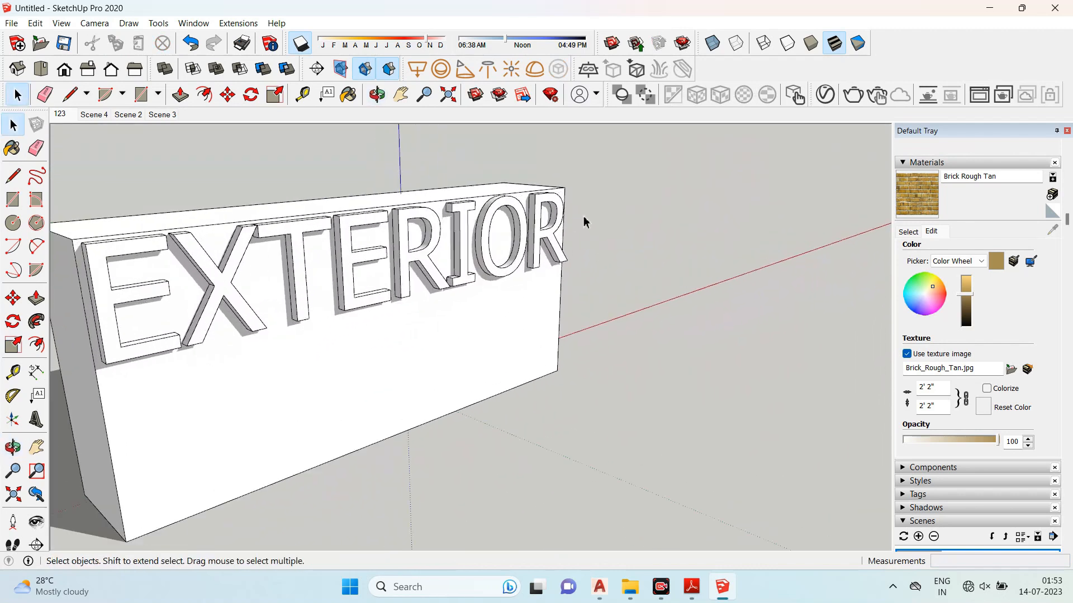
{"action": "left_click", "coordinate": [36, 447]}
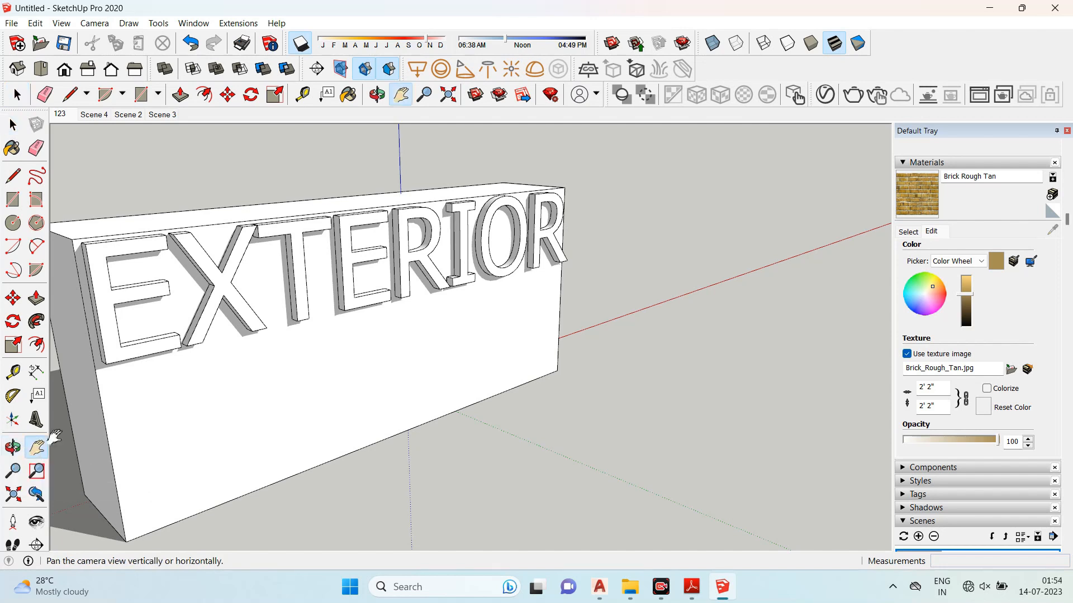
{"action": "scroll", "coordinate": [303, 332], "scroll_direction": "down", "scroll_amount": 3}
{"action": "left_click_drag", "start_coordinate": [301, 338], "coordinate": [536, 333]}
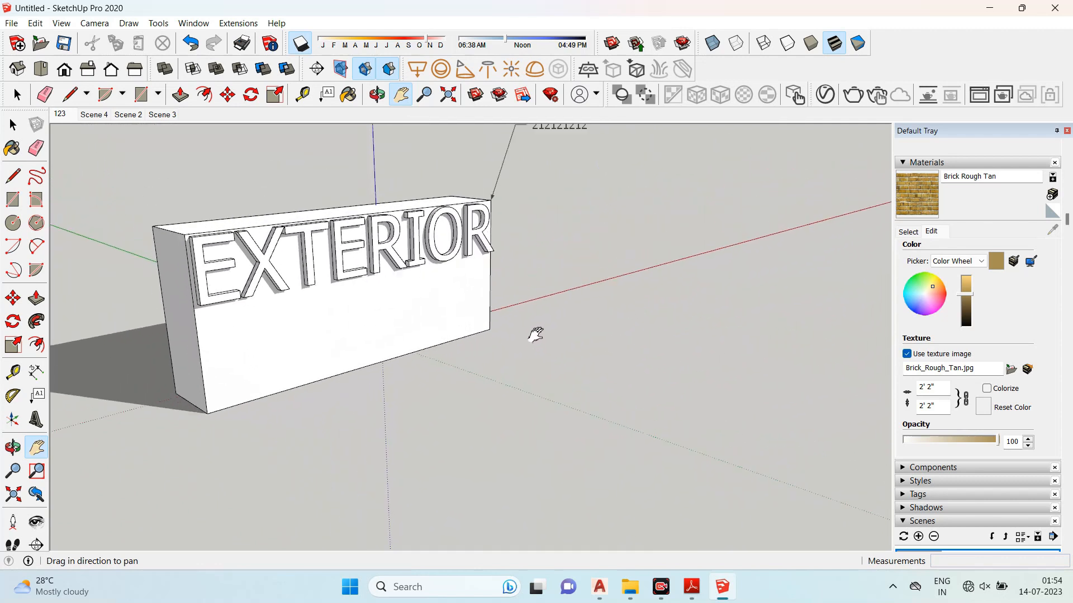
{"action": "left_click", "coordinate": [11, 469]}
{"action": "left_click_drag", "start_coordinate": [275, 352], "coordinate": [303, 337]}
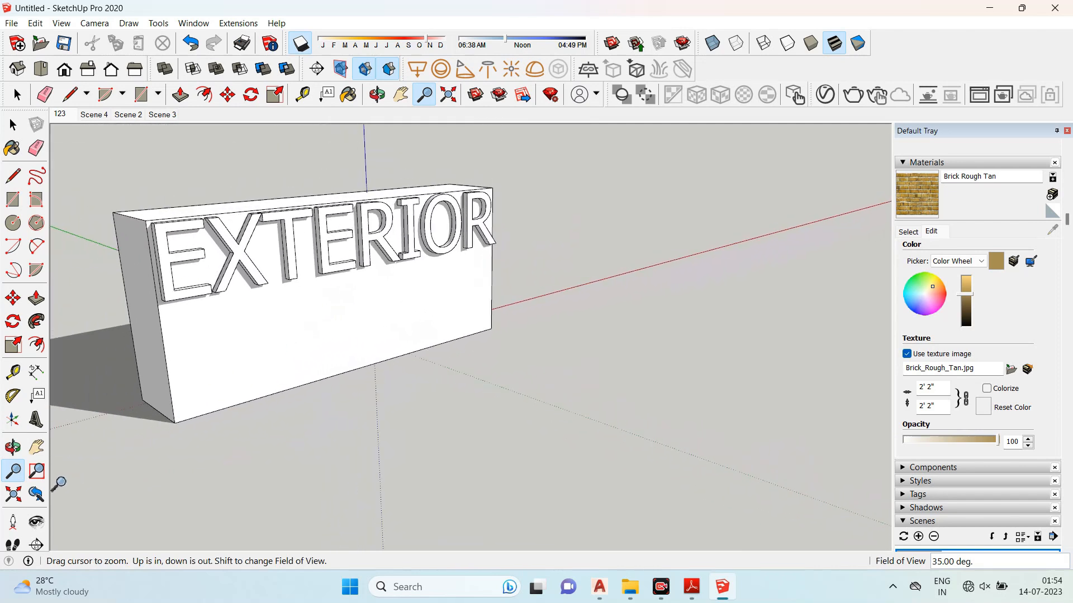
{"action": "left_click", "coordinate": [42, 490]}
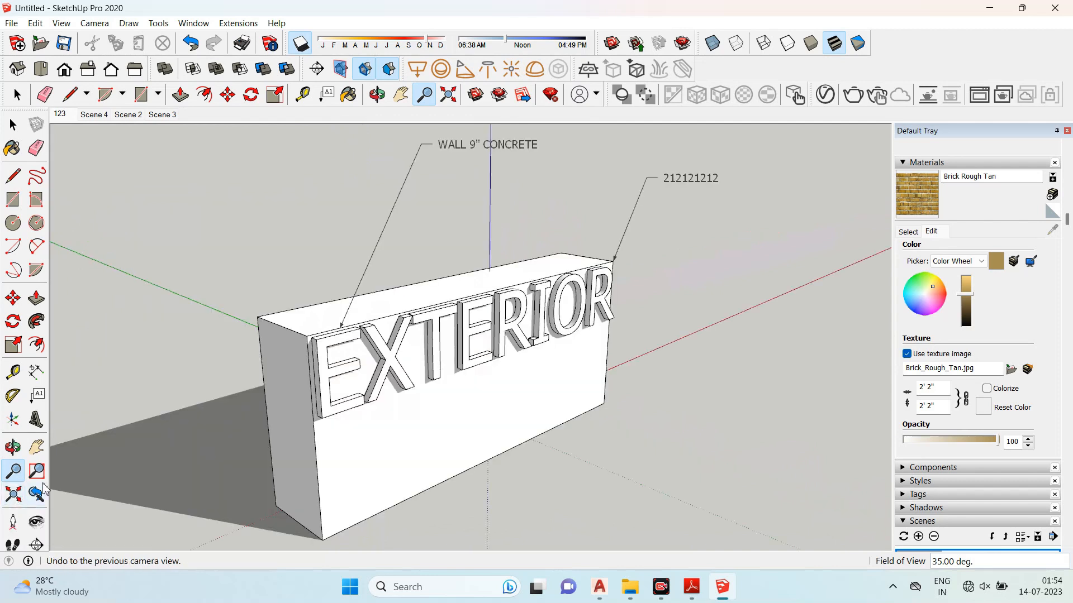
{"action": "left_click_drag", "start_coordinate": [359, 291], "coordinate": [484, 274]}
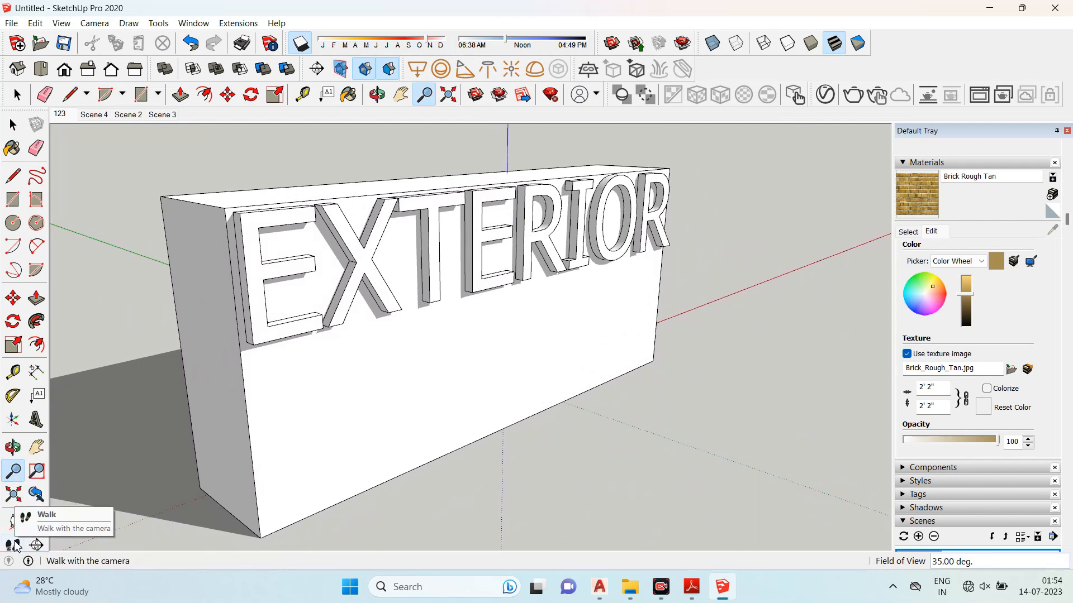
- Select everything in the model and delete it
{"action": "left_click", "coordinate": [13, 124]}
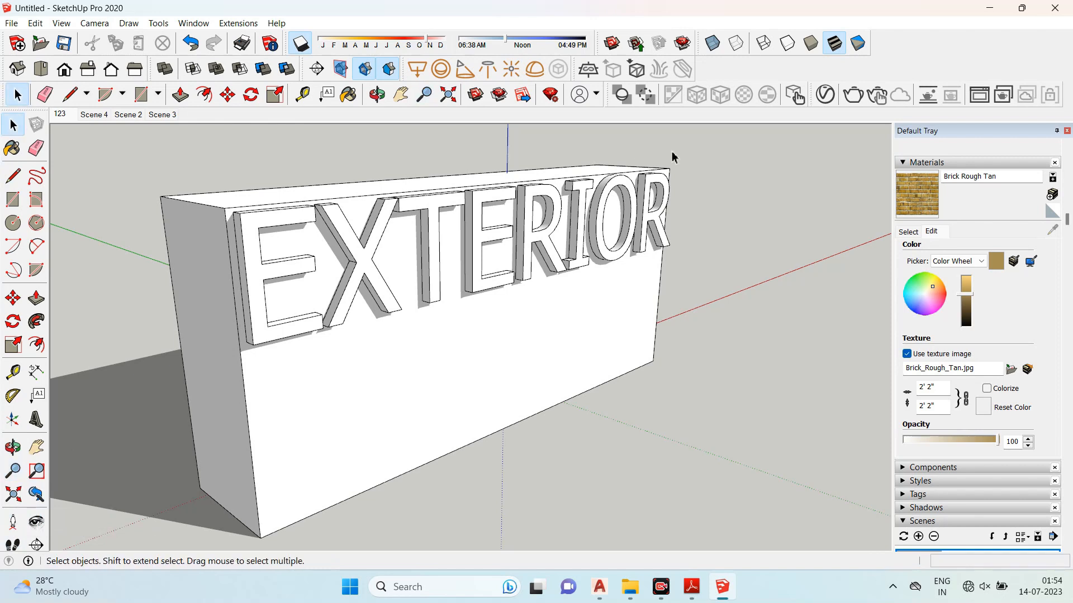
{"action": "key", "text": "ctrl+a"}
{"action": "key", "text": "Delete"}
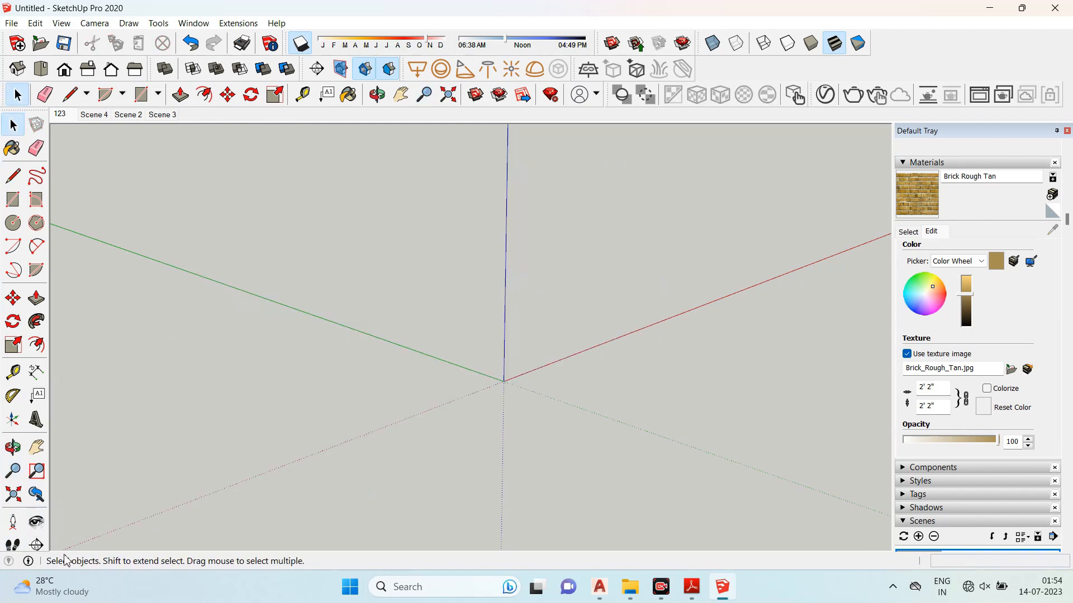
- Switch to the syllabus PDF in Adobe Reader and highlight the Session 02 topics list
{"action": "left_click", "coordinate": [692, 587]}
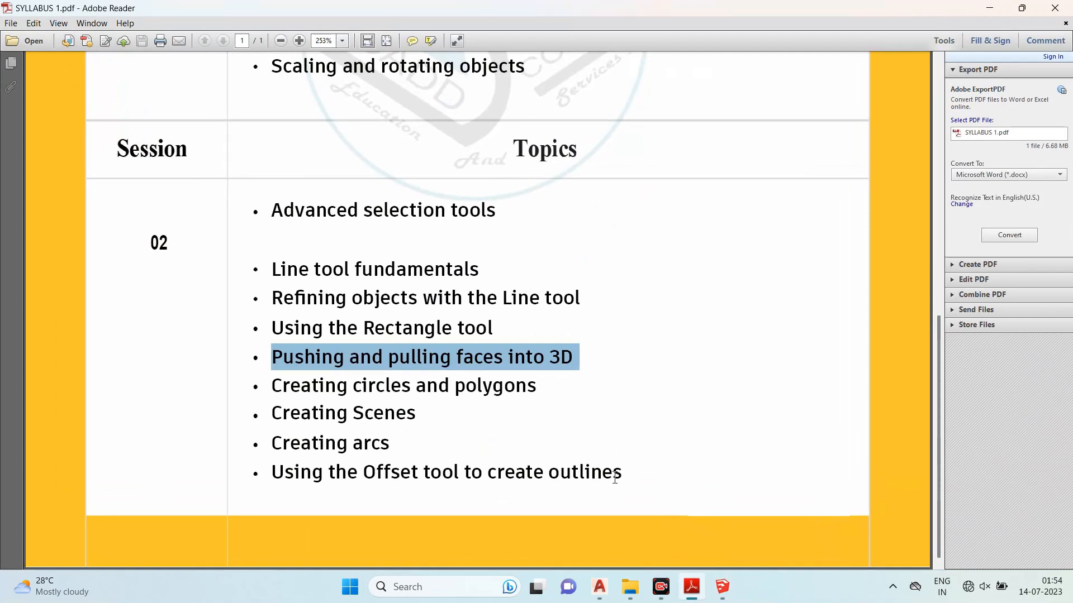
{"action": "left_click_drag", "start_coordinate": [622, 479], "coordinate": [245, 218]}
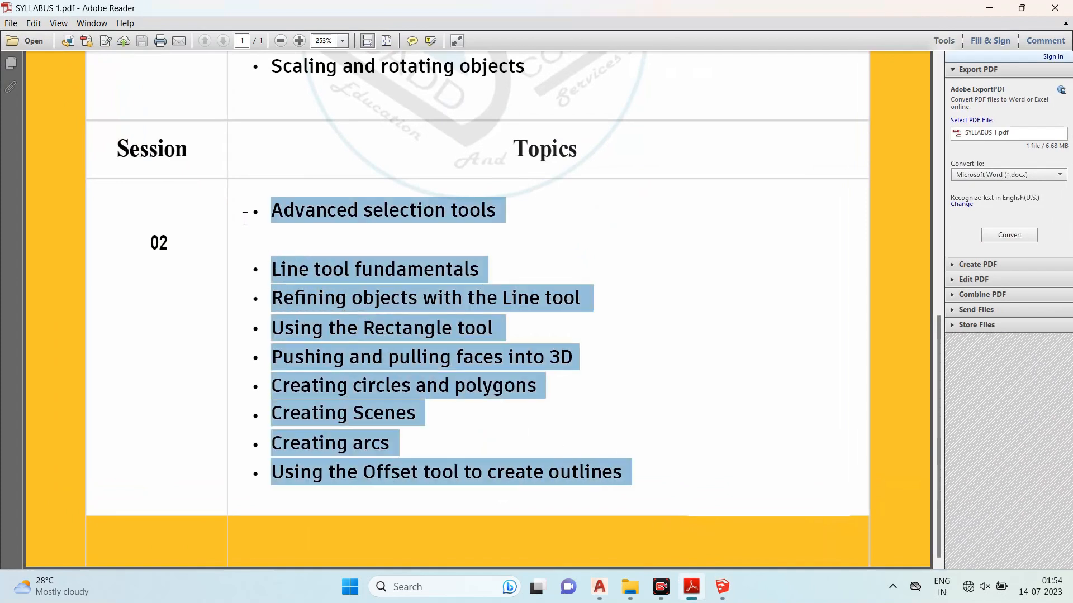
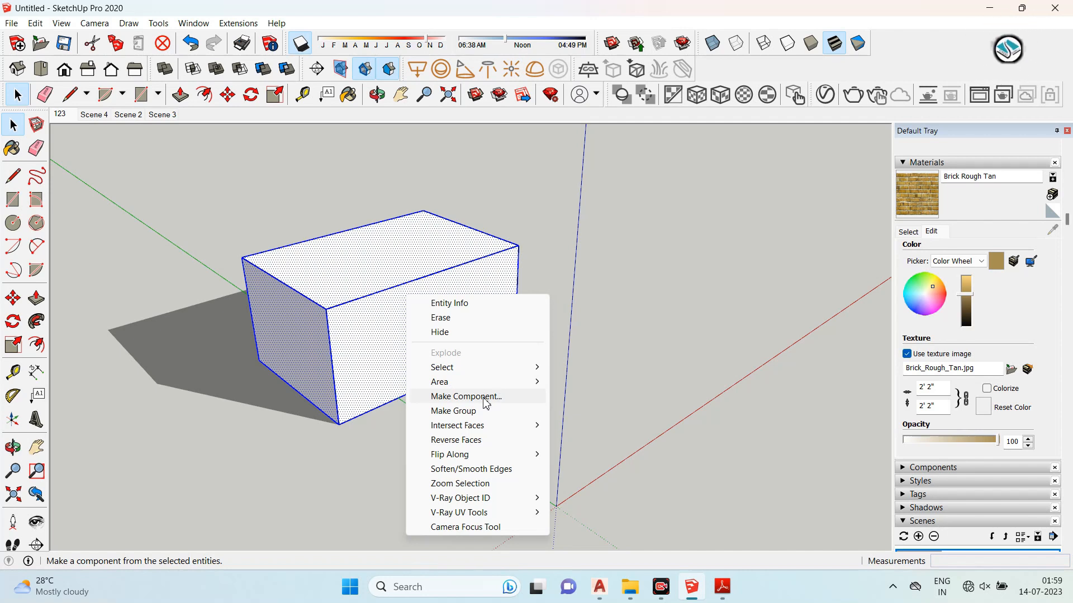
- Make the selected box into a group and clear the selection
{"action": "left_click", "coordinate": [464, 416]}
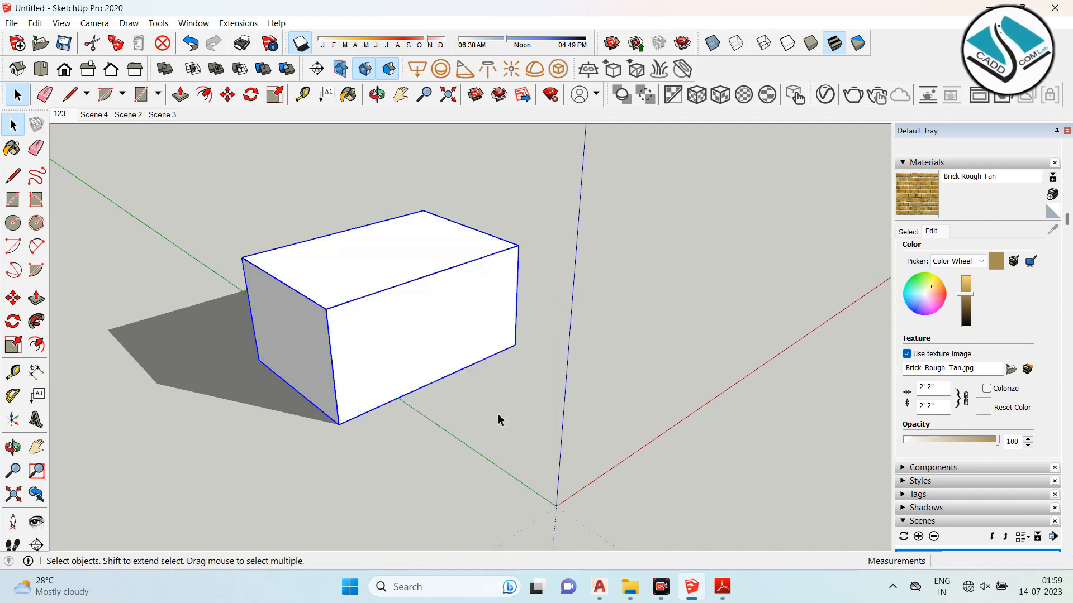
{"action": "left_click", "coordinate": [507, 417]}
- Copy the grouped box with the Move tool, placing the copy from its front corner beside the original
{"action": "scroll", "coordinate": [447, 360], "scroll_direction": "down", "scroll_amount": 2}
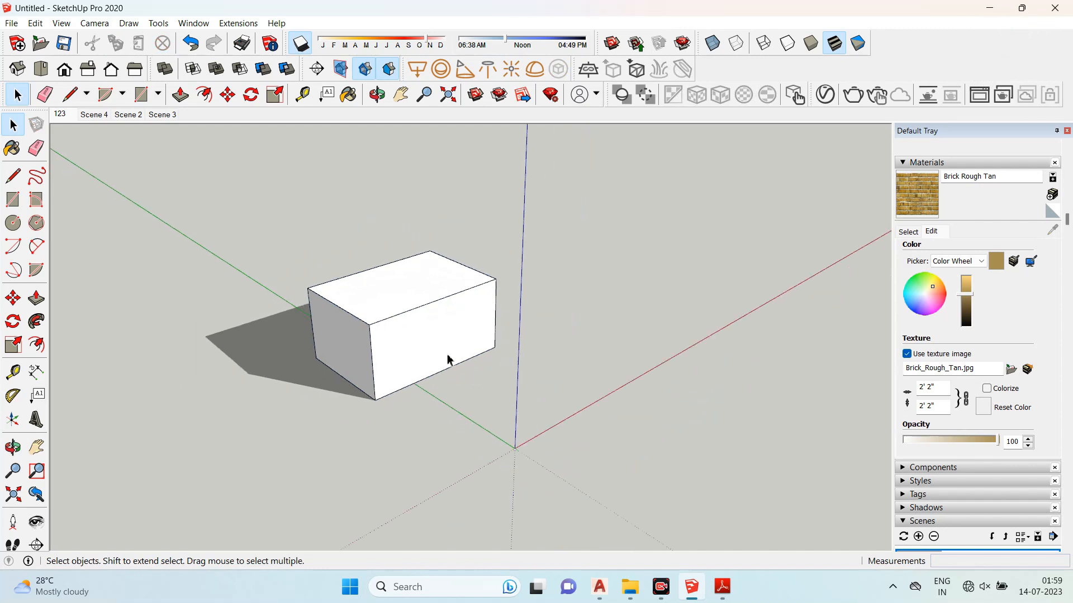
{"action": "scroll", "coordinate": [453, 364], "scroll_direction": "up", "scroll_amount": 4}
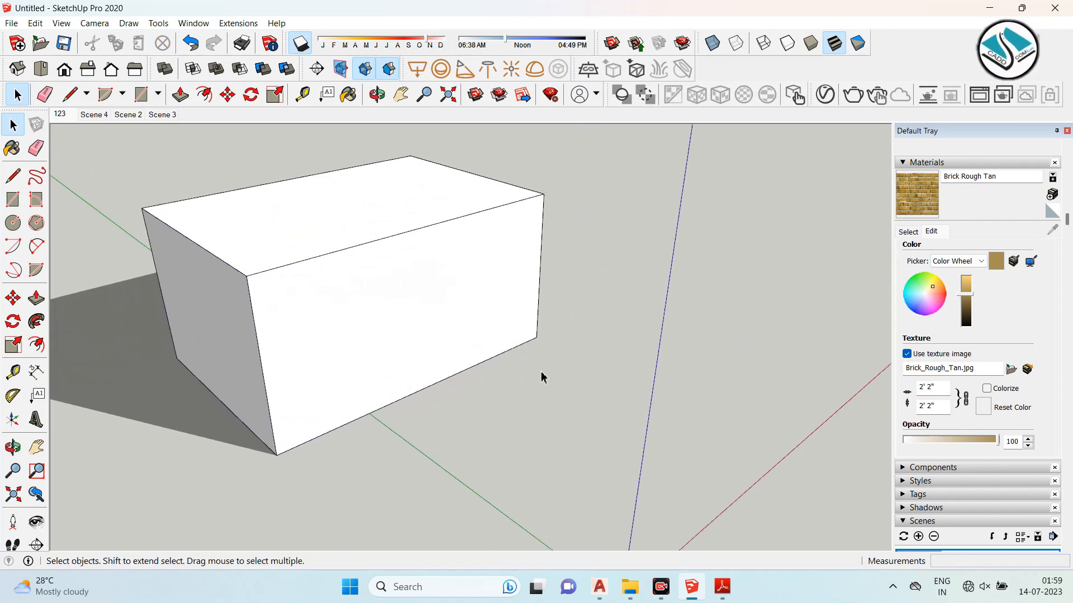
{"action": "left_click", "coordinate": [436, 307]}
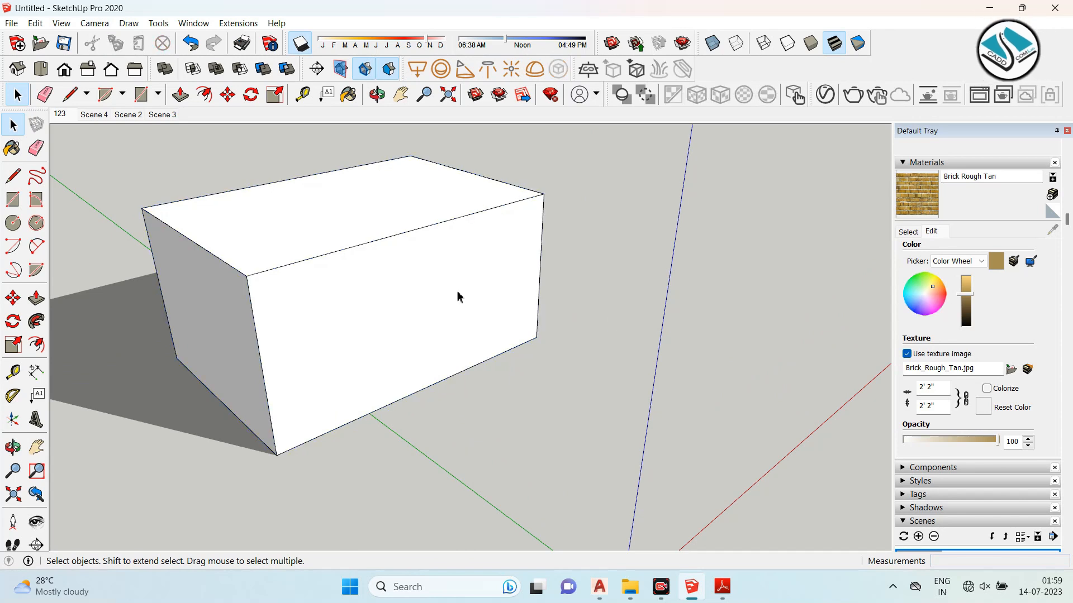
{"action": "scroll", "coordinate": [240, 276], "scroll_direction": "down", "scroll_amount": 2}
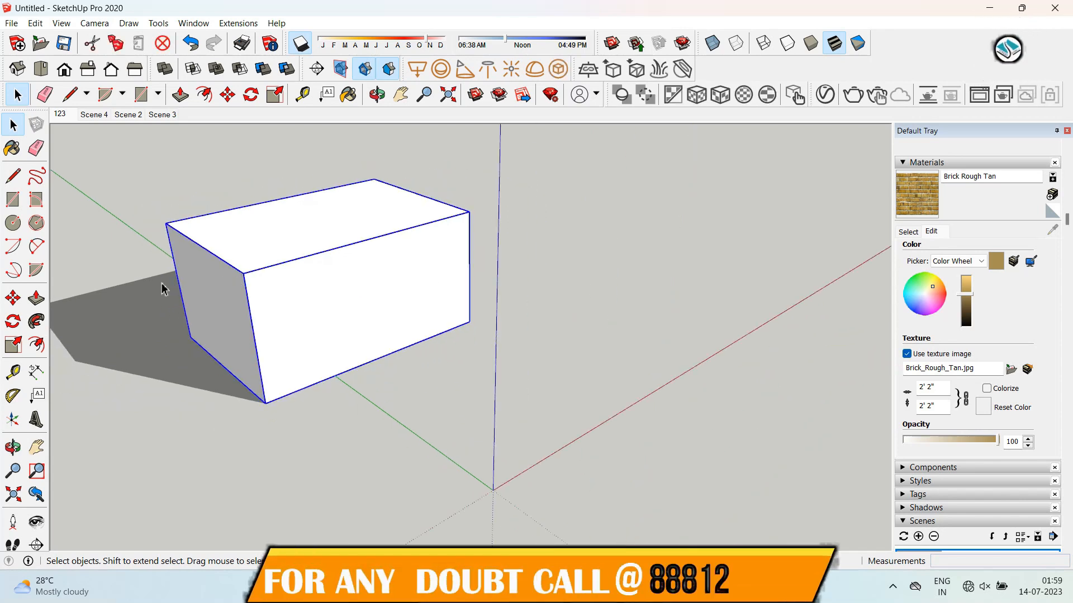
{"action": "left_click", "coordinate": [13, 299]}
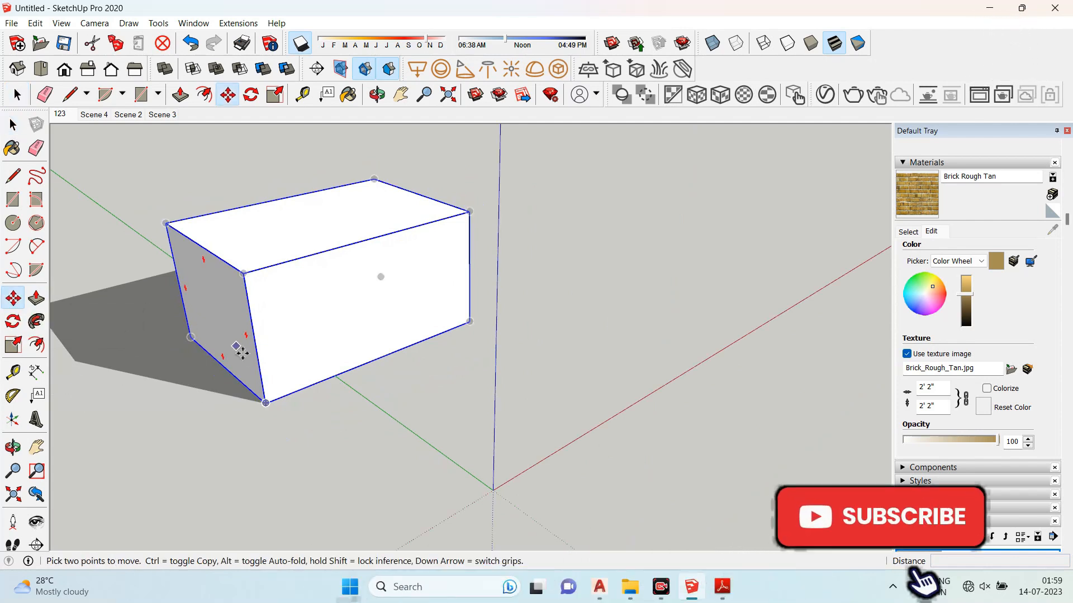
{"action": "left_click", "coordinate": [266, 403]}
{"action": "key", "text": "ctrl"}
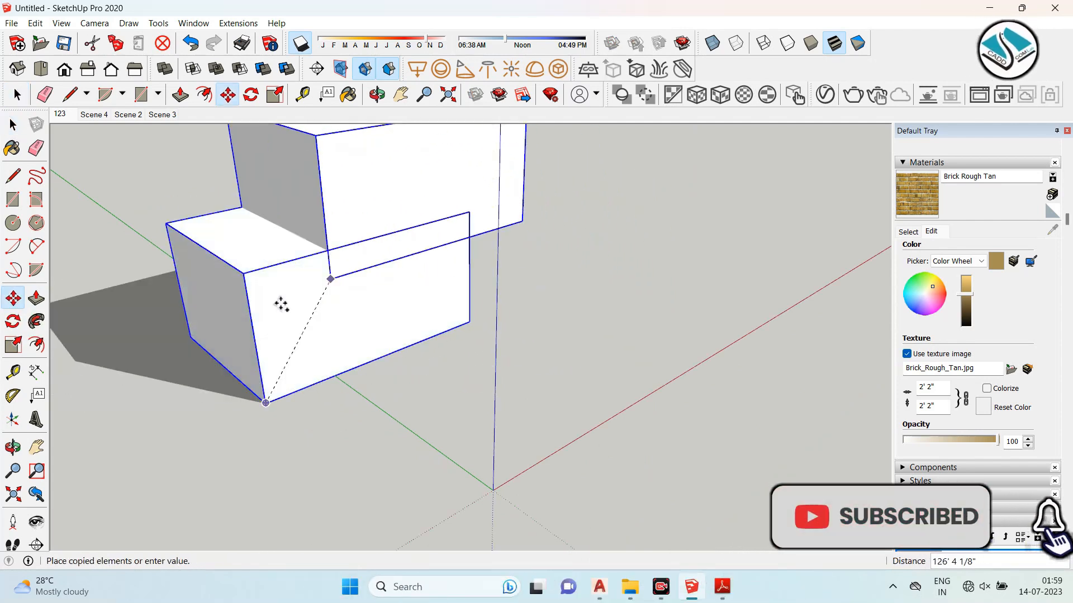
{"action": "left_click", "coordinate": [469, 322]}
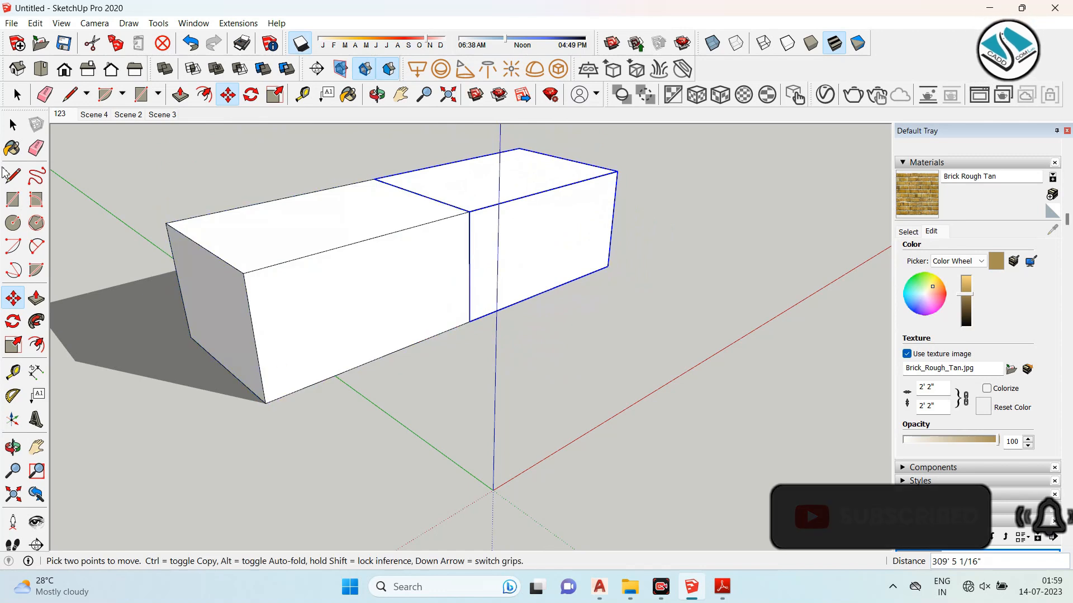
- Move the copied box away from the original group
{"action": "left_click", "coordinate": [11, 125]}
{"action": "left_click", "coordinate": [328, 386]}
{"action": "scroll", "coordinate": [335, 385], "scroll_direction": "down", "scroll_amount": 2}
{"action": "scroll", "coordinate": [429, 331], "scroll_direction": "up", "scroll_amount": 2}
{"action": "middle_click_drag", "start_coordinate": [423, 272], "coordinate": [395, 296]}
{"action": "left_click", "coordinate": [486, 266]}
{"action": "left_click", "coordinate": [13, 298]}
{"action": "left_click", "coordinate": [414, 338]}
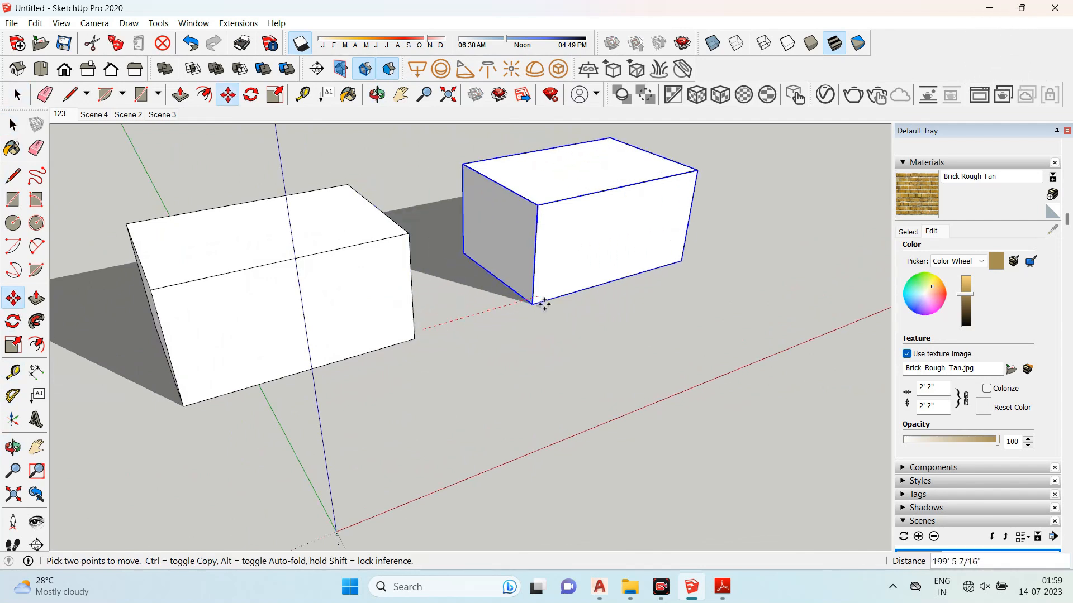
{"action": "left_click", "coordinate": [544, 304]}
- Move the box again to adjust the spacing between the two groups, then clear the selection
{"action": "left_click", "coordinate": [433, 365]}
{"action": "scroll", "coordinate": [433, 364], "scroll_direction": "down", "scroll_amount": 3}
{"action": "scroll", "coordinate": [312, 319], "scroll_direction": "up", "scroll_amount": 2}
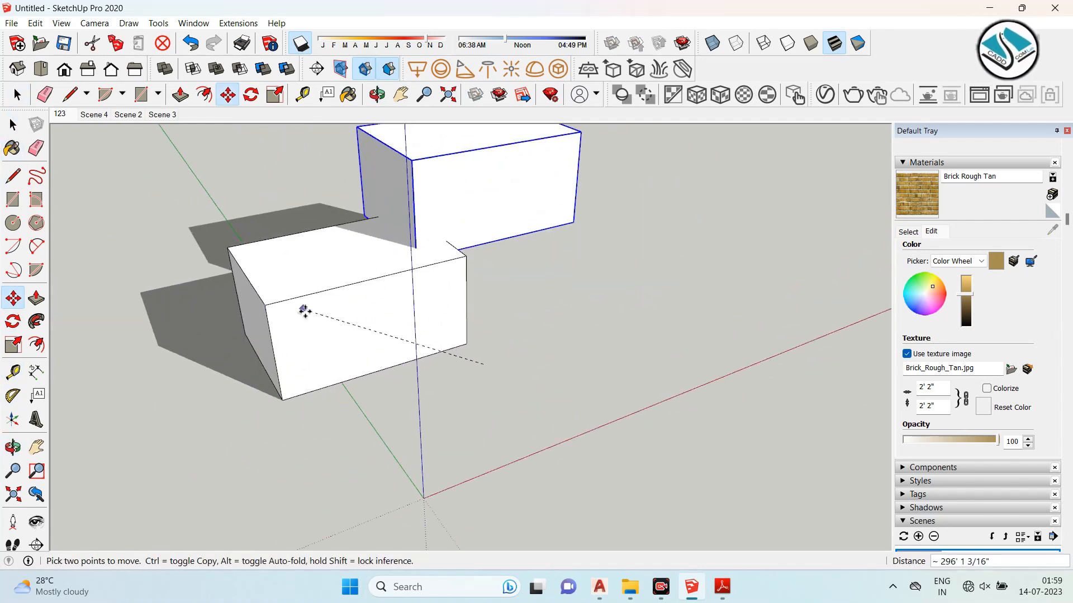
{"action": "scroll", "coordinate": [304, 311], "scroll_direction": "up", "scroll_amount": 1}
{"action": "left_click", "coordinate": [520, 344]}
{"action": "left_click", "coordinate": [11, 127]}
{"action": "middle_click_drag", "start_coordinate": [385, 391], "coordinate": [475, 303]}
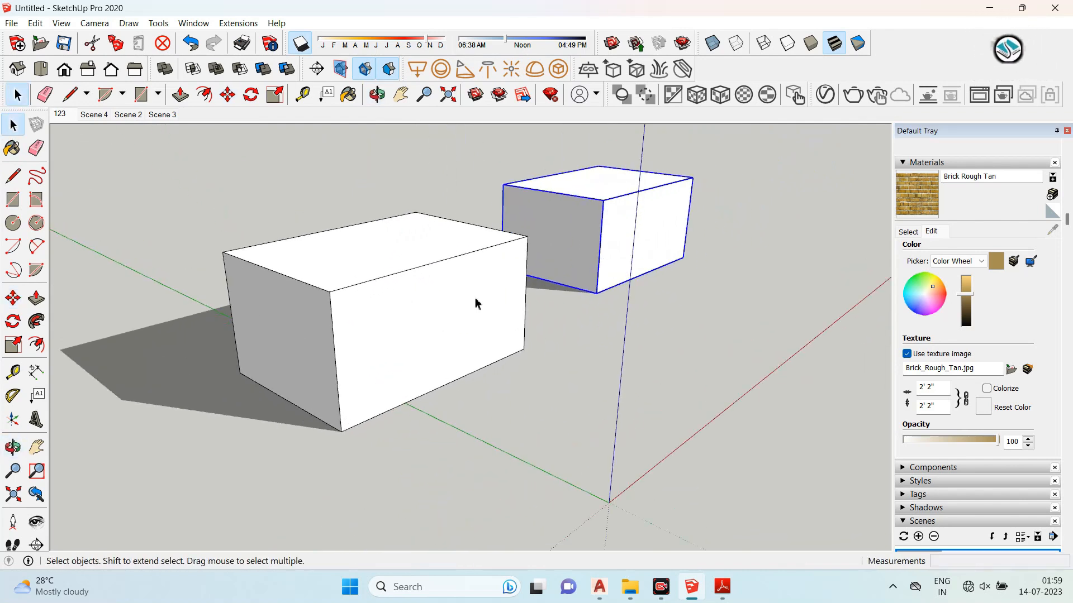
- Open the front box group for editing
{"action": "scroll", "coordinate": [476, 304], "scroll_direction": "up", "scroll_amount": 1}
{"action": "left_click", "coordinate": [390, 304]}
{"action": "right_click", "coordinate": [393, 305]}
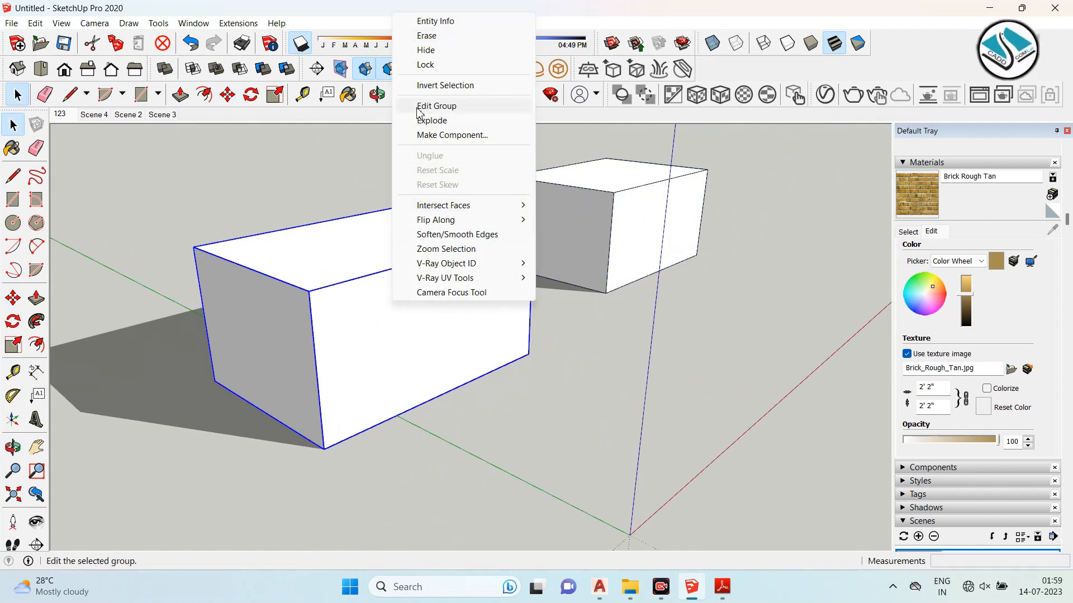
{"action": "left_click", "coordinate": [460, 109]}
- Draw a rectangle on the group's front face and push it inward to cut a window opening
{"action": "left_click", "coordinate": [407, 339]}
{"action": "scroll", "coordinate": [425, 338], "scroll_direction": "up", "scroll_amount": 2}
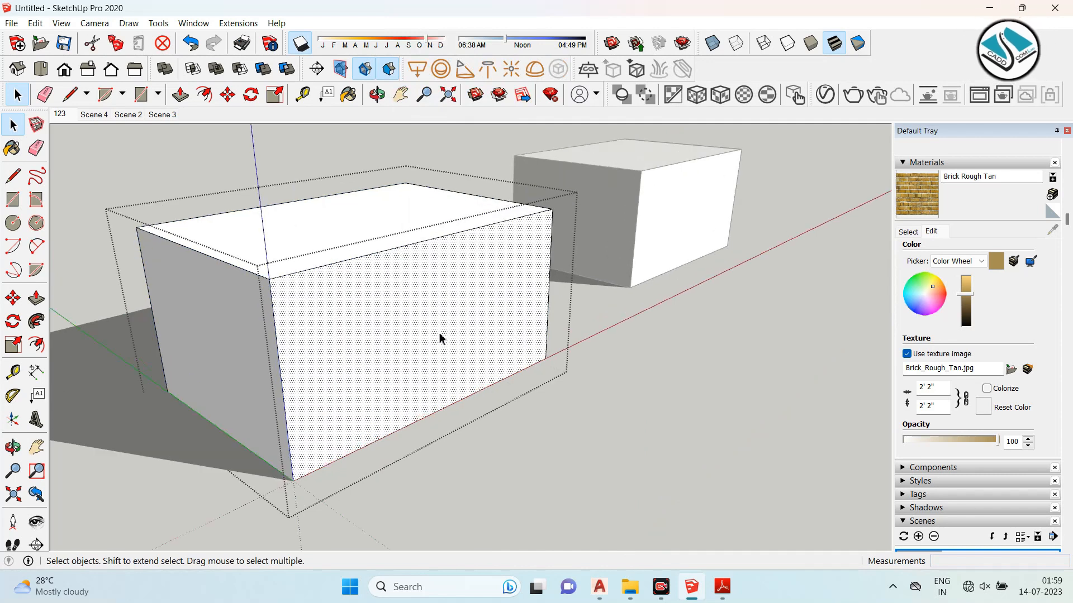
{"action": "left_click", "coordinate": [13, 200]}
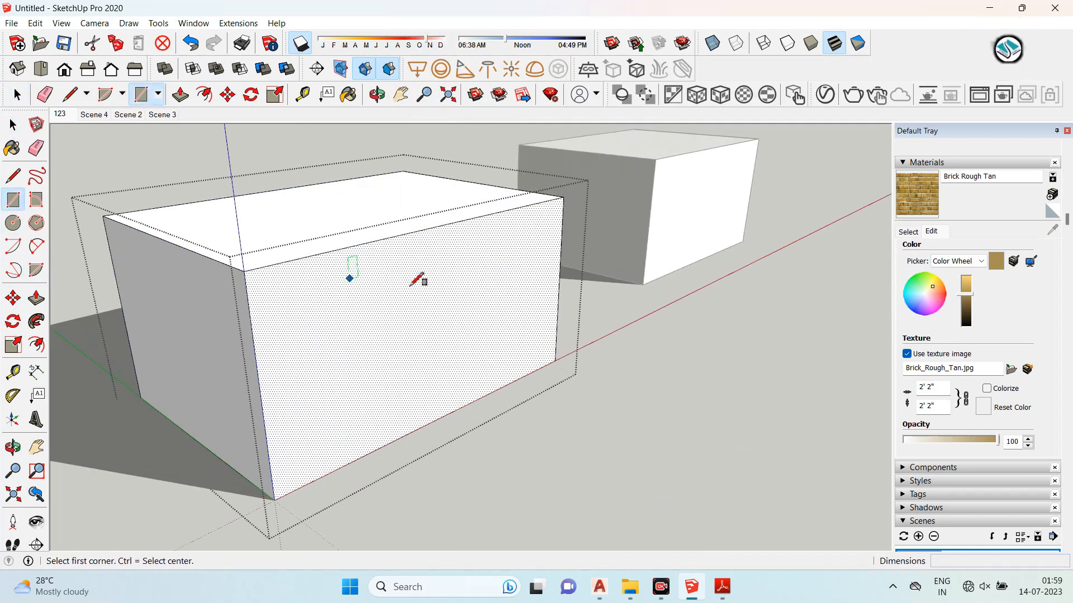
{"action": "left_click", "coordinate": [435, 255]}
{"action": "left_click", "coordinate": [326, 398]}
{"action": "left_click", "coordinate": [37, 299]}
{"action": "left_click", "coordinate": [362, 311]}
{"action": "left_click", "coordinate": [446, 361]}
{"action": "left_click", "coordinate": [14, 124]}
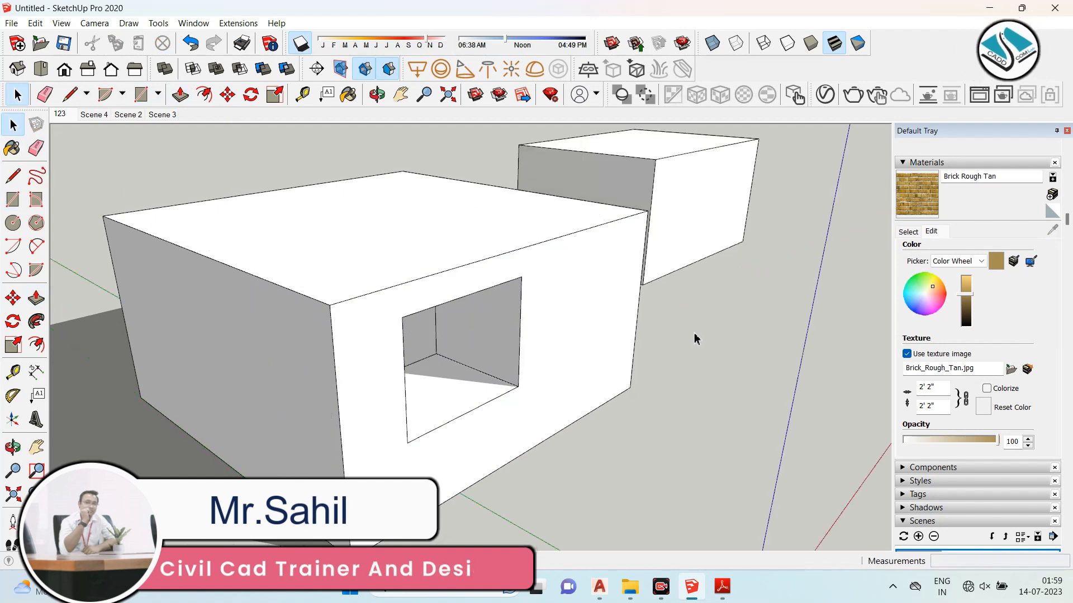
- Exit group editing and select the edited box as a whole
{"action": "triple_click", "coordinate": [571, 299]}
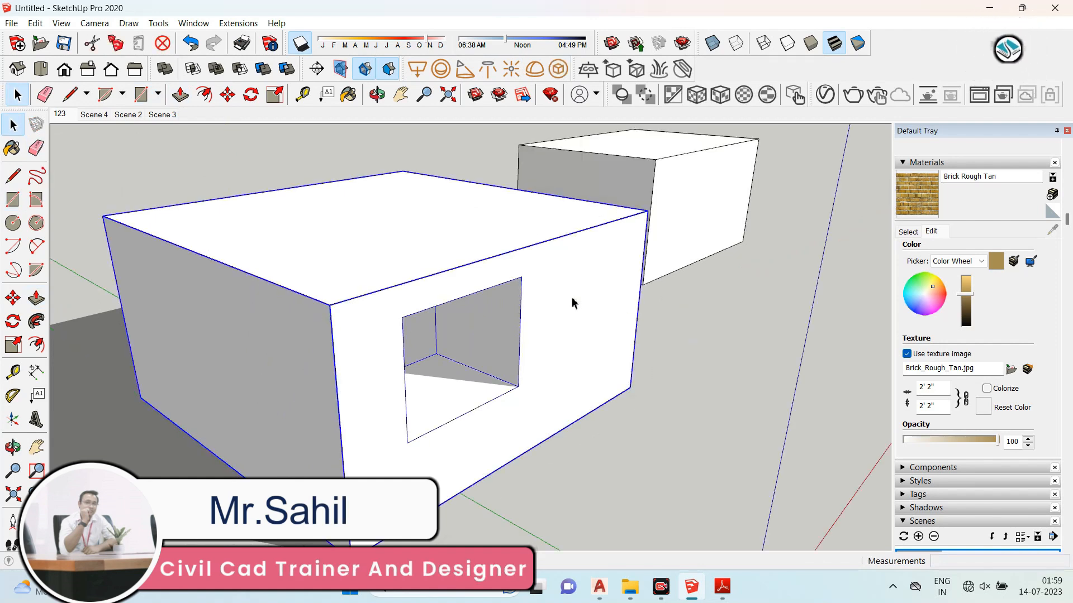
{"action": "scroll", "coordinate": [566, 296], "scroll_direction": "down", "scroll_amount": 3}
{"action": "scroll", "coordinate": [592, 305], "scroll_direction": "up", "scroll_amount": 3}
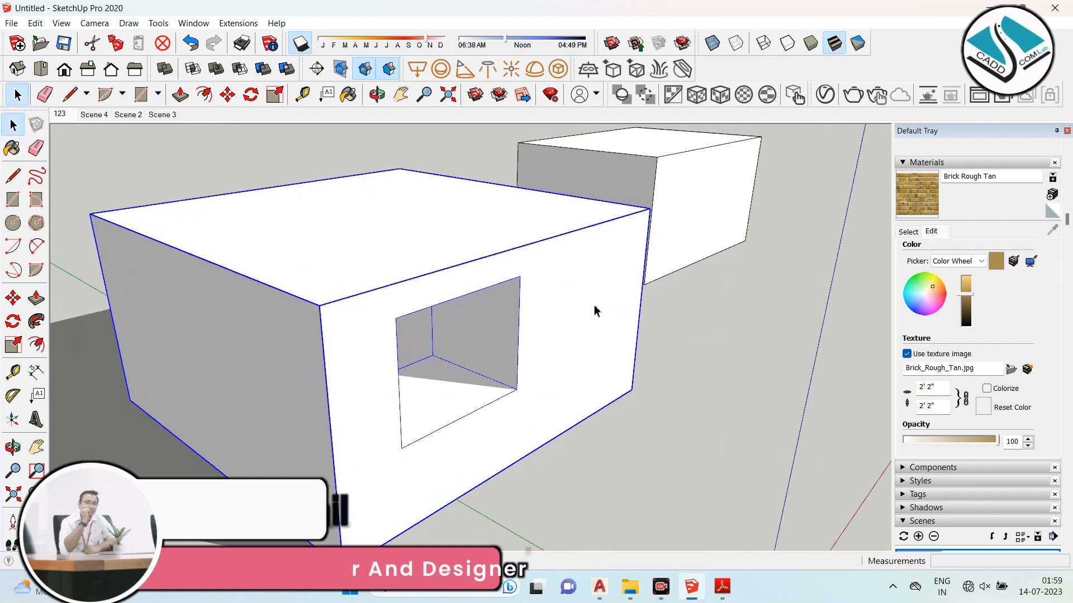
{"action": "left_click", "coordinate": [693, 321]}
{"action": "triple_click", "coordinate": [608, 305]}
{"action": "left_click", "coordinate": [715, 333]}
{"action": "triple_click", "coordinate": [584, 309]}
{"action": "left_click", "coordinate": [714, 327]}
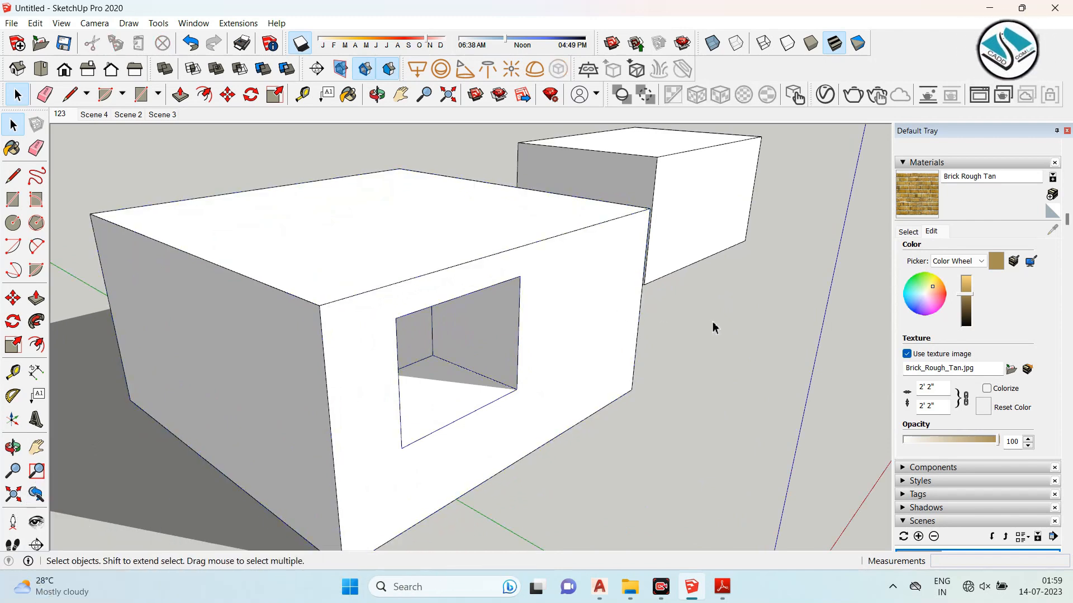
- Select the second box group and explode it
{"action": "scroll", "coordinate": [557, 295], "scroll_direction": "down", "scroll_amount": 3}
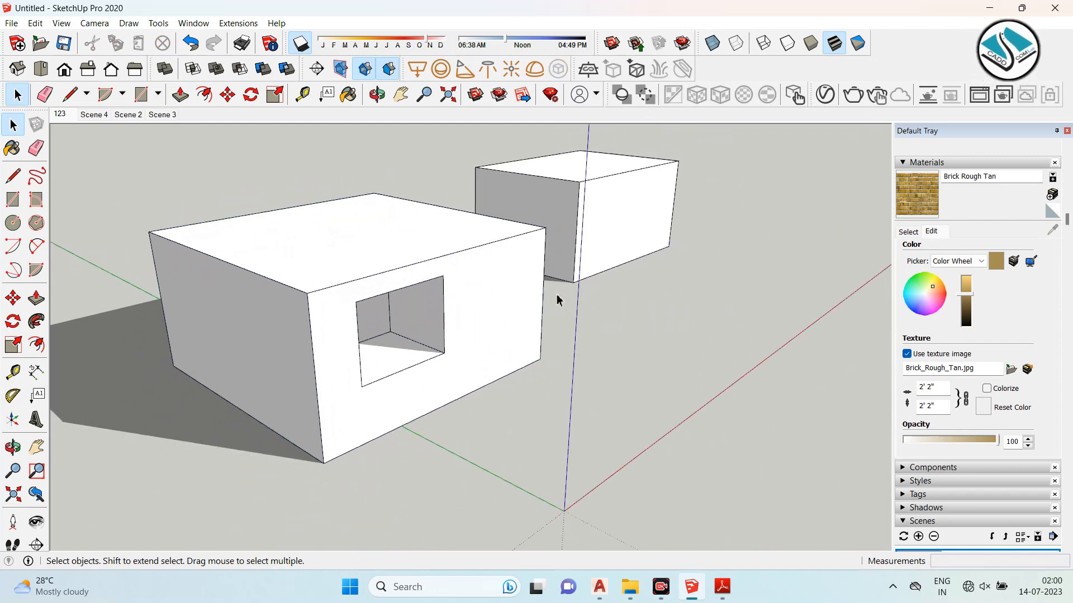
{"action": "scroll", "coordinate": [589, 308], "scroll_direction": "up", "scroll_amount": 4}
{"action": "triple_click", "coordinate": [307, 313]}
{"action": "scroll", "coordinate": [587, 142], "scroll_direction": "down", "scroll_amount": 3}
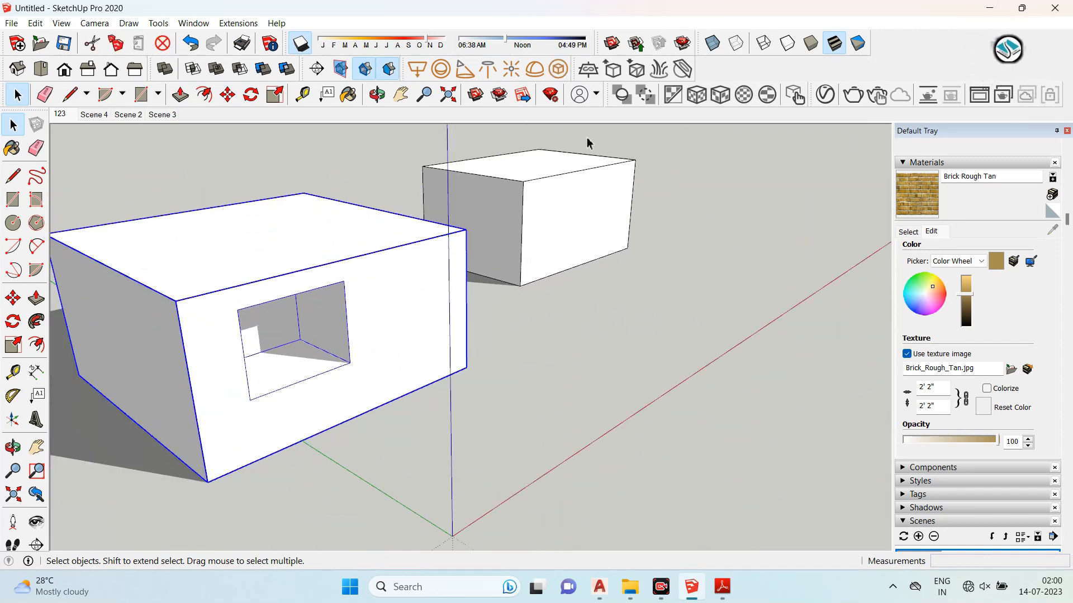
{"action": "scroll", "coordinate": [587, 144], "scroll_direction": "up", "scroll_amount": 5}
{"action": "scroll", "coordinate": [444, 272], "scroll_direction": "down", "scroll_amount": 3}
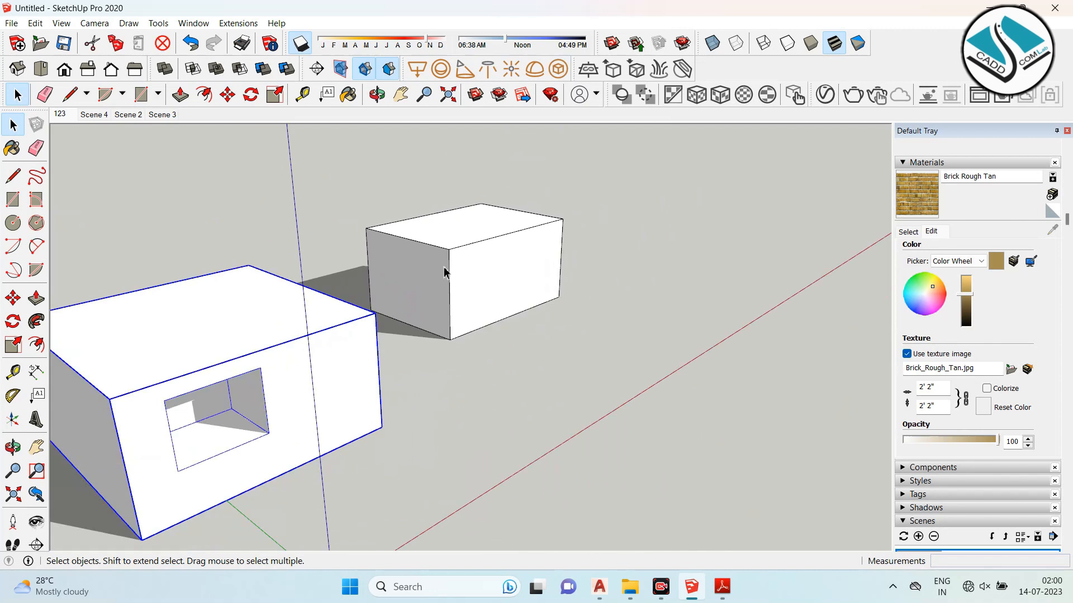
{"action": "scroll", "coordinate": [451, 265], "scroll_direction": "up", "scroll_amount": 3}
{"action": "left_click_drag", "start_coordinate": [432, 300], "coordinate": [433, 300]}
{"action": "right_click", "coordinate": [462, 280]}
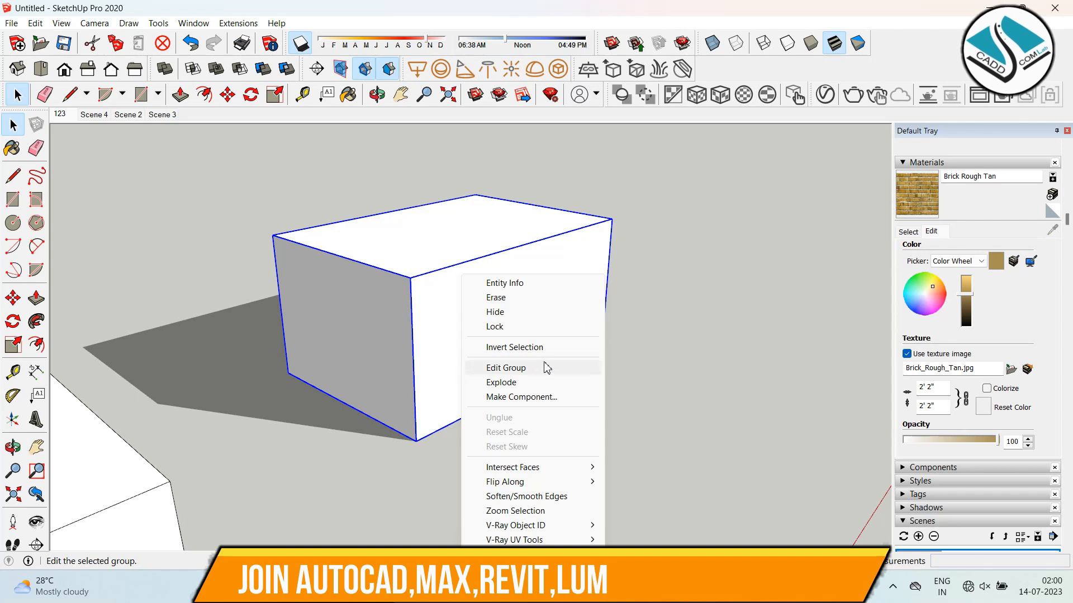
{"action": "left_click", "coordinate": [509, 387]}
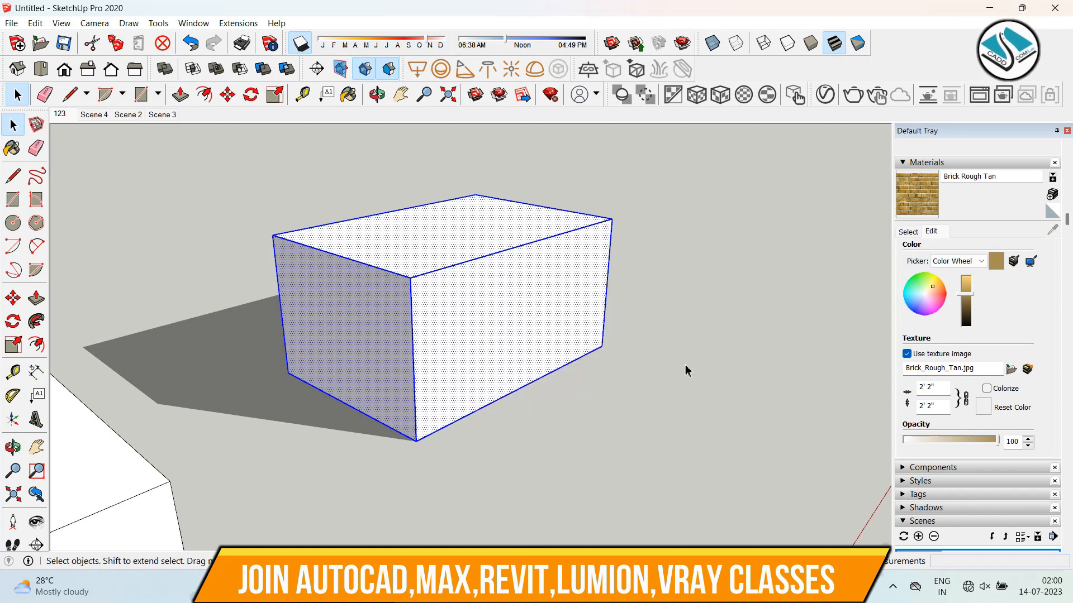
- Select individual faces of the exploded box and orbit around it
{"action": "left_click", "coordinate": [688, 369]}
{"action": "left_click", "coordinate": [457, 238]}
{"action": "left_click", "coordinate": [344, 312]}
{"action": "left_click", "coordinate": [496, 312]}
{"action": "middle_click_drag", "start_coordinate": [526, 339], "coordinate": [436, 415]}
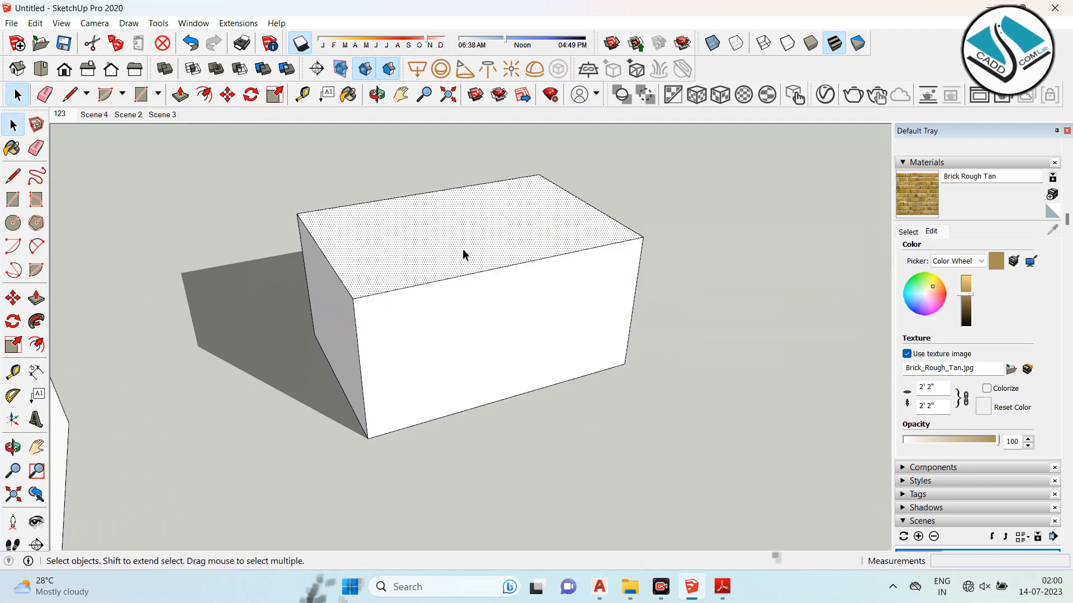
{"action": "middle_click_drag", "start_coordinate": [670, 313], "coordinate": [573, 346]}
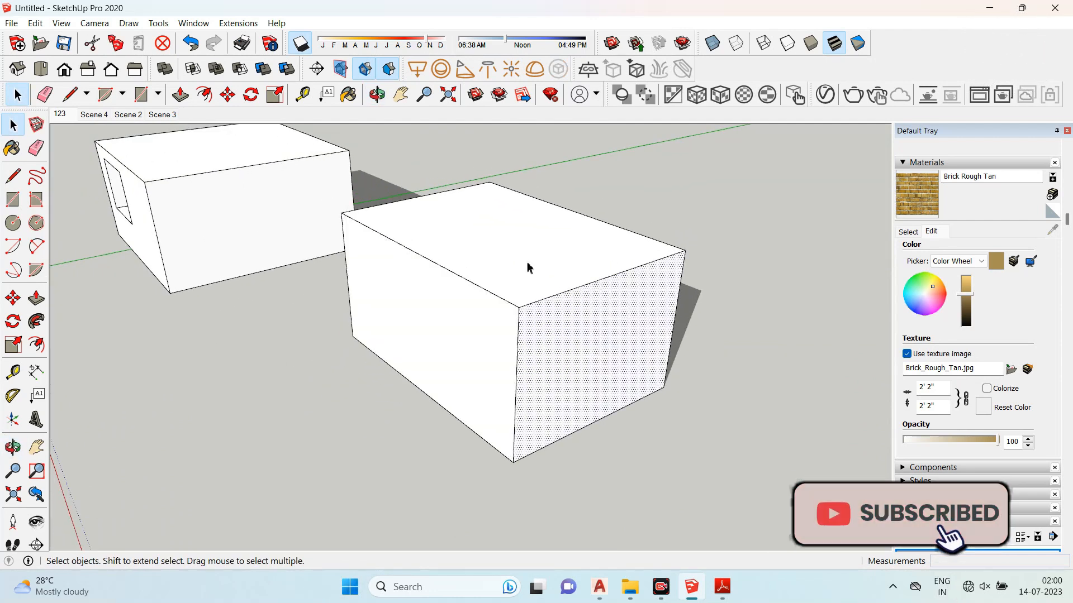
{"action": "middle_click_drag", "start_coordinate": [230, 320], "coordinate": [575, 327]}
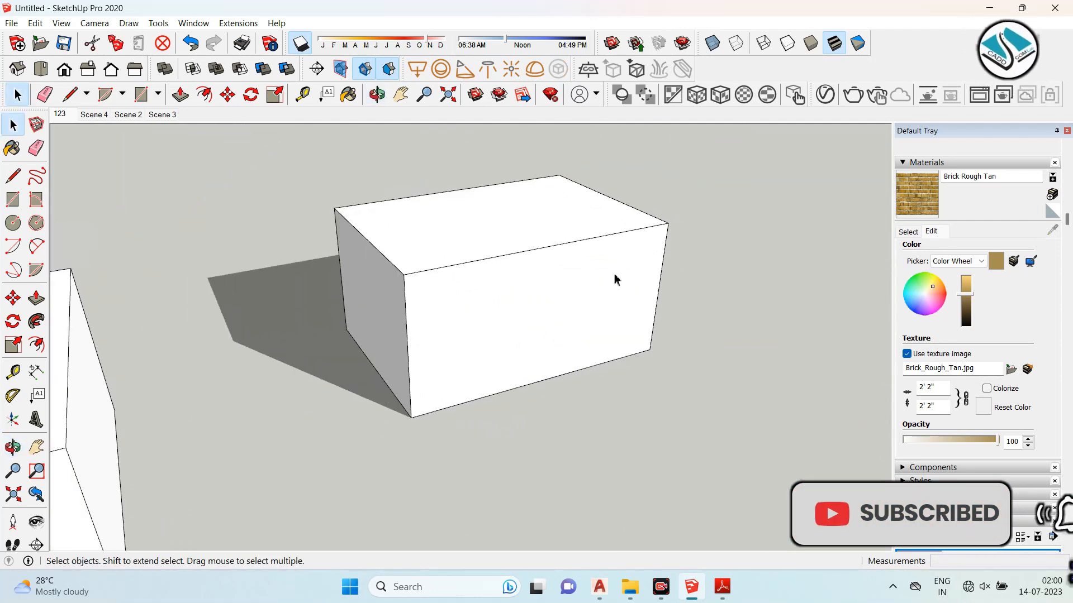
- Window-select all of the exploded box's geometry and make it a group again
{"action": "left_click_drag", "start_coordinate": [693, 153], "coordinate": [344, 378]}
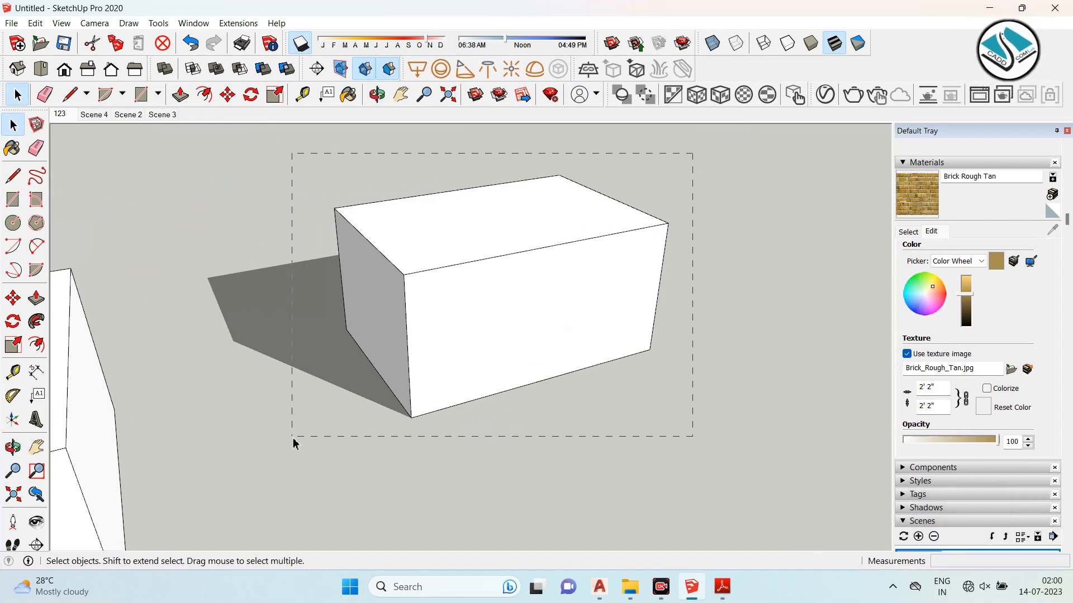
{"action": "left_click_drag", "start_coordinate": [293, 444], "coordinate": [293, 443]}
{"action": "right_click", "coordinate": [470, 238]}
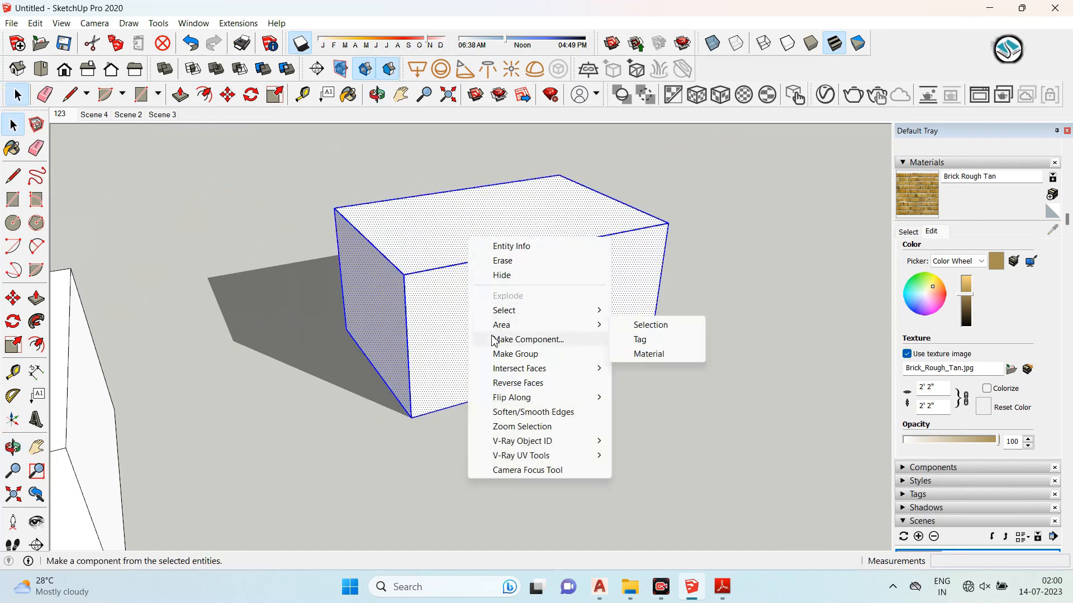
{"action": "left_click", "coordinate": [540, 360]}
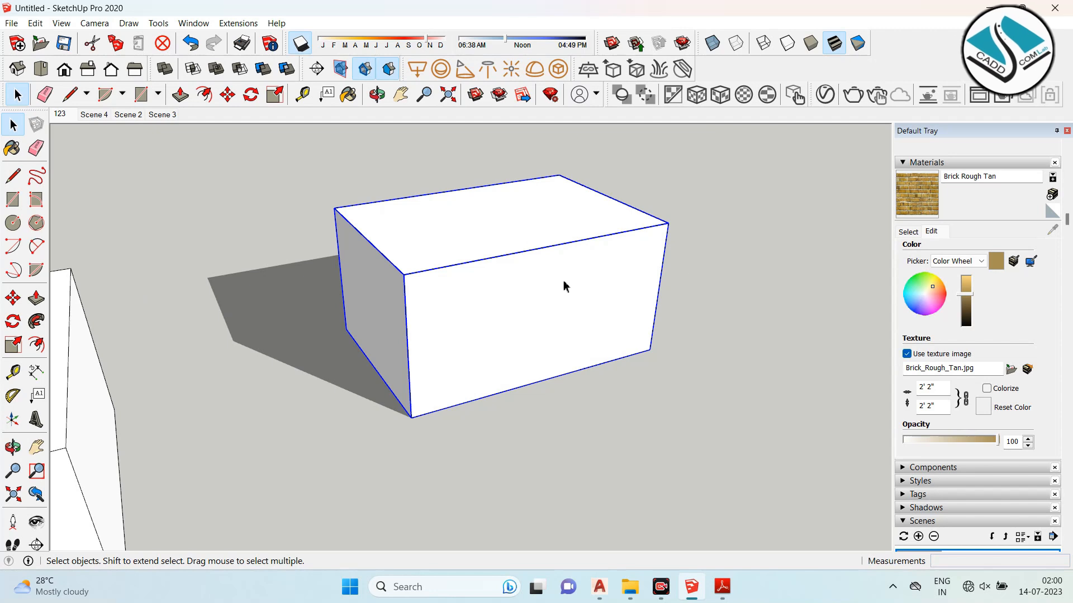
- Invert the selection away from the regrouped box, then clear the selection
{"action": "right_click", "coordinate": [514, 273]}
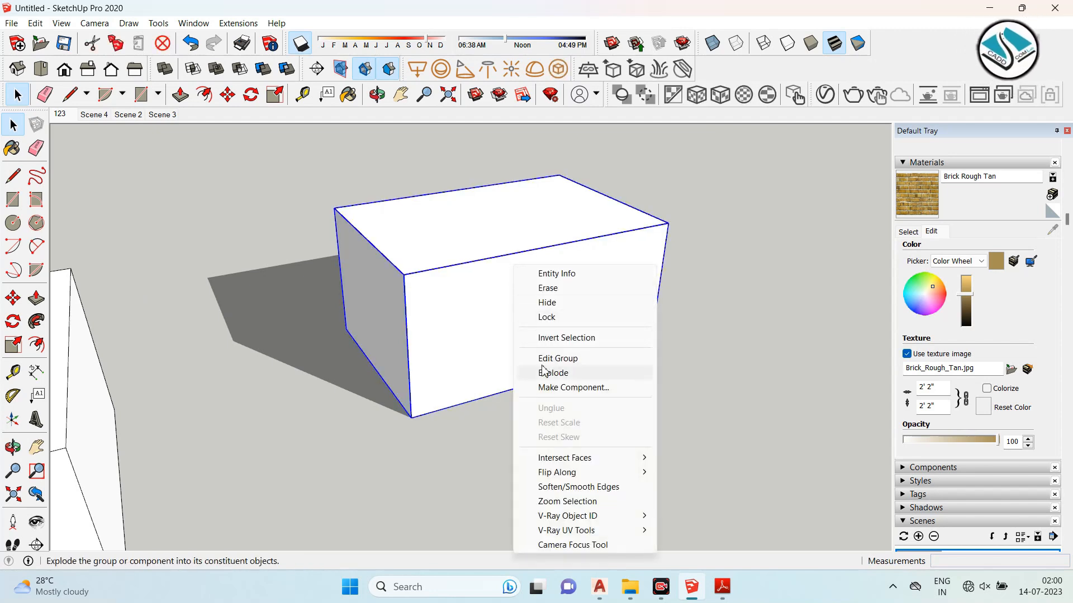
{"action": "left_click", "coordinate": [584, 340]}
{"action": "scroll", "coordinate": [518, 306], "scroll_direction": "down", "scroll_amount": 5}
{"action": "scroll", "coordinate": [508, 318], "scroll_direction": "up", "scroll_amount": 3}
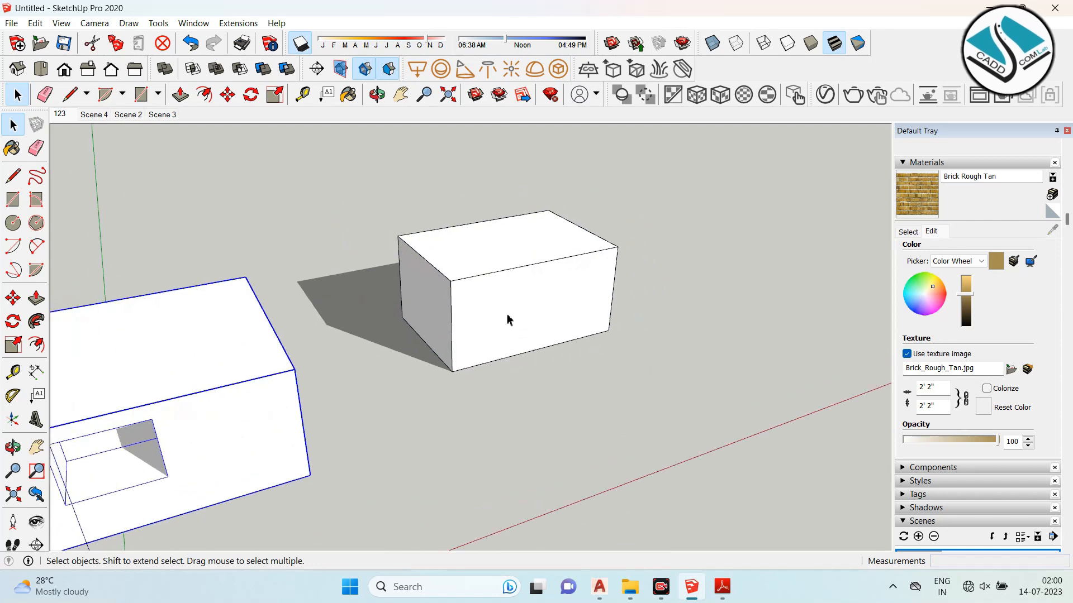
{"action": "left_click", "coordinate": [637, 336]}
- Select the right box group again and invert the selection once more
{"action": "left_click", "coordinate": [496, 268]}
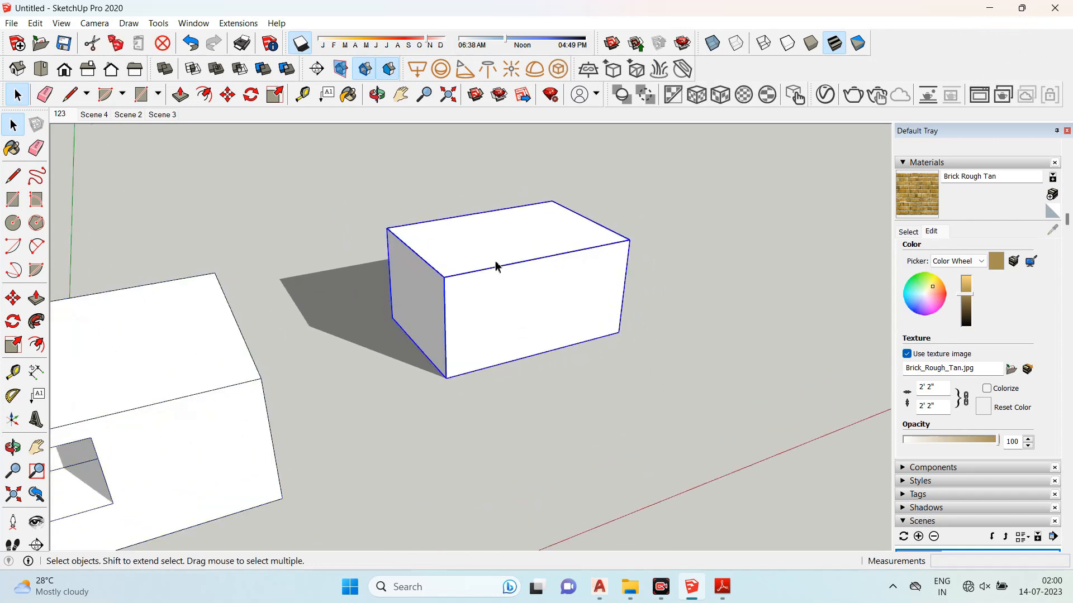
{"action": "right_click", "coordinate": [496, 267]}
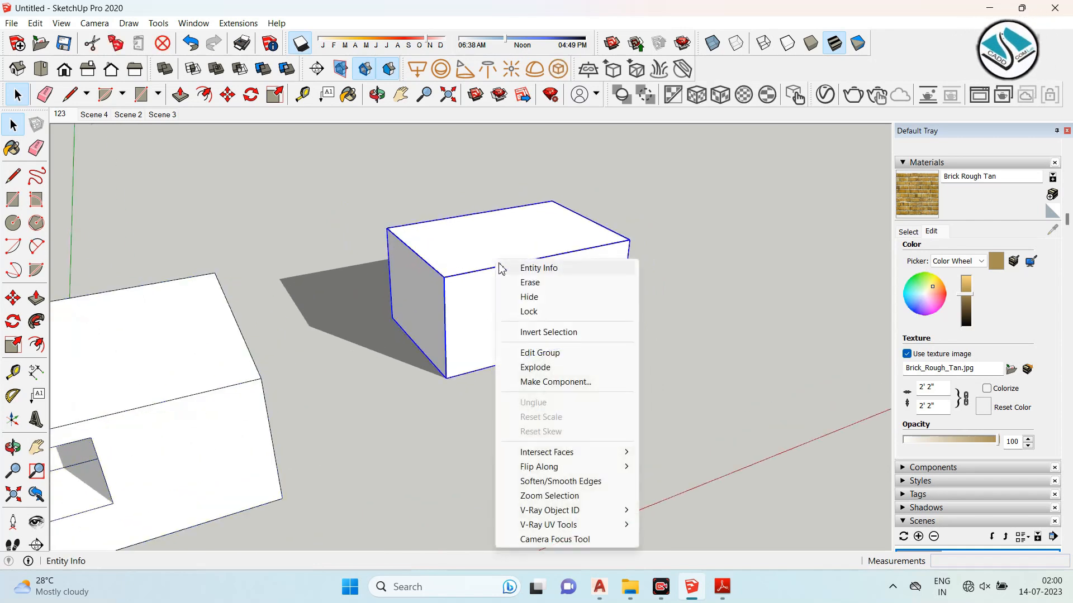
{"action": "left_click", "coordinate": [535, 336]}
{"action": "scroll", "coordinate": [403, 252], "scroll_direction": "down", "scroll_amount": 4}
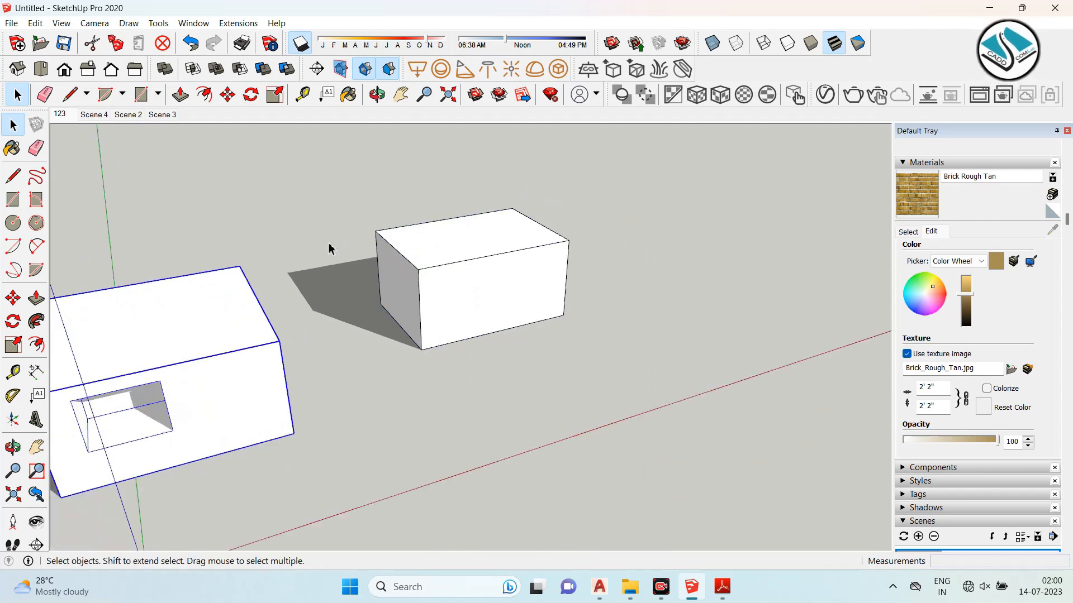
- Draw a rectangle on the ground about 240' by 193' in front of the boxes
{"action": "left_click", "coordinate": [15, 202]}
{"action": "left_click", "coordinate": [500, 390]}
{"action": "left_click", "coordinate": [420, 495]}
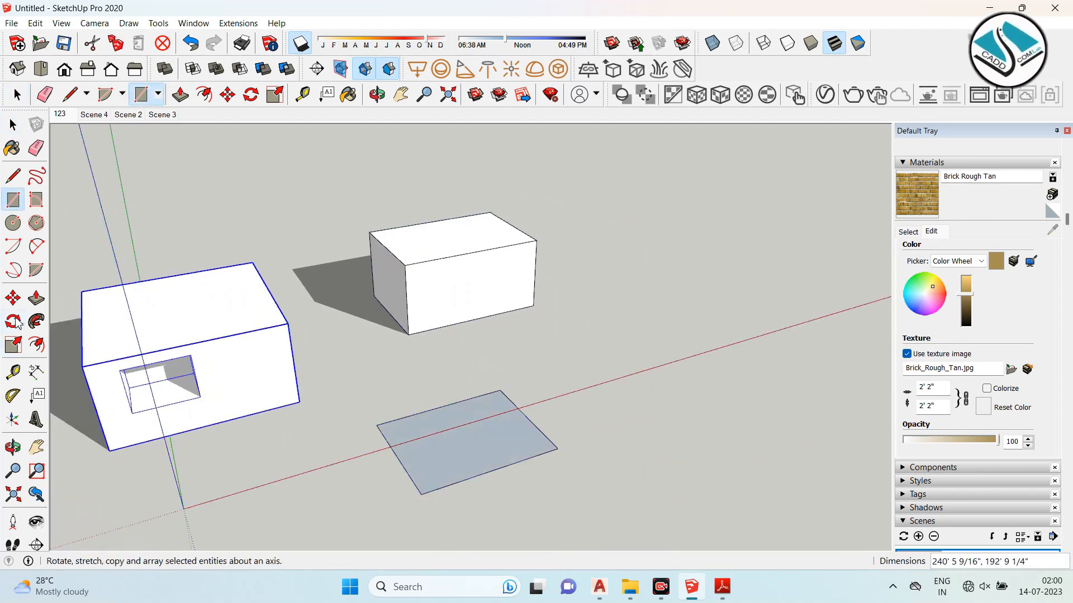
- Push/pull the ground rectangle up into a box
{"action": "left_click", "coordinate": [36, 297]}
{"action": "left_click_drag", "start_coordinate": [436, 433], "coordinate": [453, 367]}
- Select the box group with the opening and invert the selection
{"action": "left_click", "coordinate": [13, 124]}
{"action": "middle_click_drag", "start_coordinate": [659, 307], "coordinate": [351, 272]}
{"action": "right_click", "coordinate": [279, 234]}
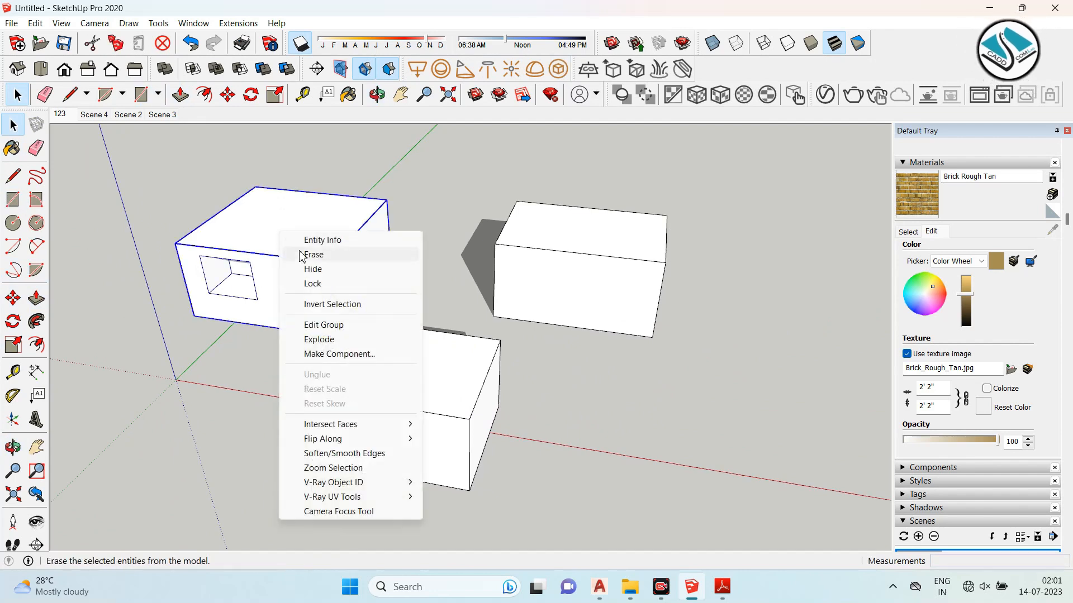
{"action": "left_click", "coordinate": [346, 305]}
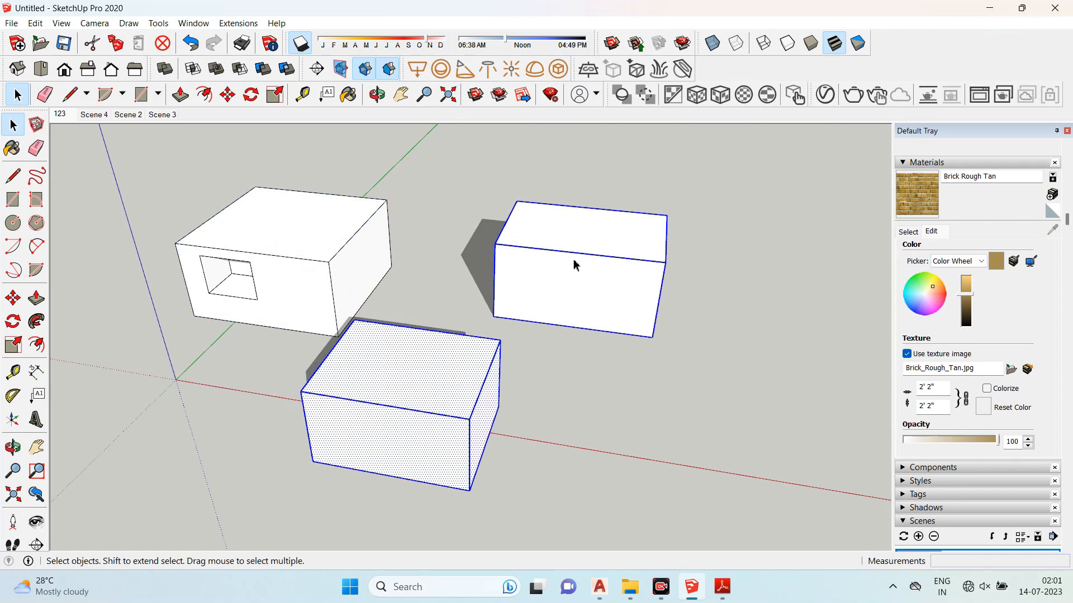
- Select the back box group and invert the selection
{"action": "middle_click_drag", "start_coordinate": [486, 306], "coordinate": [457, 335]}
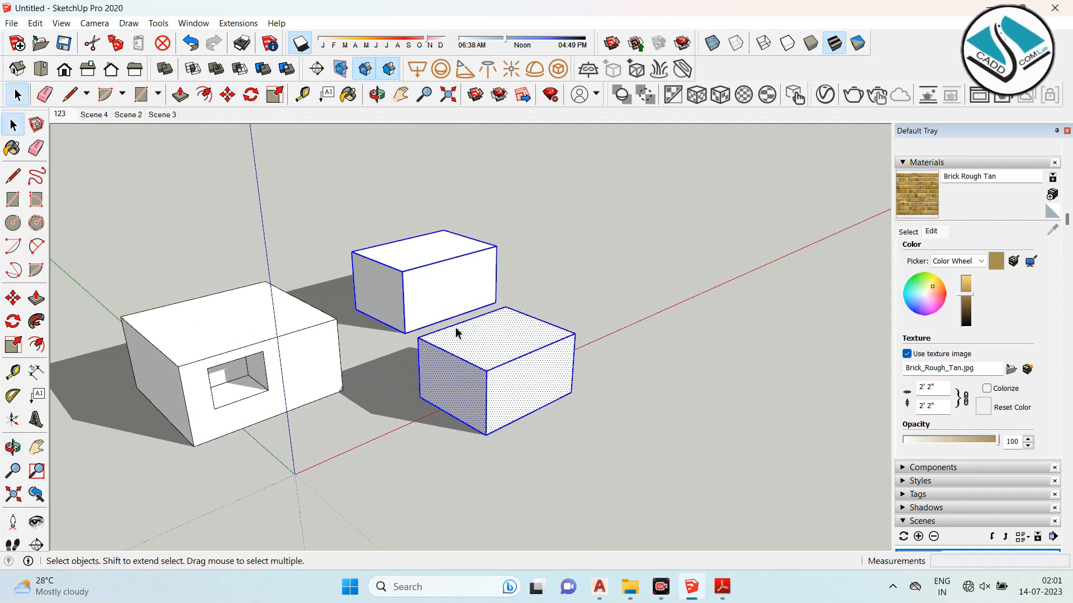
{"action": "left_click", "coordinate": [410, 267]}
{"action": "right_click", "coordinate": [434, 242]}
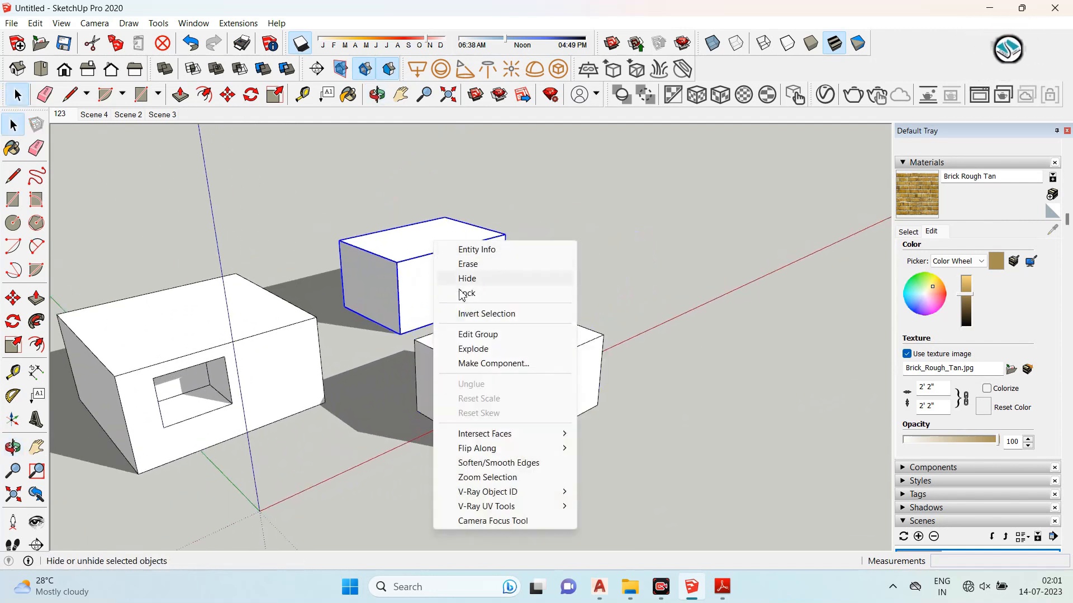
{"action": "left_click", "coordinate": [541, 316]}
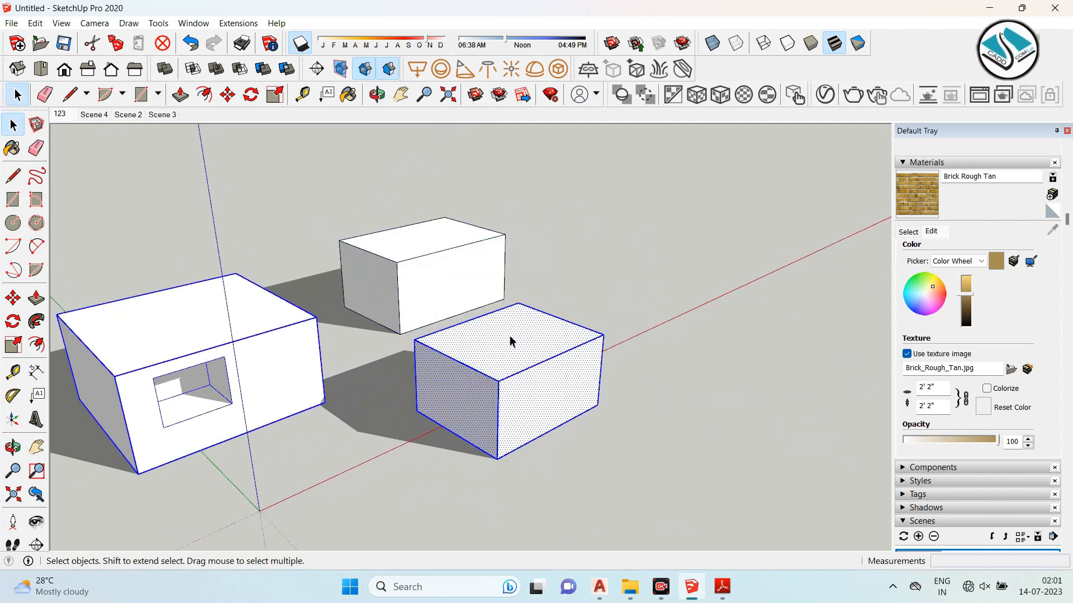
- Switch to the syllabus PDF, highlight the layer topics, then minimize the reader
{"action": "left_click", "coordinate": [723, 587]}
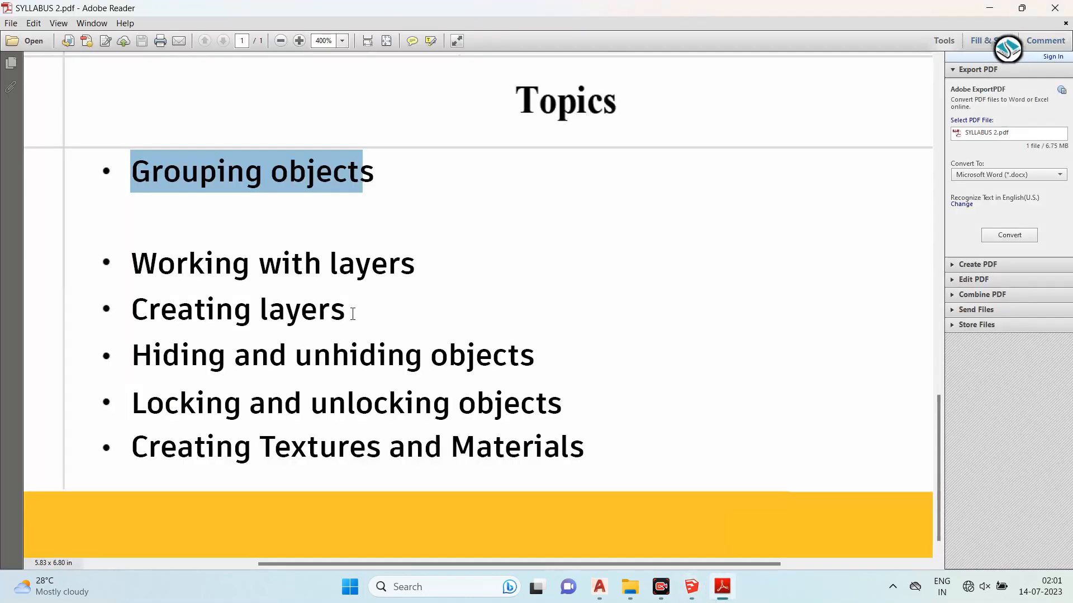
{"action": "left_click_drag", "start_coordinate": [400, 272], "coordinate": [125, 280]}
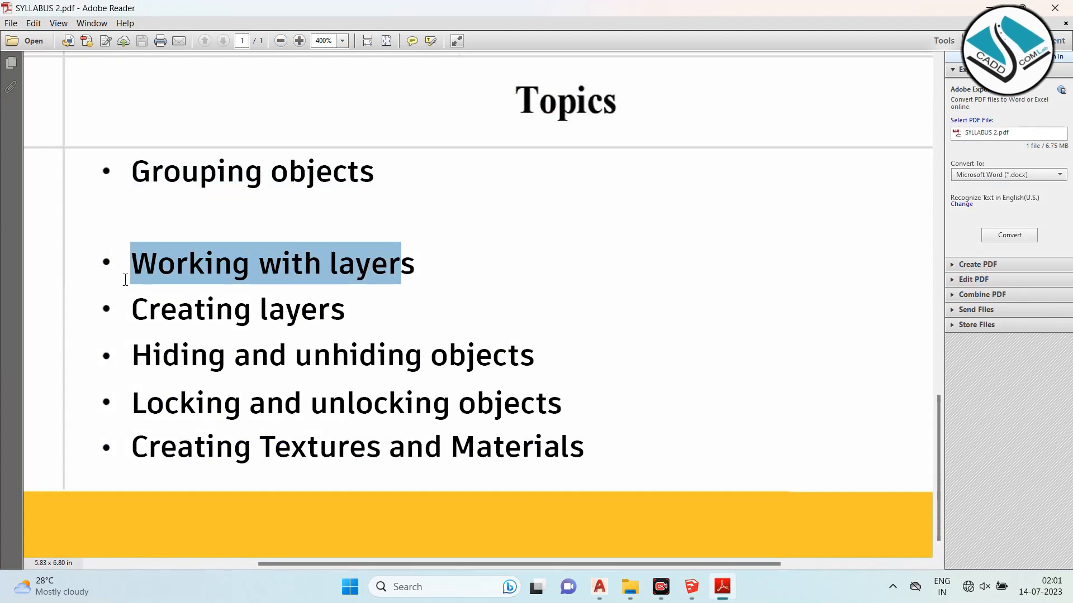
{"action": "left_click_drag", "start_coordinate": [362, 310], "coordinate": [129, 263]}
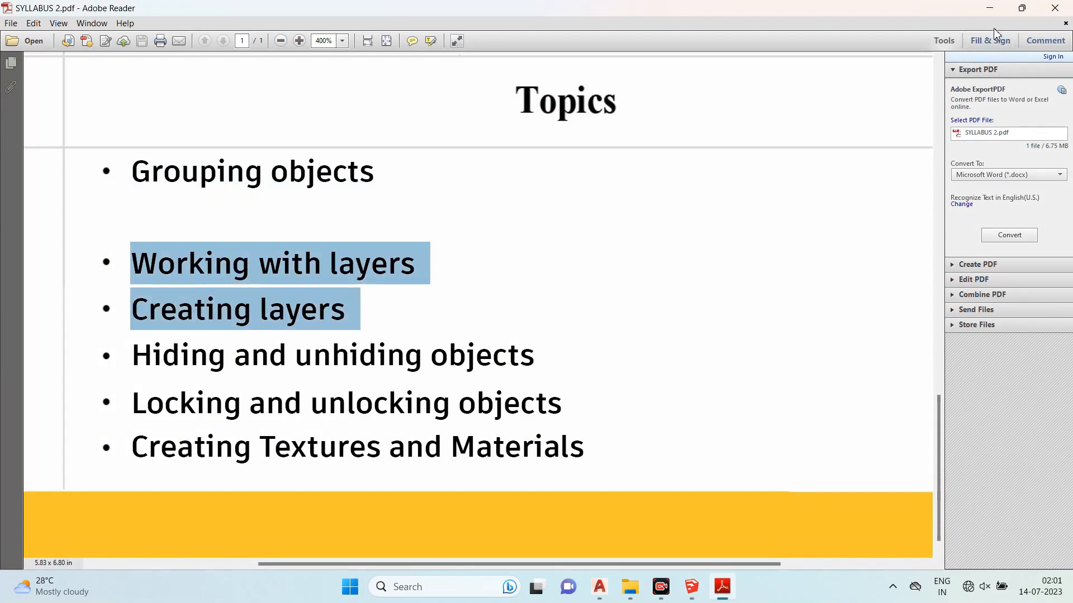
{"action": "left_click", "coordinate": [989, 8]}
- Delete all the boxes from the model
{"action": "scroll", "coordinate": [427, 297], "scroll_direction": "up", "scroll_amount": 2}
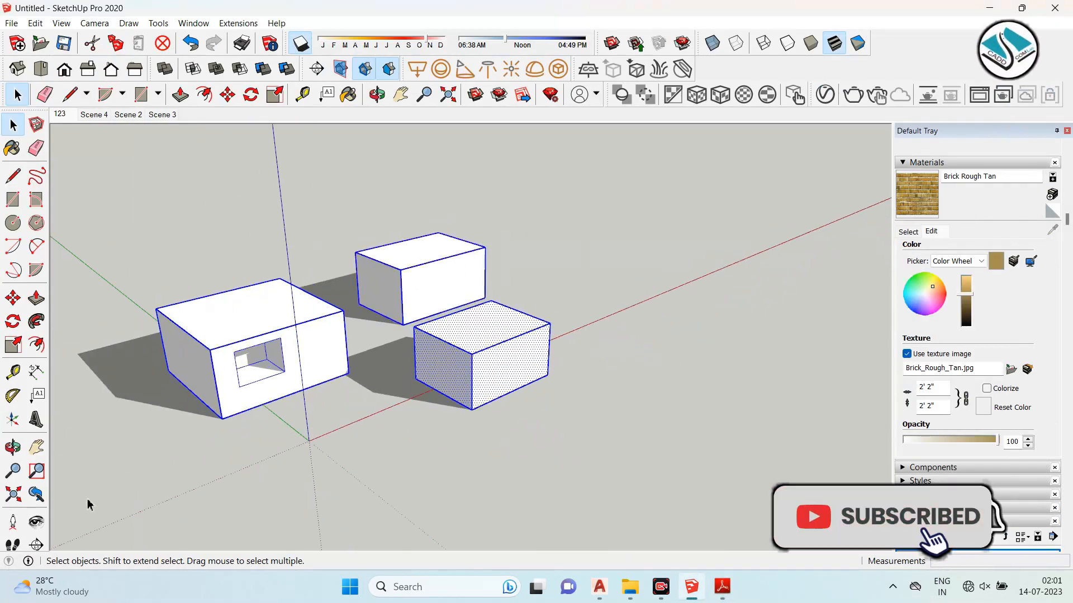
{"action": "key", "text": "Delete"}
{"action": "left_click", "coordinate": [14, 199]}
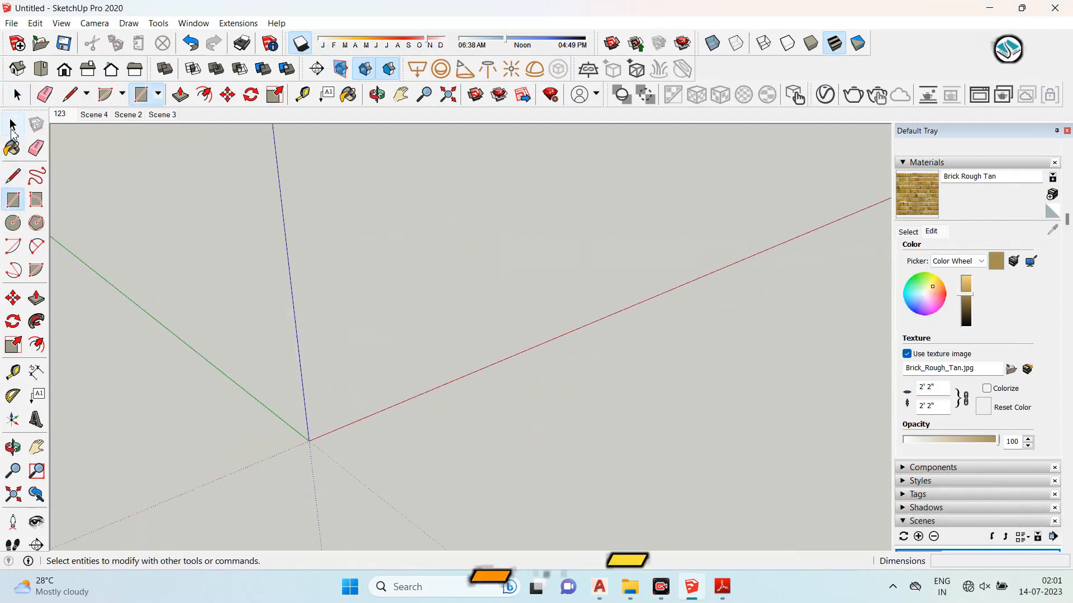
{"action": "left_click", "coordinate": [12, 125]}
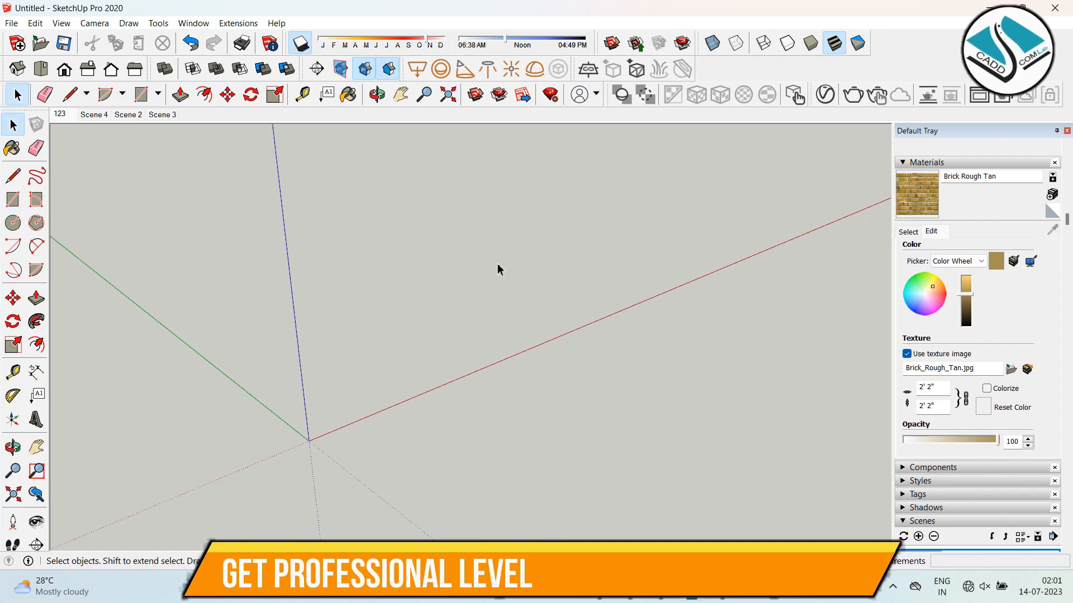
- Collapse the Materials and Scenes panels and open the Tags panel
{"action": "left_click", "coordinate": [905, 163]}
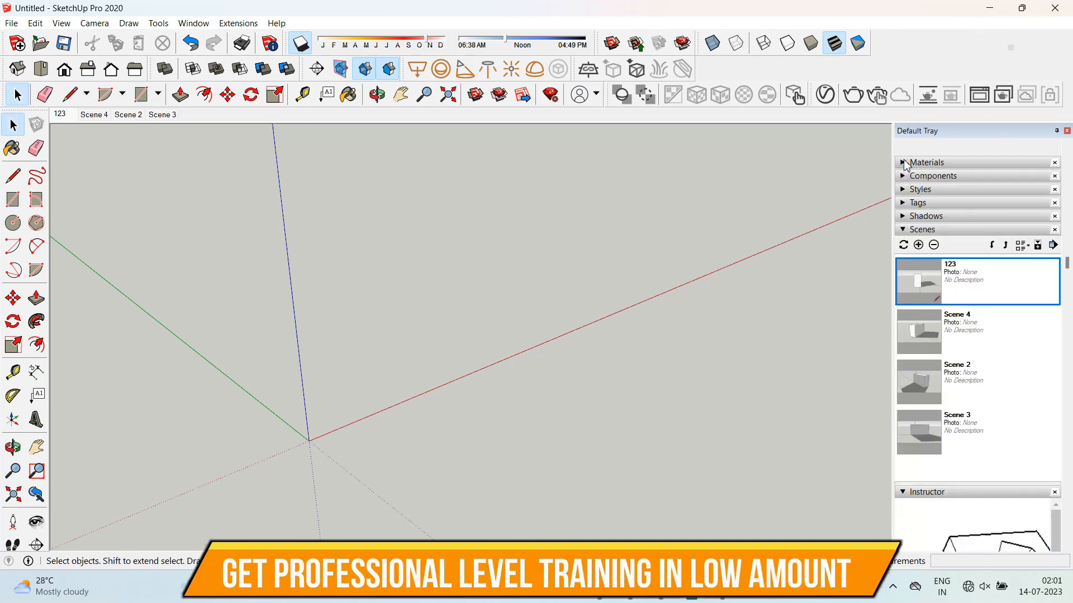
{"action": "left_click", "coordinate": [903, 230]}
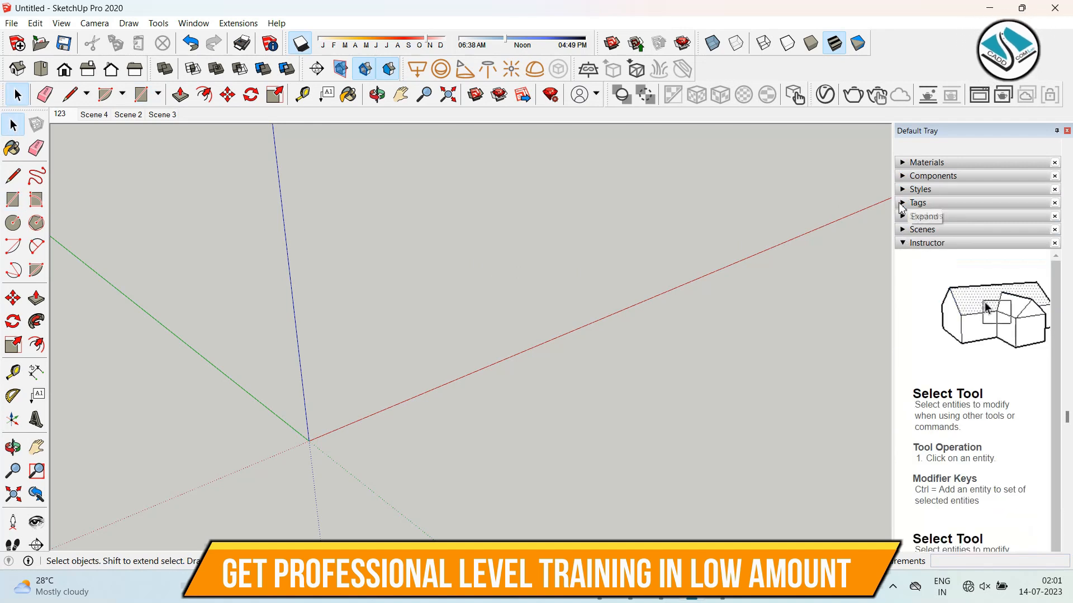
{"action": "left_click", "coordinate": [918, 203]}
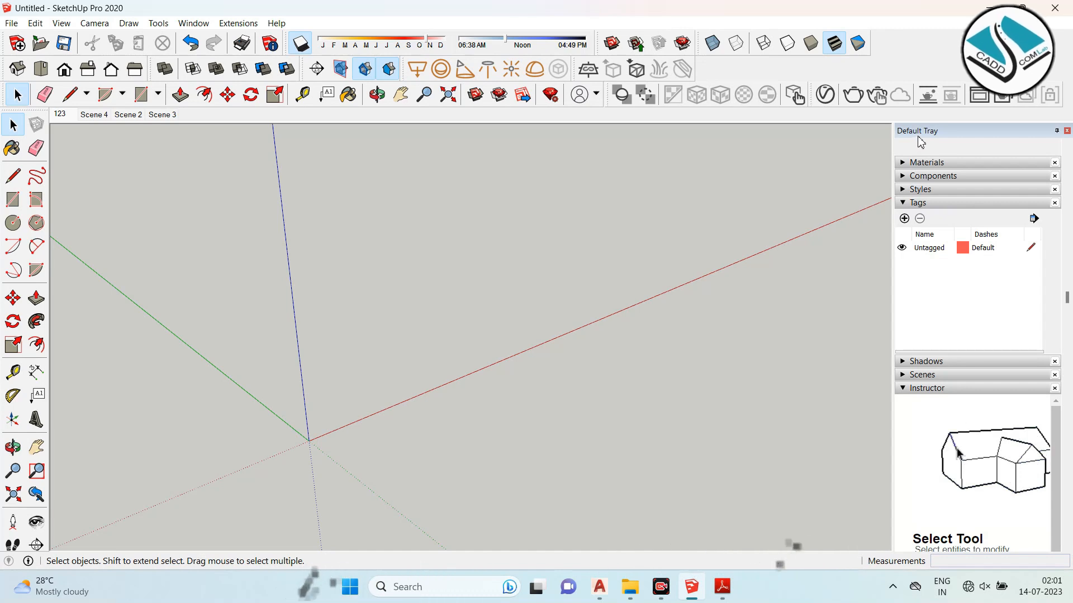
- Add three new tags named 1, 2 and 3
{"action": "left_click", "coordinate": [904, 218]}
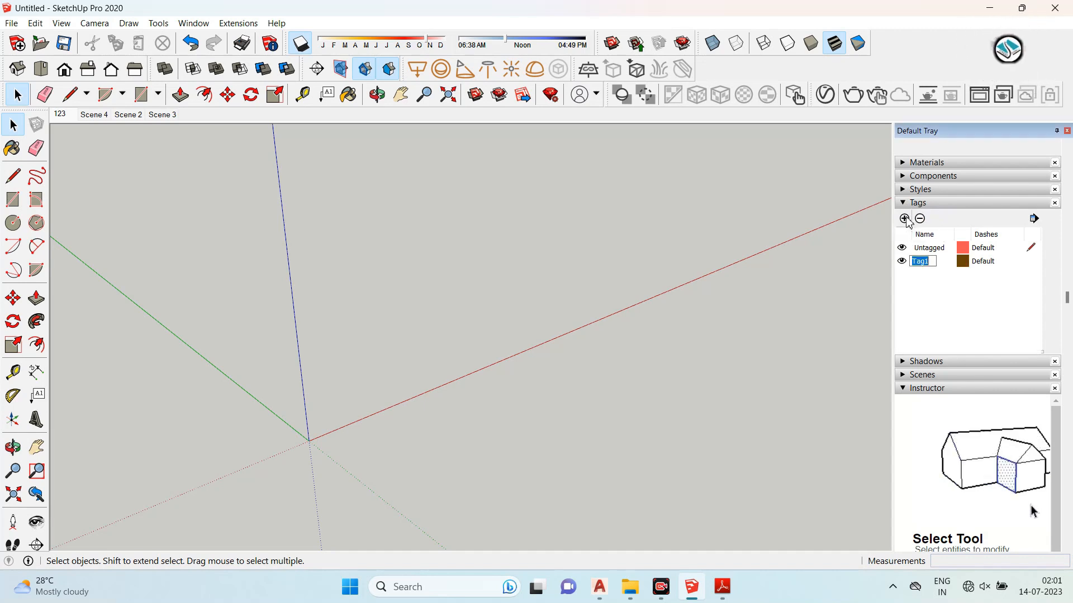
{"action": "key", "text": "Return"}
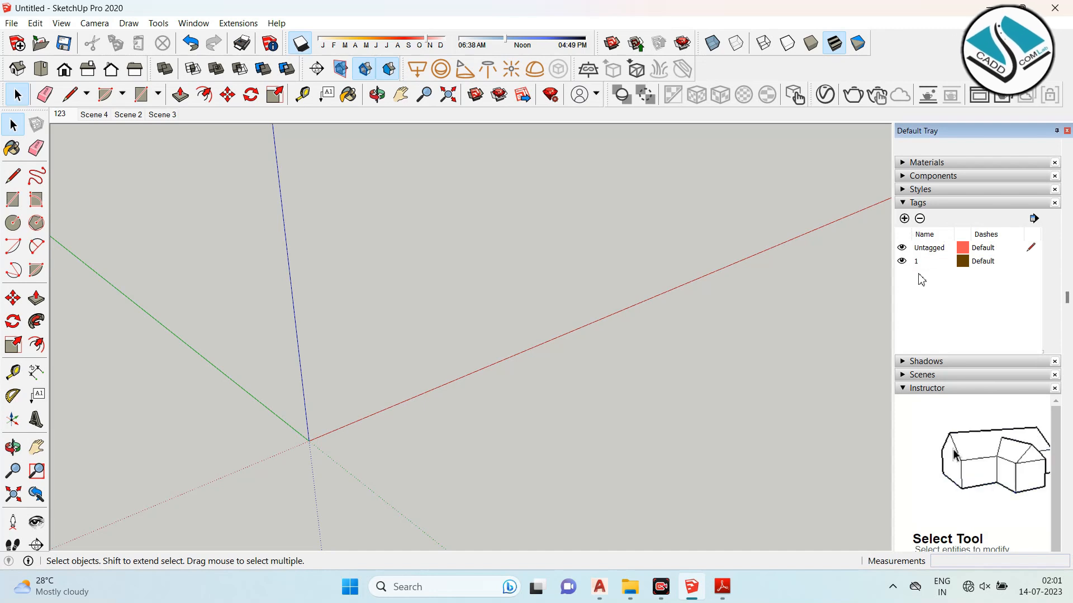
{"action": "left_click", "coordinate": [906, 219]}
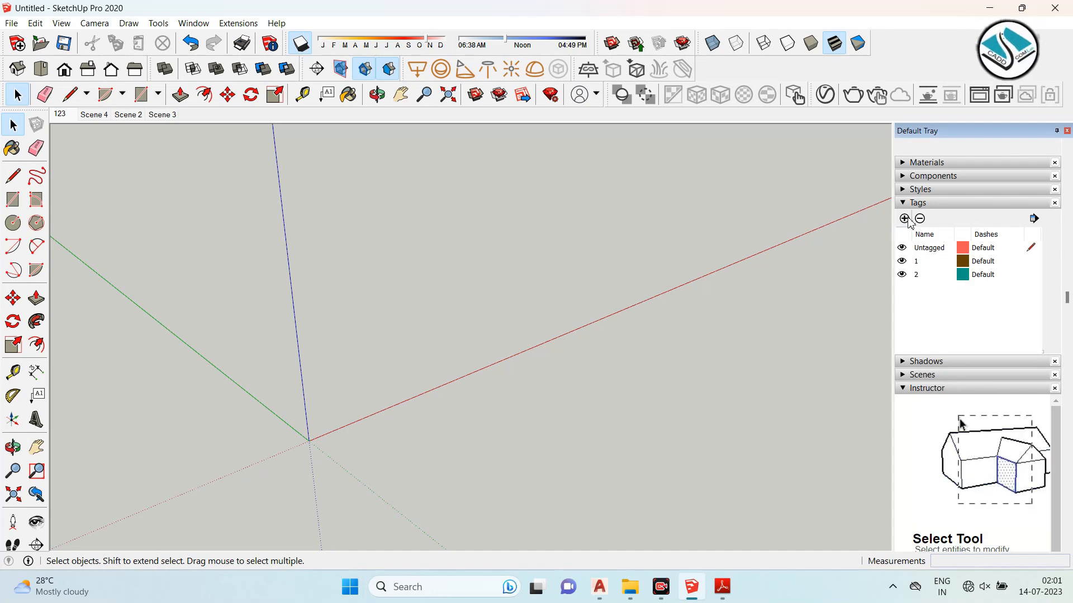
{"action": "left_click", "coordinate": [906, 219]}
{"action": "key", "text": "Return"}
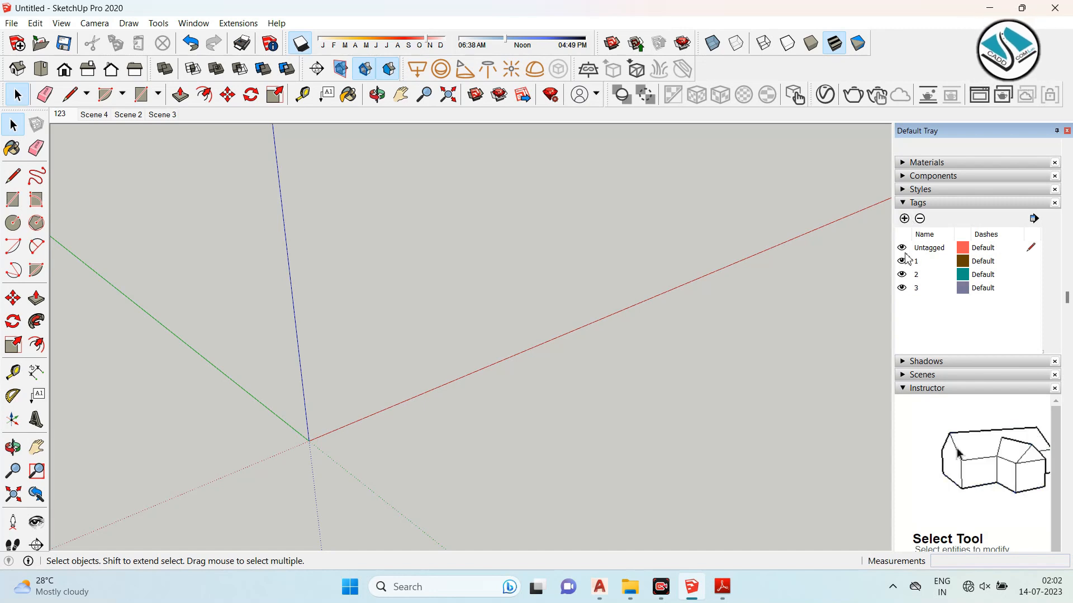
{"action": "double_click", "coordinate": [921, 262]}
{"action": "left_click", "coordinate": [977, 261]}
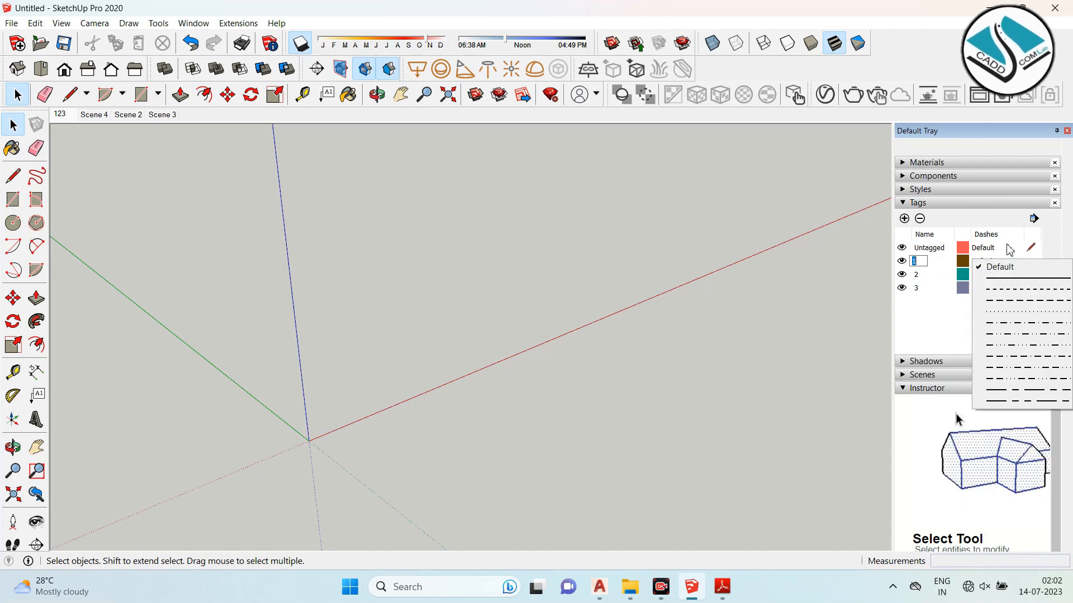
{"action": "left_click", "coordinate": [979, 248]}
{"action": "left_click", "coordinate": [942, 288]}
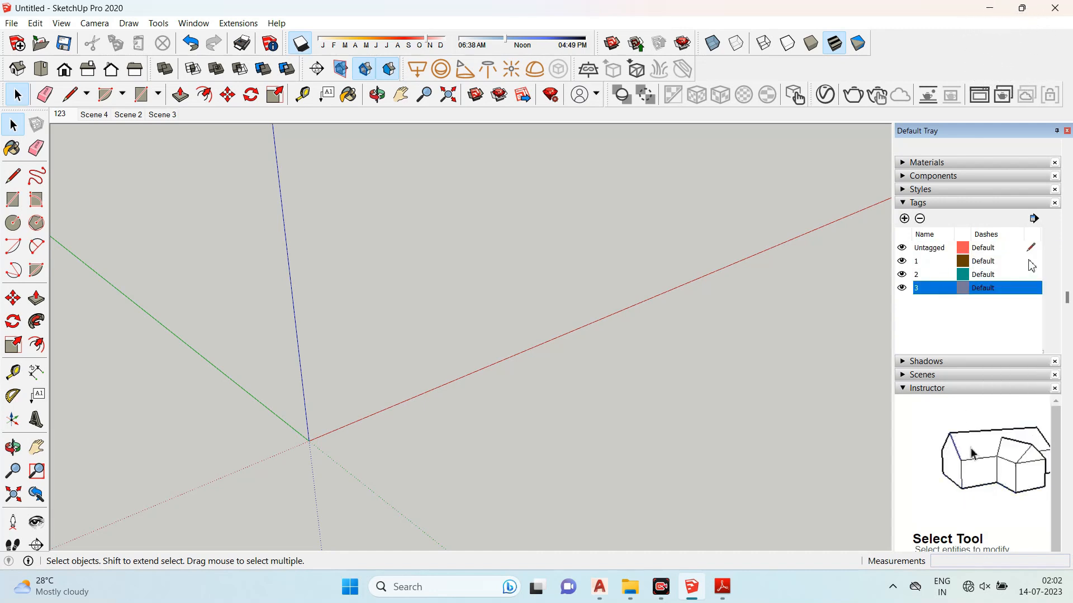
- Make tag 1 the active tag
{"action": "left_click", "coordinate": [1030, 262]}
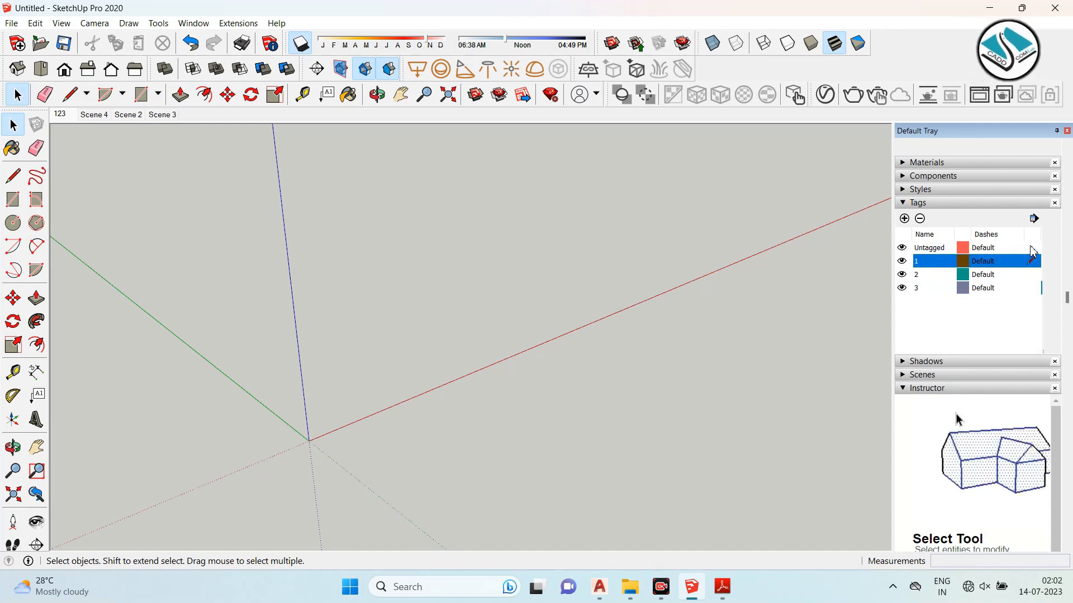
{"action": "left_click", "coordinate": [1032, 249]}
{"action": "left_click", "coordinate": [1035, 261]}
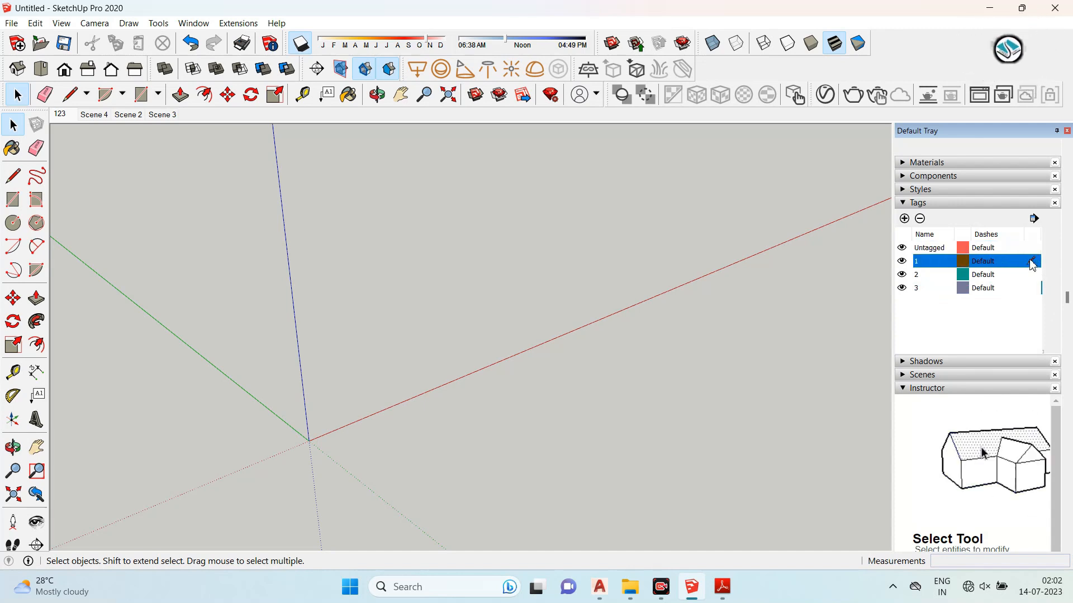
- Draw a rectangle and push/pull it into a box about 386' tall on tag 1
{"action": "left_click", "coordinate": [13, 200]}
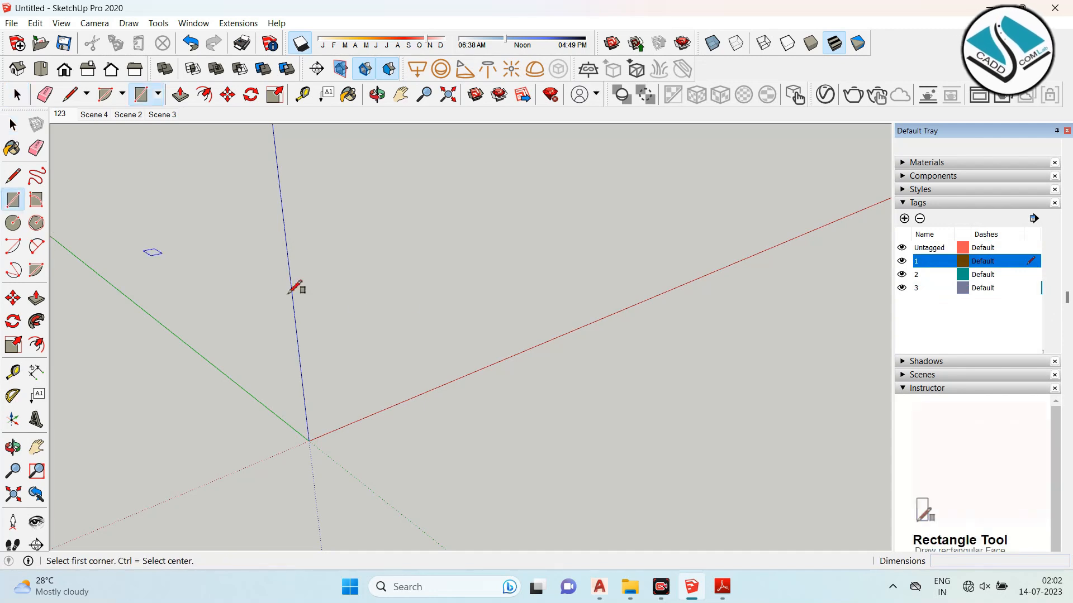
{"action": "left_click", "coordinate": [426, 300]}
{"action": "left_click", "coordinate": [391, 402]}
{"action": "left_click", "coordinate": [36, 298]}
{"action": "left_click_drag", "start_coordinate": [302, 328], "coordinate": [347, 184]}
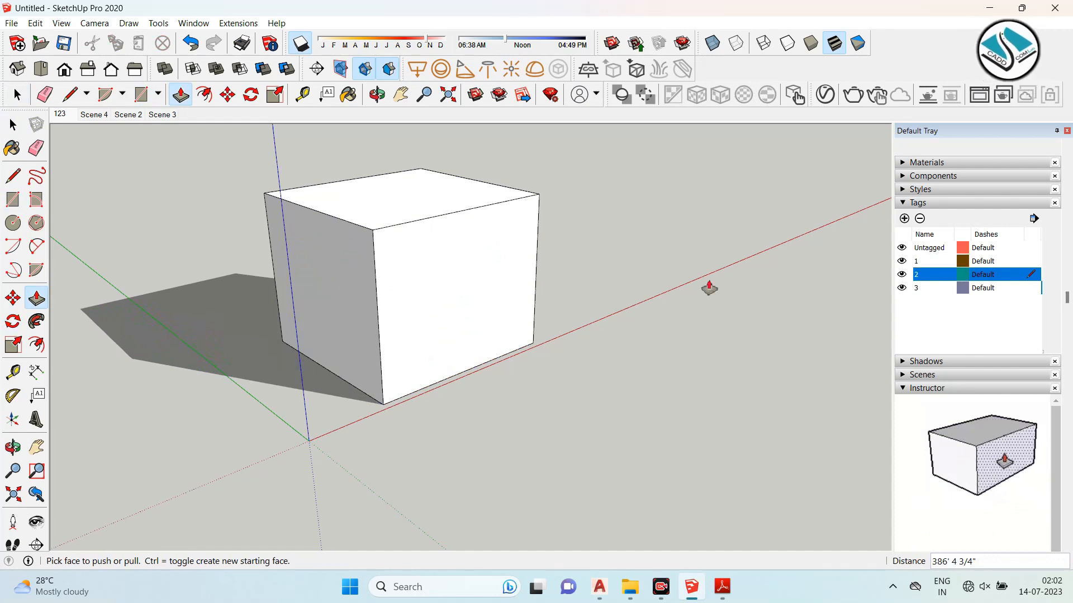
- With tag 2 active, draw a circle beside the box and push/pull it into a cylinder about 266' tall
{"action": "key", "text": "c"}
{"action": "left_click", "coordinate": [586, 417]}
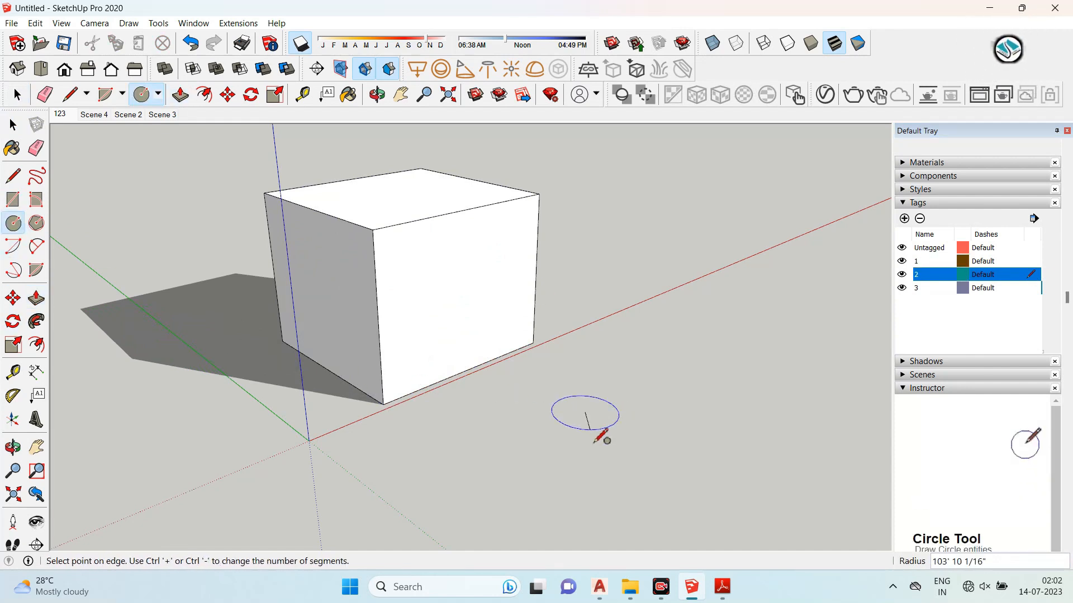
{"action": "left_click", "coordinate": [586, 456]}
{"action": "left_click", "coordinate": [36, 298]}
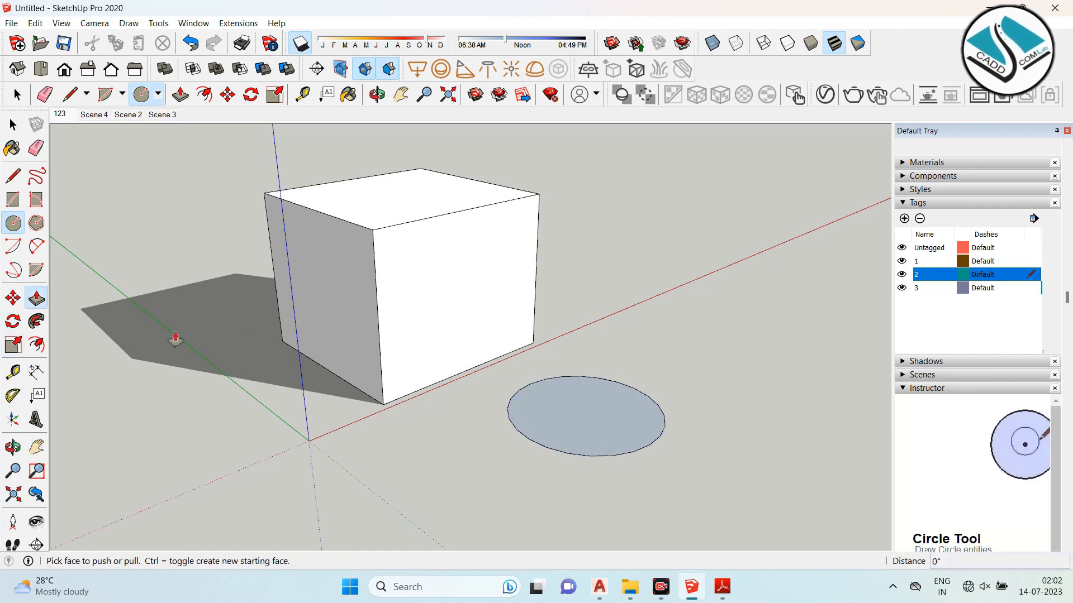
{"action": "left_click", "coordinate": [589, 389]}
{"action": "left_click", "coordinate": [720, 329]}
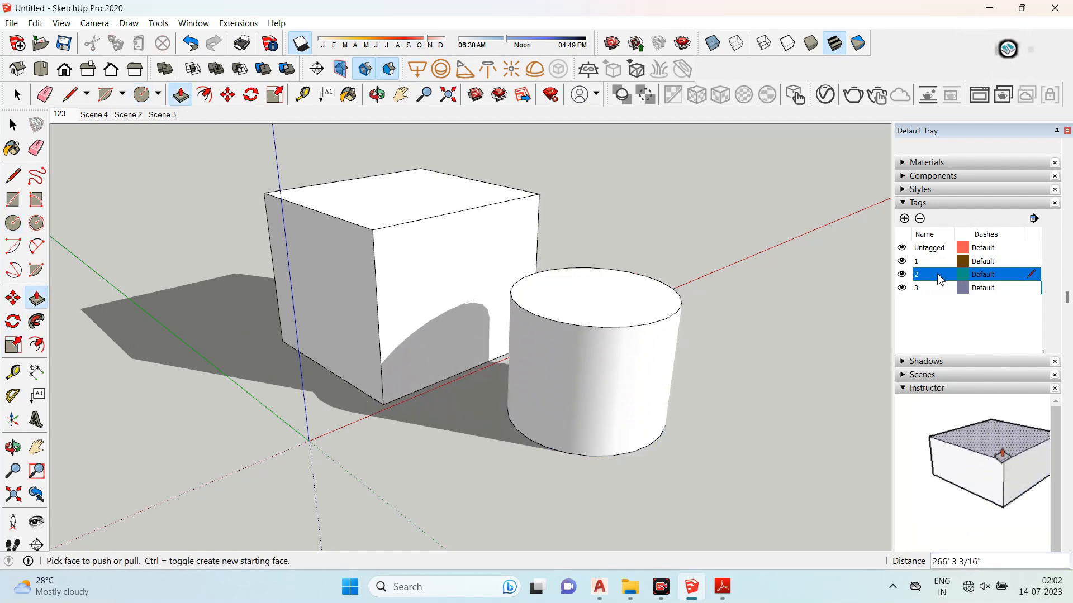
- Make tag 3 active and draw a hexagon in front, push/pulling it into a hexagonal prism
{"action": "left_click", "coordinate": [1028, 289]}
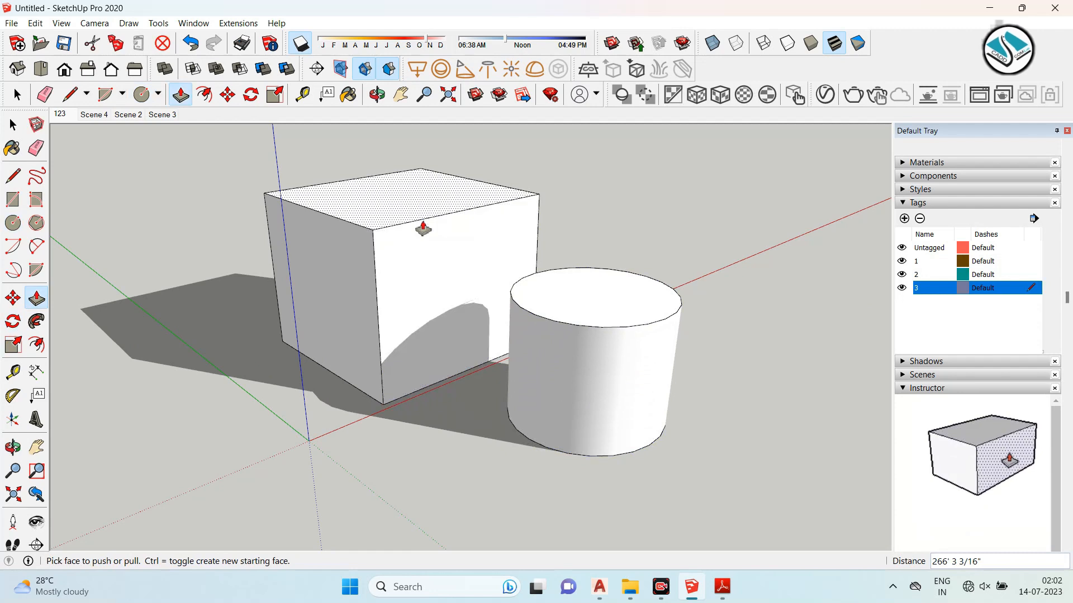
{"action": "scroll", "coordinate": [421, 224], "scroll_direction": "down", "scroll_amount": 2}
{"action": "left_click", "coordinate": [36, 223]}
{"action": "left_click", "coordinate": [313, 415]}
{"action": "left_click", "coordinate": [379, 431]}
{"action": "left_click", "coordinate": [39, 300]}
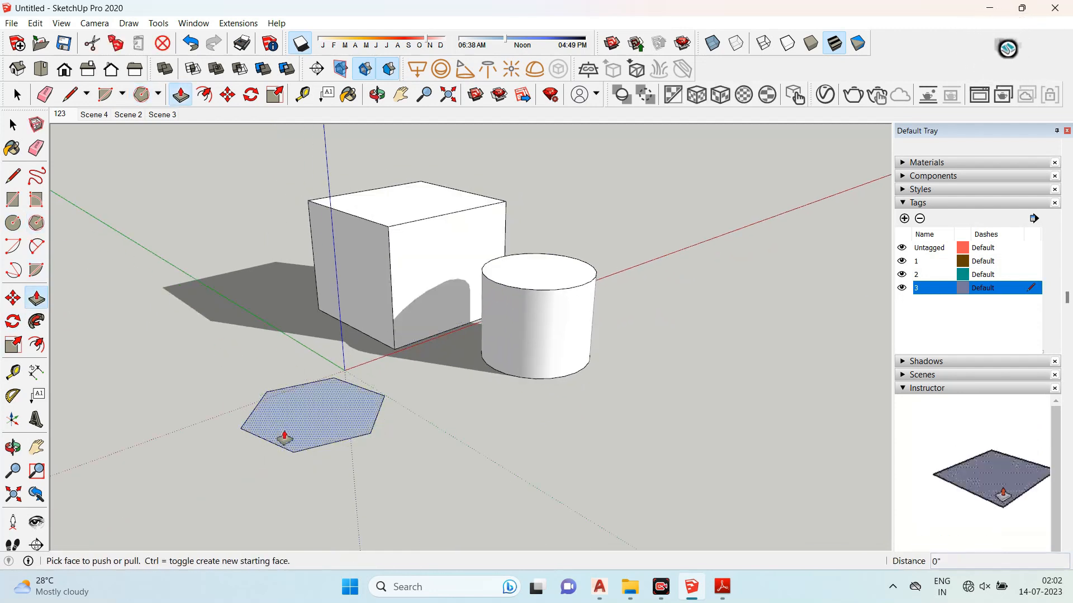
{"action": "left_click", "coordinate": [285, 436]}
{"action": "left_click", "coordinate": [254, 285]}
{"action": "left_click", "coordinate": [13, 126]}
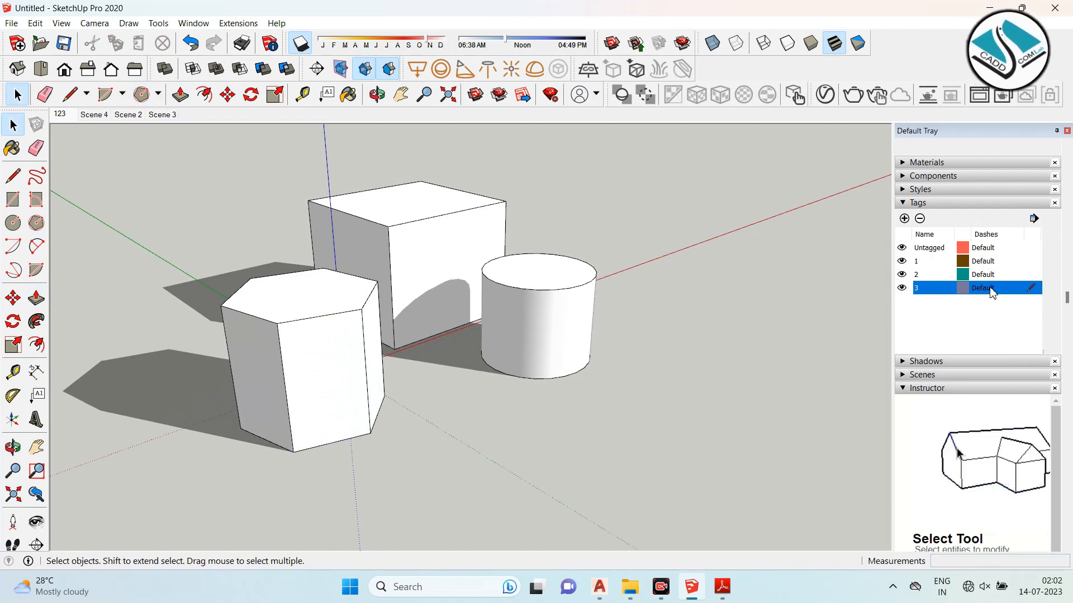
- Hide tags 1 and 2
{"action": "left_click", "coordinate": [902, 262]}
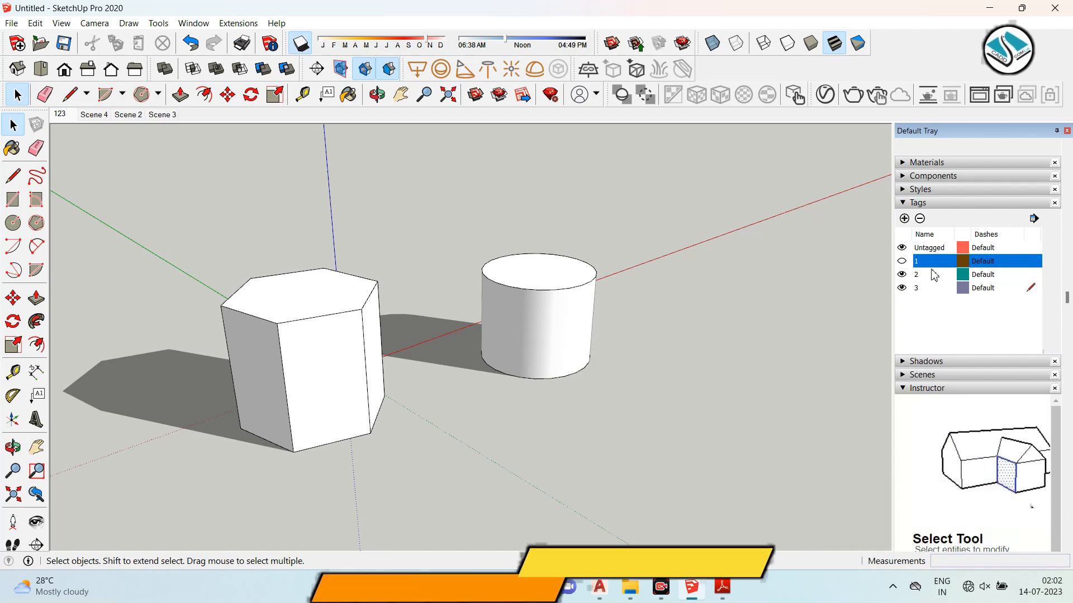
{"action": "left_click", "coordinate": [902, 274]}
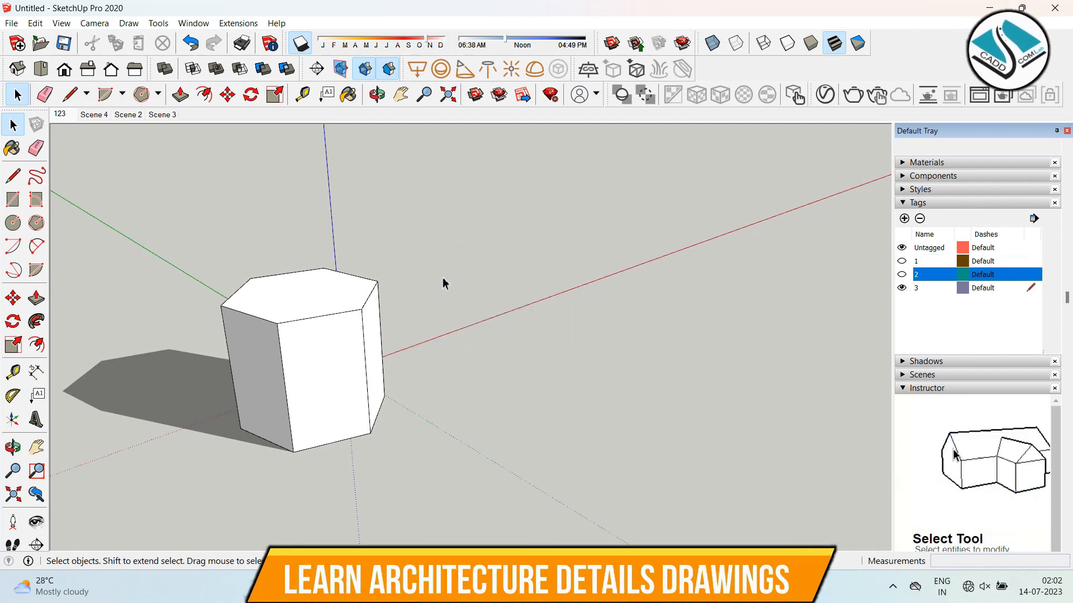
- Try to hide the active tag 3, dismiss the message, and make Untagged the active tag
{"action": "left_click", "coordinate": [902, 287]}
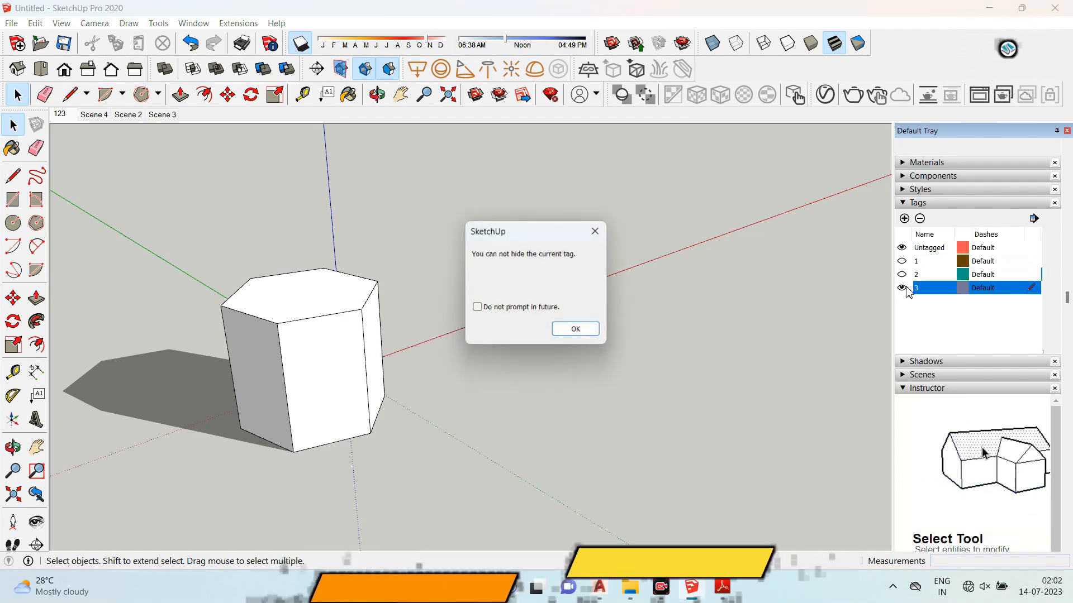
{"action": "left_click", "coordinate": [536, 309]}
{"action": "left_click", "coordinate": [576, 329]}
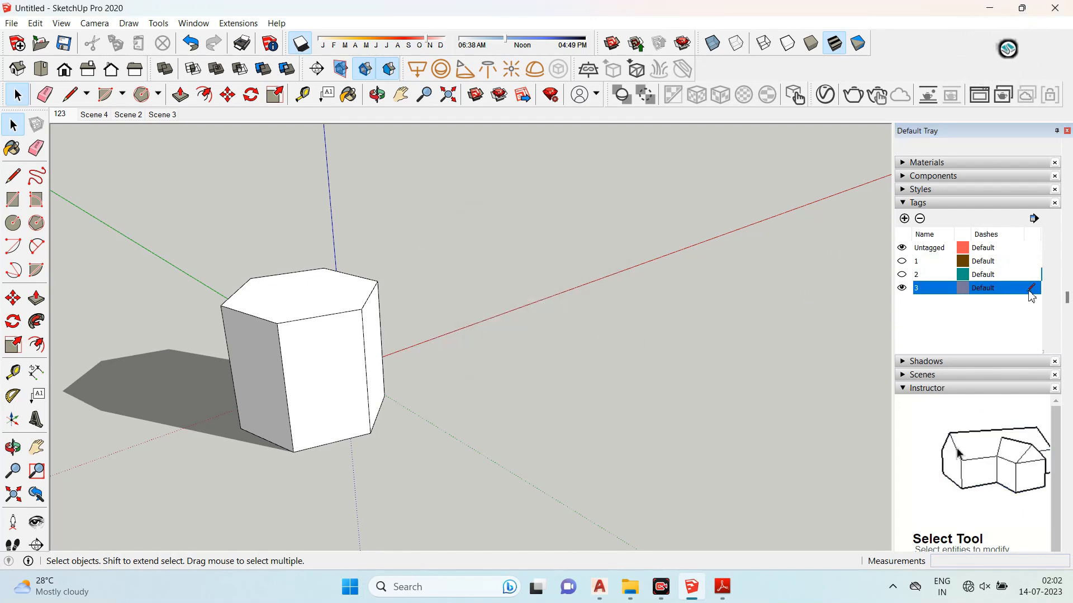
{"action": "left_click", "coordinate": [1029, 249]}
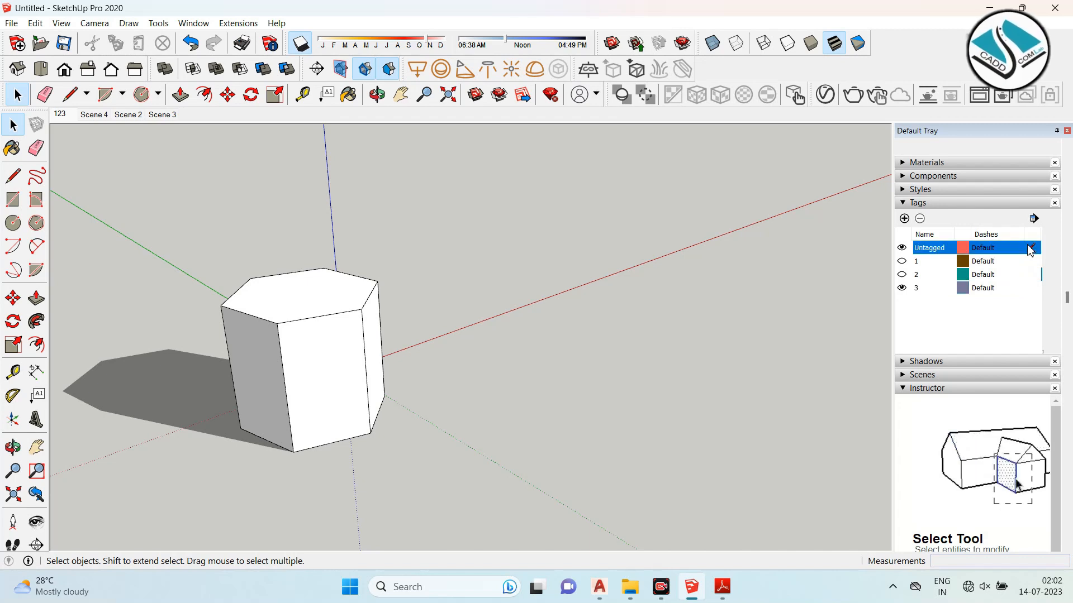
- Toggle tag visibility so that tags 1, 2 and 3 are all shown again
{"action": "left_click", "coordinate": [902, 287]}
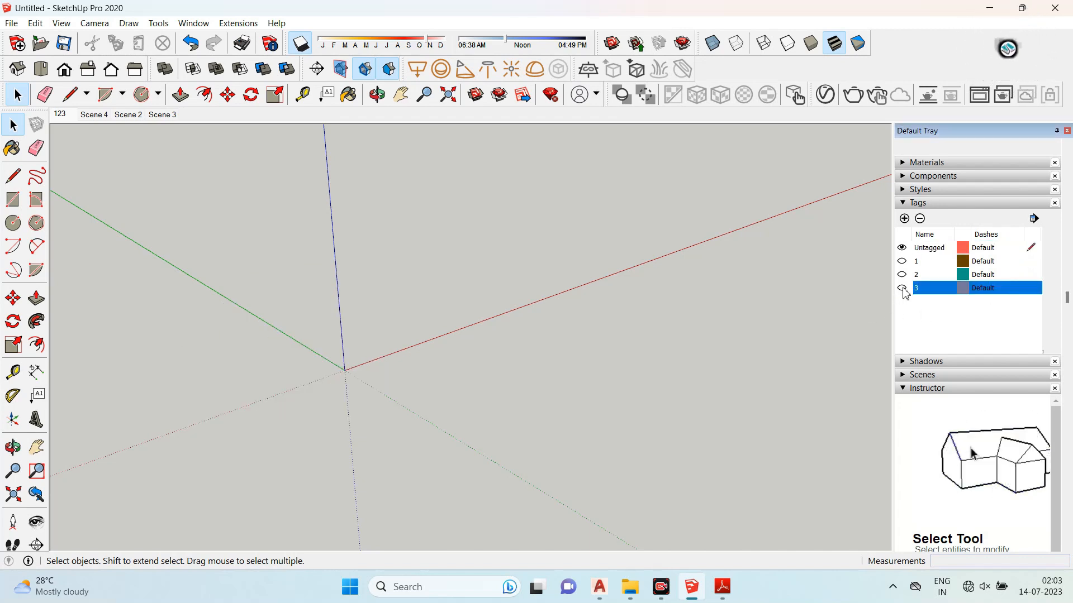
{"action": "left_click", "coordinate": [902, 261]}
{"action": "left_click", "coordinate": [901, 275]}
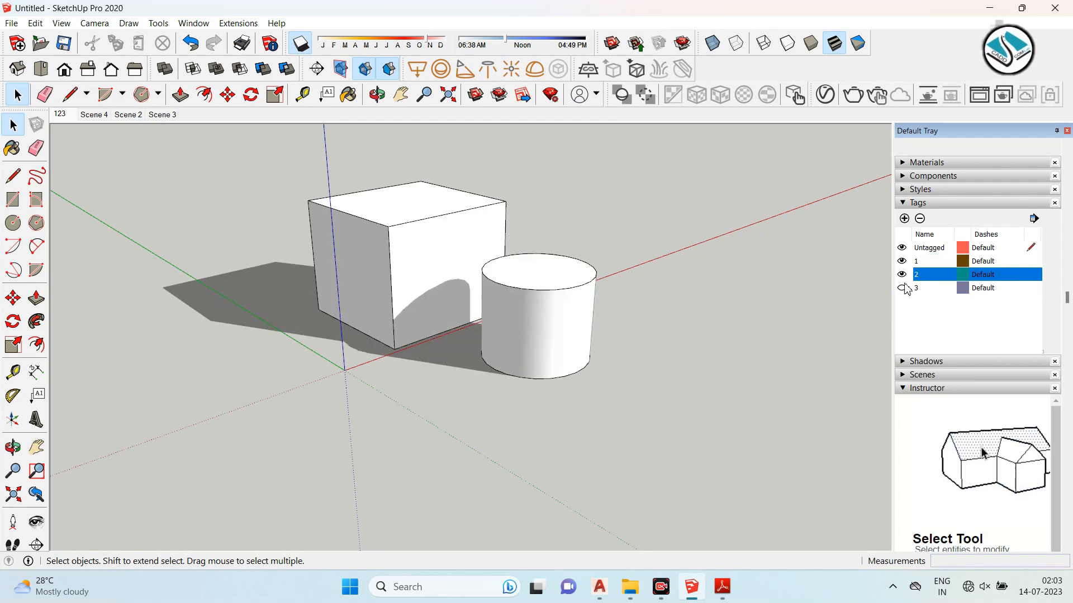
{"action": "left_click", "coordinate": [902, 288]}
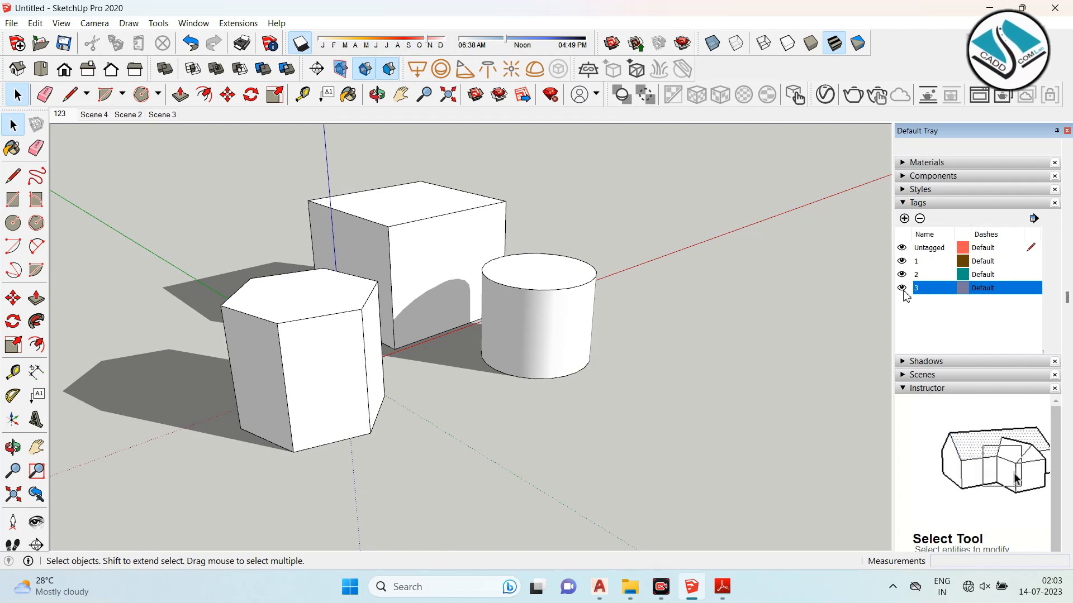
- Select the hexagonal prism with a selection window and make it a group
{"action": "scroll", "coordinate": [527, 357], "scroll_direction": "down", "scroll_amount": 3}
{"action": "scroll", "coordinate": [527, 357], "scroll_direction": "up", "scroll_amount": 4}
{"action": "mouse_move", "coordinate": [584, 340]}
{"action": "middle_mouse_down"}
{"action": "mouse_move", "coordinate": [552, 385]}
{"action": "mouse_move", "coordinate": [720, 343]}
{"action": "mouse_move", "coordinate": [579, 355]}
{"action": "middle_mouse_up"}
{"action": "right_click", "coordinate": [574, 359]}
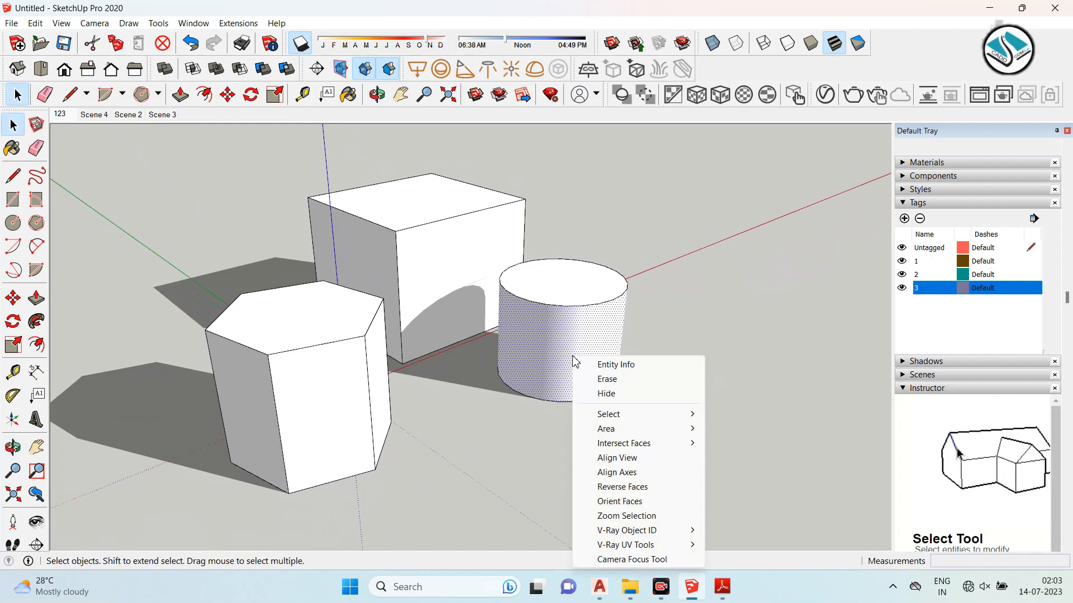
{"action": "left_click", "coordinate": [663, 242]}
{"action": "left_click", "coordinate": [523, 268]}
{"action": "middle_click_drag", "start_coordinate": [439, 318], "coordinate": [348, 296]}
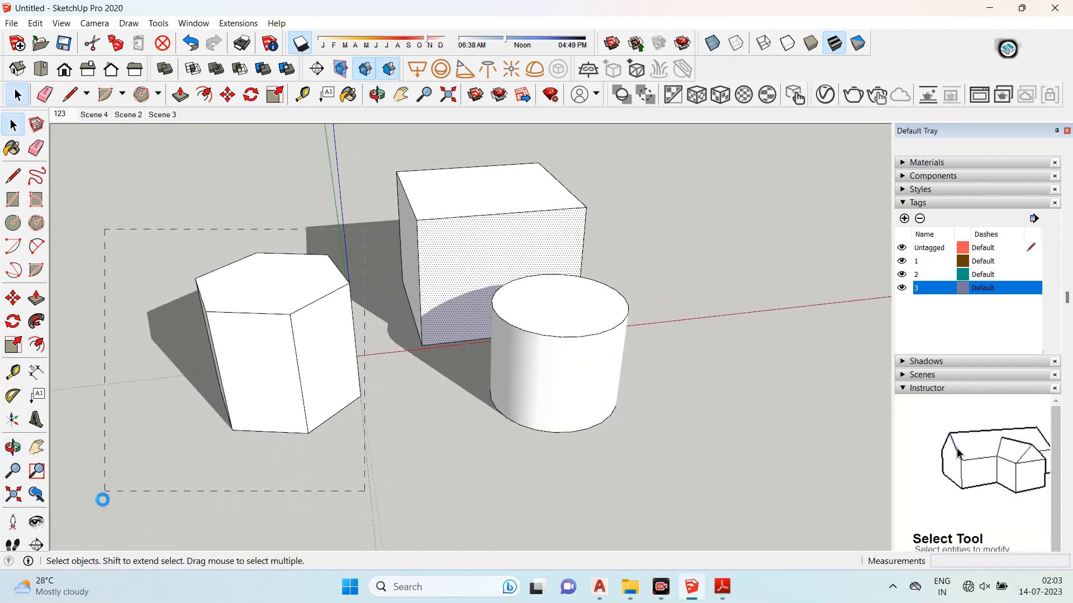
{"action": "left_click_drag", "start_coordinate": [102, 500], "coordinate": [102, 500]}
{"action": "right_click", "coordinate": [291, 338]}
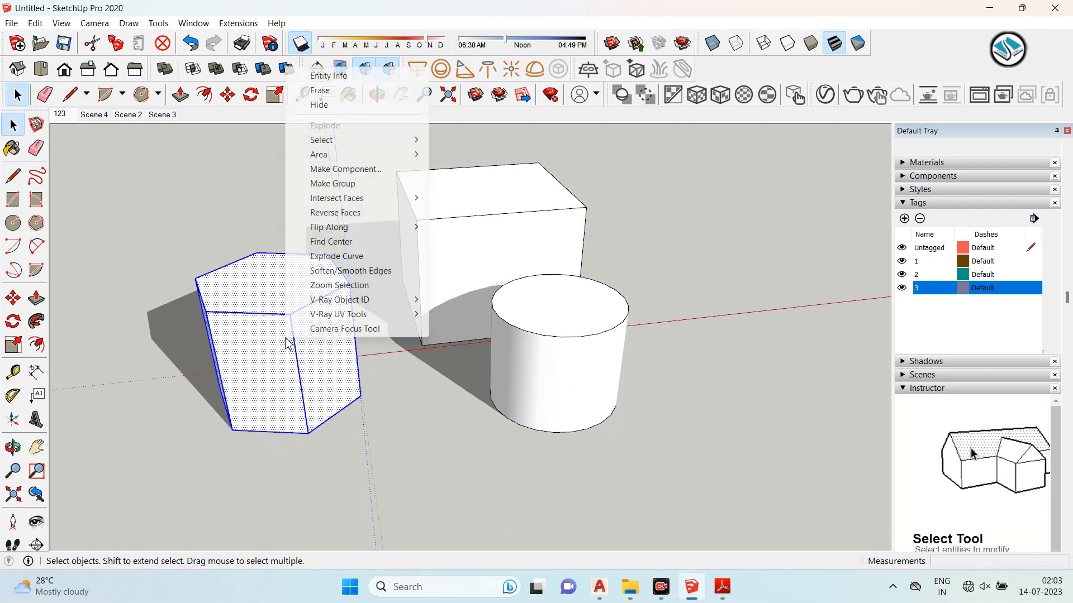
{"action": "left_click", "coordinate": [382, 185]}
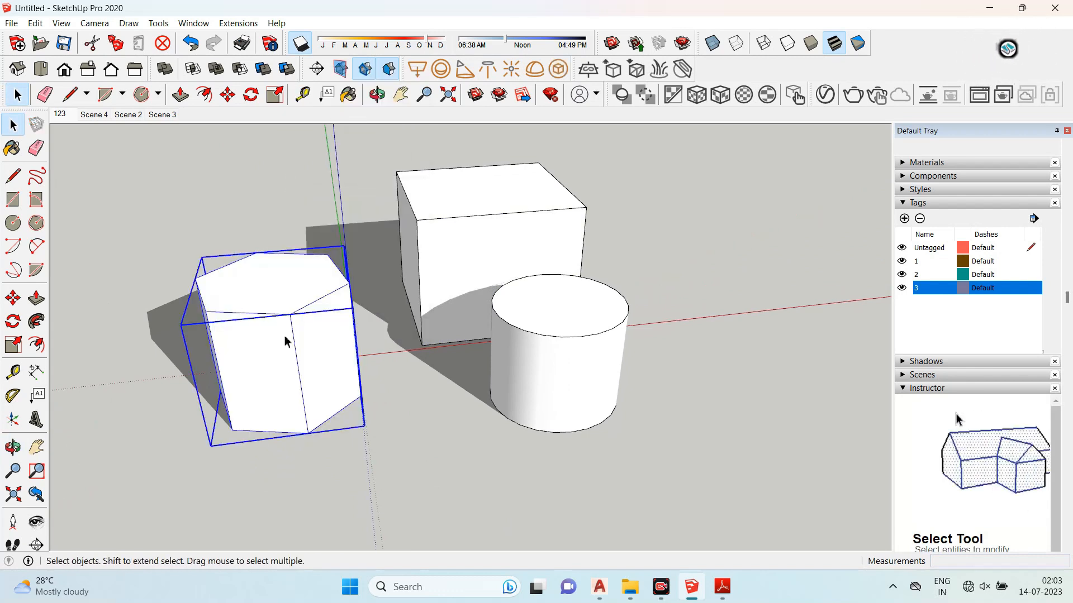
- Lock the hexagonal prism group and try moving it with the Move tool
{"action": "right_click", "coordinate": [291, 320]}
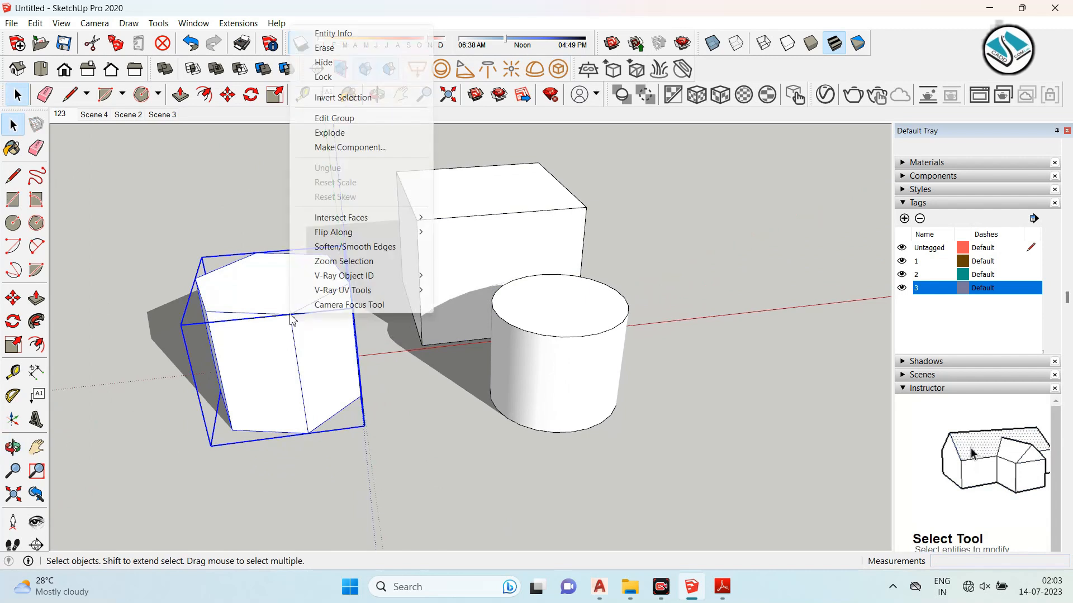
{"action": "left_click", "coordinate": [336, 77]}
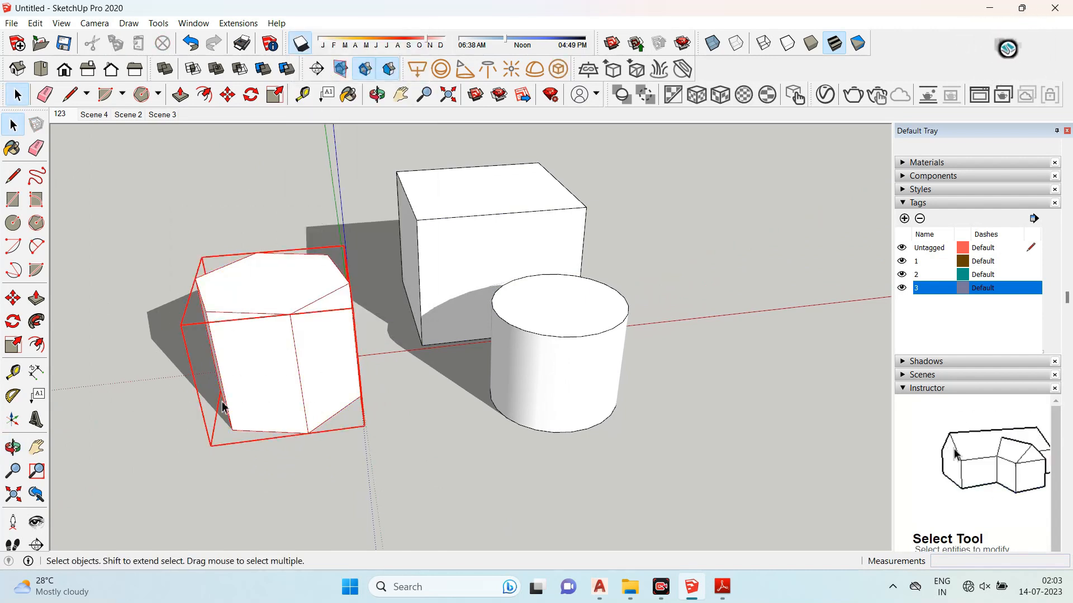
{"action": "left_click", "coordinate": [13, 298]}
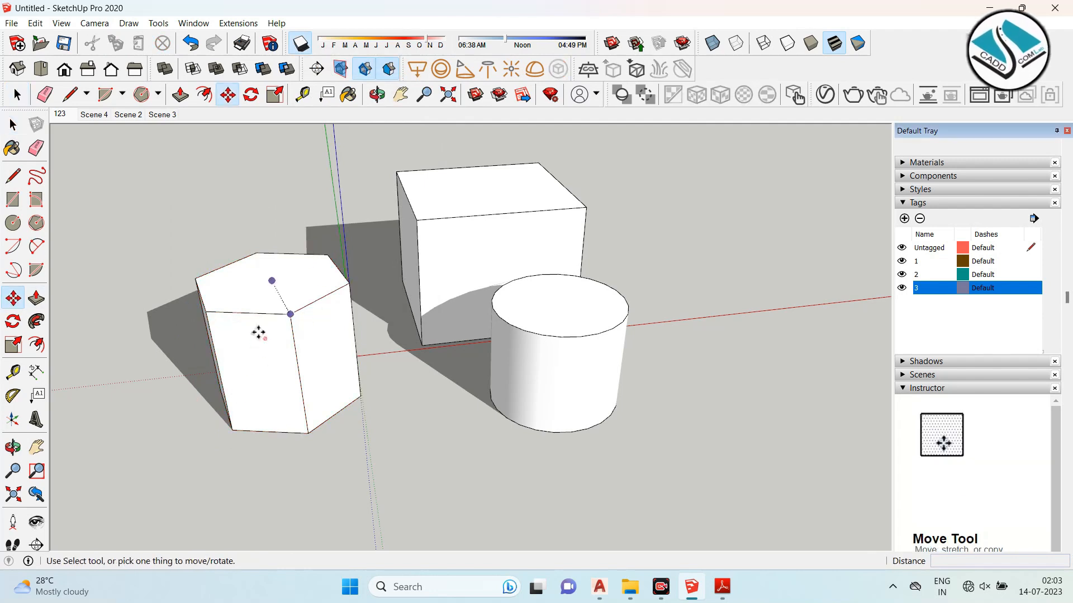
{"action": "left_click", "coordinate": [13, 126]}
- Select the box and the cylinder and delete them
{"action": "scroll", "coordinate": [400, 281], "scroll_direction": "down", "scroll_amount": 1}
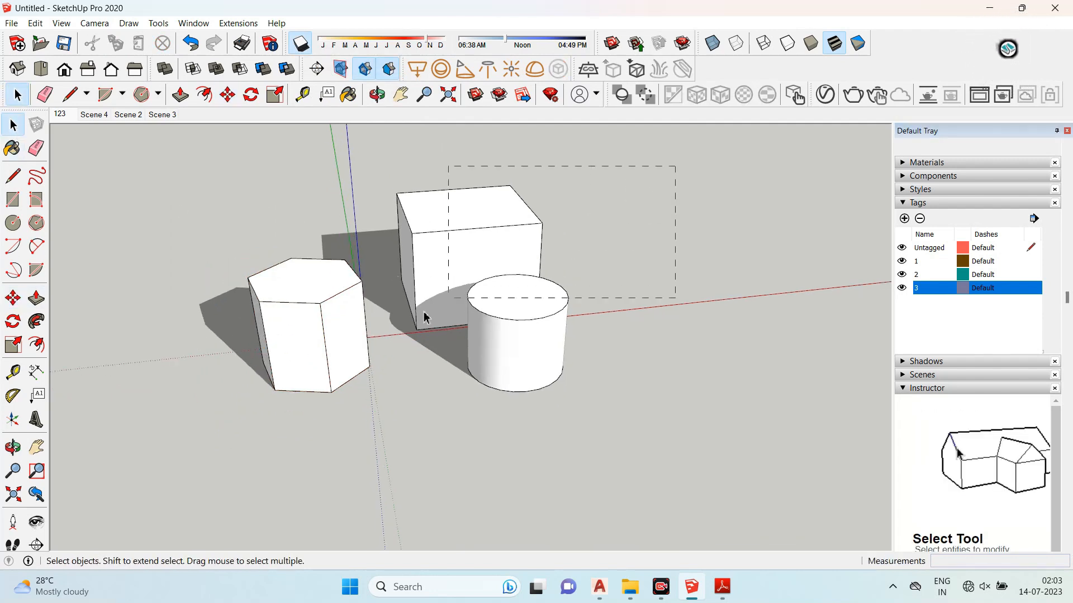
{"action": "left_click_drag", "start_coordinate": [423, 317], "coordinate": [163, 467]}
{"action": "key", "text": "Delete"}
{"action": "middle_click_drag", "start_coordinate": [162, 468], "coordinate": [272, 378]}
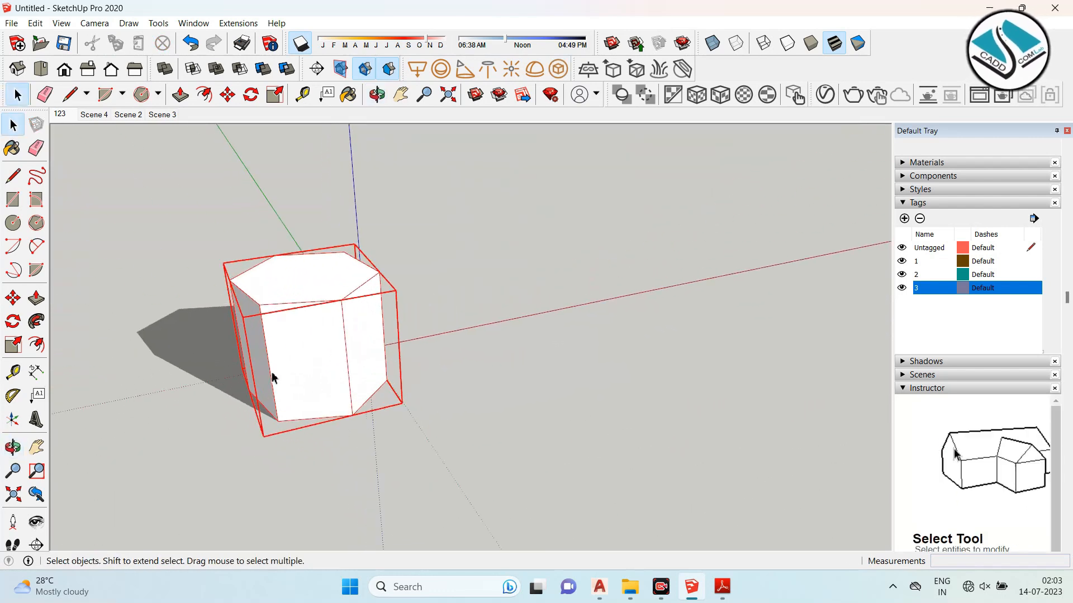
{"action": "scroll", "coordinate": [618, 306], "scroll_direction": "up", "scroll_amount": 2}
{"action": "left_click", "coordinate": [439, 281]}
{"action": "left_click", "coordinate": [357, 296]}
{"action": "left_click", "coordinate": [562, 302]}
{"action": "left_click", "coordinate": [322, 308]}
{"action": "scroll", "coordinate": [330, 302], "scroll_direction": "down", "scroll_amount": 2}
{"action": "left_click_drag", "start_coordinate": [278, 303], "coordinate": [523, 356]}
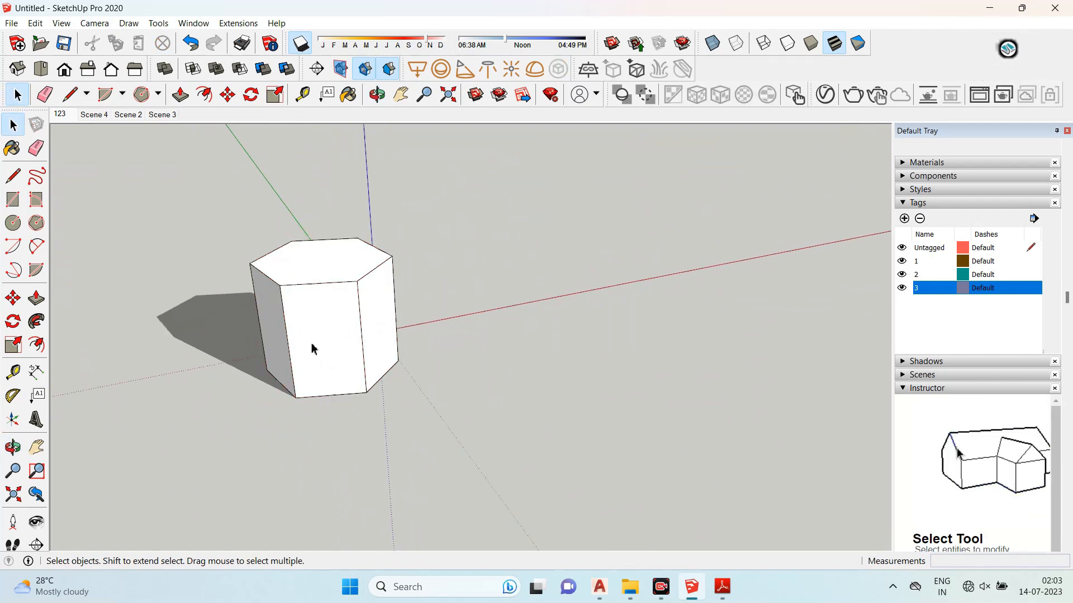
{"action": "left_click", "coordinate": [394, 346]}
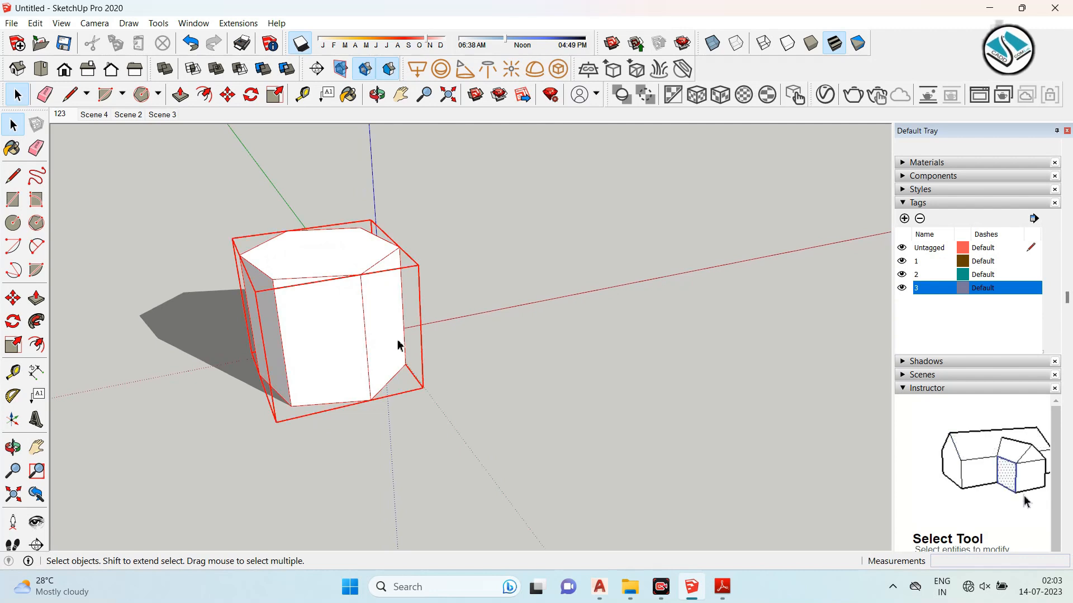
{"action": "left_click", "coordinate": [568, 268]}
{"action": "left_click", "coordinate": [354, 296]}
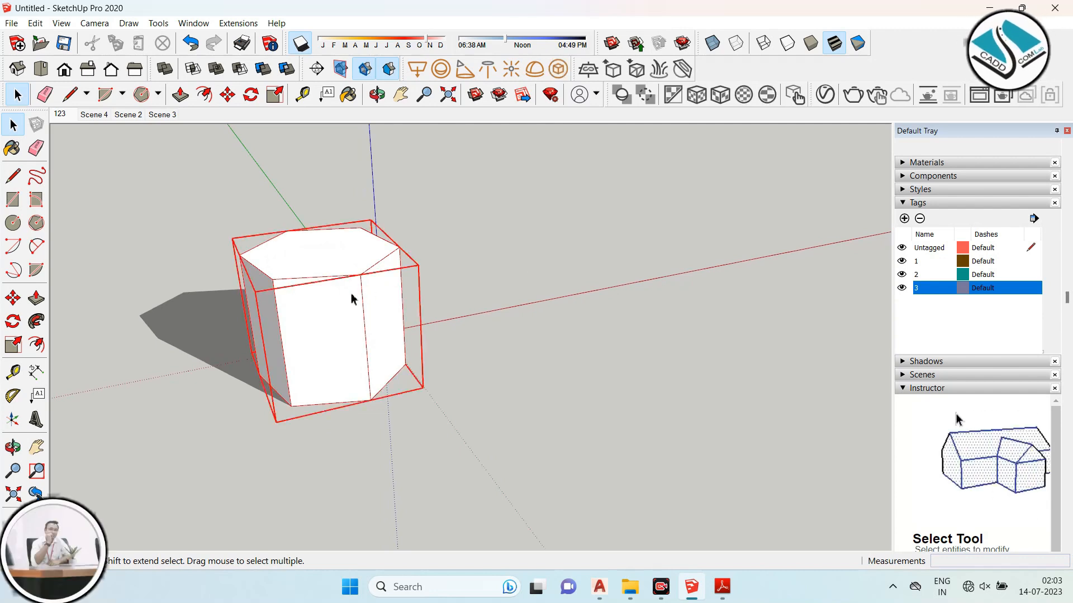
- Unlock the hexagonal prism group and select it
{"action": "right_click", "coordinate": [354, 295]}
{"action": "left_click", "coordinate": [388, 345]}
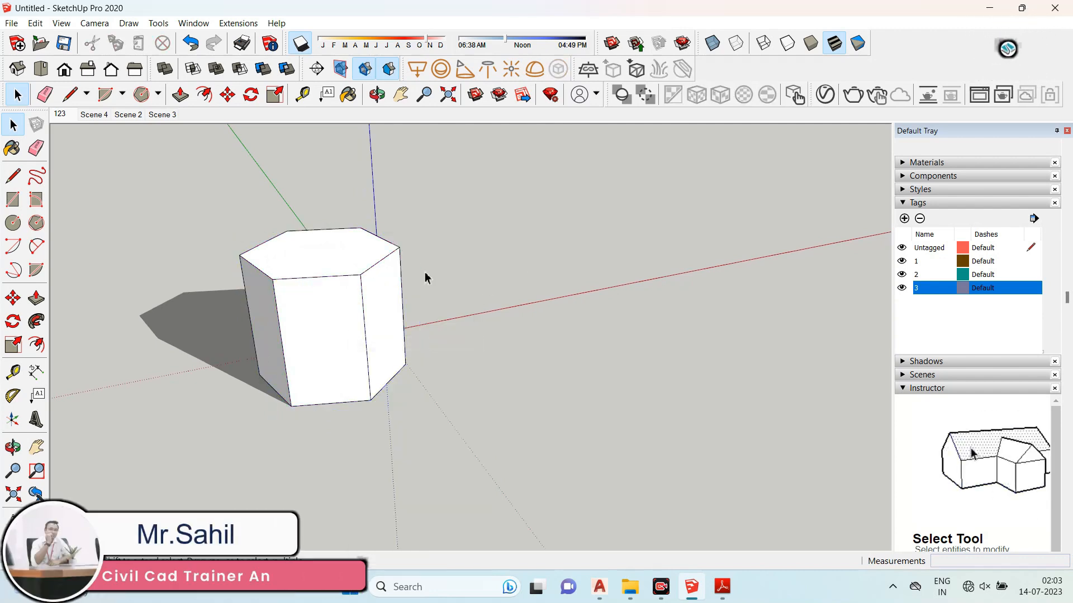
{"action": "left_click", "coordinate": [366, 262]}
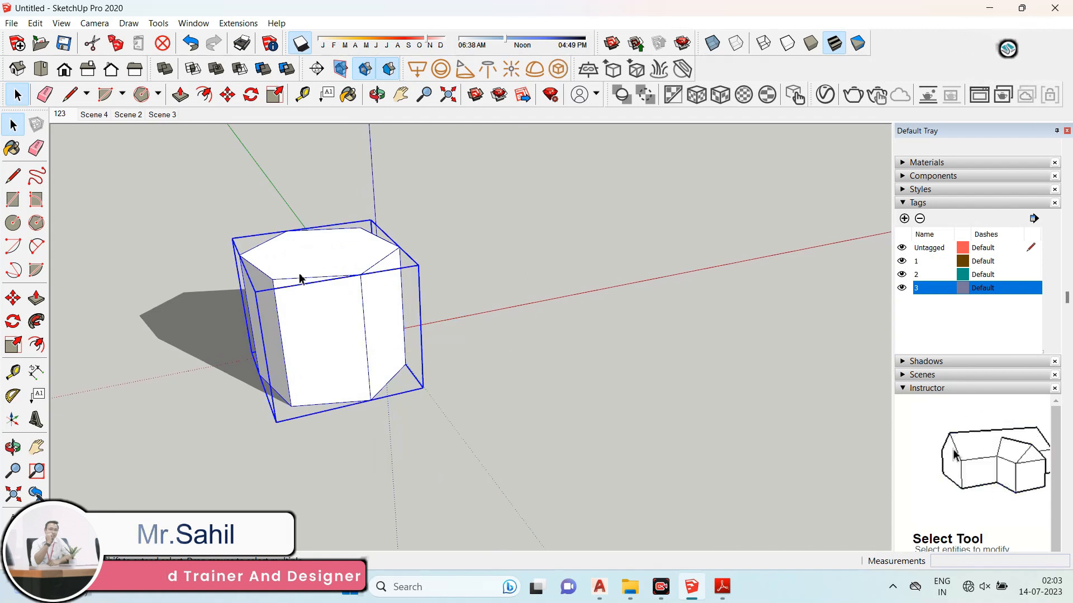
- Switch to the syllabus PDF, highlight the 'Hiding and unhiding objects' topic, and return to SketchUp
{"action": "left_click", "coordinate": [723, 586]}
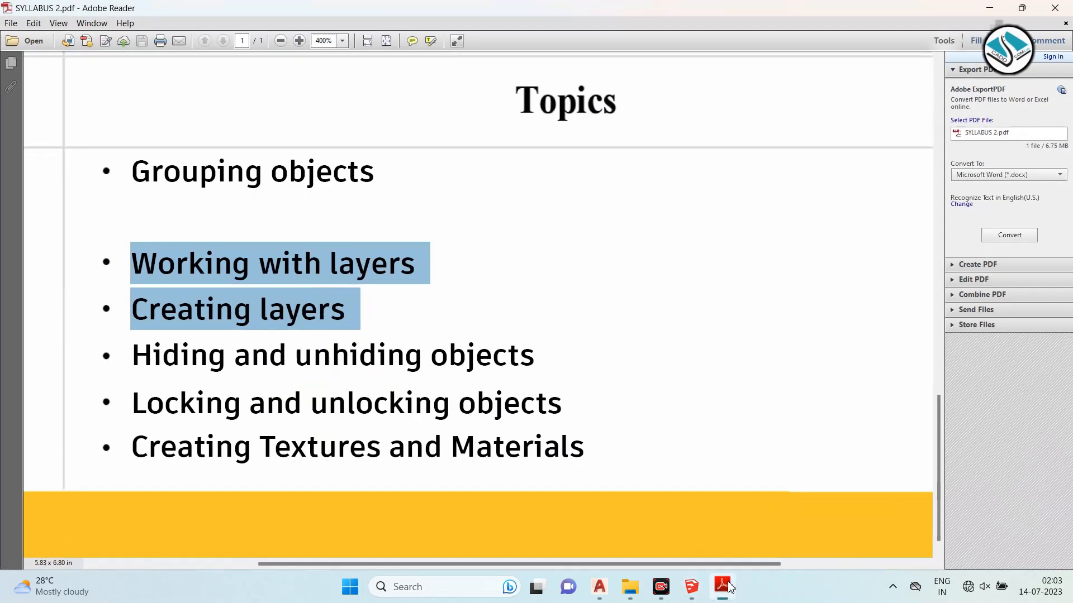
{"action": "scroll", "coordinate": [463, 404], "scroll_direction": "down", "scroll_amount": 1}
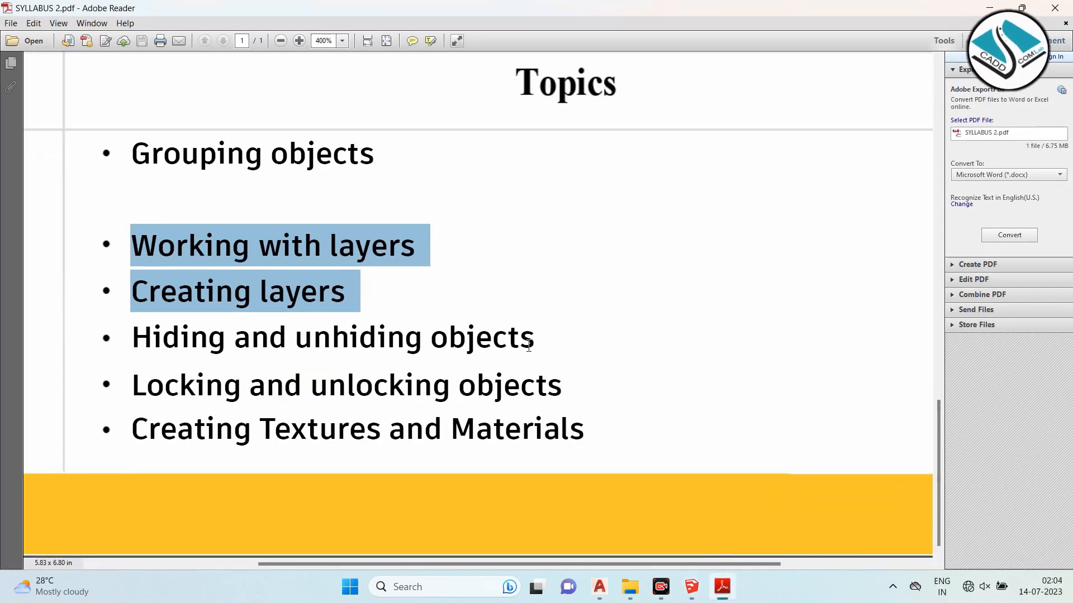
{"action": "left_click_drag", "start_coordinate": [525, 338], "coordinate": [186, 344]}
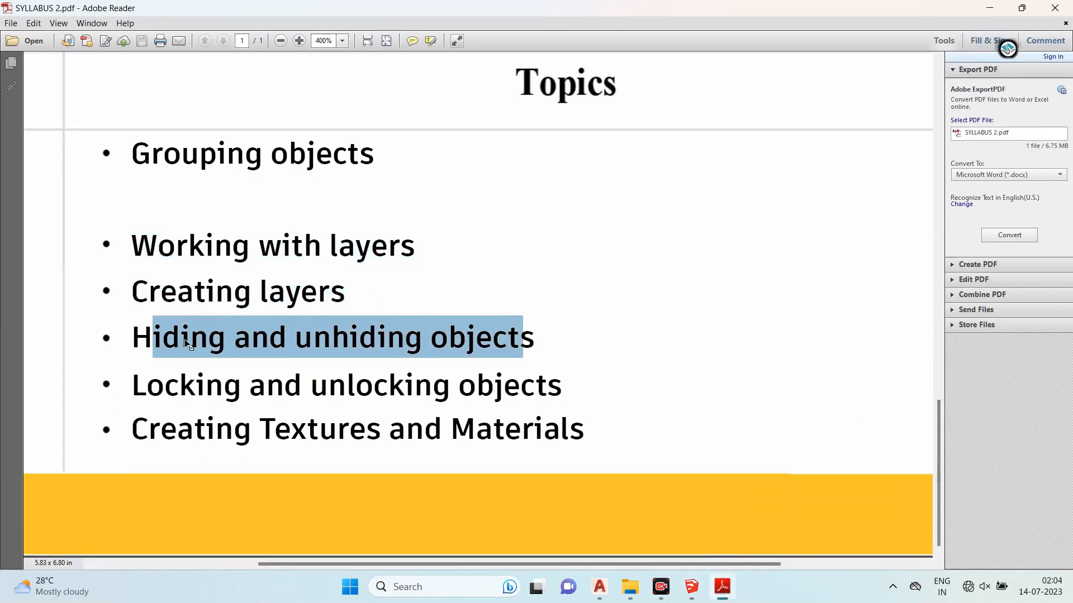
{"action": "left_click", "coordinate": [987, 9]}
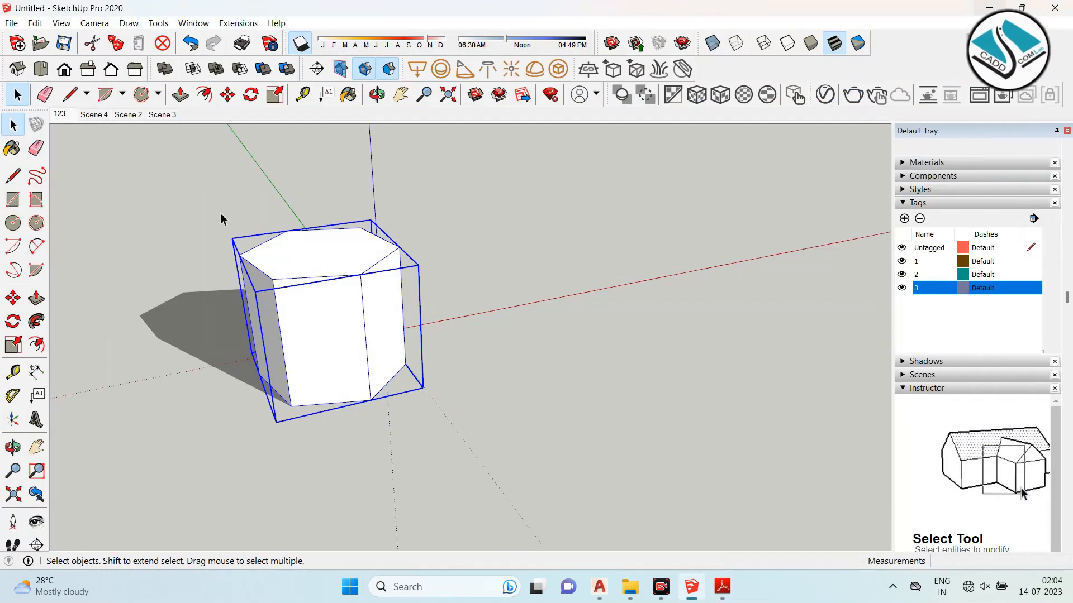
- Draw a rectangle beside the prism and push/pull it into a box about 343' tall
{"action": "left_click", "coordinate": [12, 200]}
{"action": "left_click", "coordinate": [586, 321]}
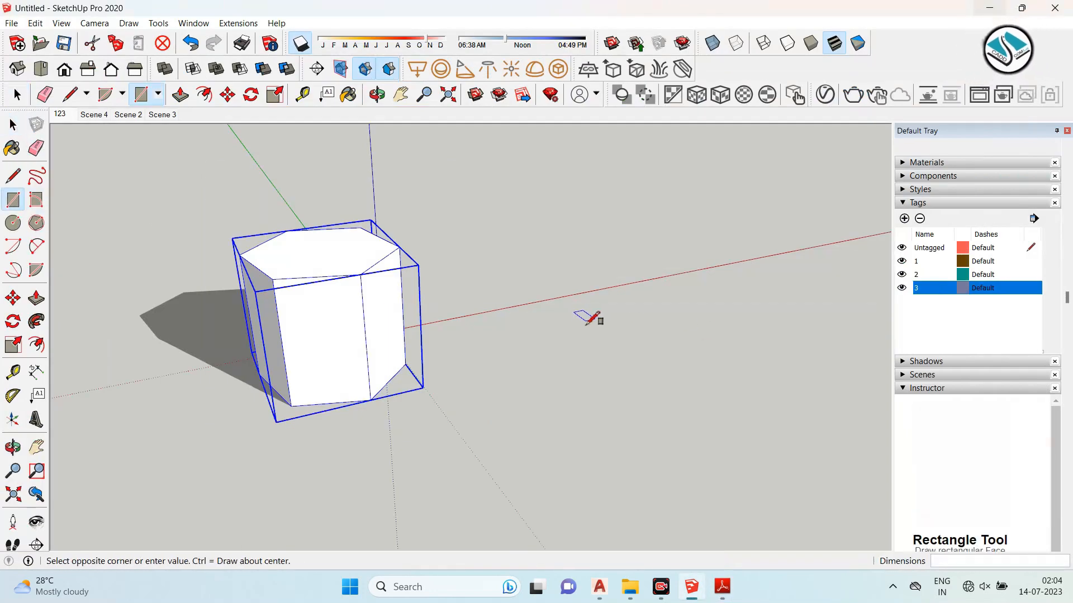
{"action": "left_click", "coordinate": [506, 414]}
{"action": "key", "text": "p"}
{"action": "left_click_drag", "start_coordinate": [539, 376], "coordinate": [546, 249]}
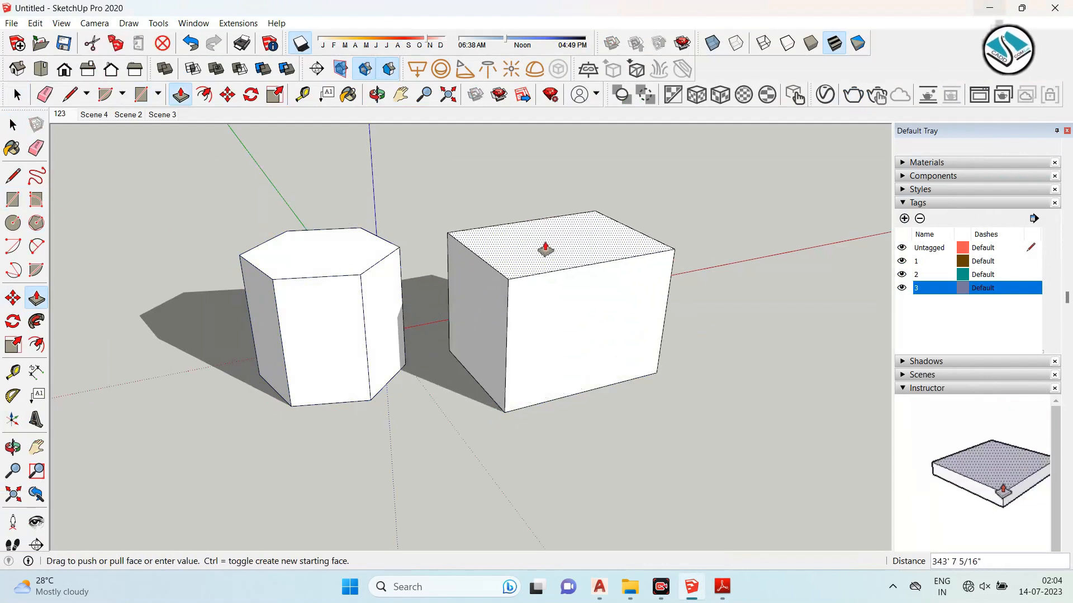
{"action": "left_click", "coordinate": [12, 125]}
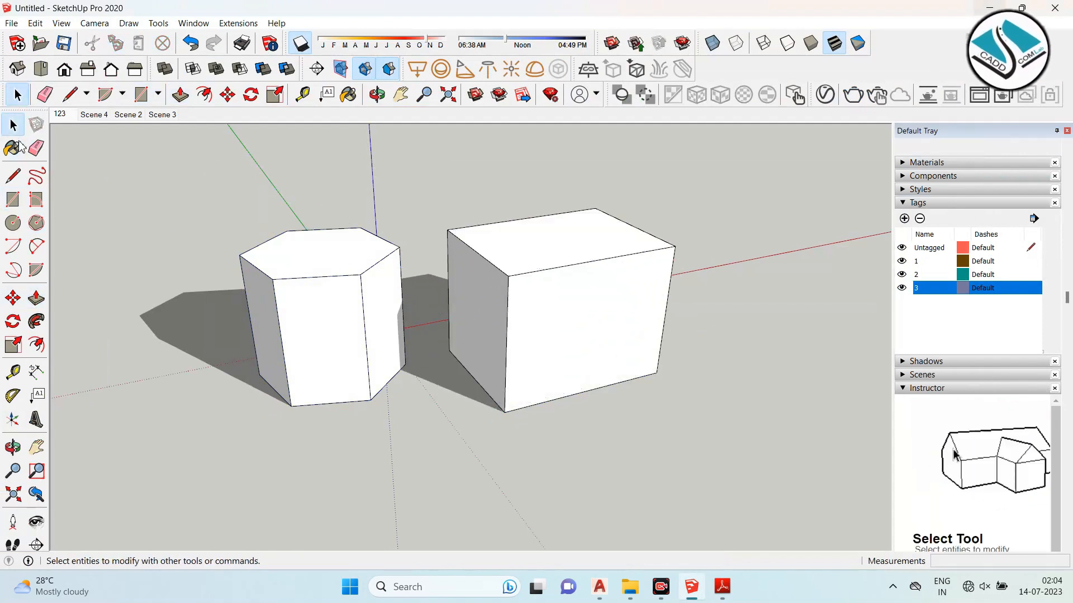
- Draw a circle in front with radius about 102' and push/pull it into a cylinder about 375' tall
{"action": "left_click", "coordinate": [13, 223]}
{"action": "left_click", "coordinate": [435, 493]}
{"action": "left_click", "coordinate": [482, 475]}
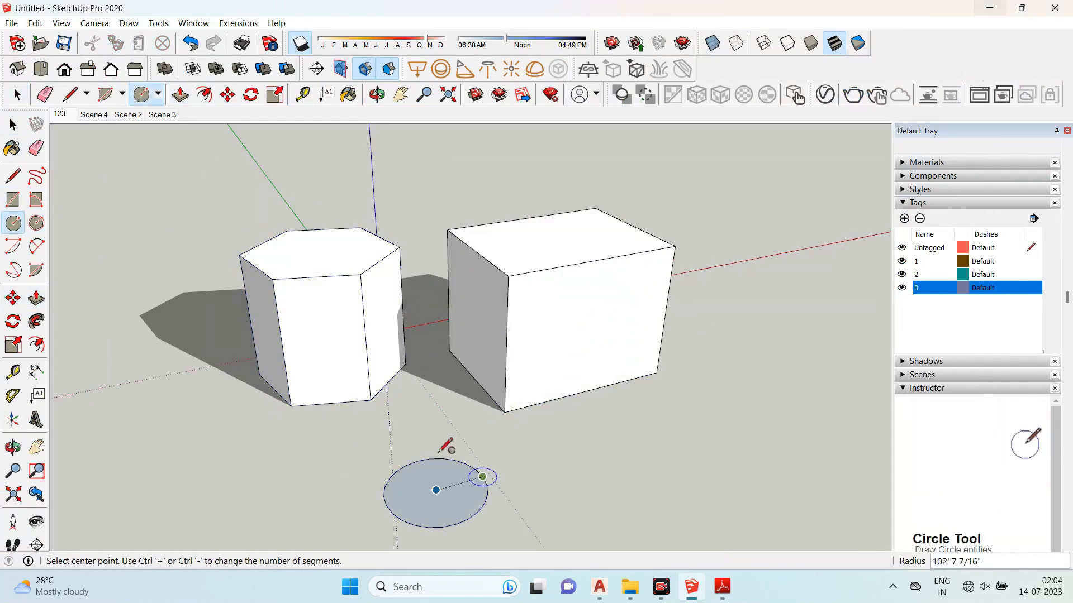
{"action": "left_click", "coordinate": [37, 300]}
{"action": "left_click_drag", "start_coordinate": [480, 503], "coordinate": [411, 320]}
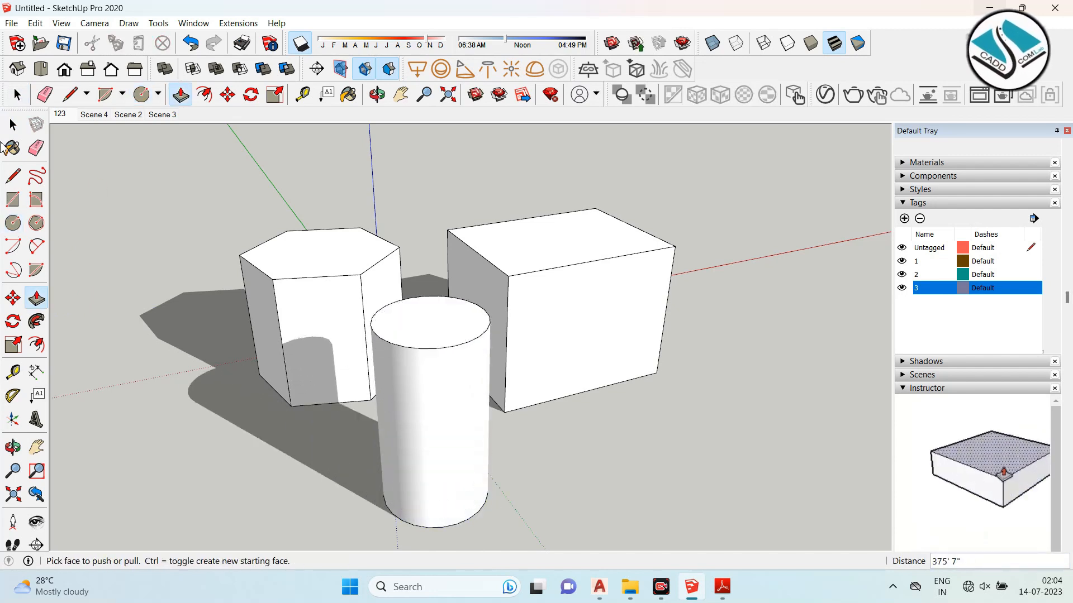
{"action": "left_click", "coordinate": [13, 124]}
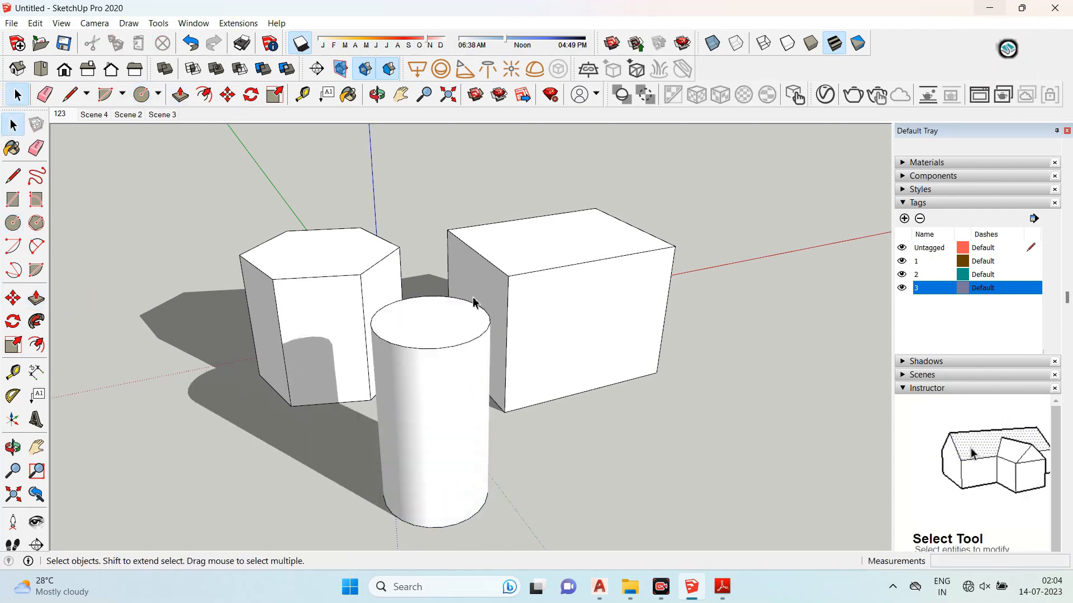
- Select the cylinder and hide it
{"action": "scroll", "coordinate": [473, 302], "scroll_direction": "down", "scroll_amount": 2}
{"action": "middle_click_drag", "start_coordinate": [335, 335], "coordinate": [570, 291]}
{"action": "left_click", "coordinate": [385, 360]}
{"action": "right_click", "coordinate": [401, 341]}
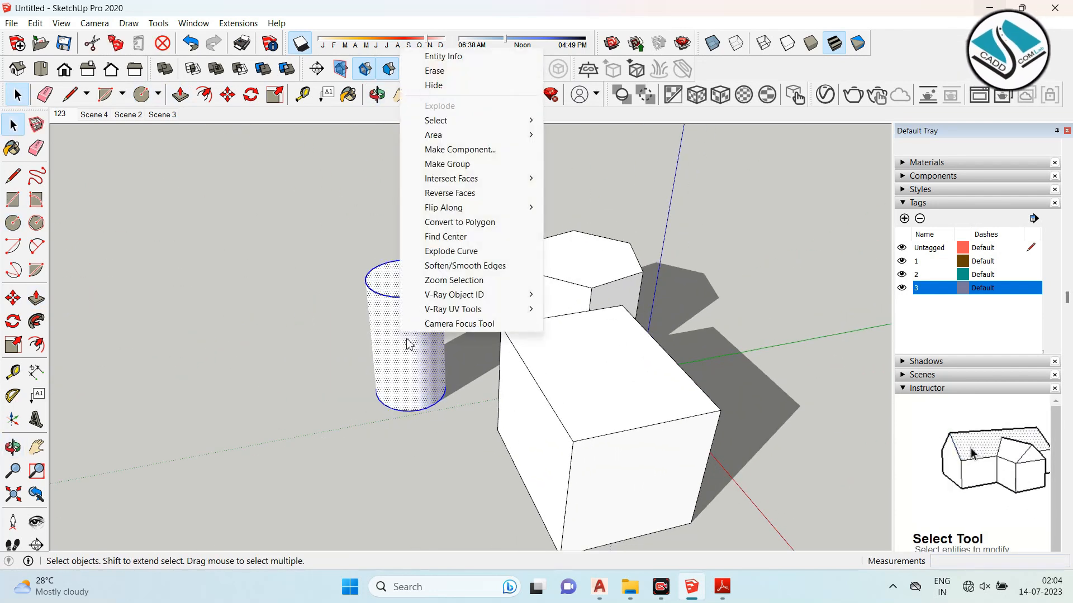
{"action": "left_click", "coordinate": [470, 88]}
- Select the box with a selection window and hide it
{"action": "middle_click_drag", "start_coordinate": [381, 263], "coordinate": [728, 306]}
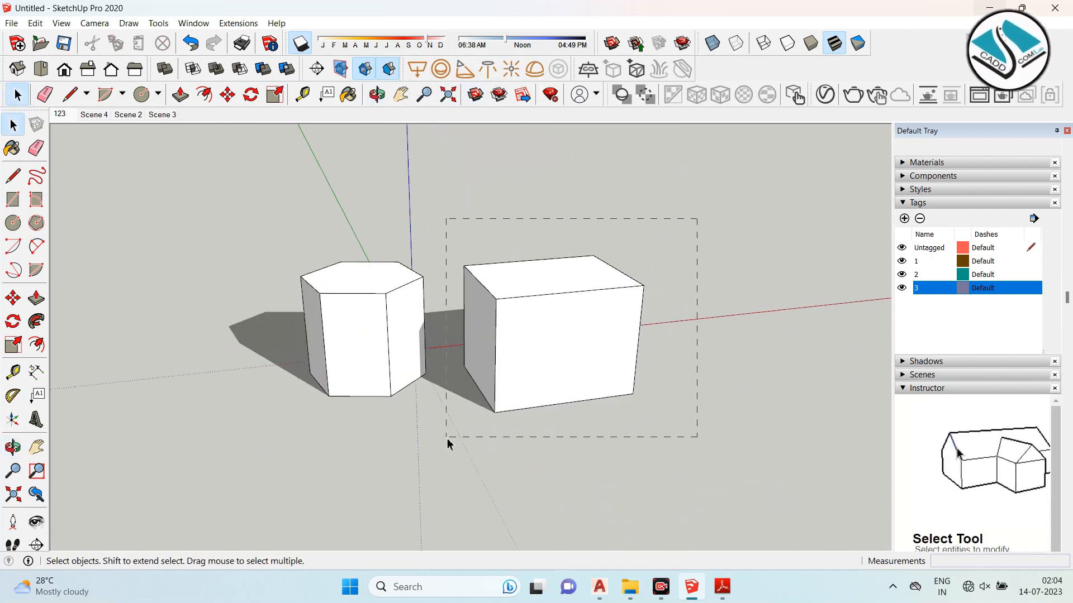
{"action": "left_click_drag", "start_coordinate": [447, 444], "coordinate": [447, 442]}
{"action": "right_click", "coordinate": [530, 325]}
{"action": "left_click", "coordinate": [559, 359]}
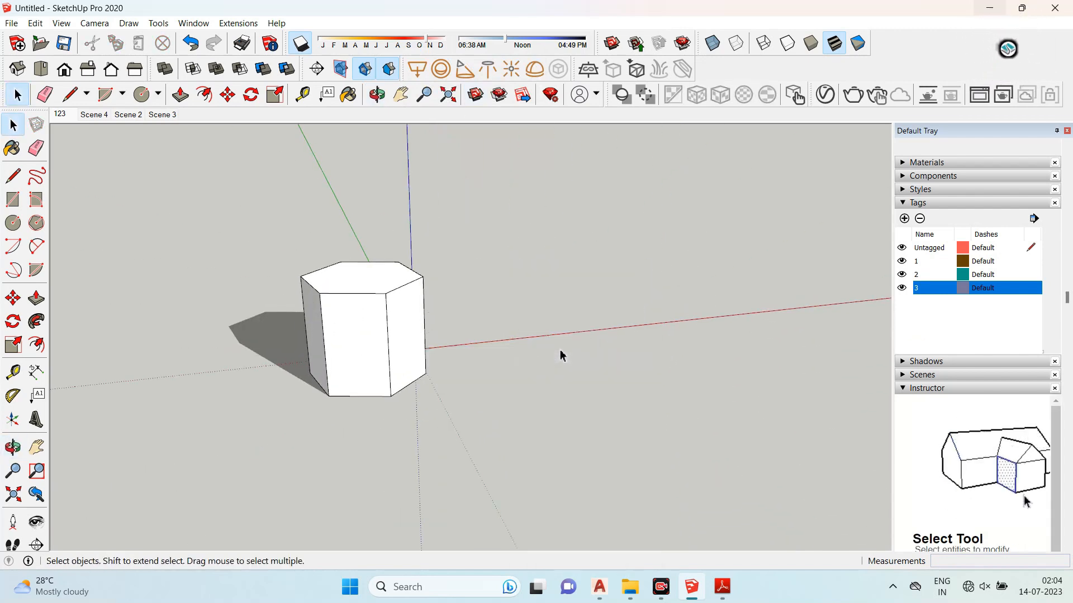
- Unhide all hidden geometry
{"action": "middle_click_drag", "start_coordinate": [517, 333], "coordinate": [364, 347]}
{"action": "left_click", "coordinate": [398, 292]}
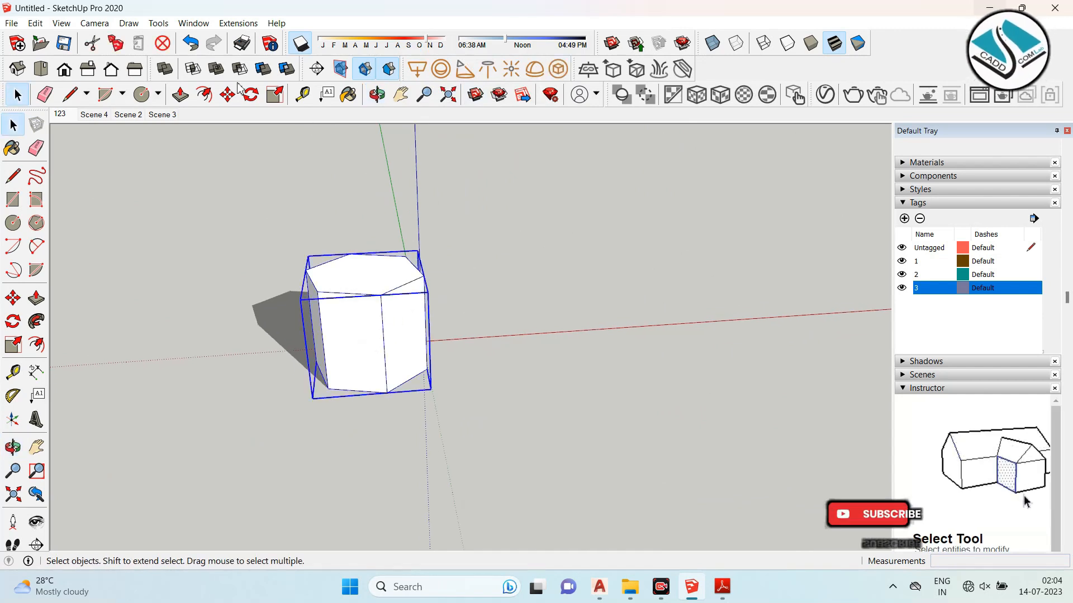
{"action": "left_click", "coordinate": [60, 24]}
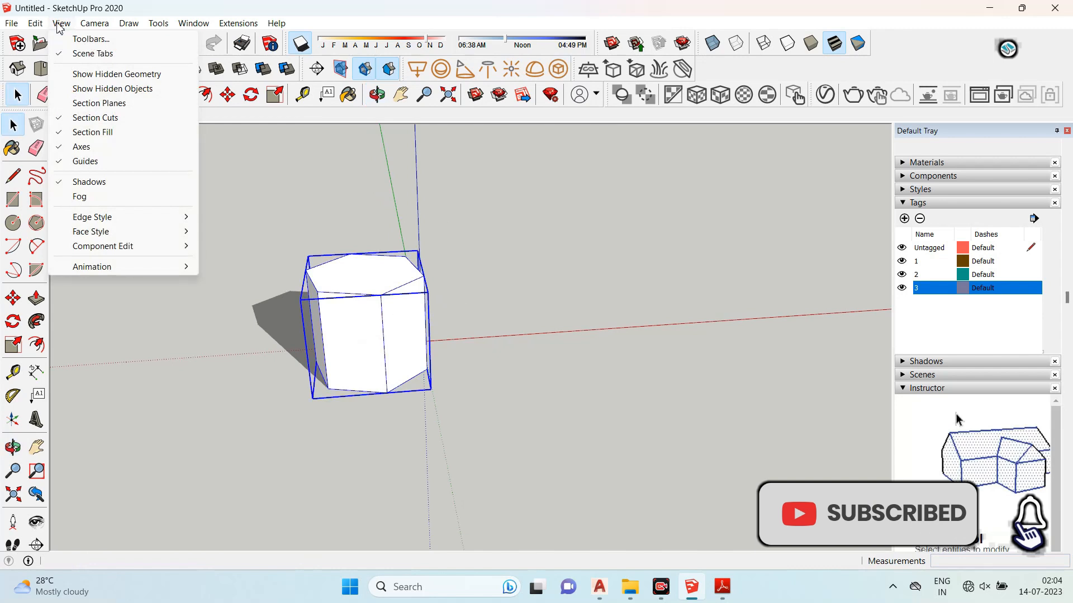
{"action": "mouse_move", "coordinate": [44, 25]}
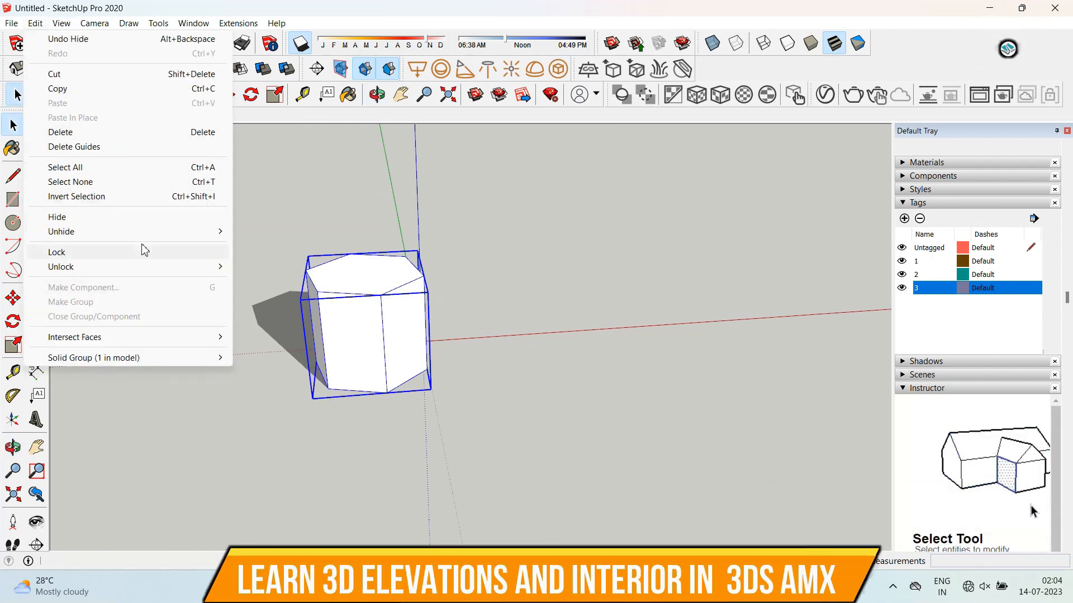
{"action": "mouse_move", "coordinate": [212, 231]}
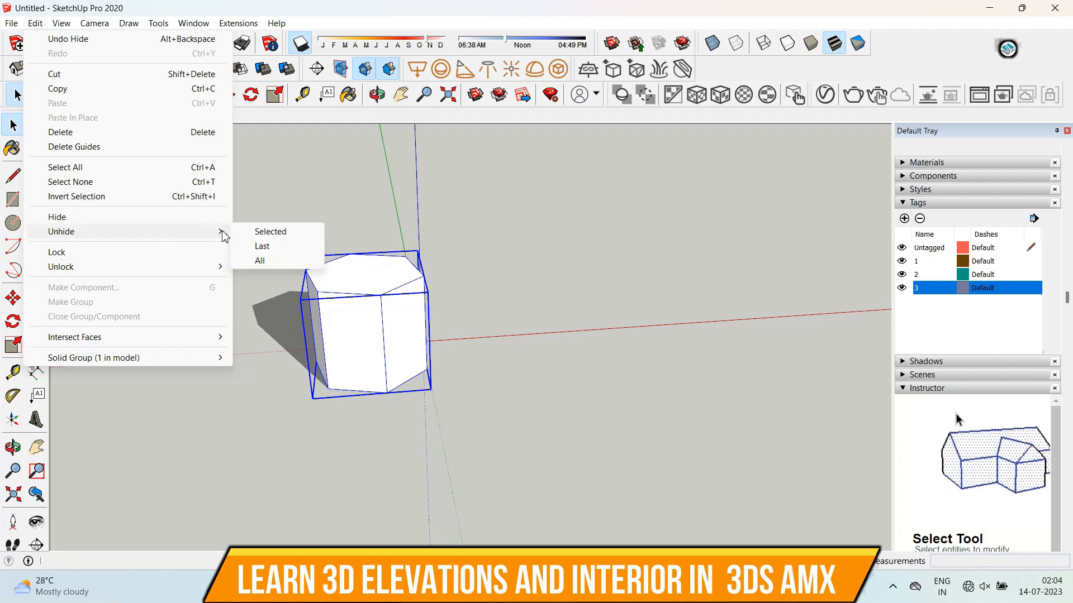
{"action": "left_click", "coordinate": [274, 263]}
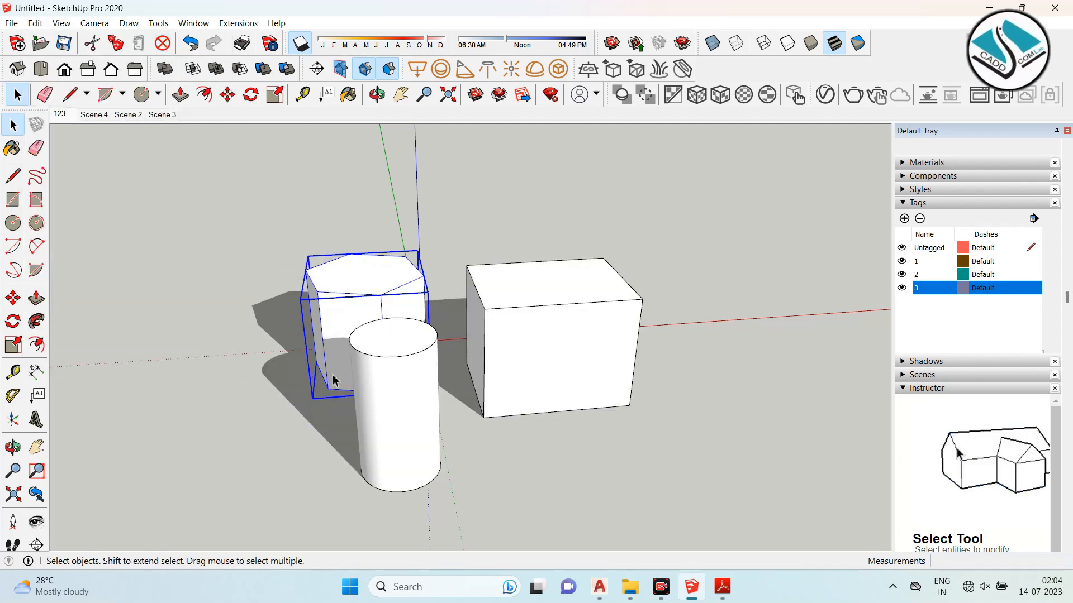
- Switch to the syllabus PDF and highlight the topics 'Locking and unlocking objects' and 'Creating Textures and Materials'
{"action": "middle_click_drag", "start_coordinate": [581, 359], "coordinate": [498, 333]}
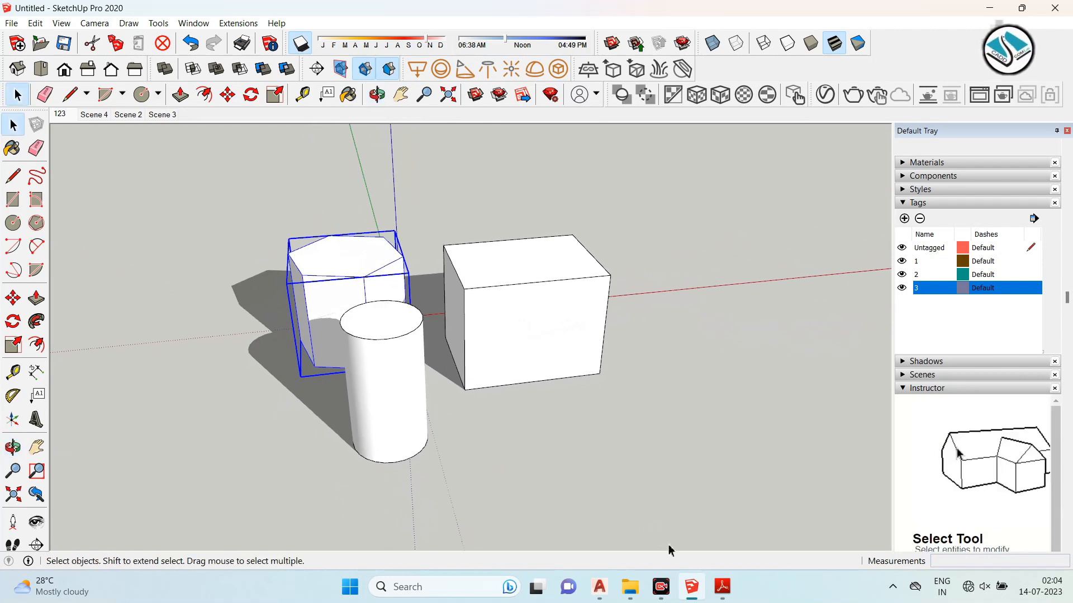
{"action": "left_click", "coordinate": [723, 590]}
{"action": "left_click_drag", "start_coordinate": [566, 390], "coordinate": [124, 389]}
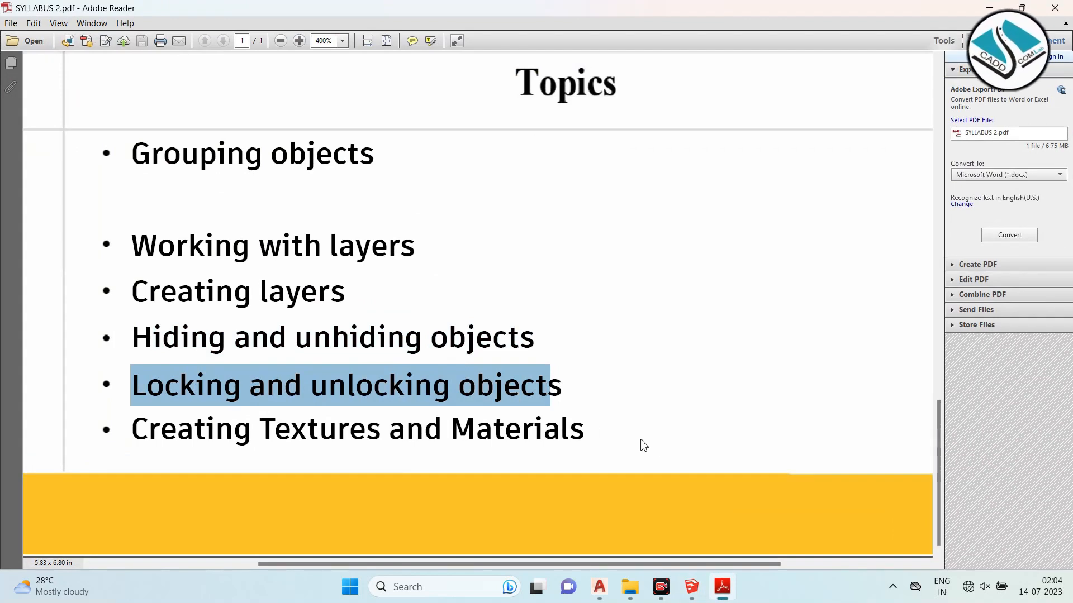
{"action": "left_click_drag", "start_coordinate": [596, 427], "coordinate": [169, 434]}
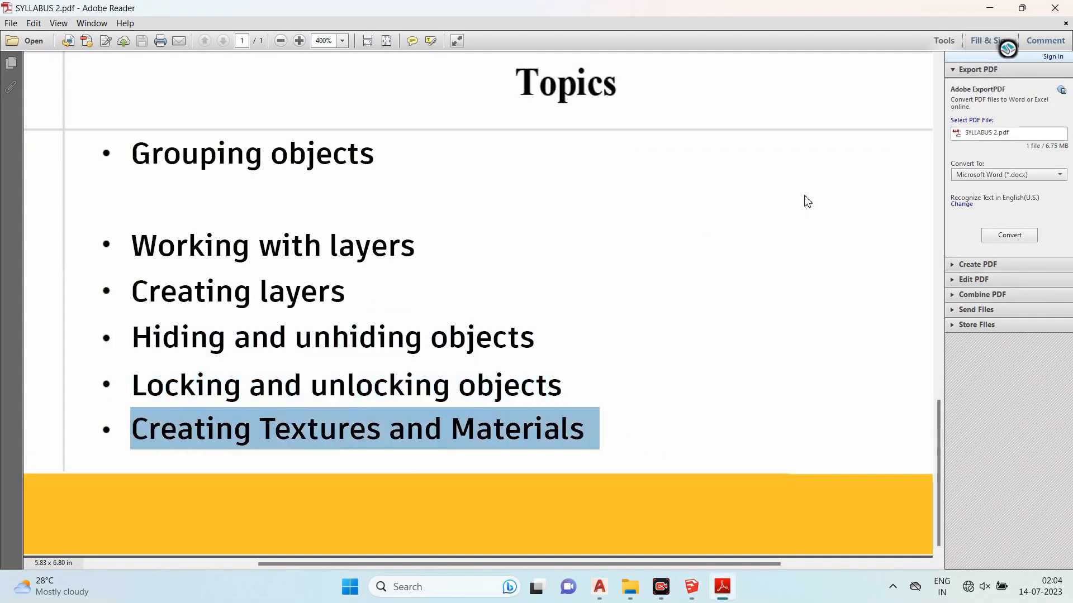
- Return to SketchUp and paint the box's front face with the Concrete Block 8x8 Gray material using the Paint Bucket
{"action": "left_click", "coordinate": [990, 7]}
{"action": "scroll", "coordinate": [568, 286], "scroll_direction": "down", "scroll_amount": 2}
{"action": "mouse_move", "coordinate": [567, 286]}
{"action": "middle_mouse_down"}
{"action": "mouse_move", "coordinate": [617, 304]}
{"action": "mouse_move", "coordinate": [435, 287]}
{"action": "middle_mouse_up"}
{"action": "scroll", "coordinate": [546, 288], "scroll_direction": "up", "scroll_amount": 3}
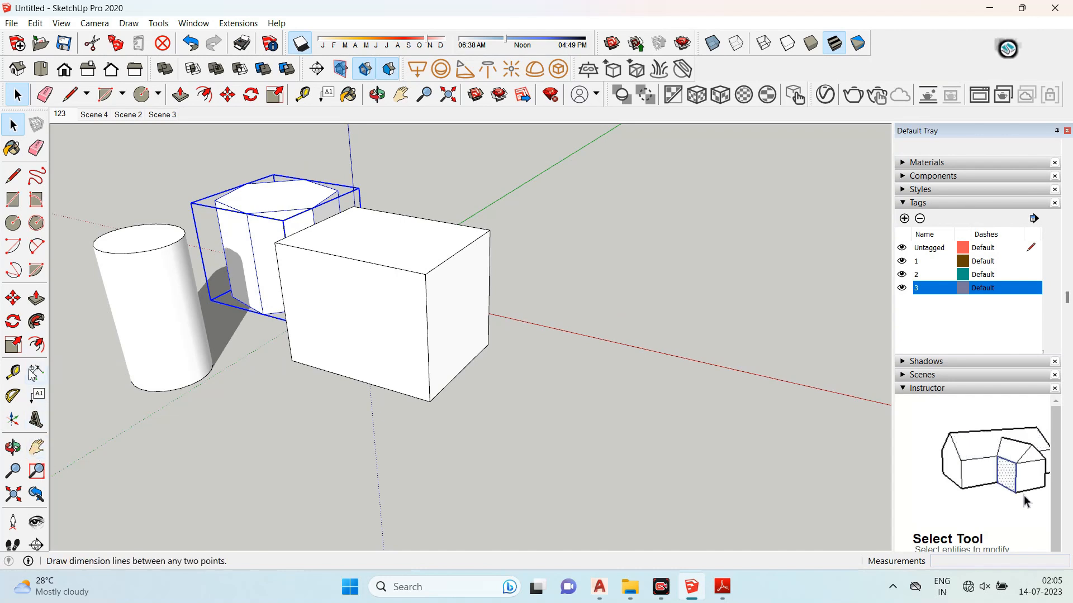
{"action": "left_click", "coordinate": [13, 149]}
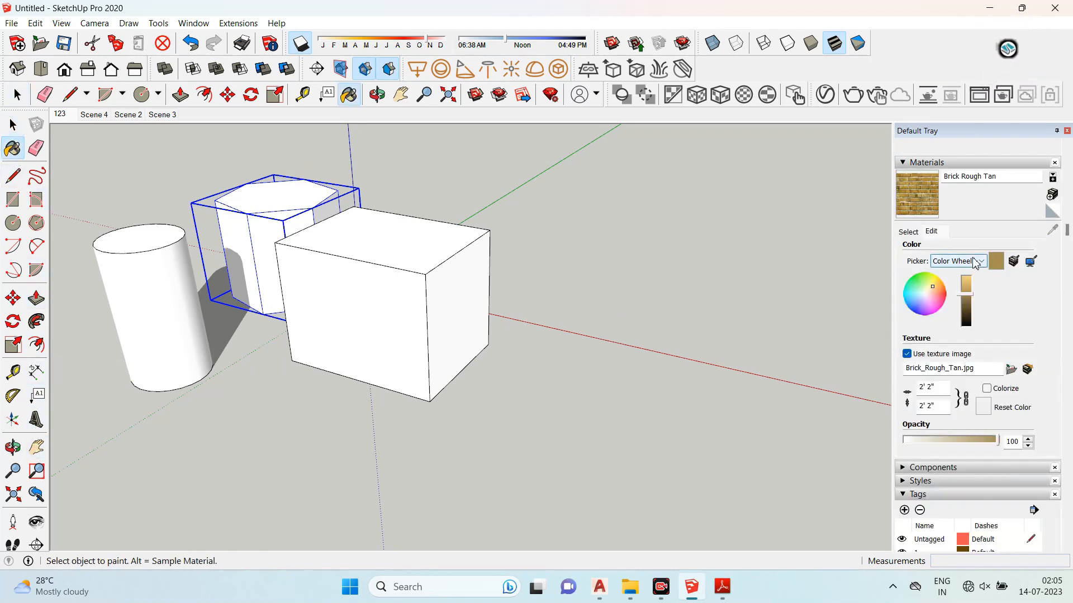
{"action": "scroll", "coordinate": [923, 232], "scroll_direction": "up", "scroll_amount": 2}
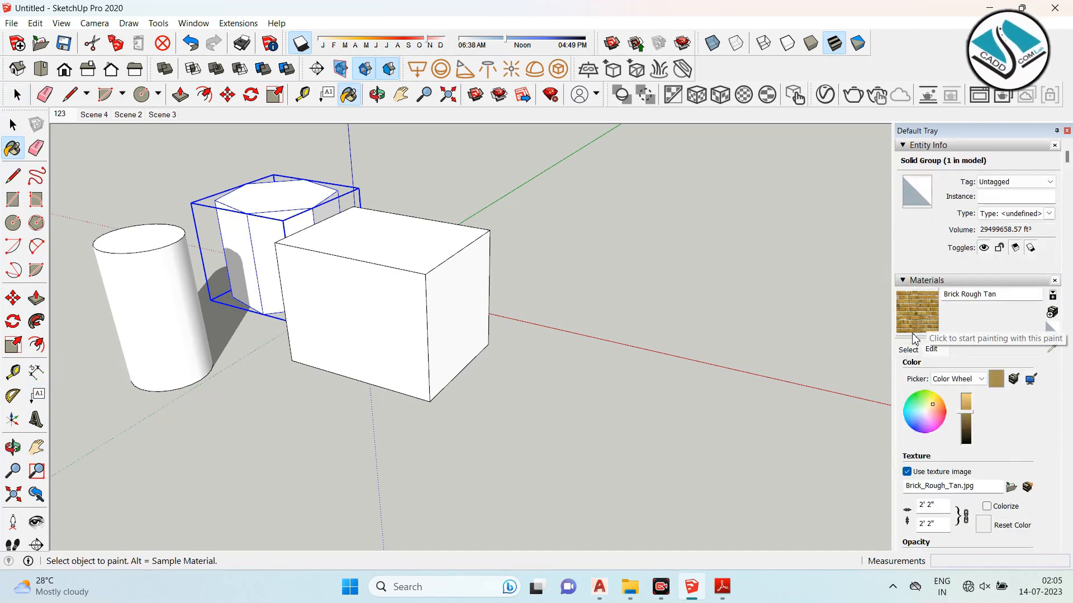
{"action": "left_click", "coordinate": [914, 349]}
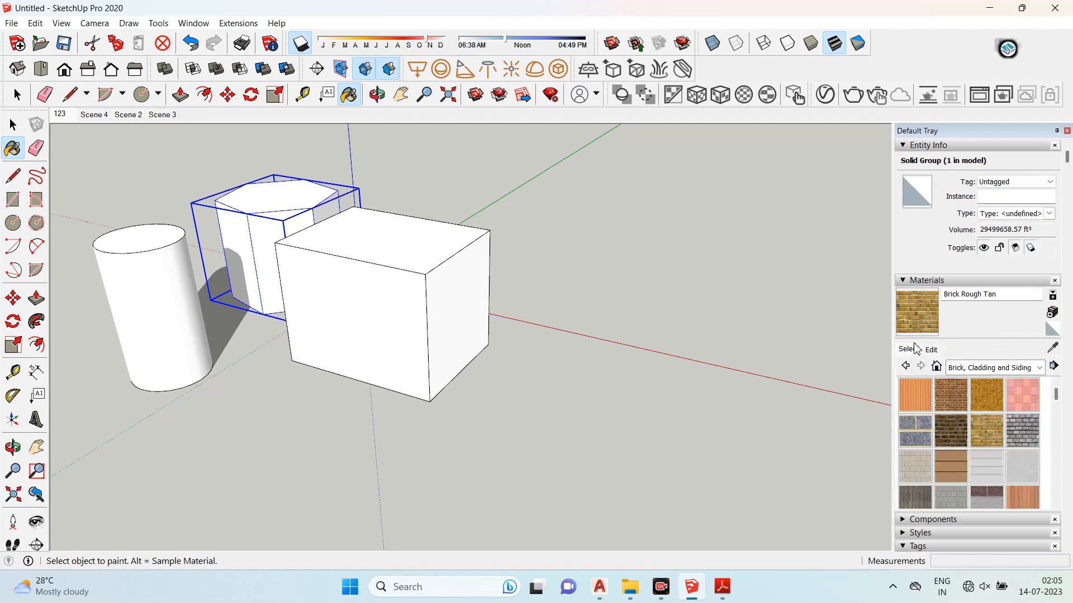
{"action": "scroll", "coordinate": [936, 410], "scroll_direction": "down", "scroll_amount": 5}
{"action": "scroll", "coordinate": [966, 362], "scroll_direction": "up", "scroll_amount": 3}
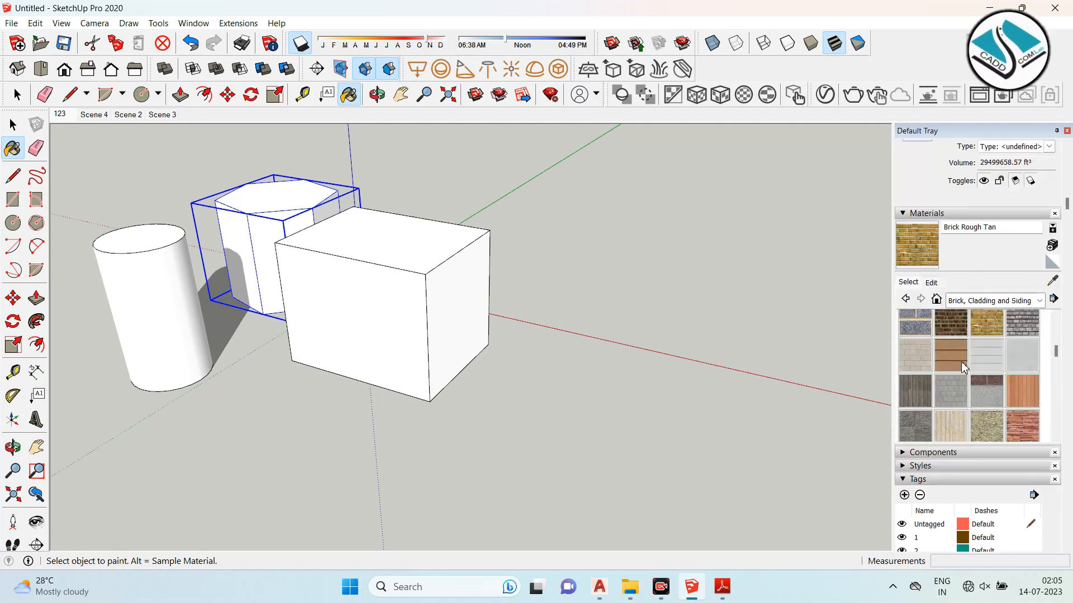
{"action": "left_click", "coordinate": [950, 391]}
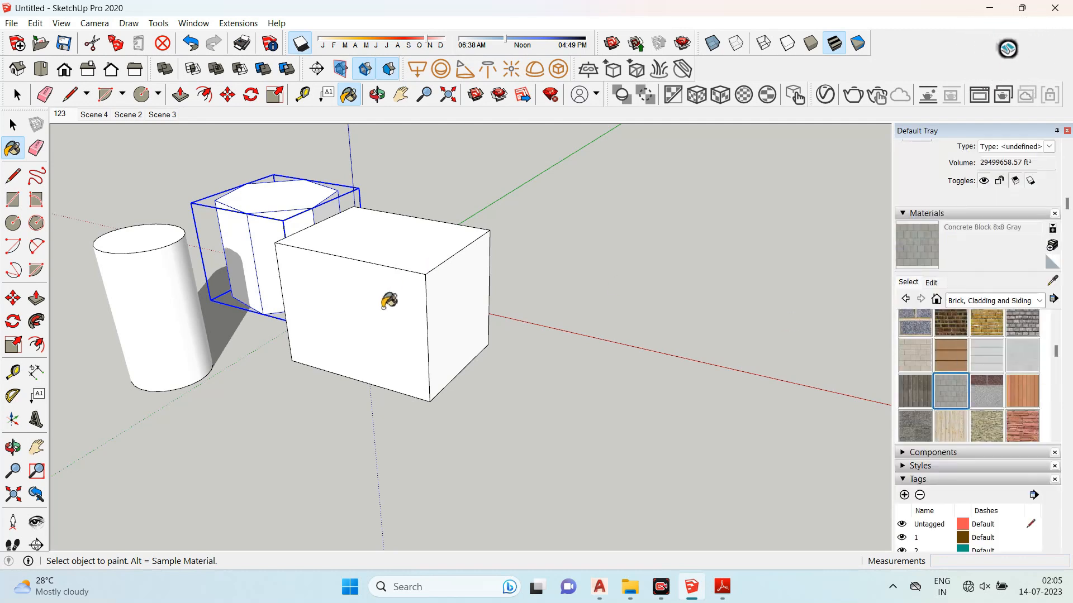
{"action": "left_click", "coordinate": [389, 301]}
- Paint the same front face of the box with the Cladding Siding Tan material
{"action": "scroll", "coordinate": [439, 302], "scroll_direction": "up", "scroll_amount": 4}
{"action": "middle_click_drag", "start_coordinate": [481, 305], "coordinate": [467, 307]}
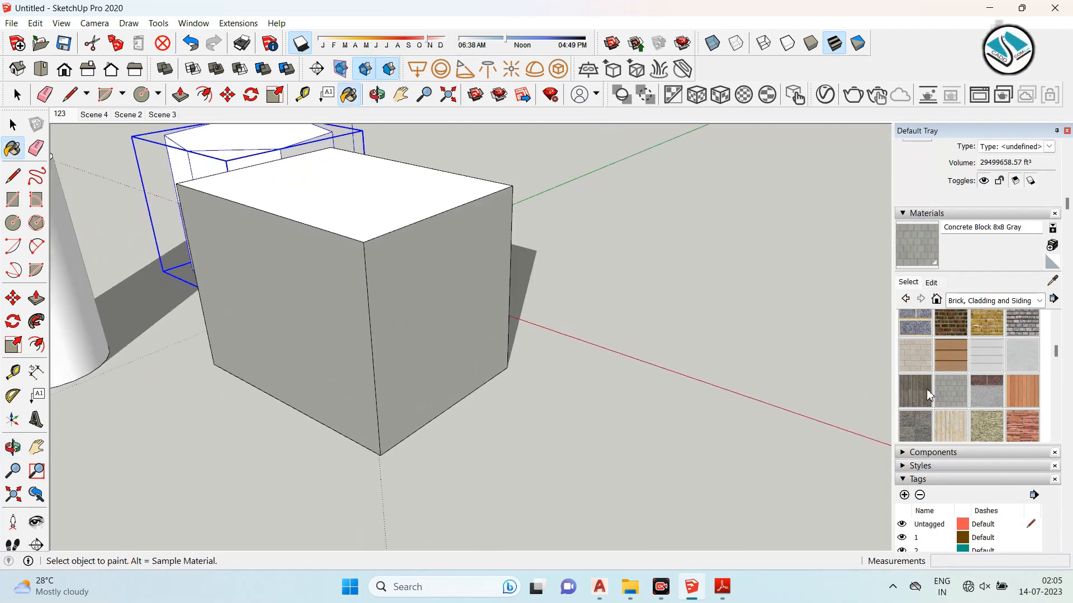
{"action": "left_click", "coordinate": [950, 356]}
{"action": "left_click", "coordinate": [423, 308]}
- Open the material's texture image browser and navigate to Local Disk (D:) > civil > Photoshop
{"action": "scroll", "coordinate": [422, 307], "scroll_direction": "up", "scroll_amount": 8}
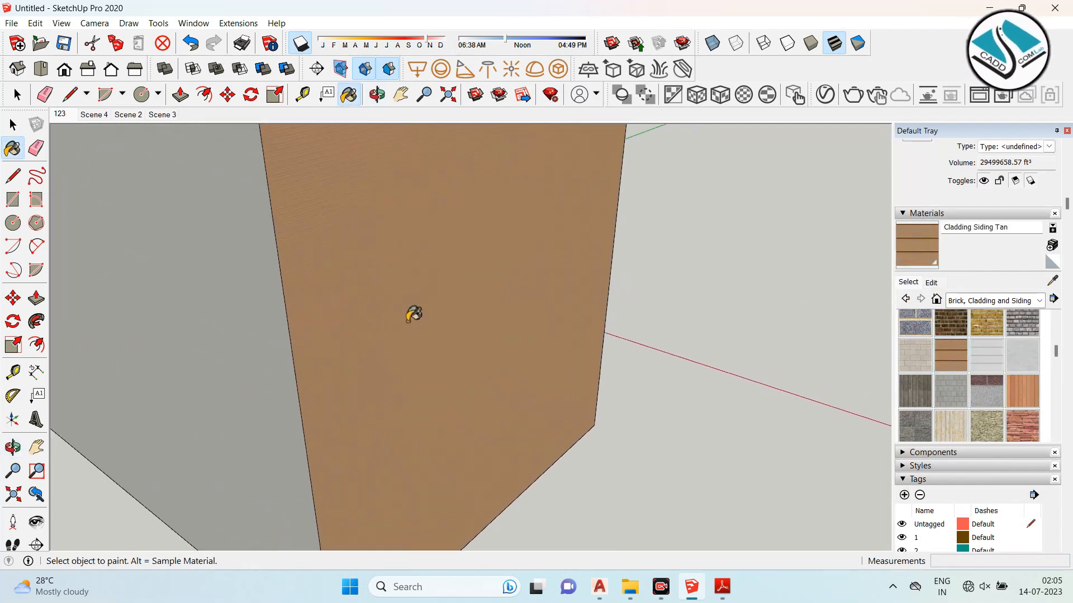
{"action": "scroll", "coordinate": [414, 313], "scroll_direction": "down", "scroll_amount": 1}
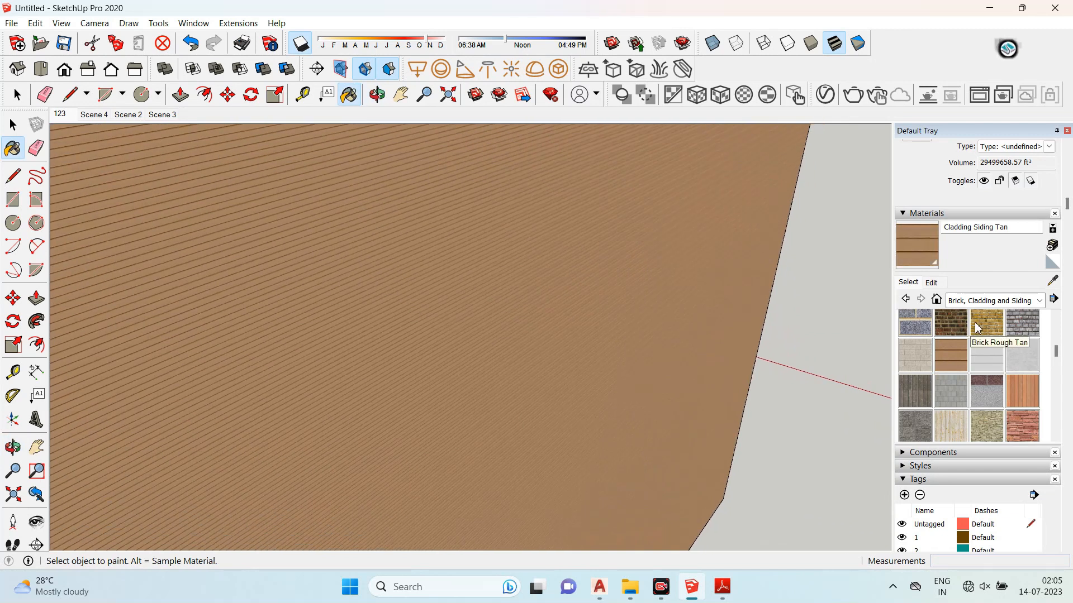
{"action": "left_click", "coordinate": [932, 284]}
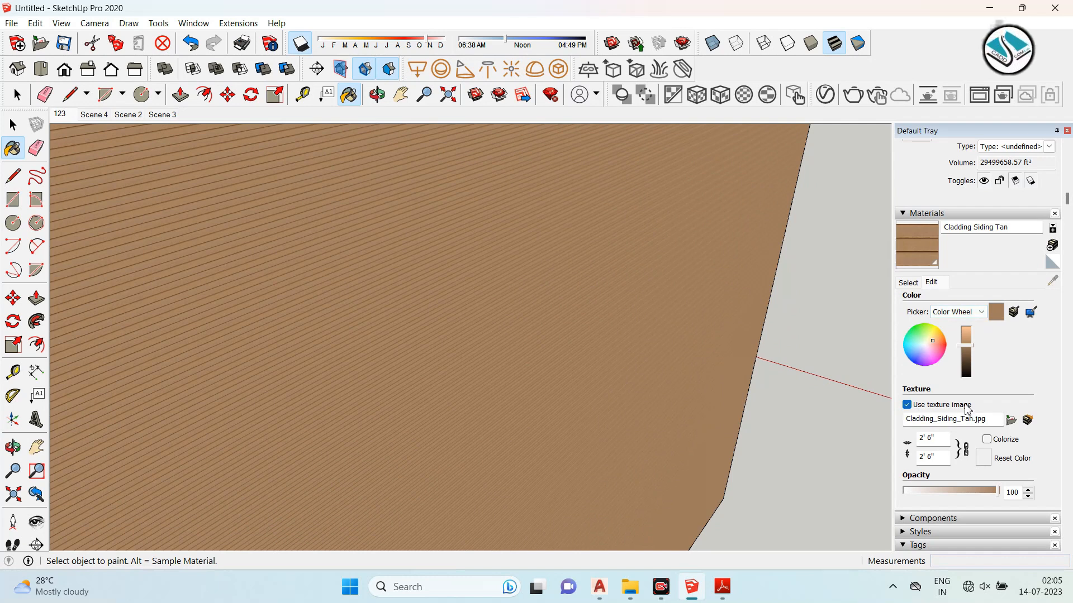
{"action": "left_click", "coordinate": [1012, 420]}
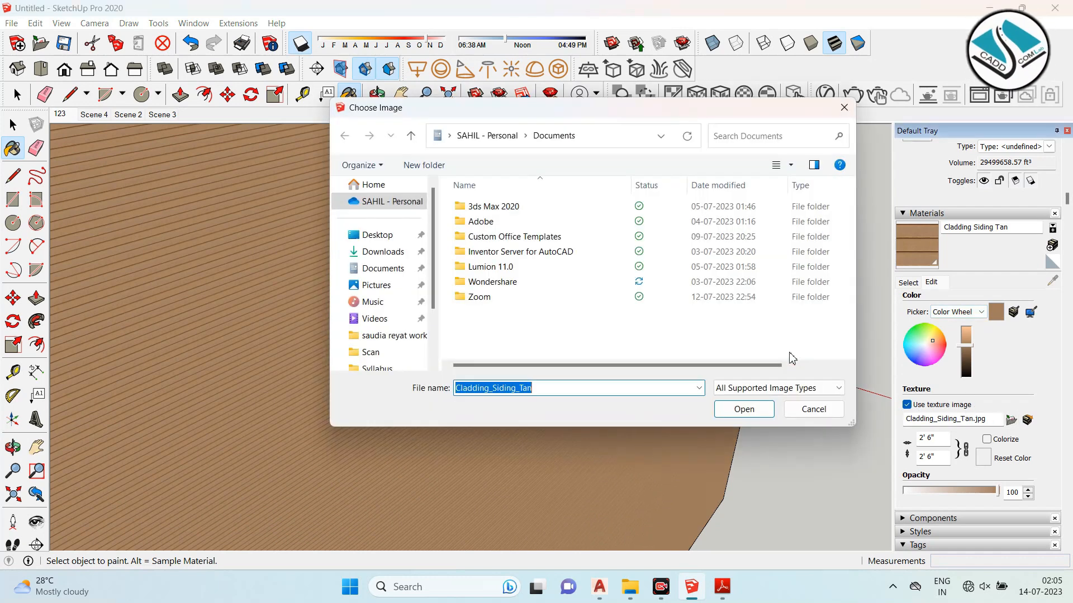
{"action": "scroll", "coordinate": [391, 313], "scroll_direction": "down", "scroll_amount": 2}
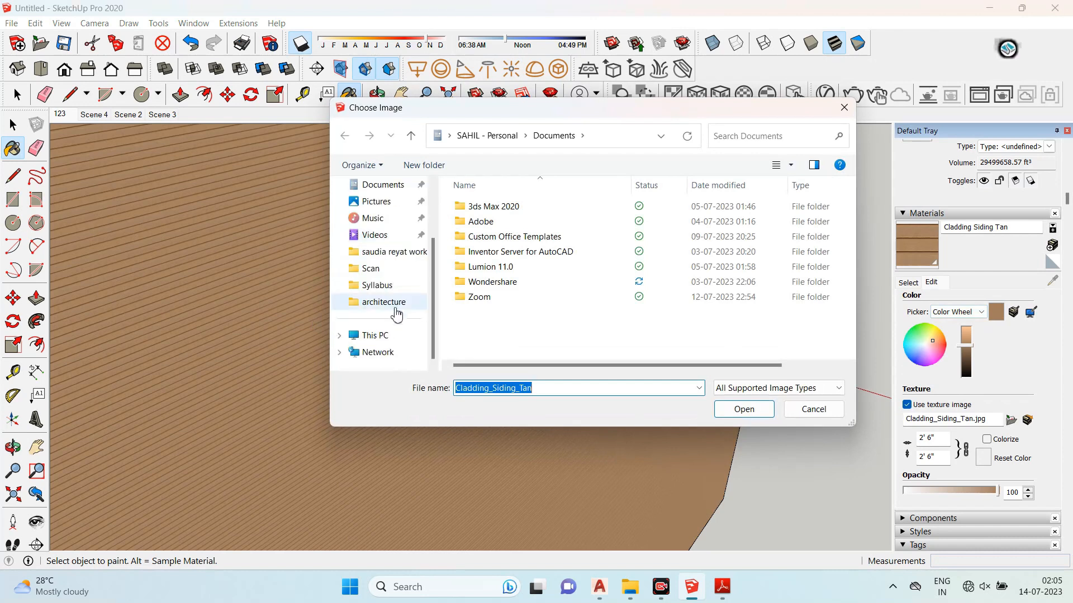
{"action": "left_click", "coordinate": [380, 335]}
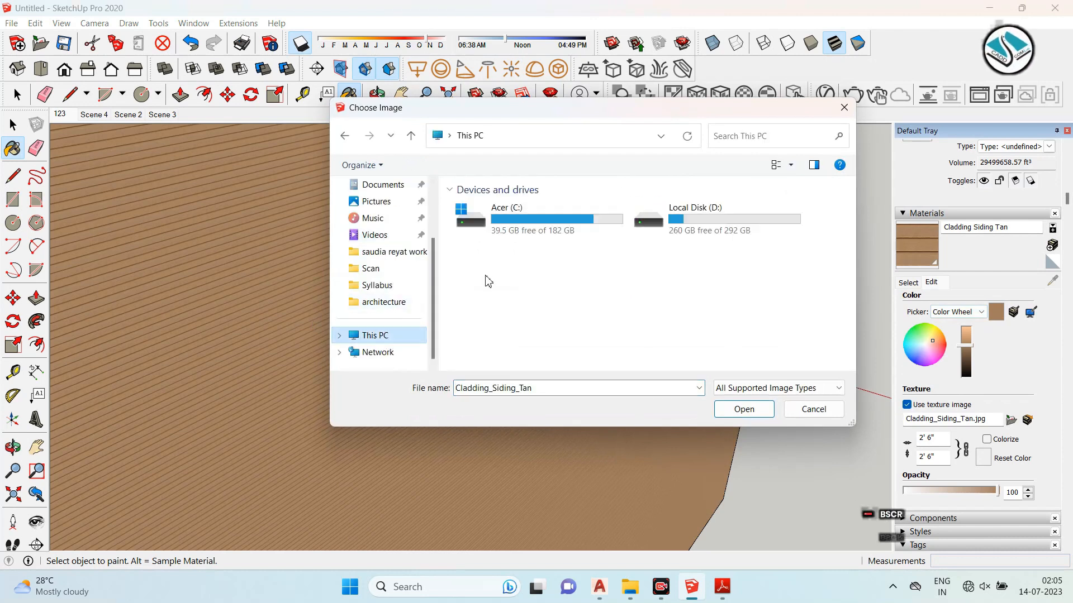
{"action": "double_click", "coordinate": [676, 220]}
{"action": "double_click", "coordinate": [553, 217]}
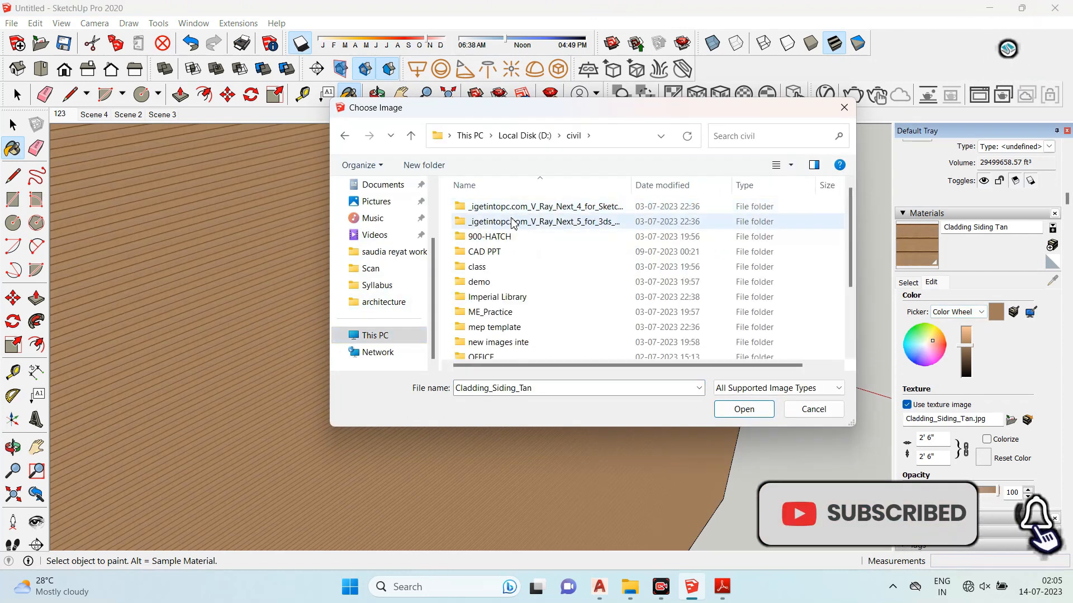
{"action": "scroll", "coordinate": [549, 279], "scroll_direction": "down", "scroll_amount": 1}
{"action": "scroll", "coordinate": [552, 296], "scroll_direction": "up", "scroll_amount": 1}
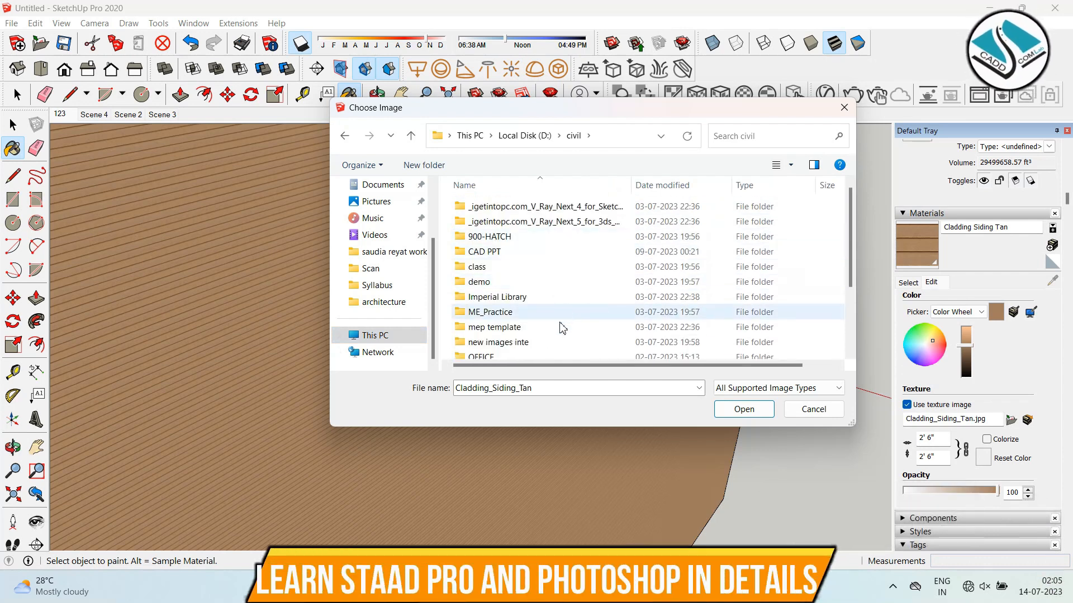
{"action": "scroll", "coordinate": [548, 335], "scroll_direction": "down", "scroll_amount": 1}
{"action": "left_click", "coordinate": [529, 338]}
{"action": "double_click", "coordinate": [529, 338]}
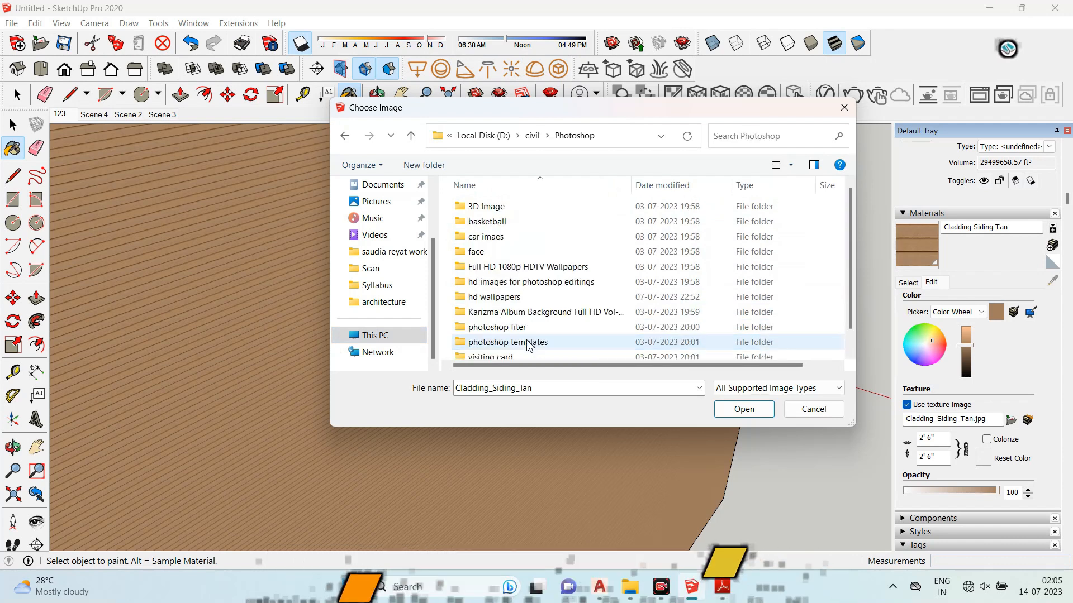
- Switch the file view to large icons and load 21-1280x1024.jpg from the 3D Image folder as the texture
{"action": "left_click", "coordinate": [791, 166]}
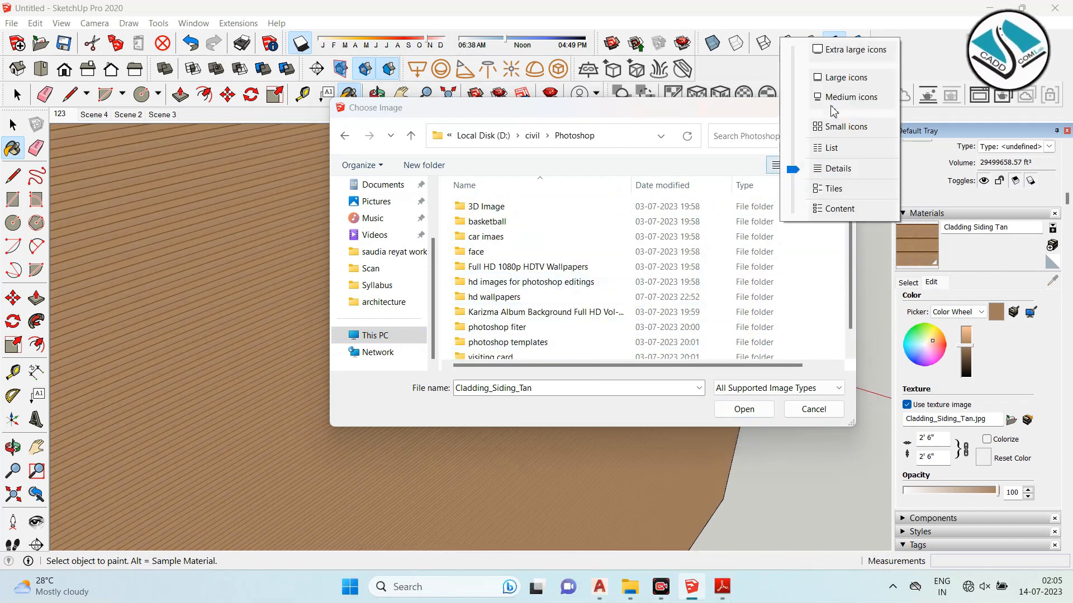
{"action": "left_click", "coordinate": [842, 79]}
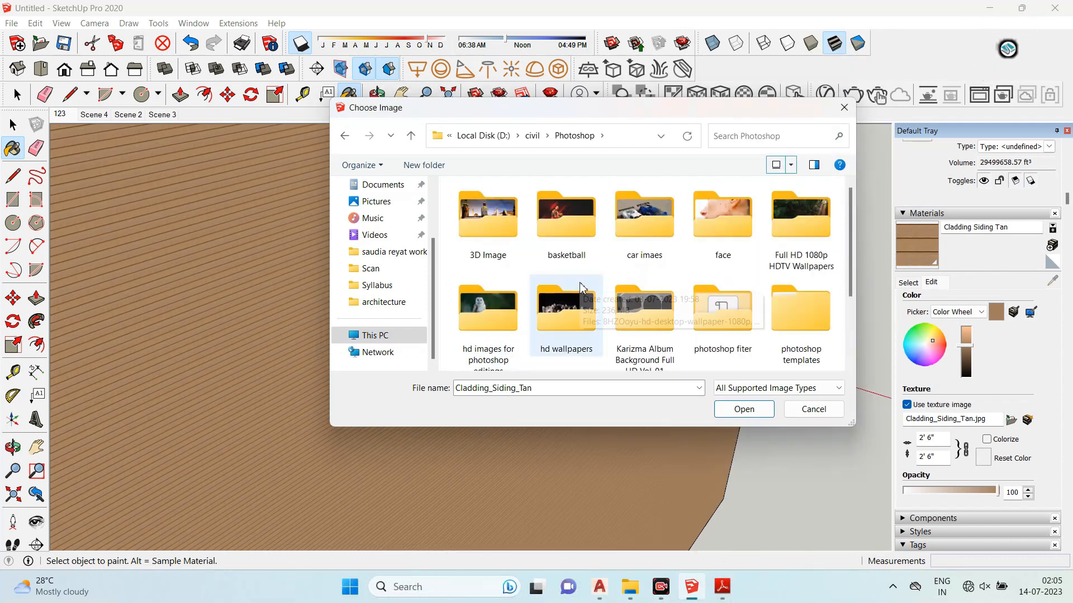
{"action": "double_click", "coordinate": [490, 242]}
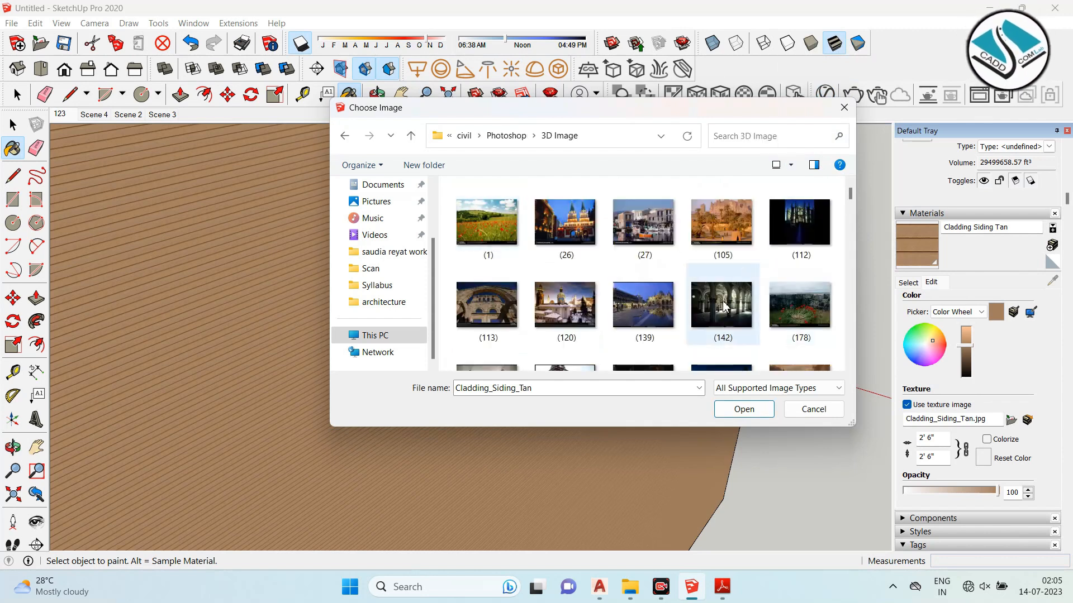
{"action": "scroll", "coordinate": [724, 307], "scroll_direction": "down", "scroll_amount": 5}
{"action": "double_click", "coordinate": [721, 317]}
- Set the texture image width to 50'
{"action": "middle_click_drag", "start_coordinate": [479, 275], "coordinate": [349, 334]}
{"action": "scroll", "coordinate": [350, 329], "scroll_direction": "up", "scroll_amount": 8}
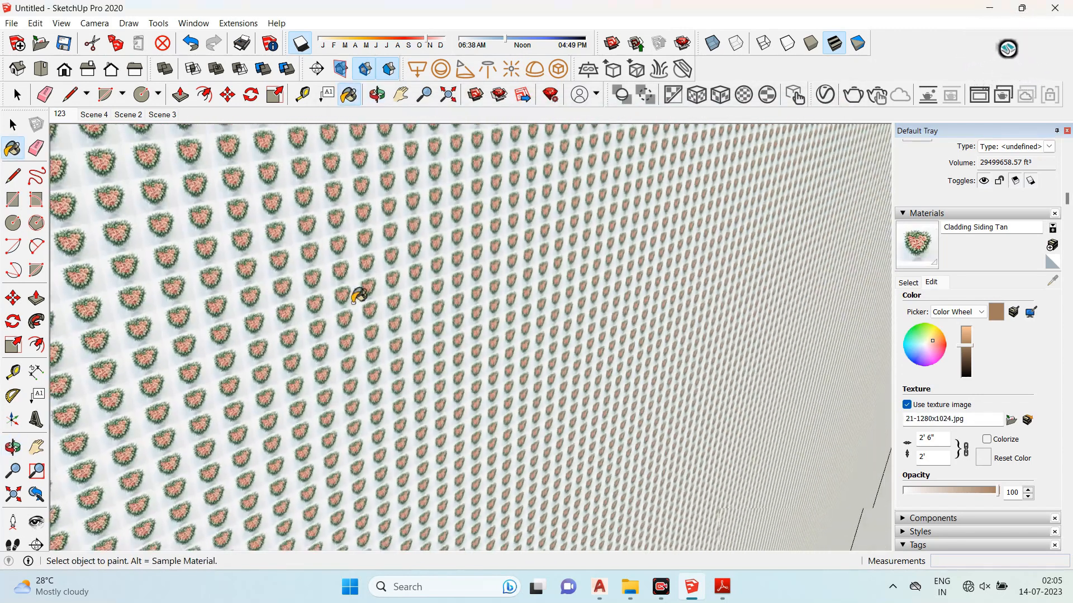
{"action": "scroll", "coordinate": [357, 296], "scroll_direction": "down", "scroll_amount": 1}
{"action": "left_click", "coordinate": [935, 283]}
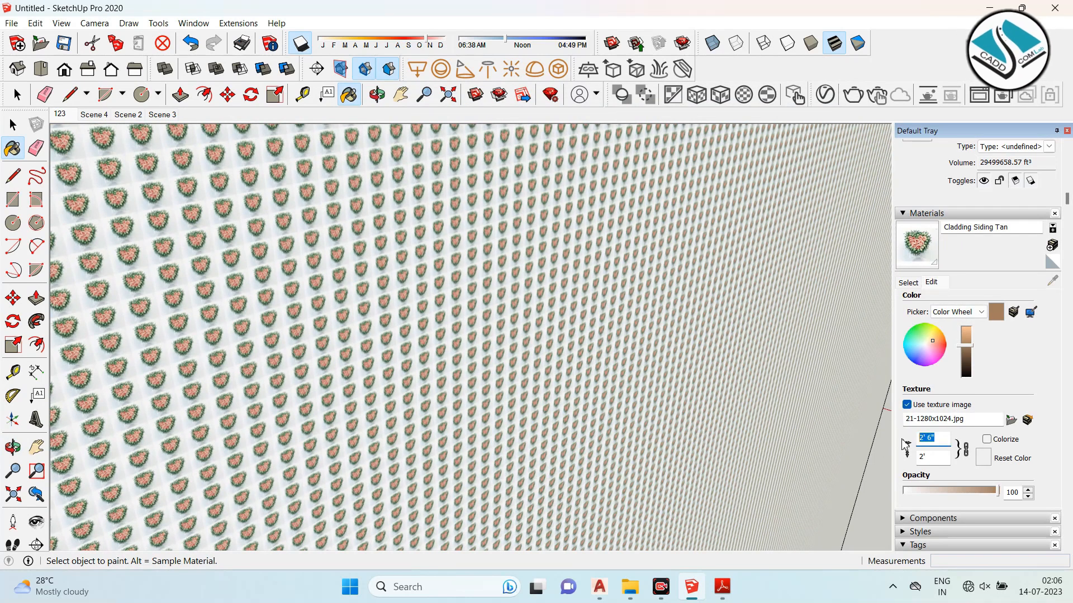
{"action": "type", "text": "20"}
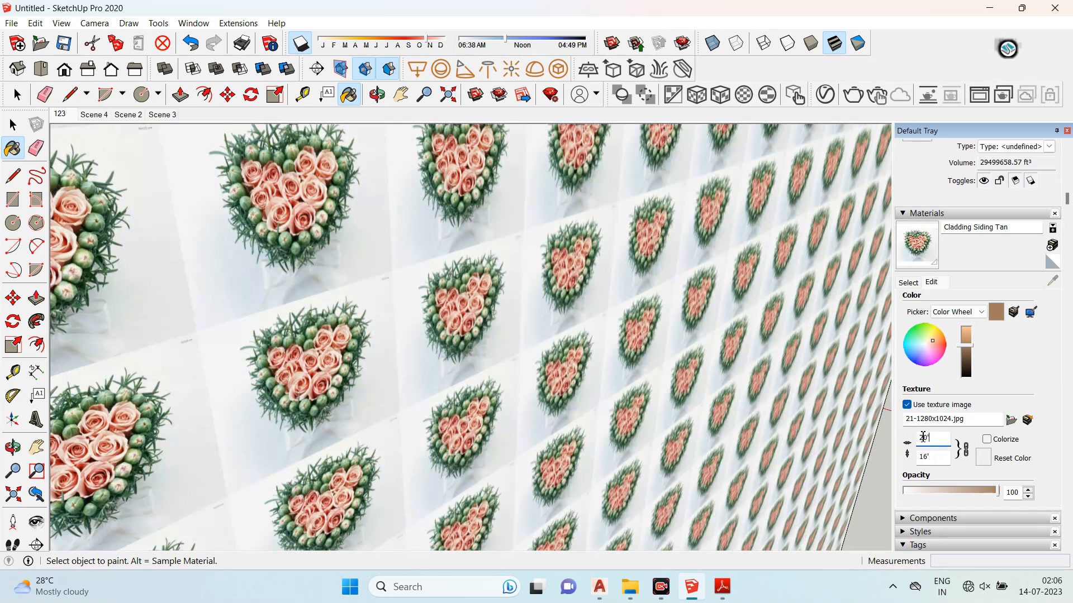
{"action": "type", "text": "50"}
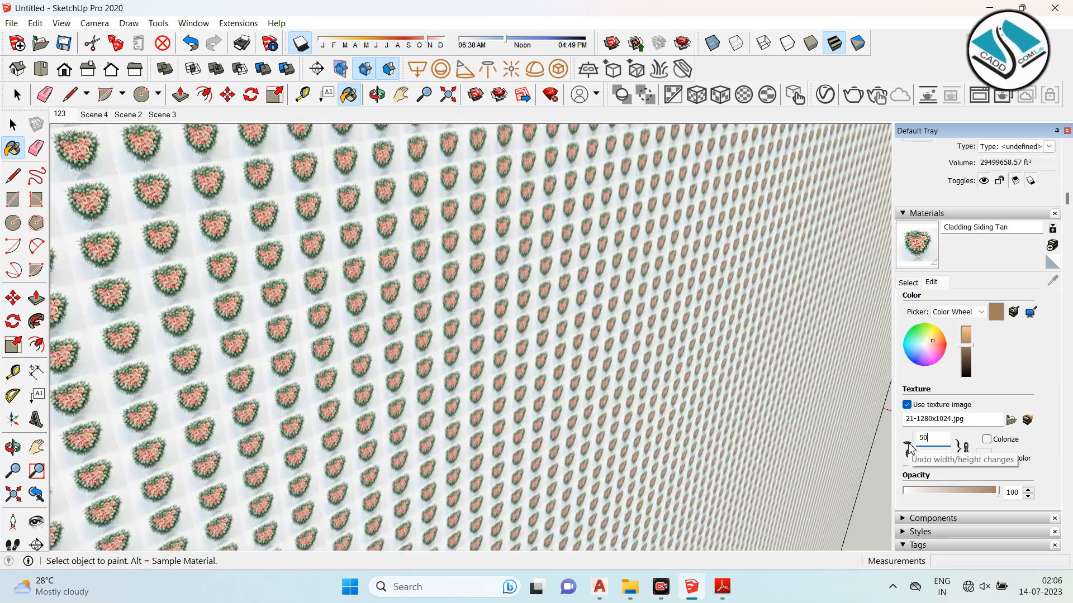
{"action": "type", "text": "'"}
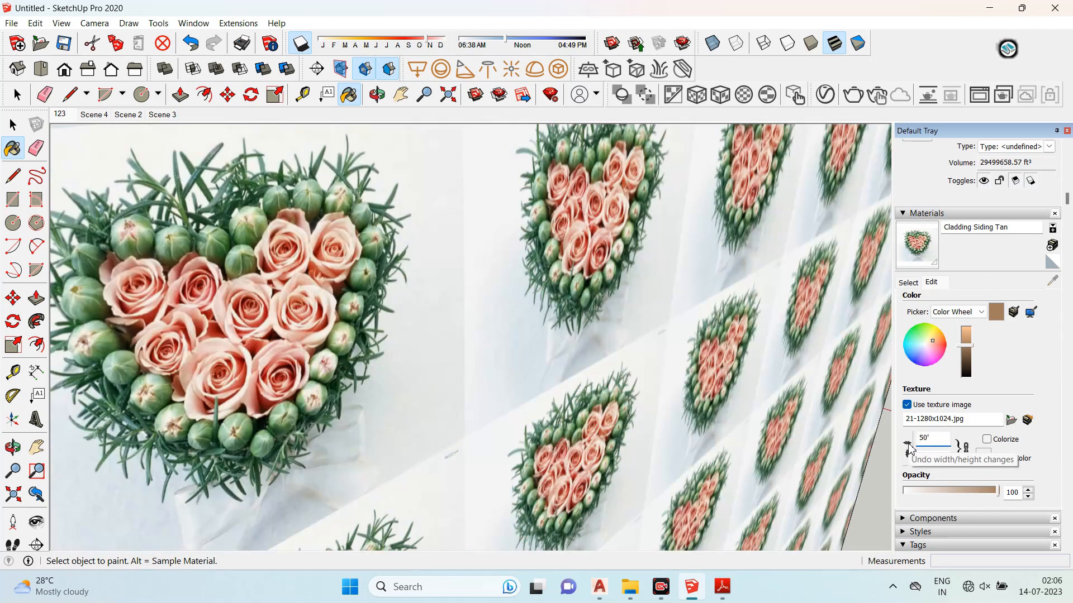
- Select all objects in the model with a selection window and delete them
{"action": "scroll", "coordinate": [510, 284], "scroll_direction": "down", "scroll_amount": 8}
{"action": "mouse_move", "coordinate": [678, 392]}
{"action": "middle_mouse_down"}
{"action": "mouse_move", "coordinate": [280, 395]}
{"action": "mouse_move", "coordinate": [793, 395]}
{"action": "mouse_move", "coordinate": [603, 360]}
{"action": "mouse_move", "coordinate": [510, 363]}
{"action": "mouse_move", "coordinate": [694, 359]}
{"action": "mouse_move", "coordinate": [125, 366]}
{"action": "mouse_move", "coordinate": [143, 360]}
{"action": "middle_mouse_up"}
{"action": "left_click", "coordinate": [13, 124]}
{"action": "scroll", "coordinate": [395, 338], "scroll_direction": "down", "scroll_amount": 2}
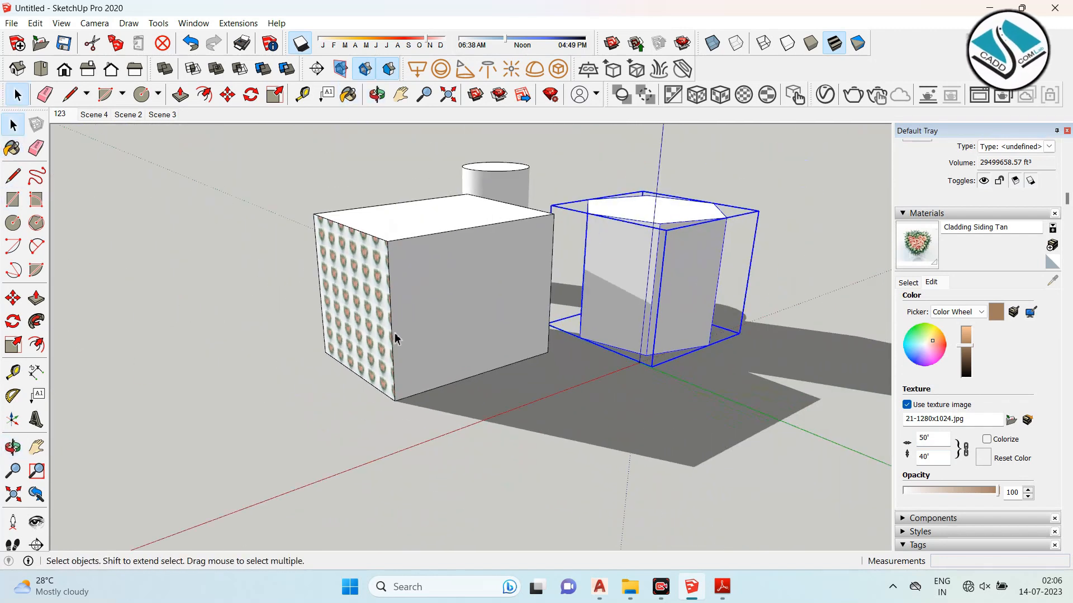
{"action": "scroll", "coordinate": [395, 338], "scroll_direction": "down", "scroll_amount": 2}
{"action": "left_click_drag", "start_coordinate": [319, 161], "coordinate": [707, 423]}
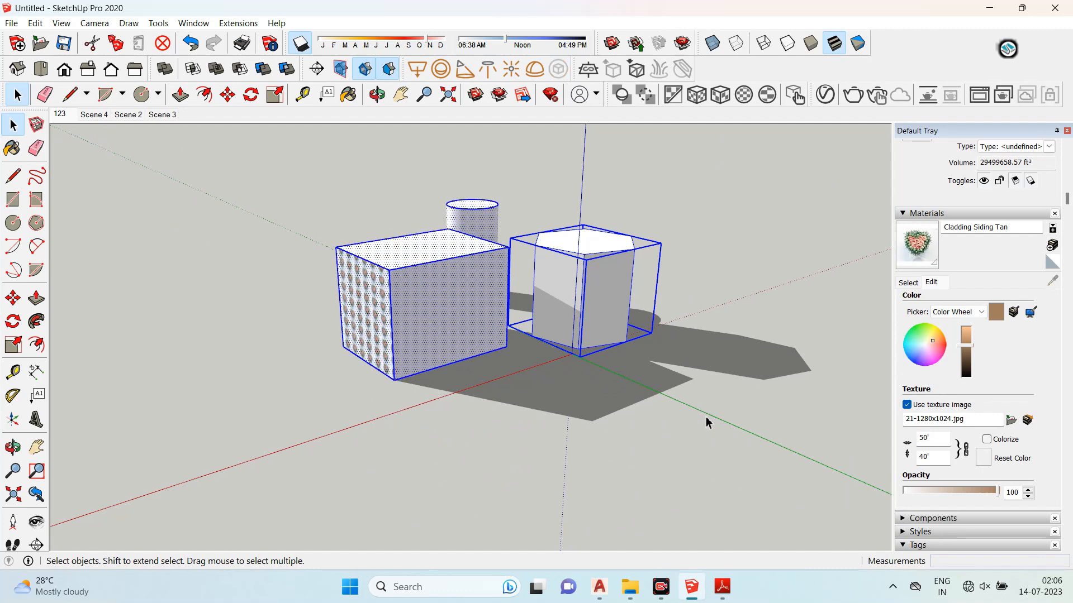
{"action": "key", "text": "Delete"}
- Switch back to the syllabus PDF
{"action": "scroll", "coordinate": [431, 331], "scroll_direction": "down", "scroll_amount": 2}
{"action": "scroll", "coordinate": [556, 365], "scroll_direction": "up", "scroll_amount": 5}
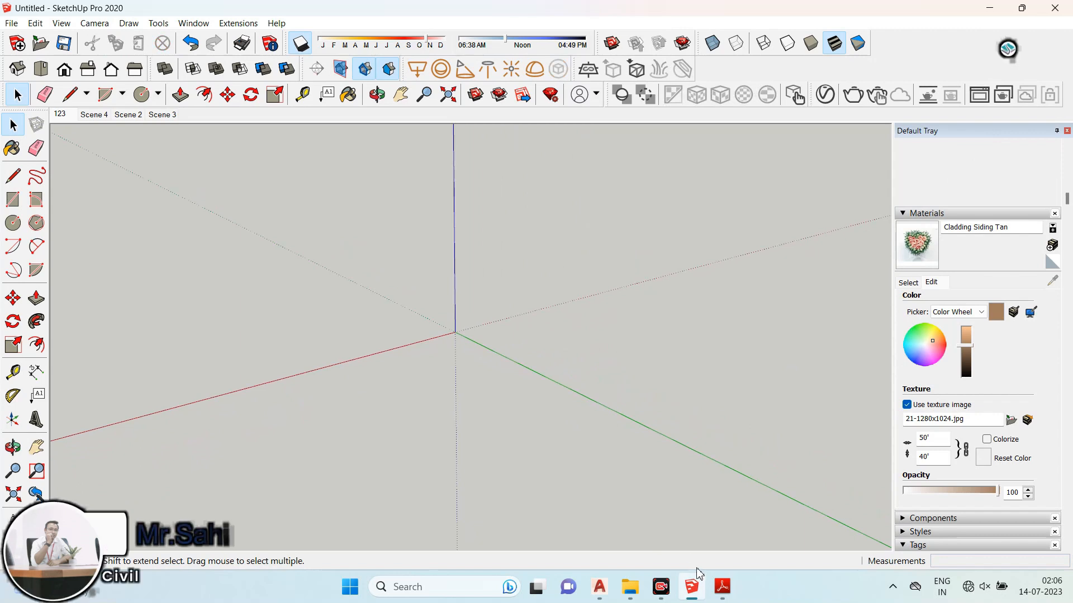
{"action": "left_click", "coordinate": [722, 586]}
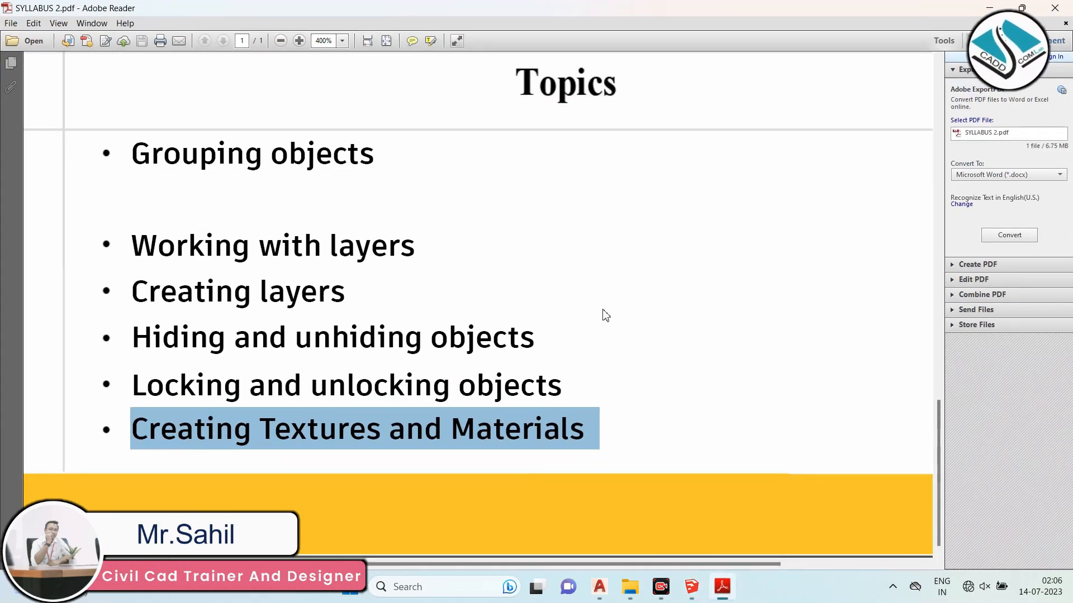